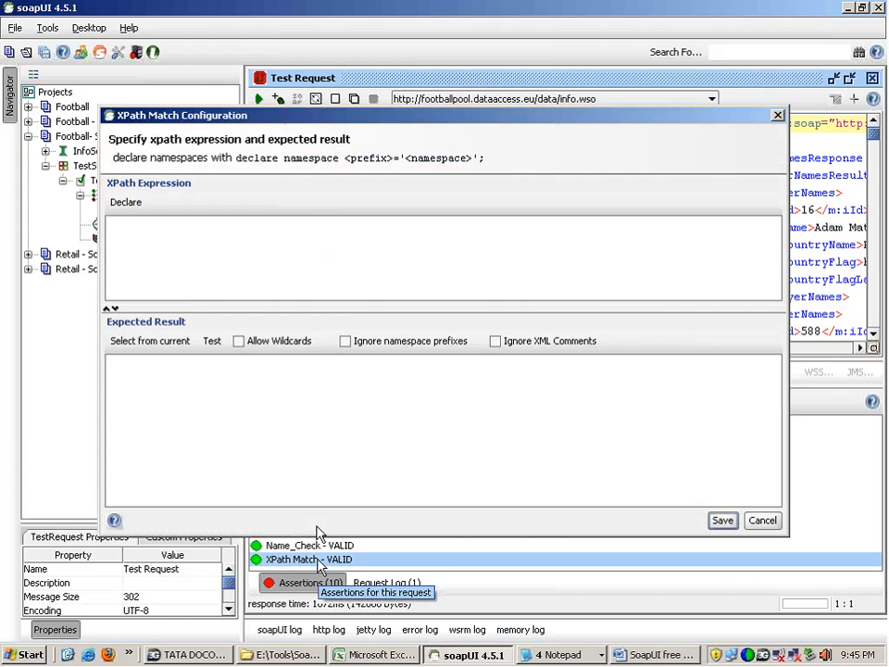
Step: Close the empty XPath Match configuration, review the Name_Check assertion's XPath expression and expected result, and close it without saving
{"action": "key", "text": "Escape"}
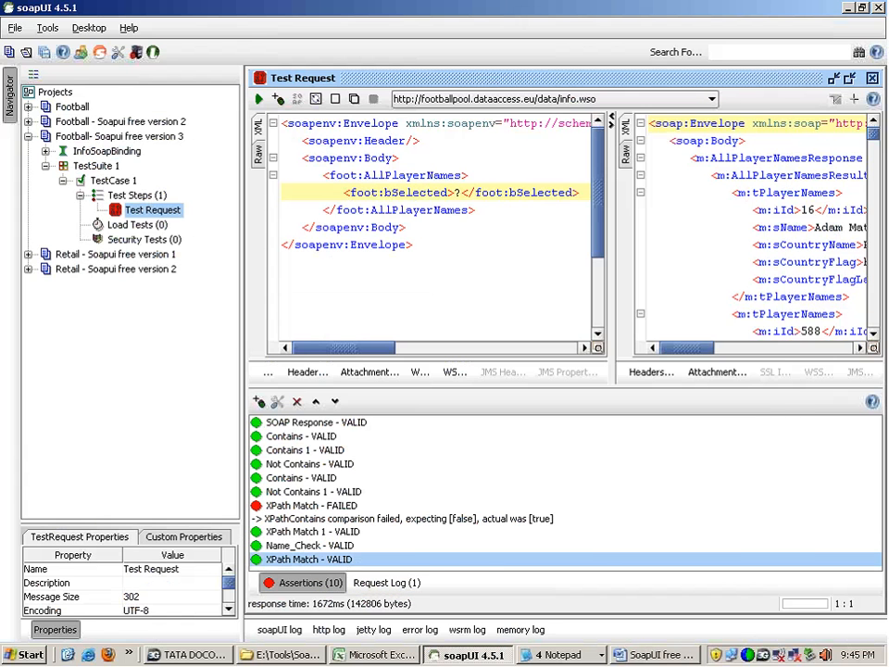
{"action": "double_click", "coordinate": [332, 548]}
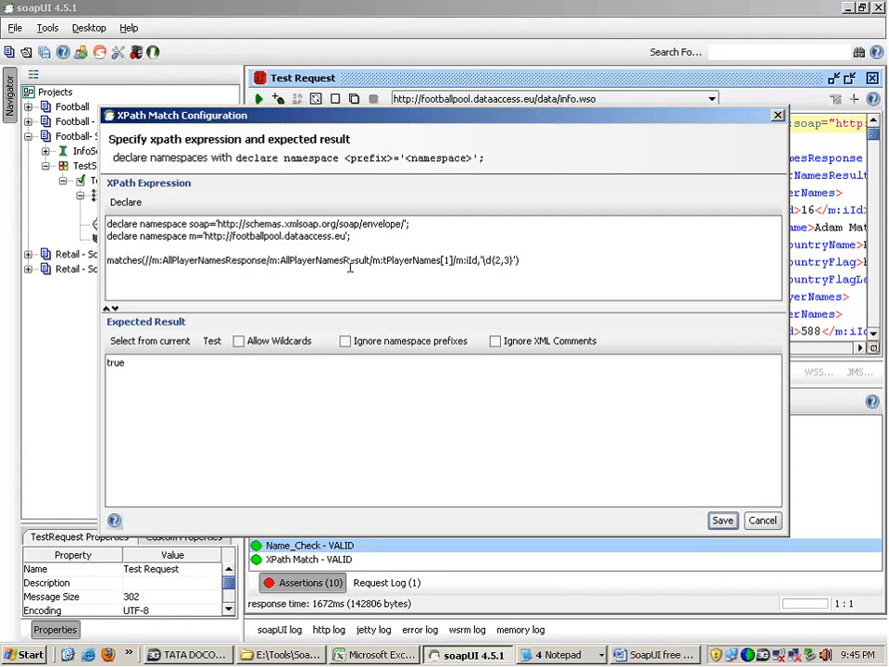
{"action": "left_click", "coordinate": [761, 520]}
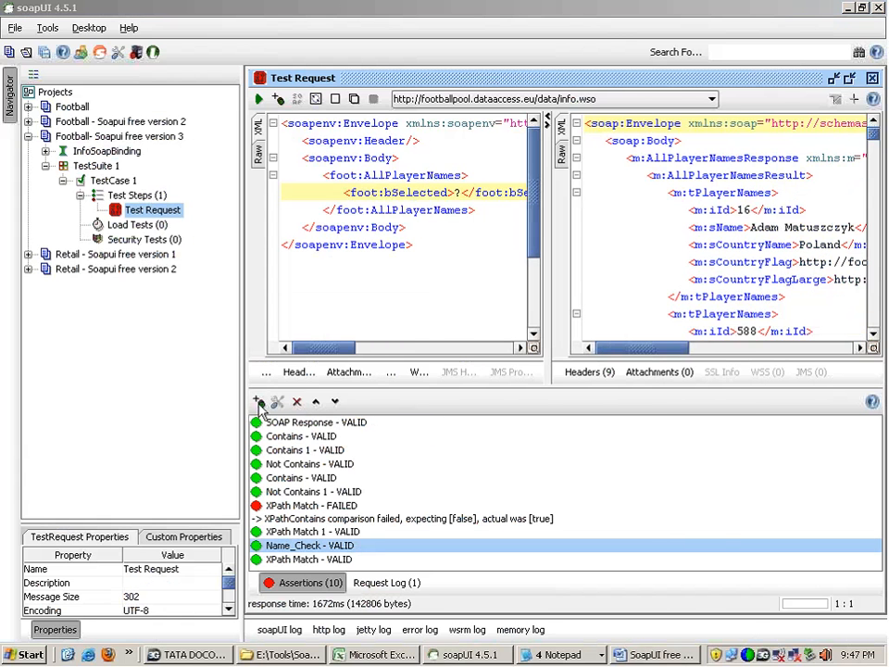
Step: Add an XQuery Match property-content assertion to the test request, declare the response namespaces in its expression, and enlarge the expression area
{"action": "left_click", "coordinate": [258, 402]}
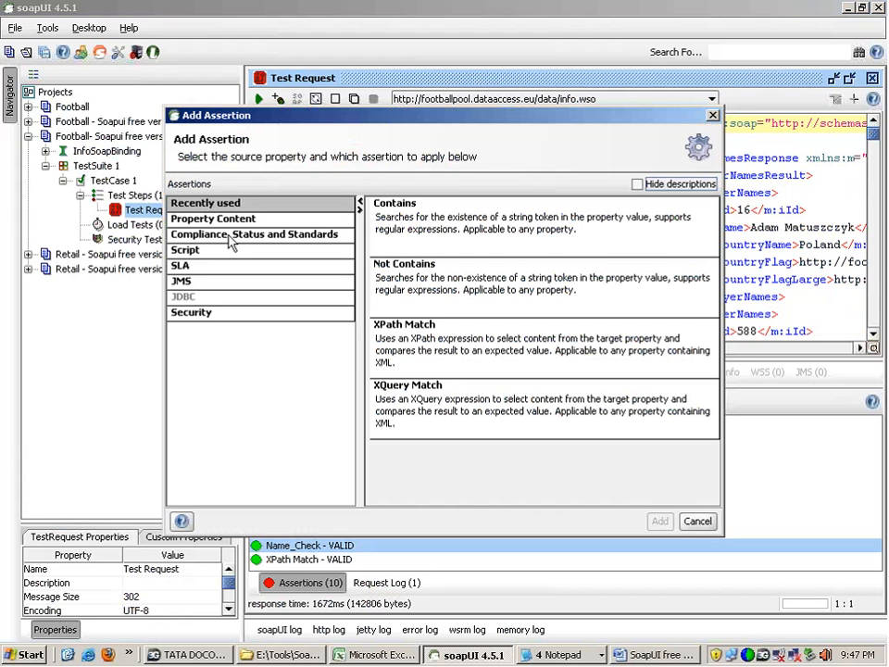
{"action": "left_click", "coordinate": [226, 218]}
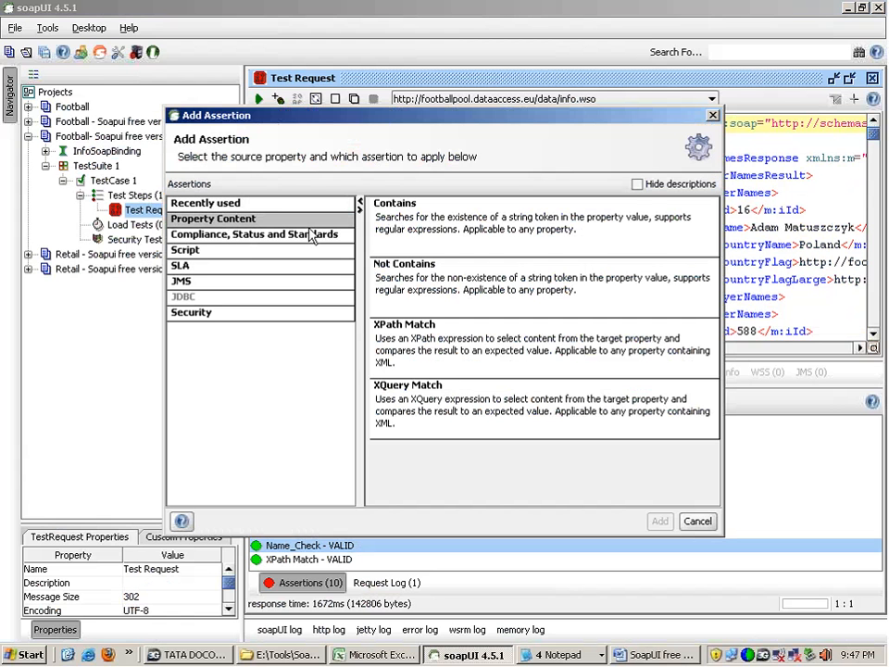
{"action": "left_click", "coordinate": [428, 409]}
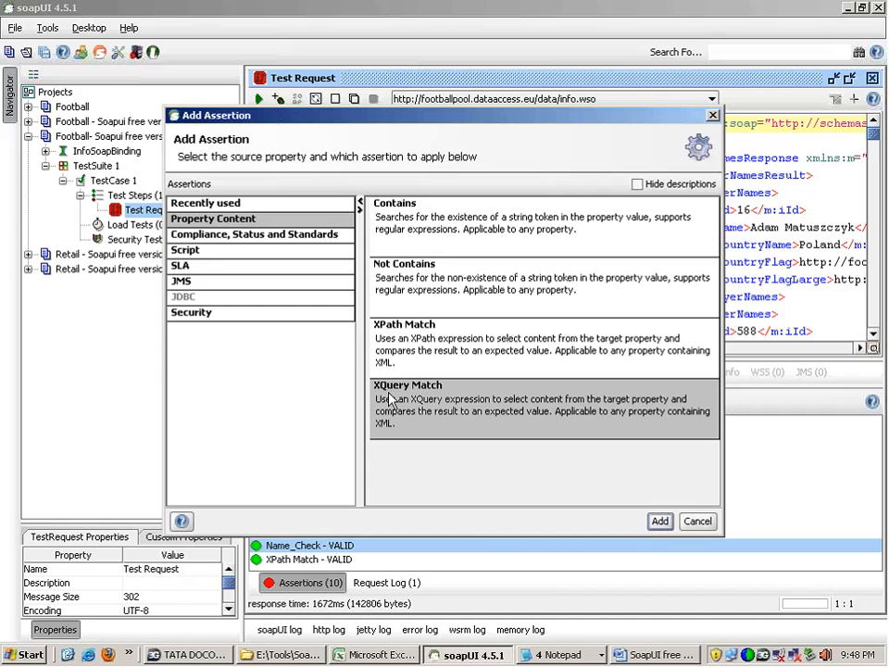
{"action": "double_click", "coordinate": [455, 408]}
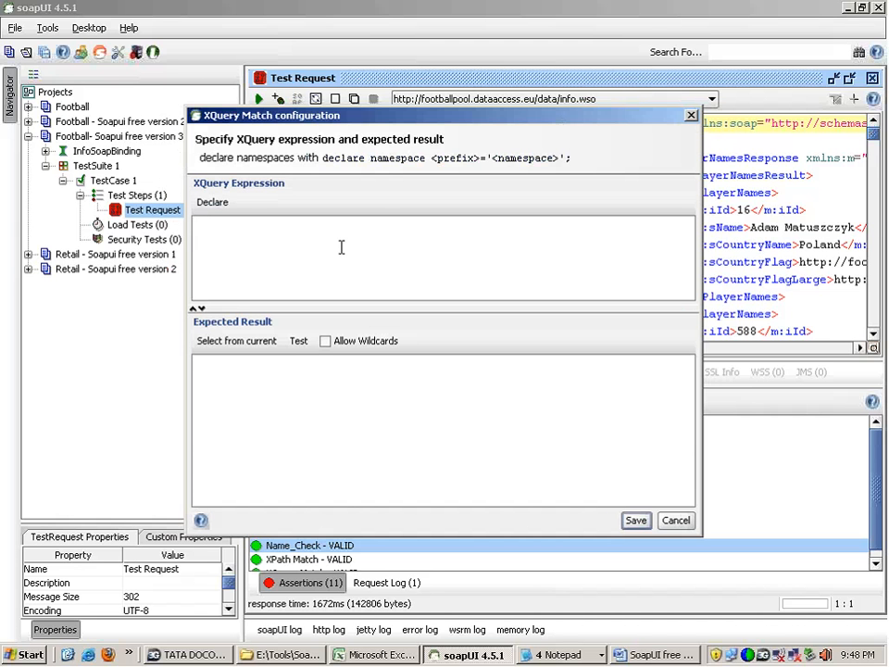
{"action": "left_click", "coordinate": [213, 203]}
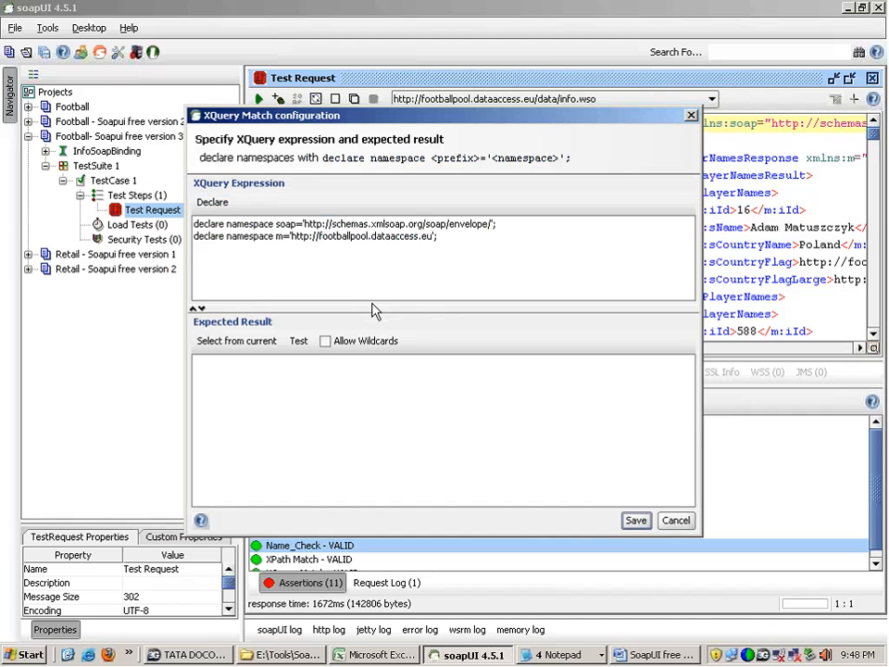
{"action": "left_click_drag", "start_coordinate": [370, 306], "coordinate": [371, 345]}
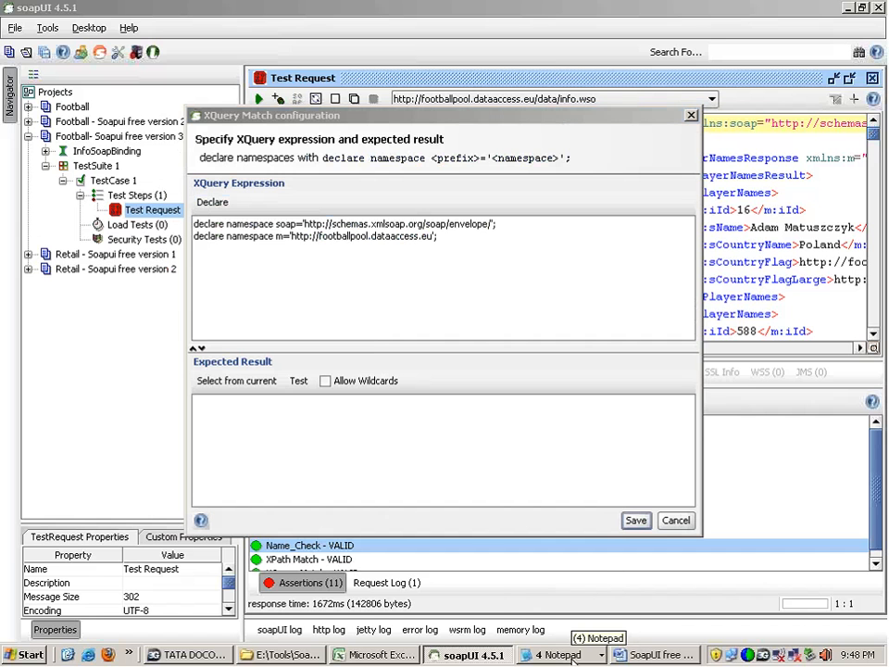
{"action": "left_click", "coordinate": [571, 657]}
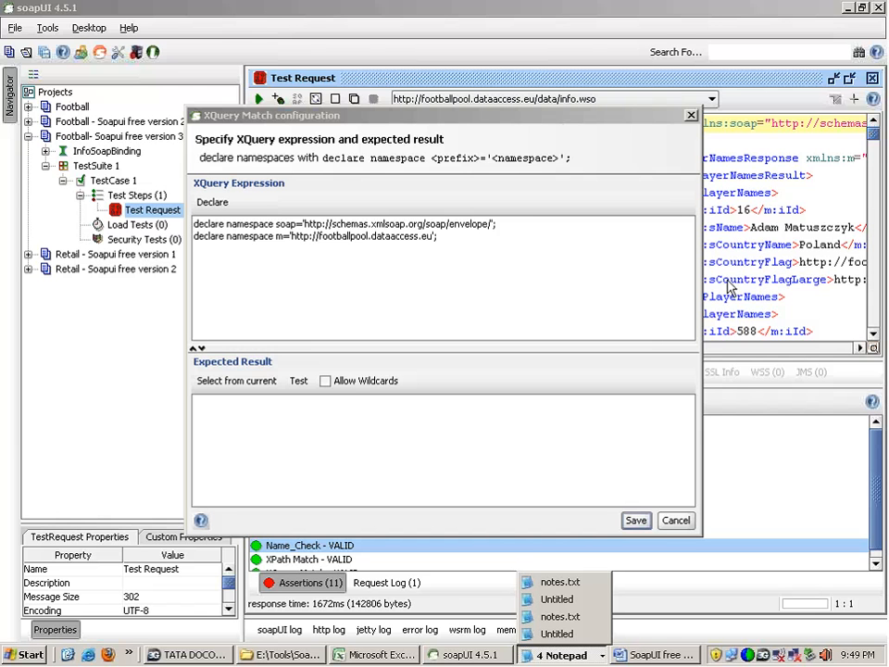
{"action": "left_click", "coordinate": [600, 585]}
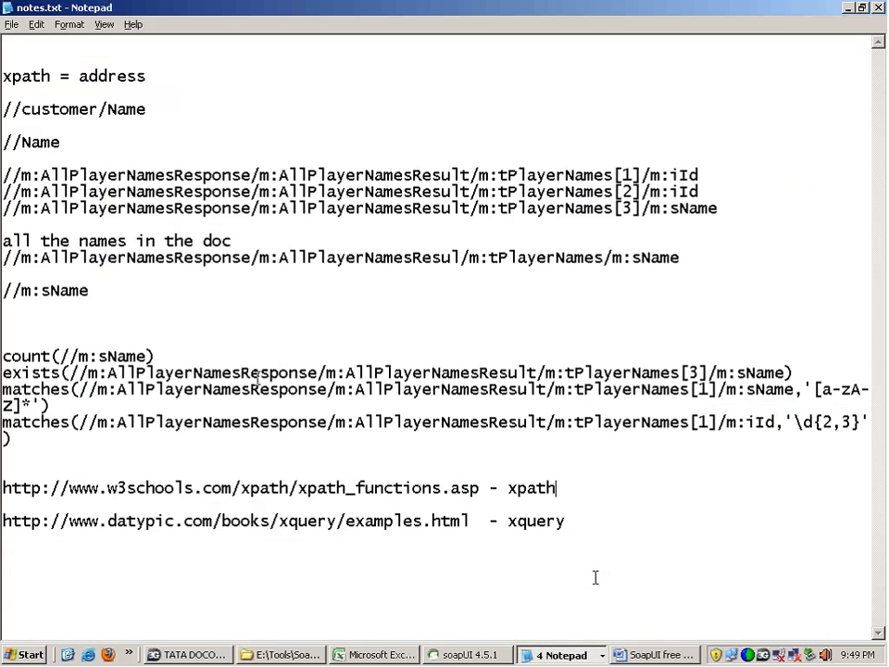
{"action": "double_click", "coordinate": [472, 521]}
{"action": "key", "text": "ctrl+c"}
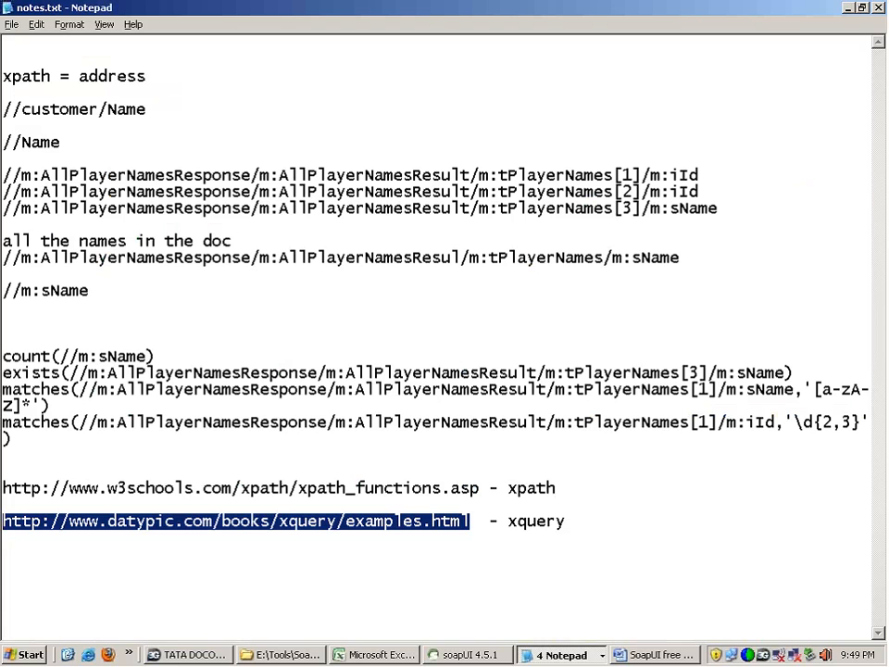
{"action": "left_click", "coordinate": [109, 654]}
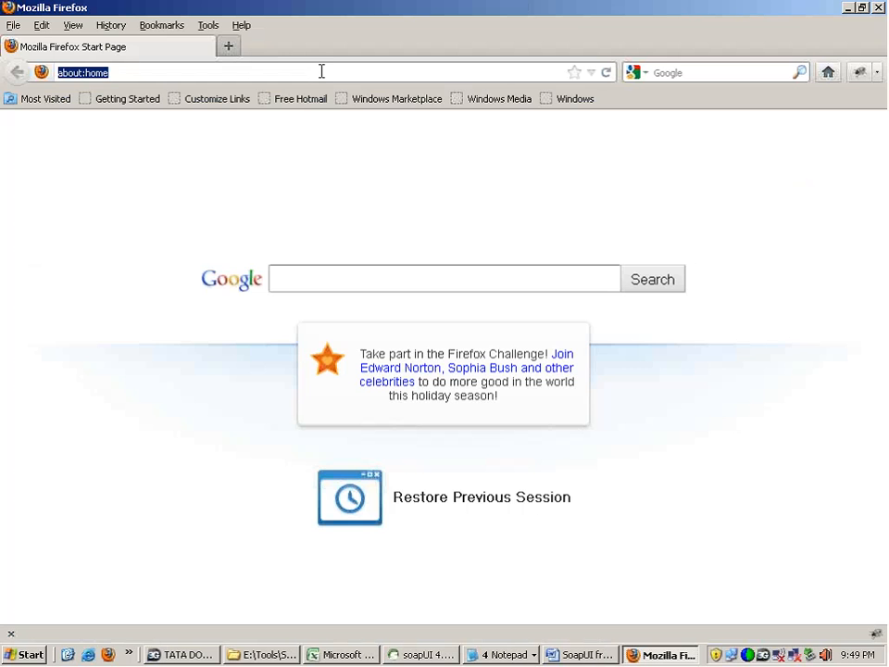
{"action": "key", "text": "ctrl+v"}
{"action": "key", "text": "Return"}
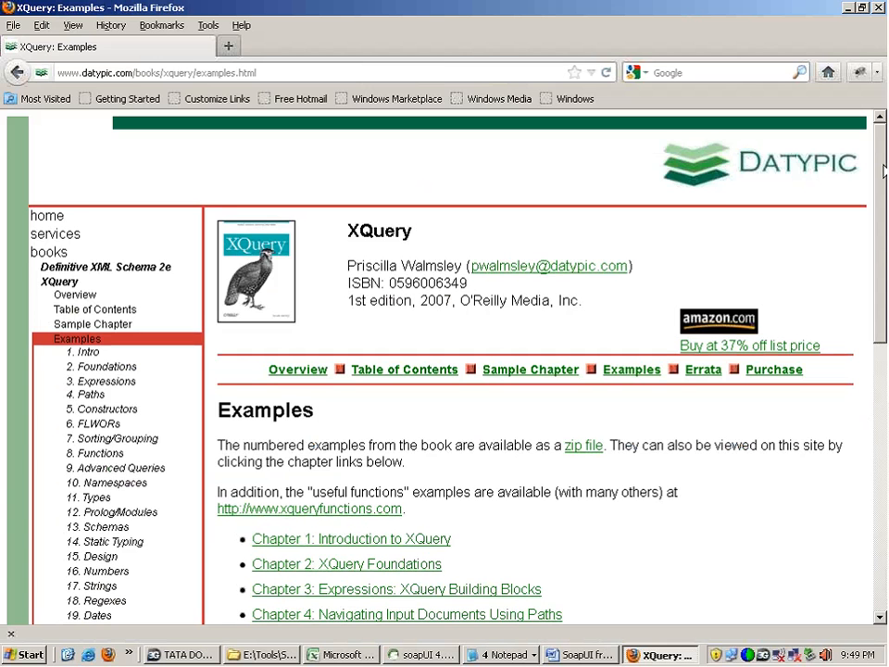
Step: Look through the XQuery book's examples page and its list of chapter links
{"action": "scroll", "coordinate": [311, 264], "scroll_direction": "down", "scroll_amount": 5}
{"action": "left_click_drag", "start_coordinate": [248, 313], "coordinate": [470, 611]}
{"action": "left_click_drag", "start_coordinate": [881, 472], "coordinate": [886, 207]}
{"action": "left_click", "coordinate": [820, 190]}
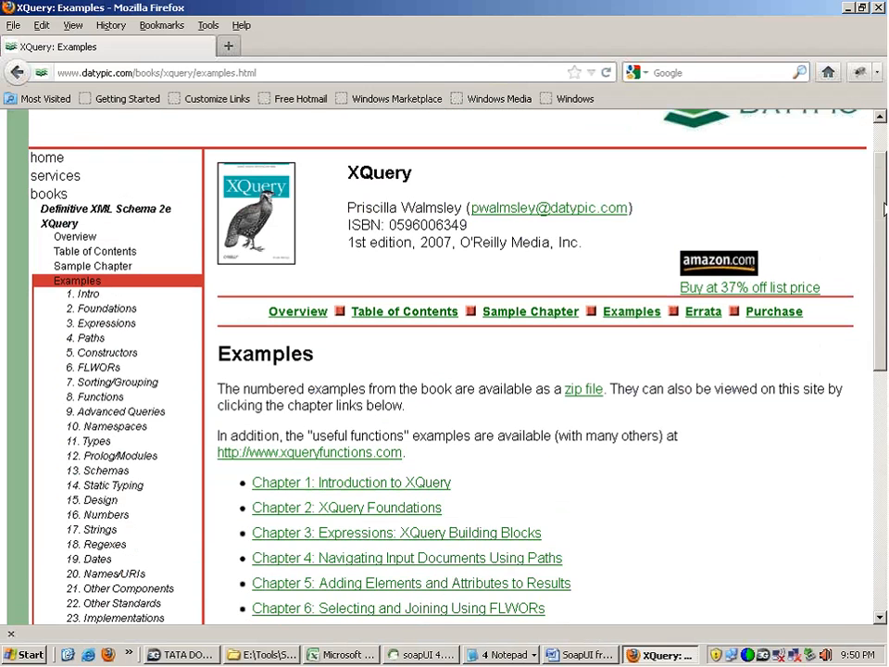
{"action": "scroll", "coordinate": [506, 326], "scroll_direction": "down", "scroll_amount": 4}
{"action": "scroll", "coordinate": [507, 326], "scroll_direction": "up", "scroll_amount": 5}
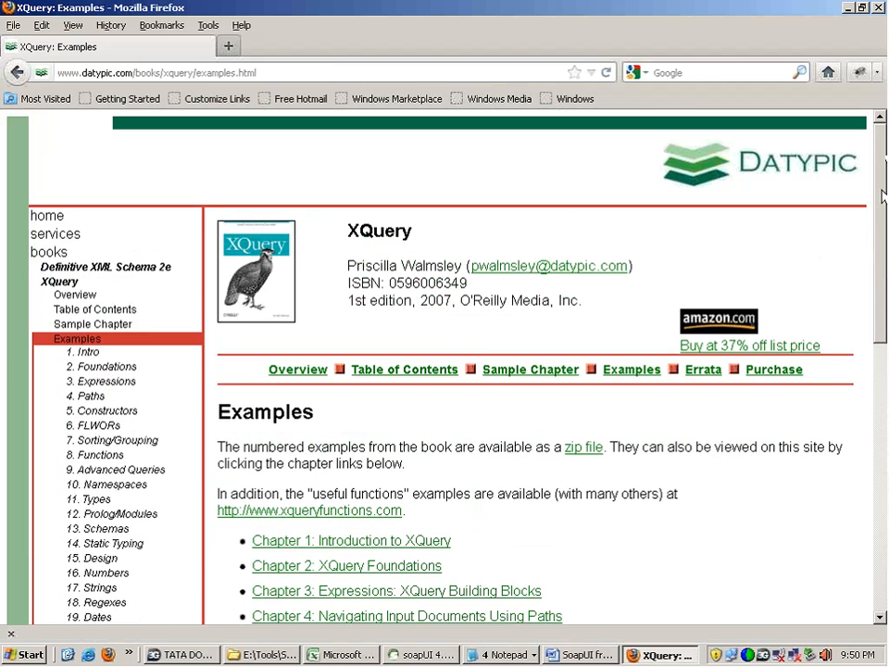
{"action": "left_click_drag", "start_coordinate": [410, 231], "coordinate": [346, 224]}
{"action": "left_click", "coordinate": [346, 224]}
{"action": "double_click", "coordinate": [349, 230]}
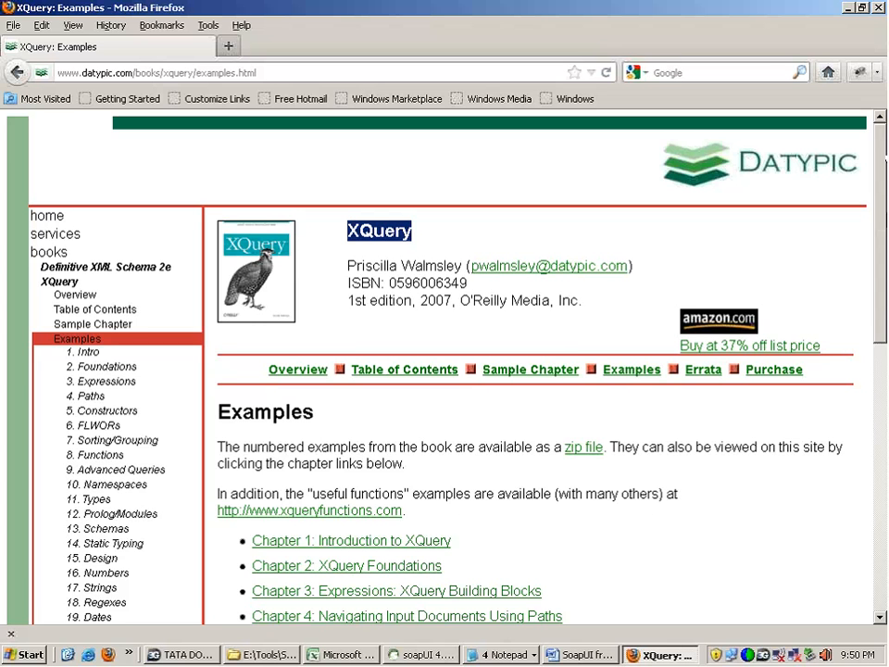
{"action": "scroll", "coordinate": [884, 306], "scroll_direction": "down", "scroll_amount": 3}
{"action": "scroll", "coordinate": [885, 306], "scroll_direction": "down", "scroll_amount": 7}
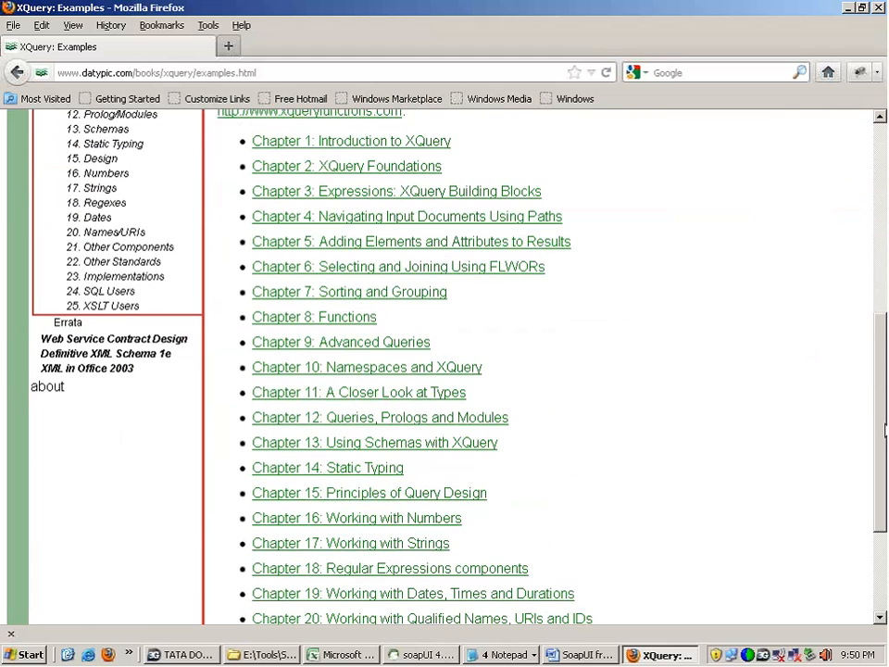
Step: View the Chapter 8: Functions examples and return to the chapter list
{"action": "left_click", "coordinate": [363, 311]}
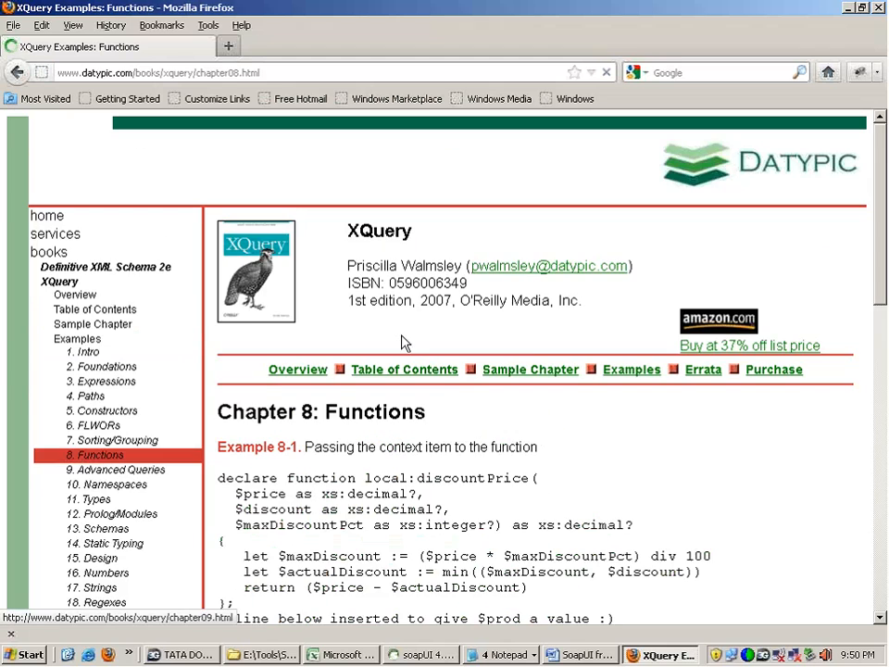
{"action": "scroll", "coordinate": [883, 329], "scroll_direction": "down", "scroll_amount": 3}
{"action": "left_click_drag", "start_coordinate": [883, 330], "coordinate": [882, 271]}
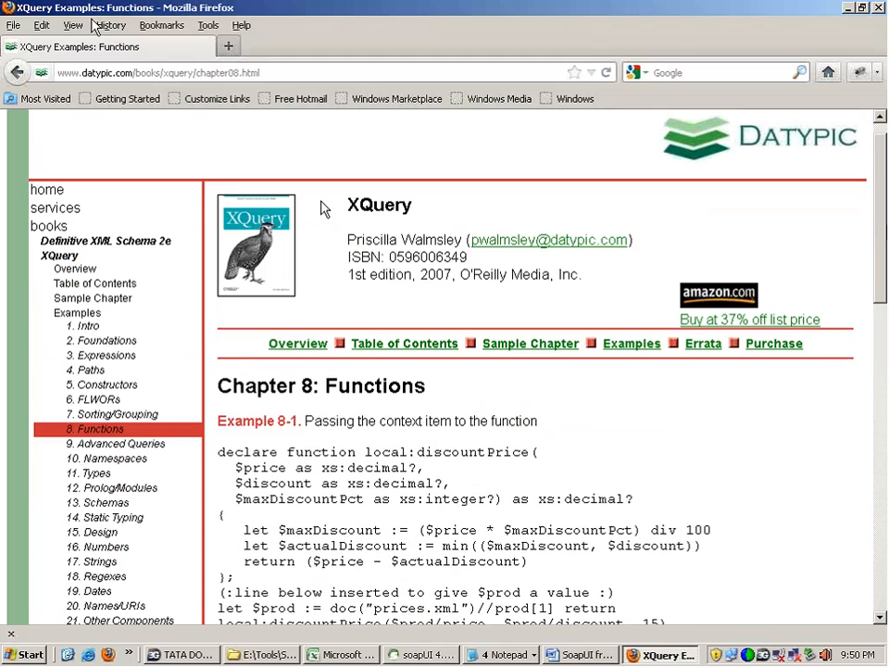
{"action": "key", "text": "alt+Left"}
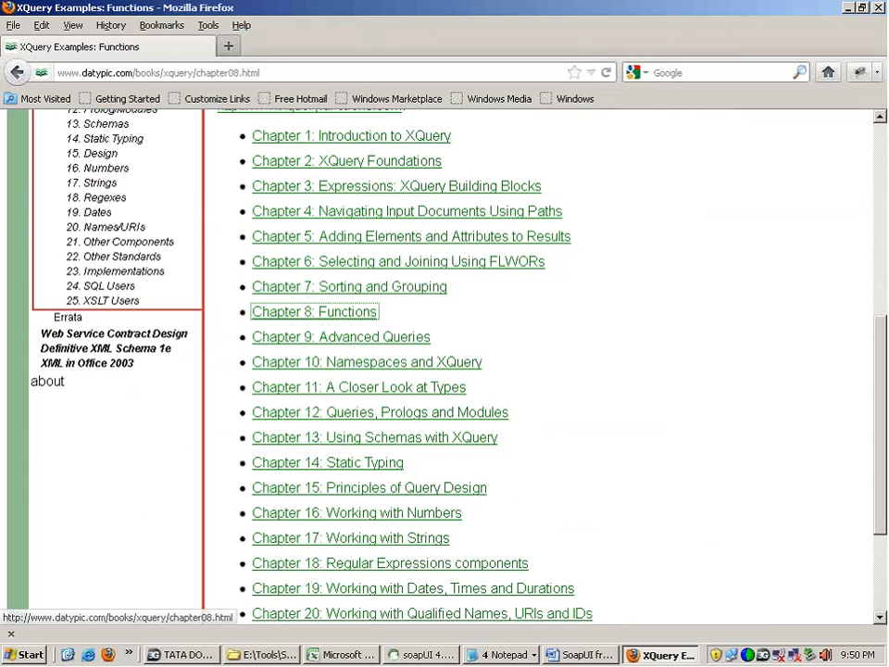
{"action": "left_click", "coordinate": [553, 313]}
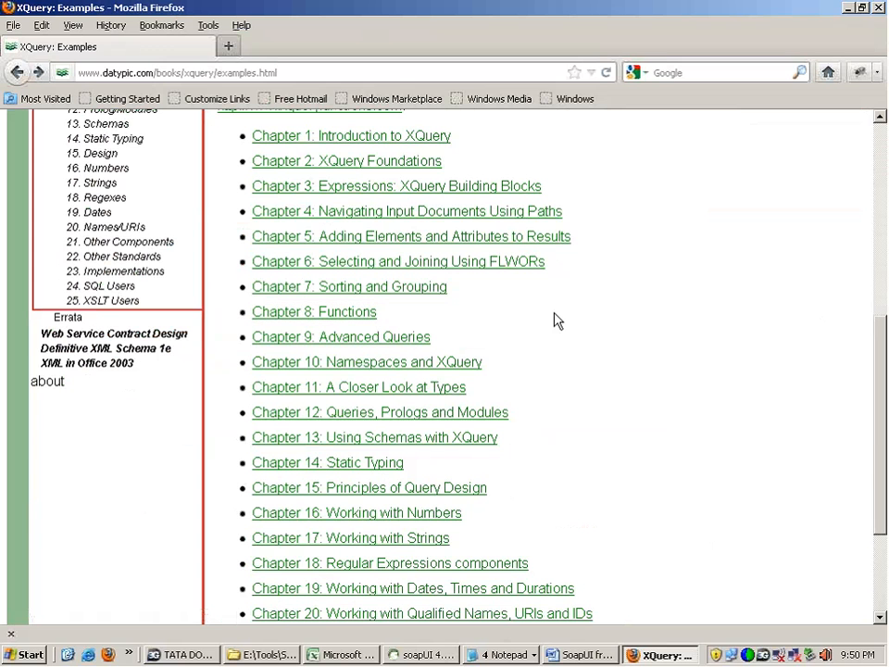
Step: Switch back to soapUI and add opening and closing Result tags below the namespace declarations, with an empty line between them
{"action": "left_click", "coordinate": [451, 655]}
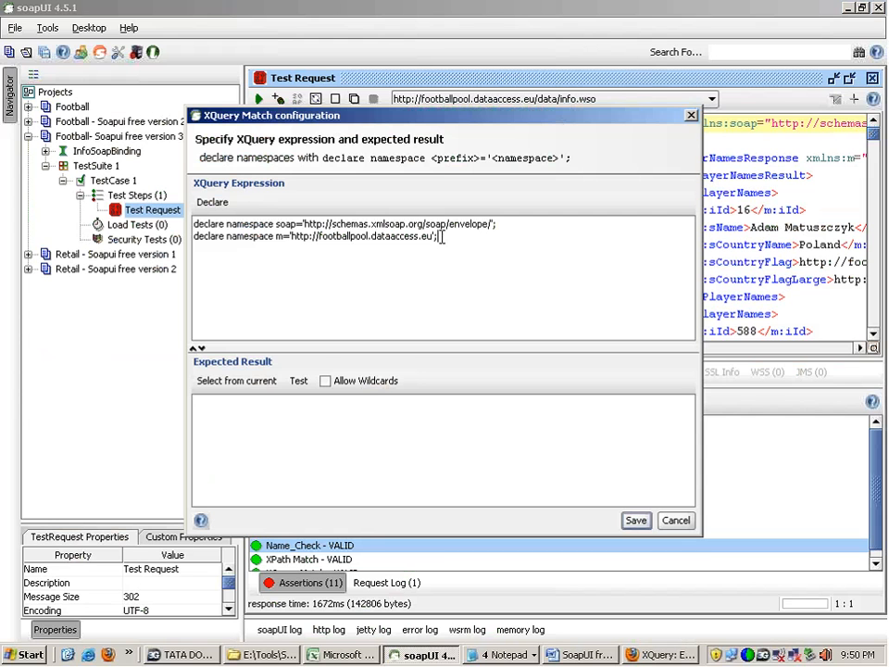
{"action": "left_click", "coordinate": [433, 268]}
{"action": "type", "text": "<Result"}
{"action": "key", "text": "End"}
{"action": "key", "text": "Return"}
{"action": "key", "text": "Return"}
{"action": "type", "text": "</"}
{"action": "type", "text": "Result>"}
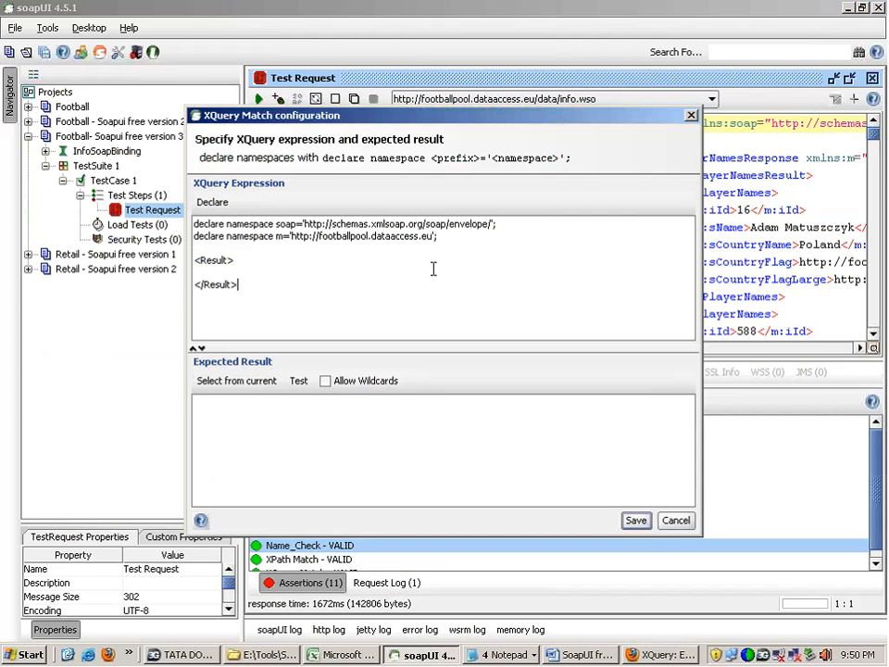
Step: Add an empty Name element inside the Result element and place the caret between its tags
{"action": "left_click", "coordinate": [433, 269]}
{"action": "type", "text": "<Name></Name>"}
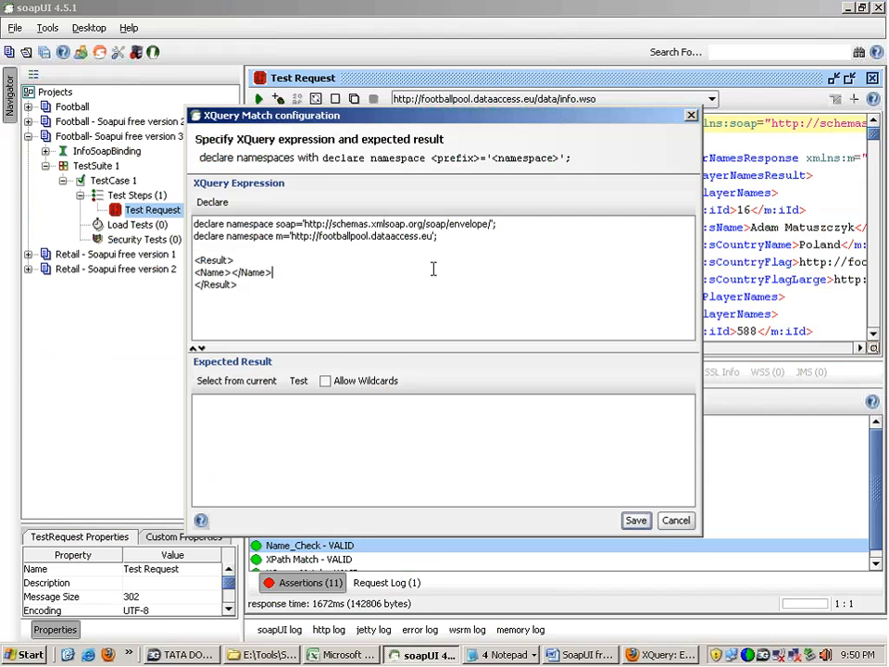
{"action": "key", "text": "Left"}
{"action": "key", "text": "Left"}
{"action": "key", "text": "Left"}
Step: Copy the XPath //m:AllPlayerNamesResponse/m:AllPlayerNamesResult/m:tPlayerNames[3]/m:sName from notes.txt in Notepad and return to soapUI's XQuery configuration
{"action": "left_click", "coordinate": [500, 655]}
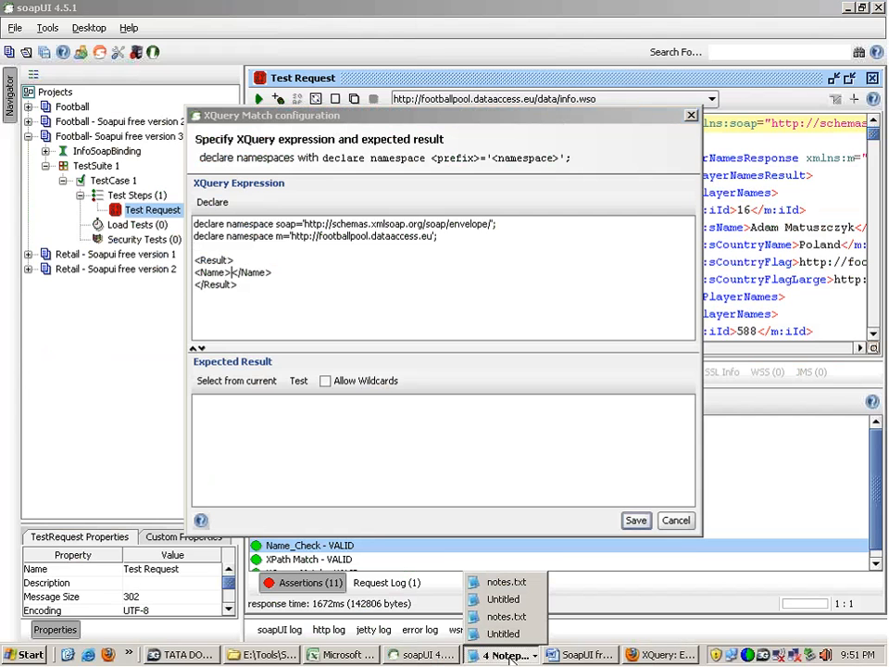
{"action": "left_click", "coordinate": [503, 600]}
{"action": "left_click", "coordinate": [504, 633]}
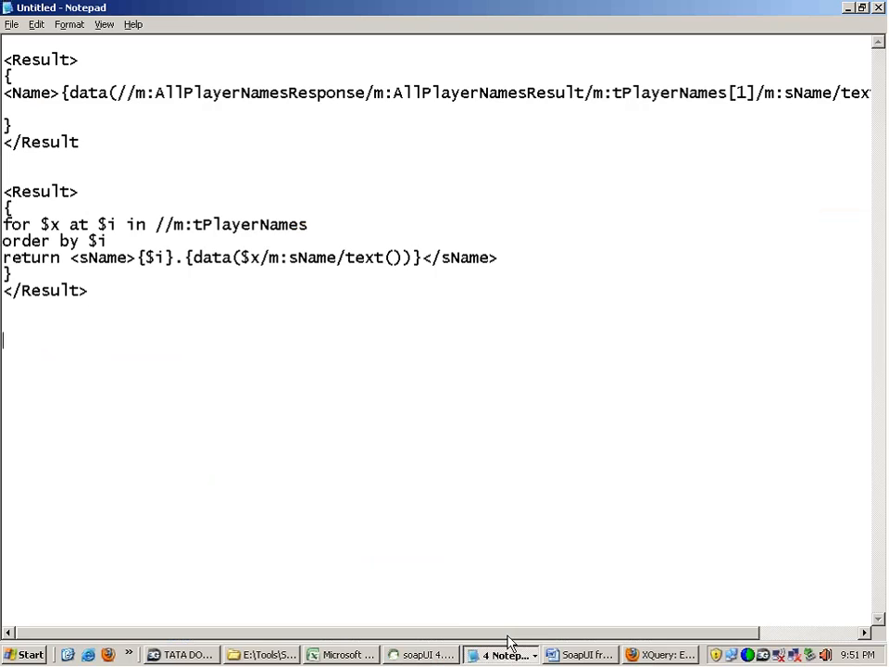
{"action": "left_click", "coordinate": [506, 655]}
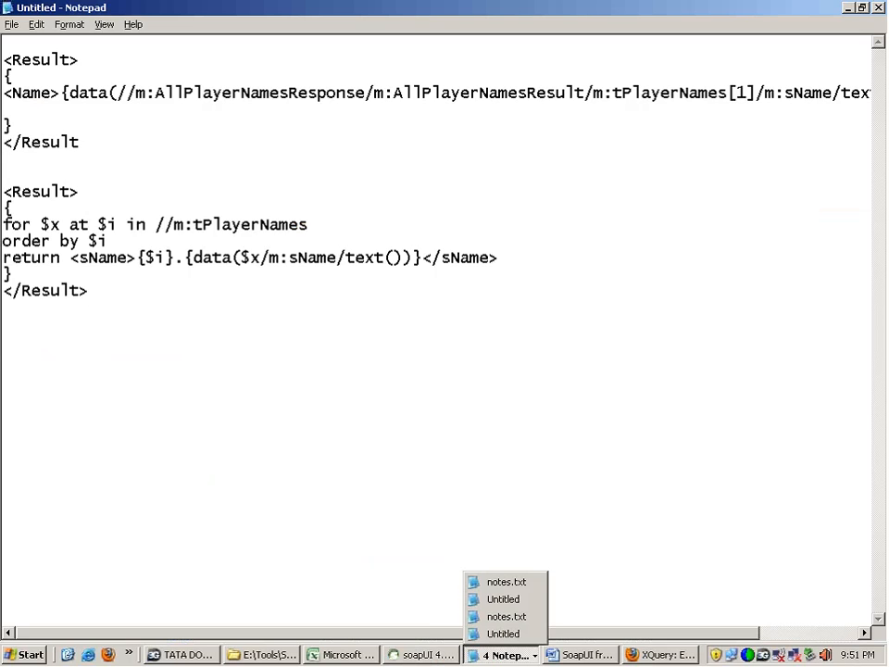
{"action": "left_click", "coordinate": [506, 583]}
{"action": "left_click", "coordinate": [696, 174]}
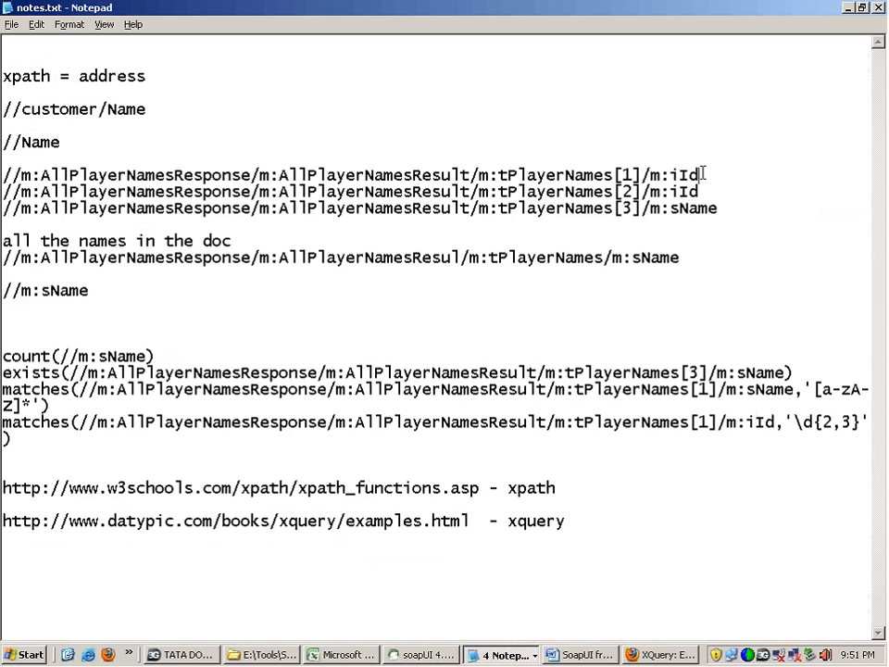
{"action": "left_click_drag", "start_coordinate": [718, 208], "coordinate": [2, 206]}
{"action": "key", "text": "ctrl+c"}
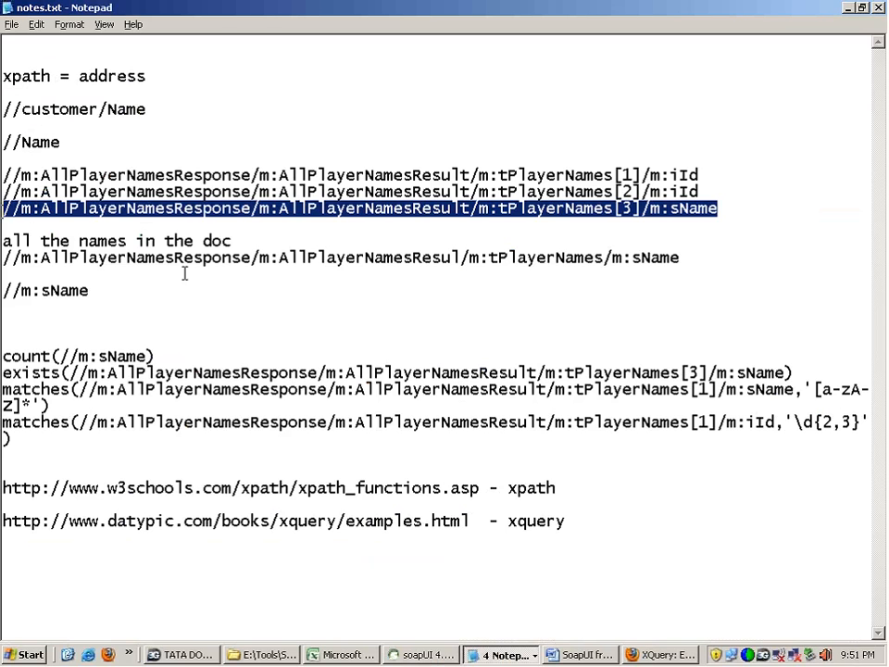
{"action": "key", "text": "alt+Tab"}
{"action": "key", "text": "alt+Tab"}
{"action": "key", "text": "alt+Tab"}
{"action": "key", "text": "alt+Tab"}
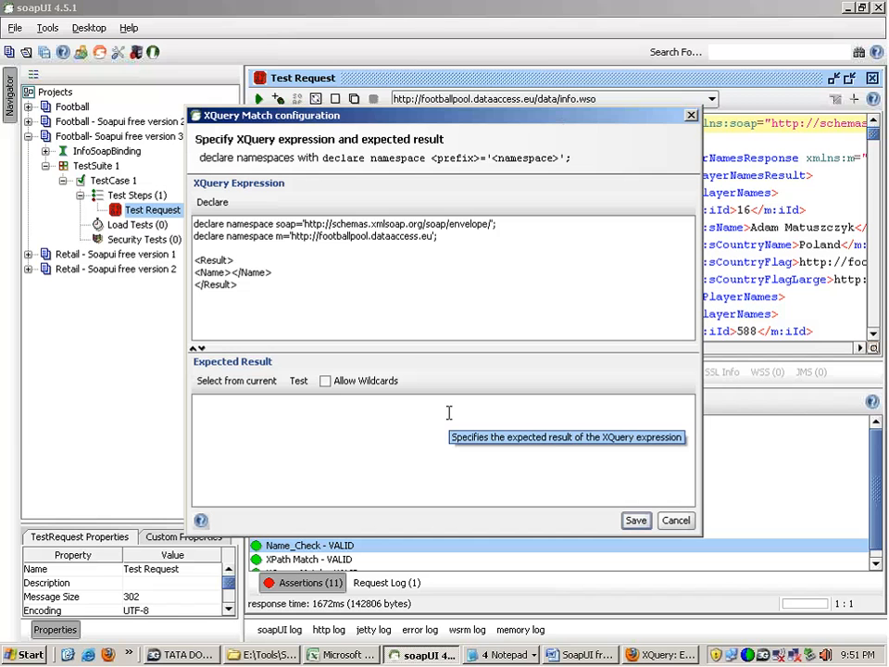
Step: Insert {data()} between the Name tags in the XQuery expression
{"action": "type", "text": "{}"}
{"action": "key", "text": "Left"}
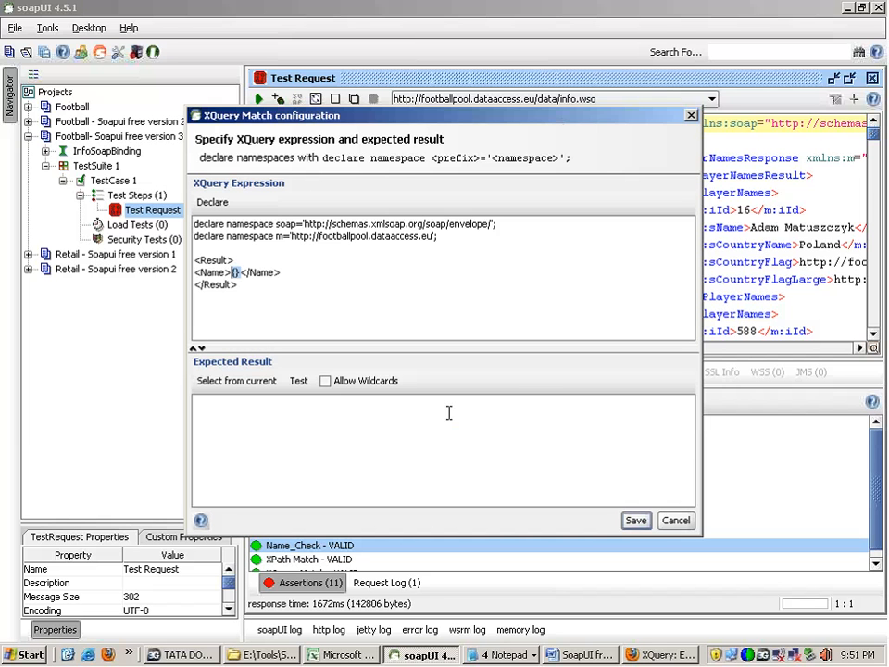
{"action": "key", "text": "Right"}
{"action": "key", "text": "Left"}
{"action": "type", "text": "data("}
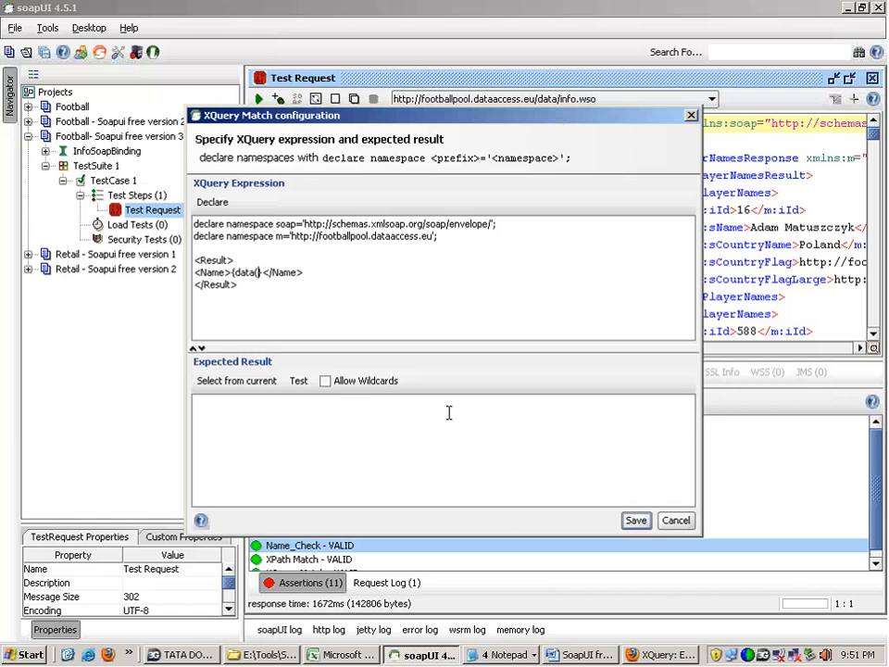
{"action": "type", "text": ")"}
Step: Paste the copied XPath to the third player's m:sName inside the parentheses of data()
{"action": "key", "text": "Left"}
{"action": "key", "text": "shift+Left"}
{"action": "key", "text": "shift+Left"}
{"action": "key", "text": "shift+Left"}
{"action": "key", "text": "shift+Left"}
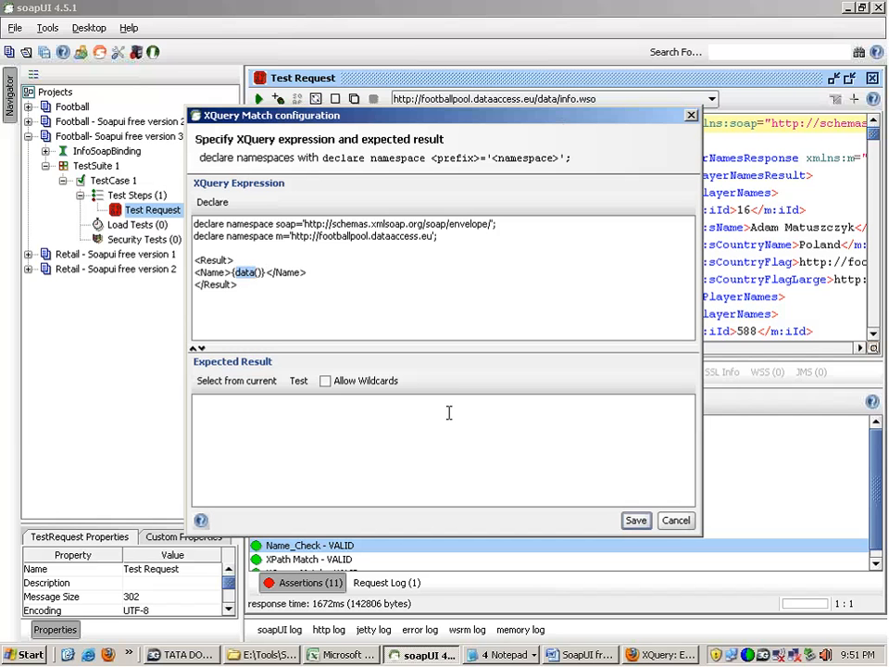
{"action": "key", "text": "Right"}
{"action": "key", "text": "Right"}
{"action": "key", "text": "ctrl+v"}
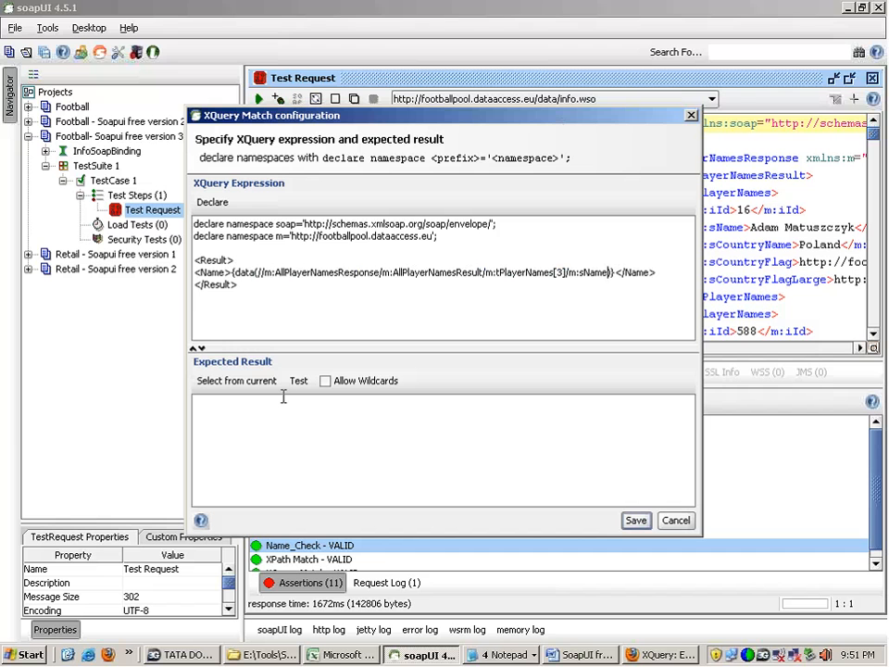
Step: Fill the expected result by evaluating the XQuery expression on the current response, and select the name inside it
{"action": "left_click", "coordinate": [236, 380]}
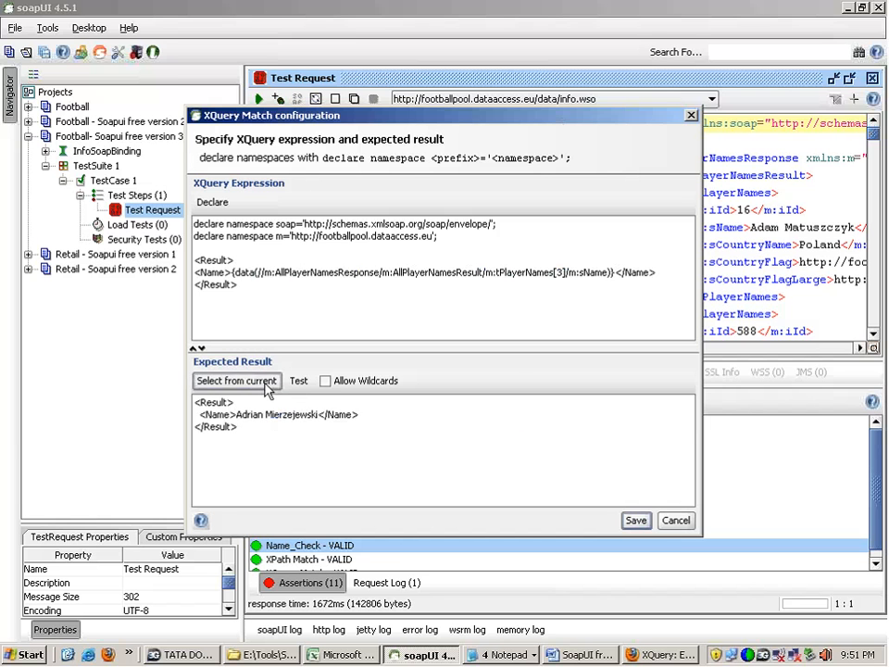
{"action": "left_click", "coordinate": [232, 426]}
{"action": "key", "text": "ctrl+a"}
{"action": "left_click_drag", "start_coordinate": [236, 415], "coordinate": [318, 416]}
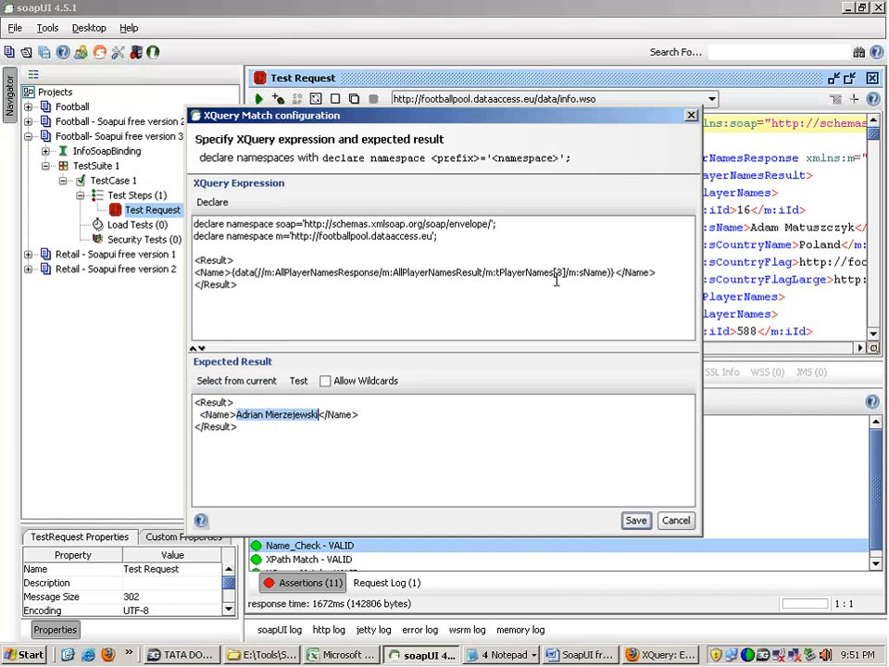
Step: Append /text() after m:sName inside the data() call of the XQuery expression
{"action": "left_click", "coordinate": [608, 272]}
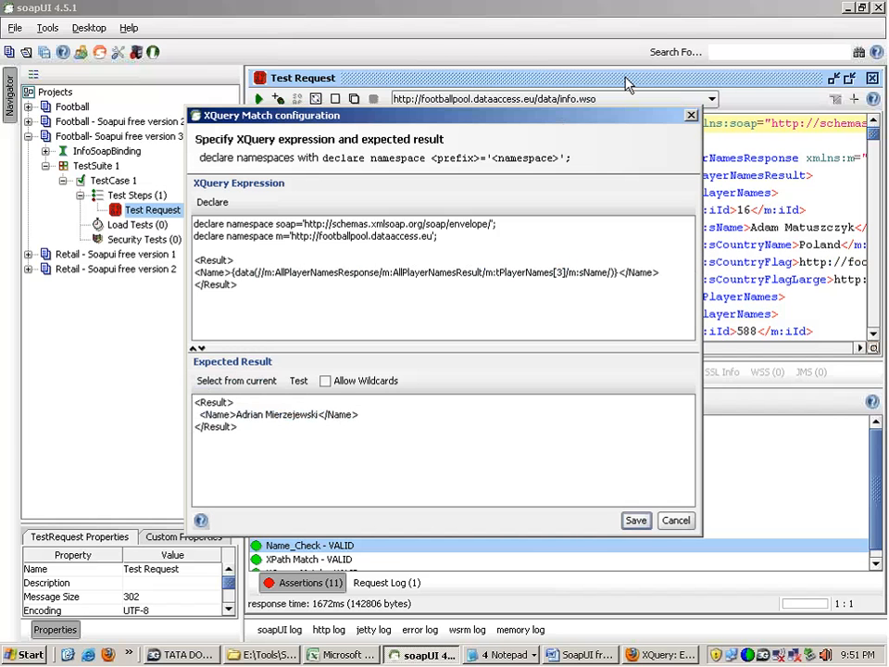
{"action": "type", "text": "/text()"}
{"action": "key", "text": "shift+Left"}
{"action": "key", "text": "shift+Left"}
{"action": "key", "text": "shift+Left"}
{"action": "key", "text": "shift+Left"}
{"action": "key", "text": "shift+Left"}
{"action": "key", "text": "shift+Left"}
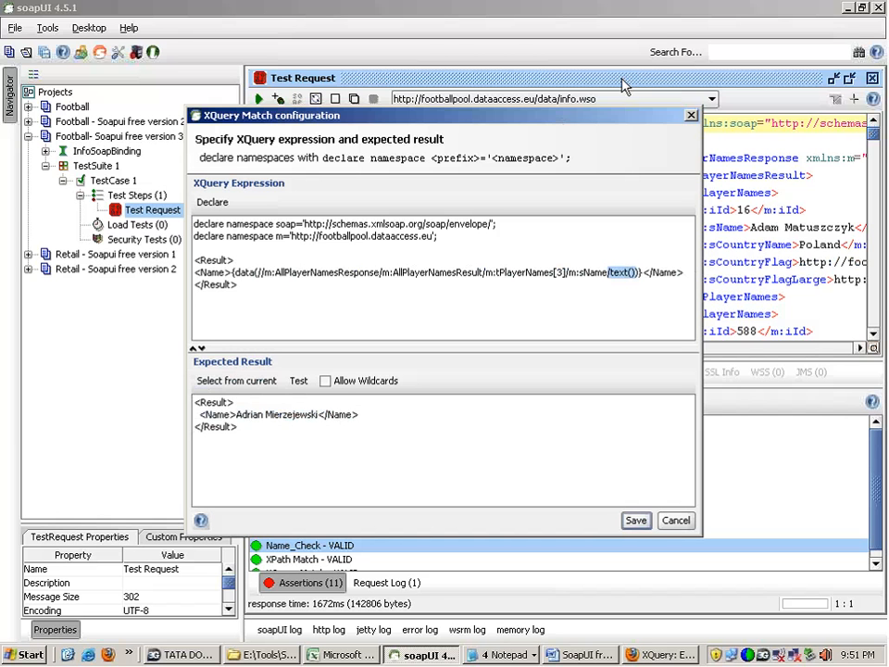
Step: Compare the Result block in the expression with the expected result, and test the XQuery match against the response
{"action": "left_click", "coordinate": [239, 415]}
{"action": "left_click_drag", "start_coordinate": [239, 415], "coordinate": [320, 408]}
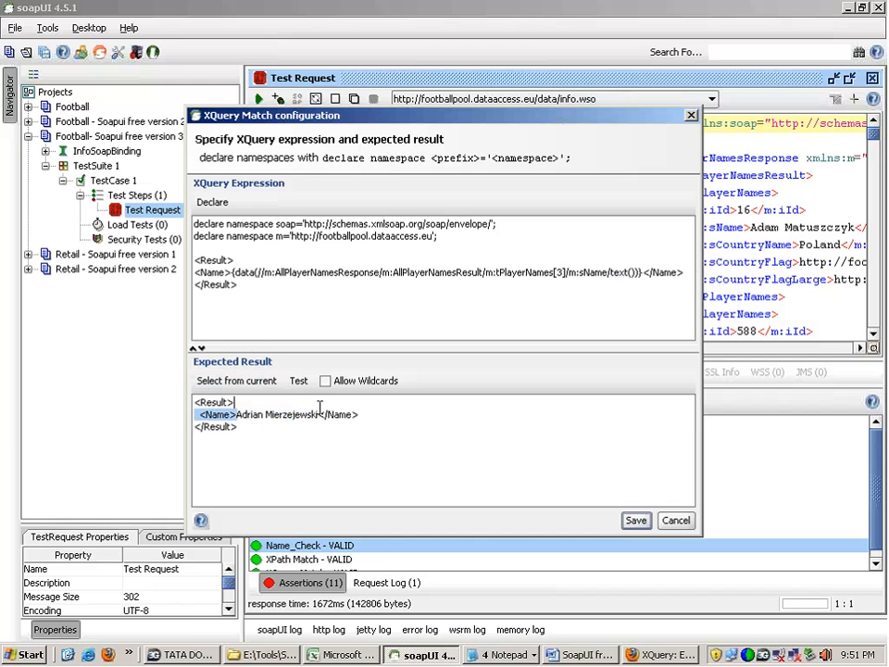
{"action": "key", "text": "ctrl+a"}
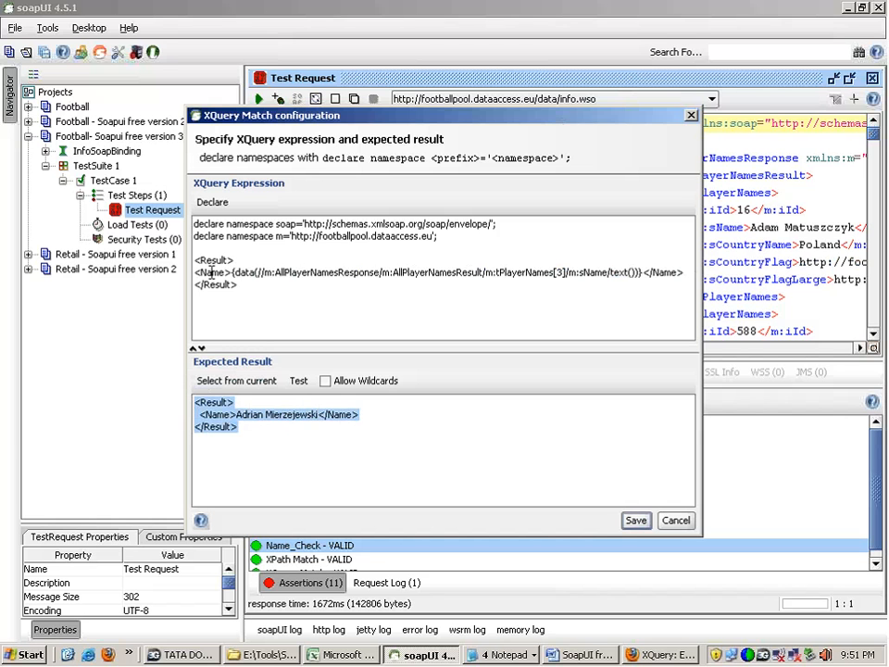
{"action": "left_click_drag", "start_coordinate": [237, 271], "coordinate": [647, 269]}
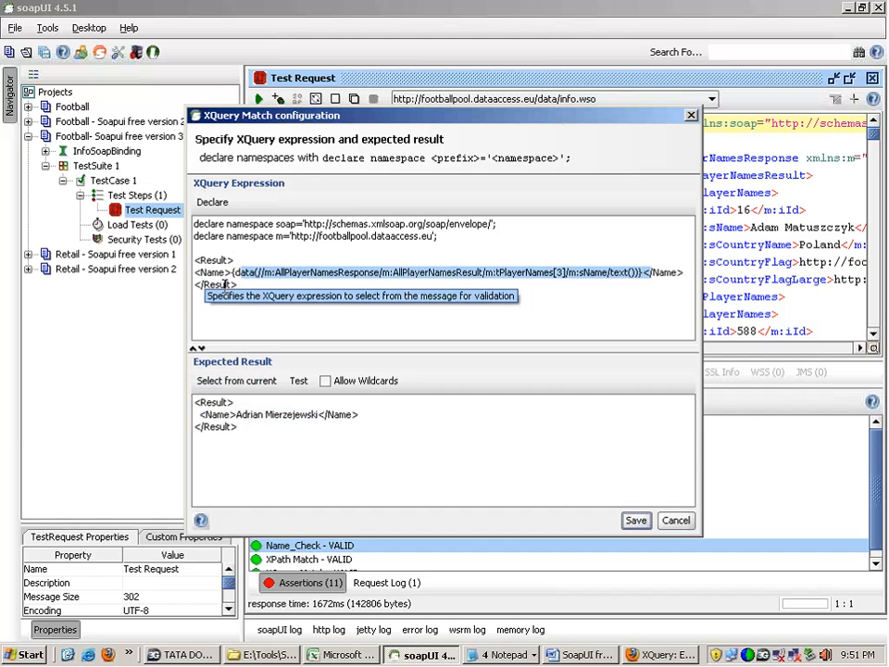
{"action": "left_click_drag", "start_coordinate": [195, 260], "coordinate": [205, 297]}
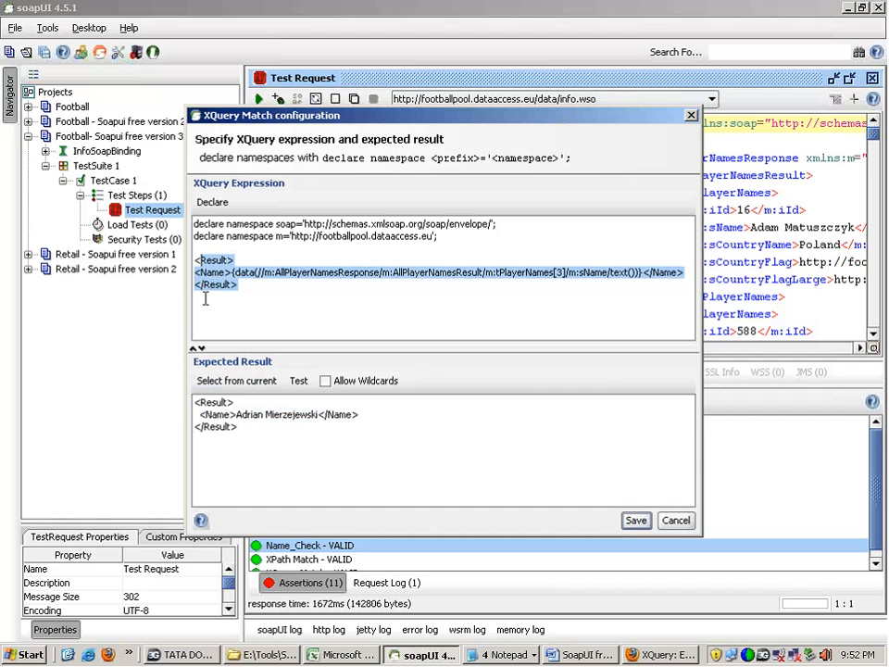
{"action": "left_click", "coordinate": [302, 383]}
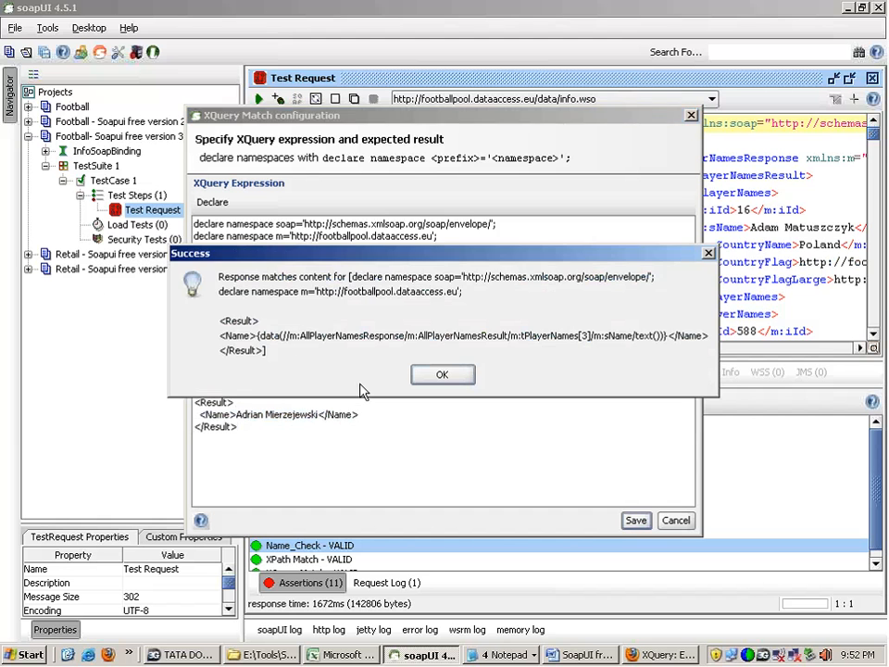
{"action": "left_click", "coordinate": [441, 375]}
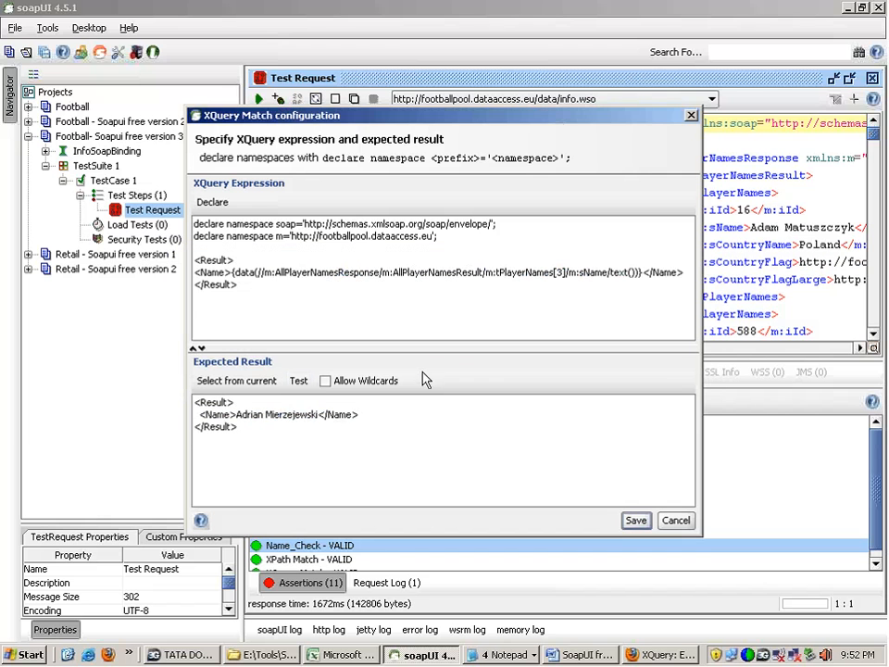
Step: Retest the expression for tPlayerNames[3] against the expected result and save the XQuery Match configuration
{"action": "triple_click", "coordinate": [441, 271]}
{"action": "double_click", "coordinate": [560, 272]}
{"action": "left_click", "coordinate": [305, 384]}
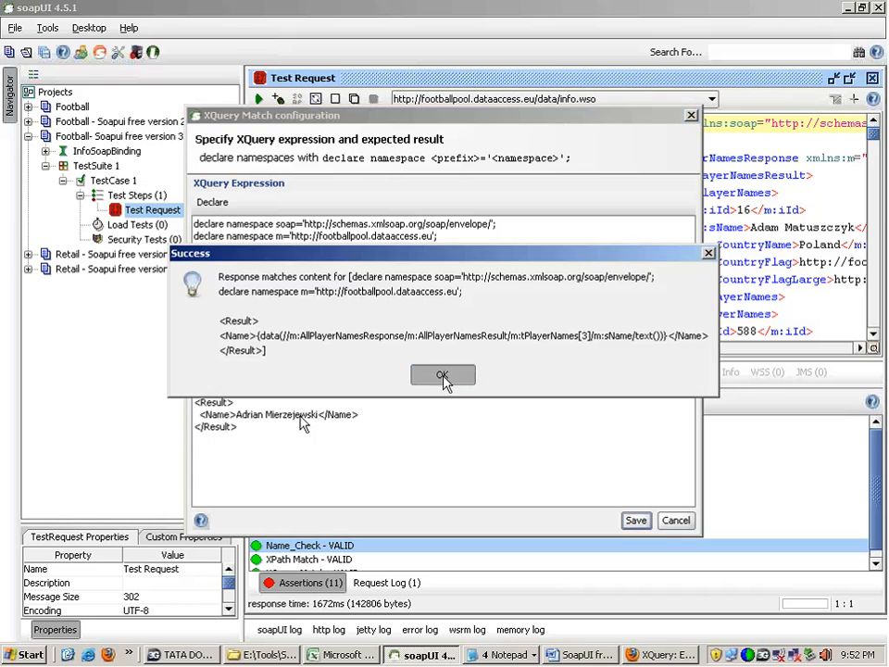
{"action": "left_click", "coordinate": [442, 375]}
{"action": "left_click_drag", "start_coordinate": [246, 440], "coordinate": [188, 400]}
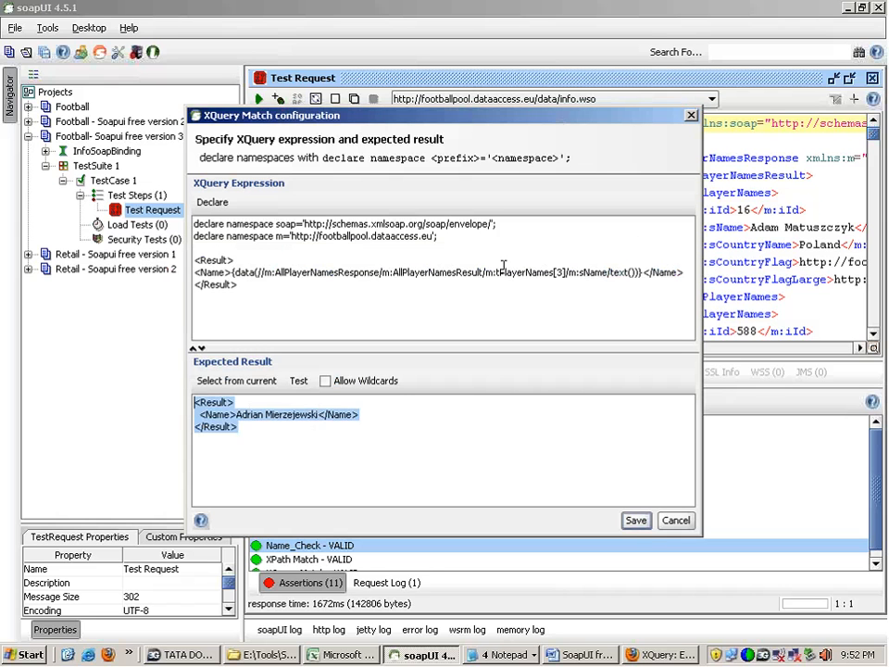
{"action": "left_click", "coordinate": [635, 519]}
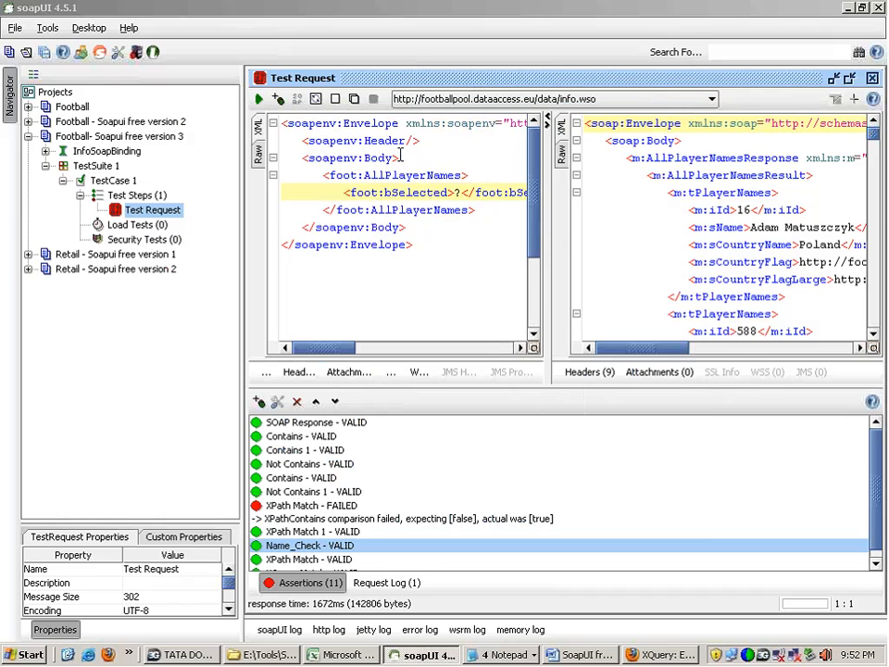
Step: Run the Test Request and open the configuration of the XQuery Match assertion
{"action": "left_click", "coordinate": [259, 100]}
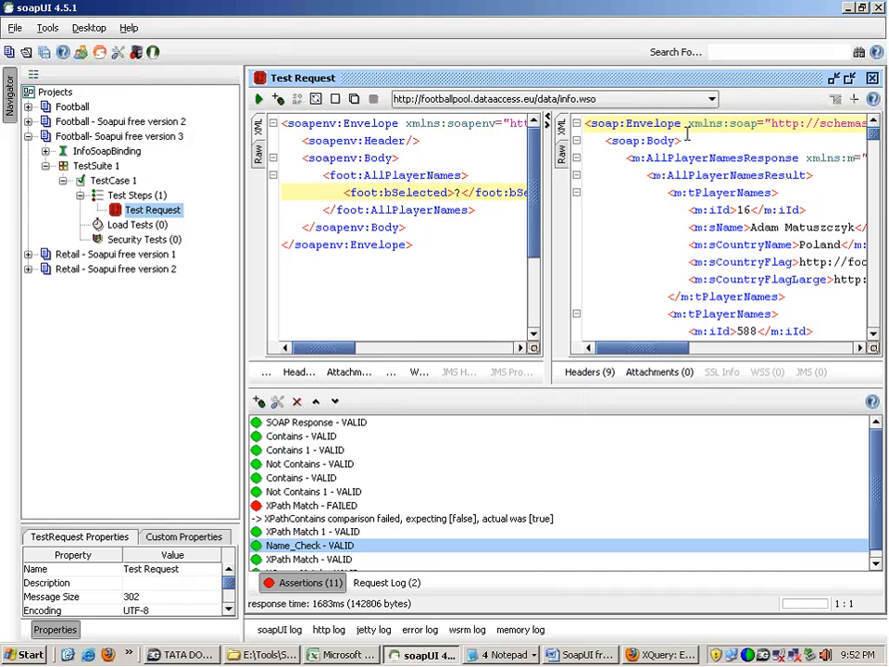
{"action": "left_click_drag", "start_coordinate": [626, 158], "coordinate": [729, 314]}
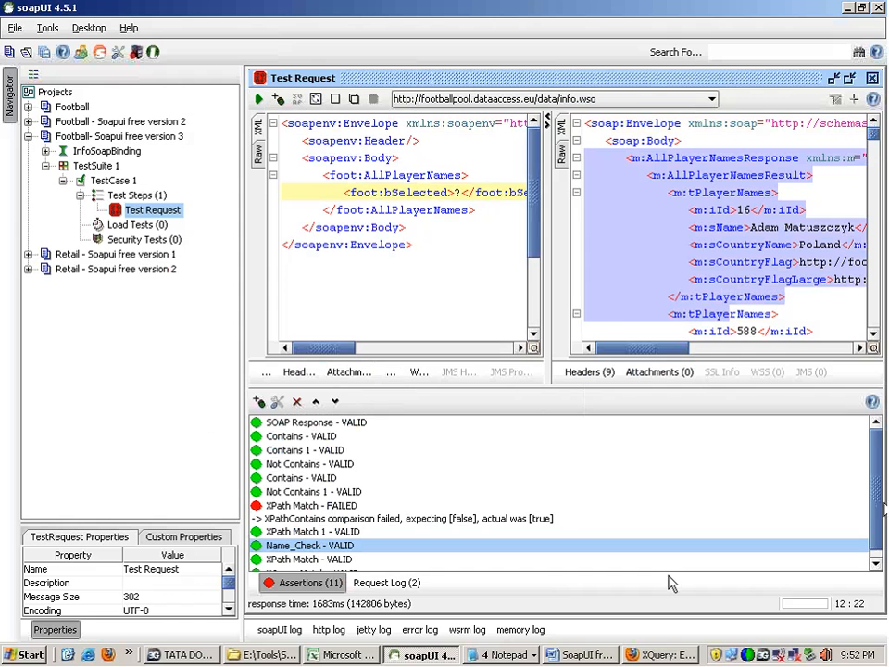
{"action": "left_click_drag", "start_coordinate": [876, 515], "coordinate": [876, 521]}
{"action": "double_click", "coordinate": [312, 564]}
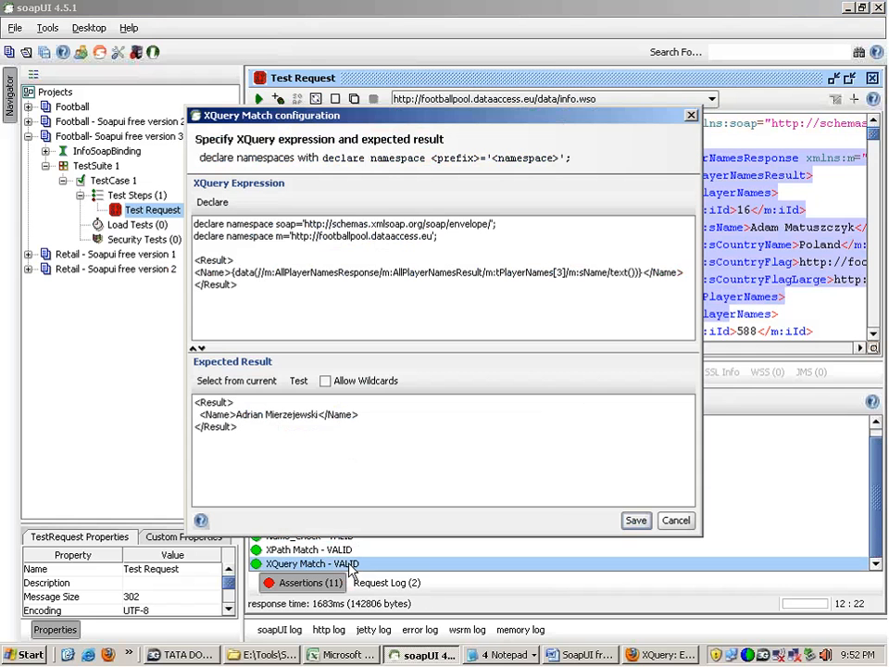
Step: Examine how the player index and data() expression correspond to the expected Result block, and close the configuration by saving it
{"action": "double_click", "coordinate": [559, 272]}
{"action": "left_click_drag", "start_coordinate": [236, 414], "coordinate": [307, 407]}
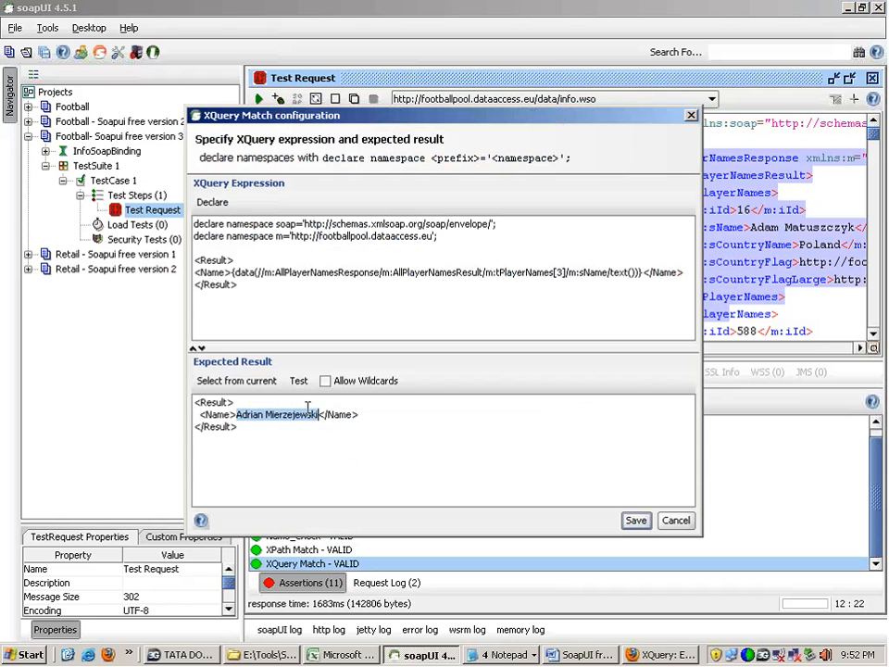
{"action": "left_click_drag", "start_coordinate": [238, 285], "coordinate": [189, 260]}
{"action": "left_click_drag", "start_coordinate": [238, 427], "coordinate": [193, 397]}
{"action": "left_click_drag", "start_coordinate": [238, 285], "coordinate": [642, 272]}
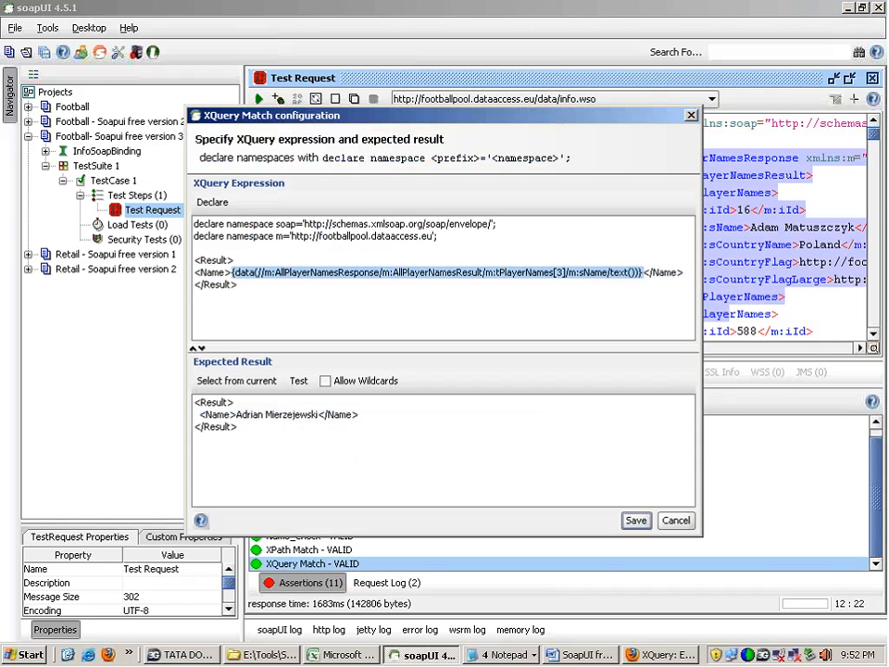
{"action": "left_click_drag", "start_coordinate": [236, 414], "coordinate": [318, 414]}
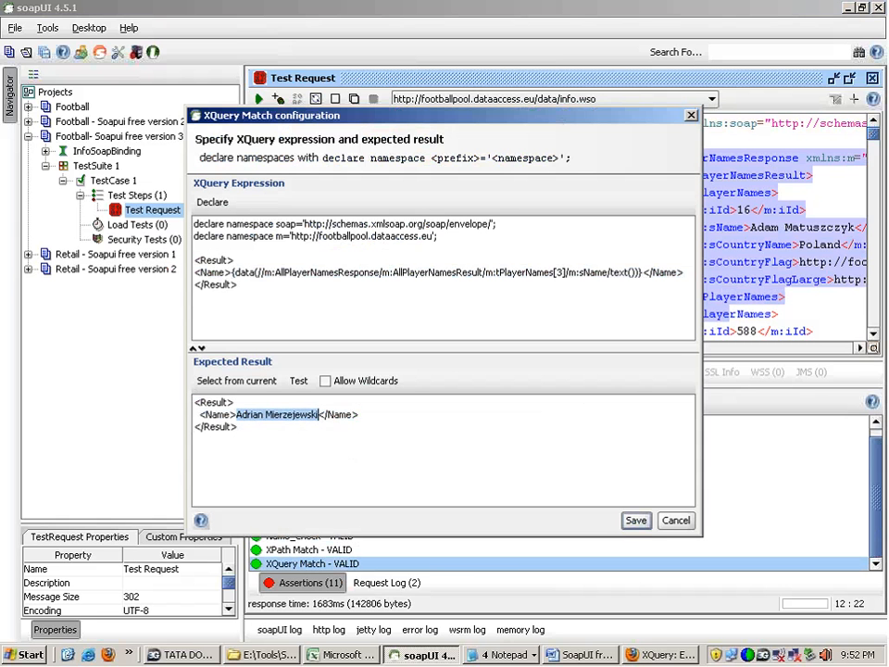
{"action": "left_click", "coordinate": [238, 427]}
{"action": "left_click", "coordinate": [636, 521]}
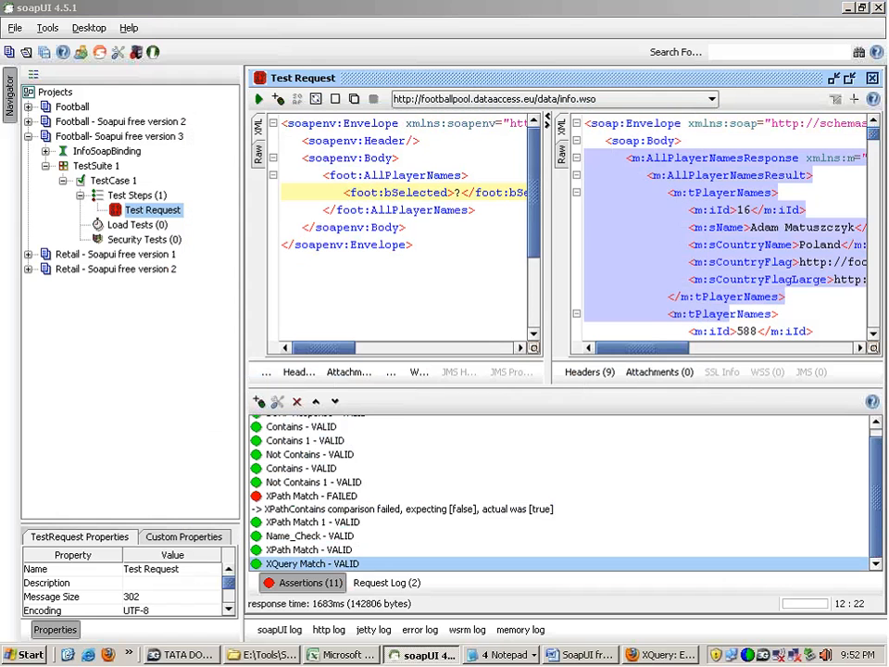
Step: Run the Test Request again and highlight the first player's fields in the response
{"action": "left_click", "coordinate": [687, 194]}
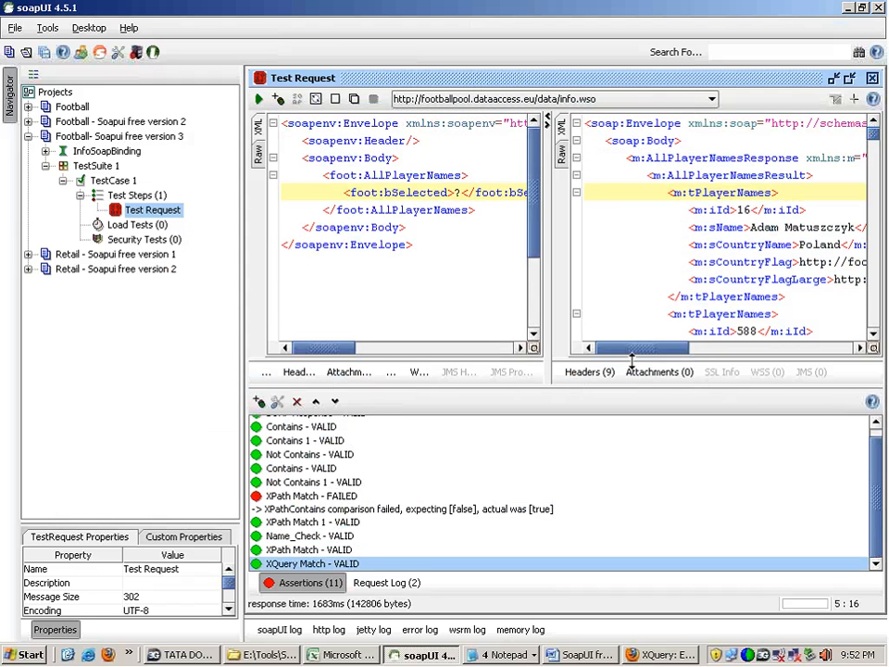
{"action": "left_click", "coordinate": [260, 99]}
{"action": "left_click_drag", "start_coordinate": [689, 210], "coordinate": [806, 280]}
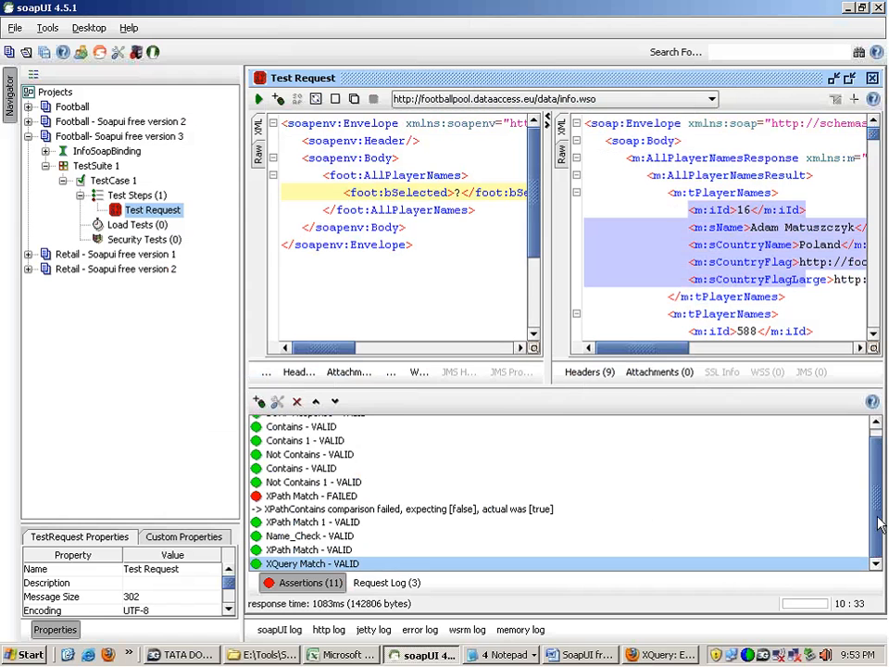
Step: Reopen the XQuery Match assertion to review its Result expression and expected name, save it, and inspect the AllPlayerNamesResult response
{"action": "double_click", "coordinate": [354, 564]}
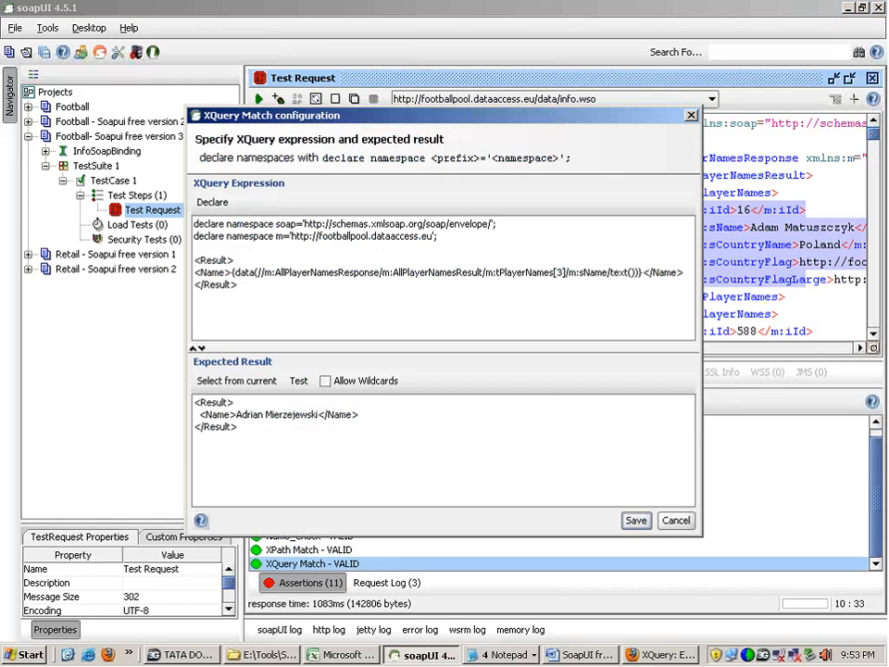
{"action": "left_click_drag", "start_coordinate": [239, 286], "coordinate": [193, 260]}
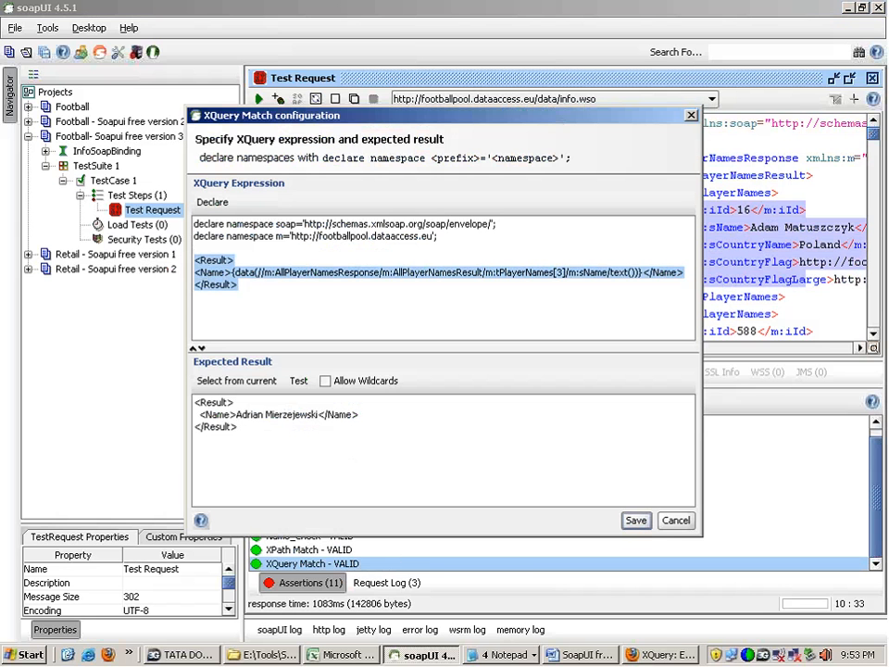
{"action": "left_click", "coordinate": [562, 272]}
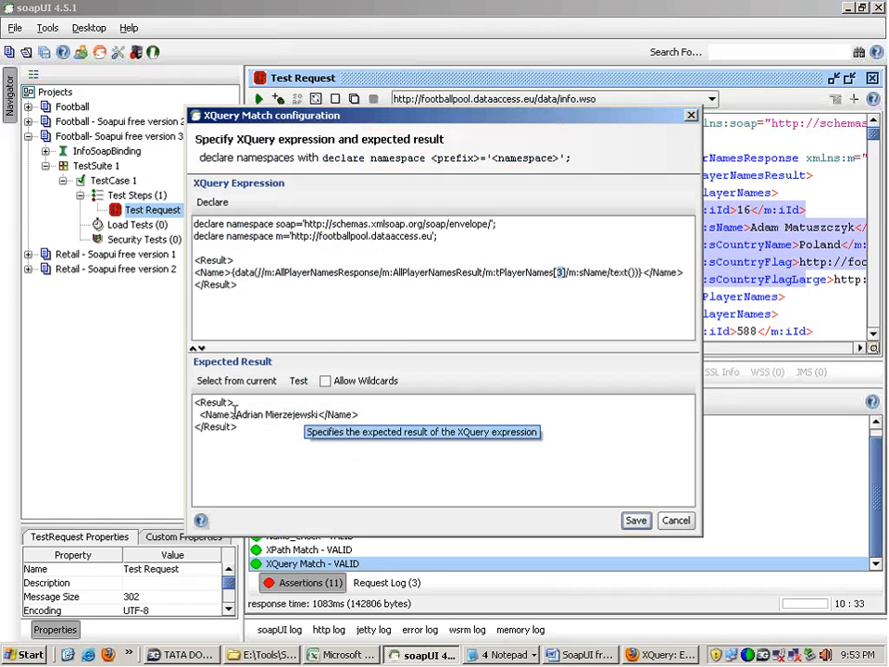
{"action": "left_click_drag", "start_coordinate": [236, 414], "coordinate": [318, 414]}
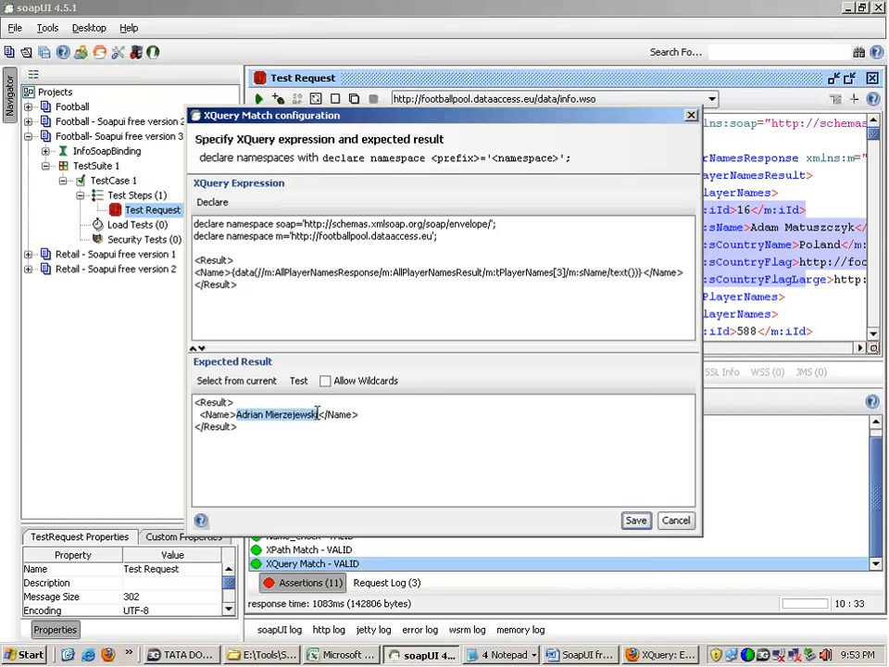
{"action": "left_click", "coordinate": [636, 520]}
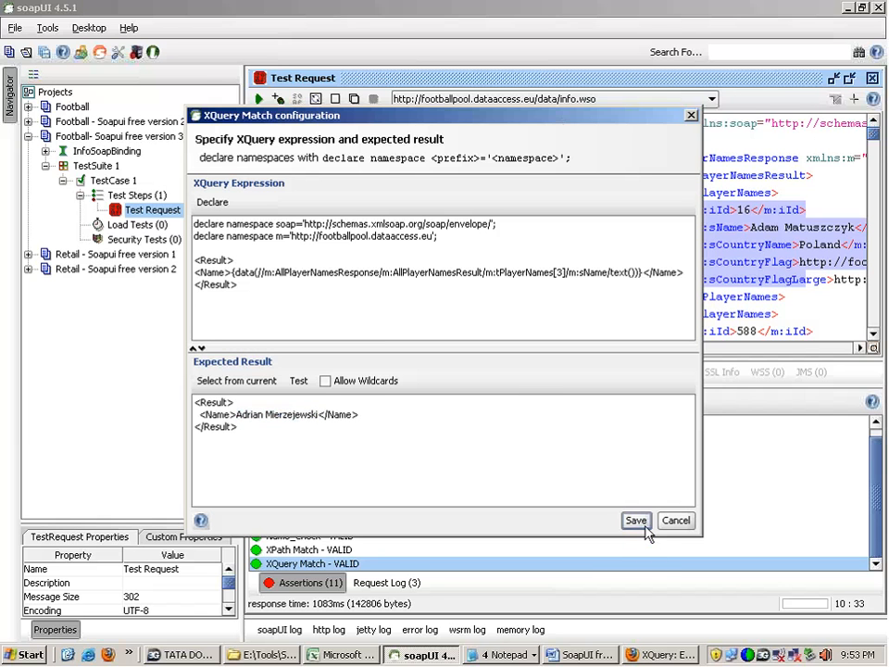
{"action": "left_click_drag", "start_coordinate": [651, 175], "coordinate": [675, 358]}
{"action": "left_click", "coordinate": [688, 124]}
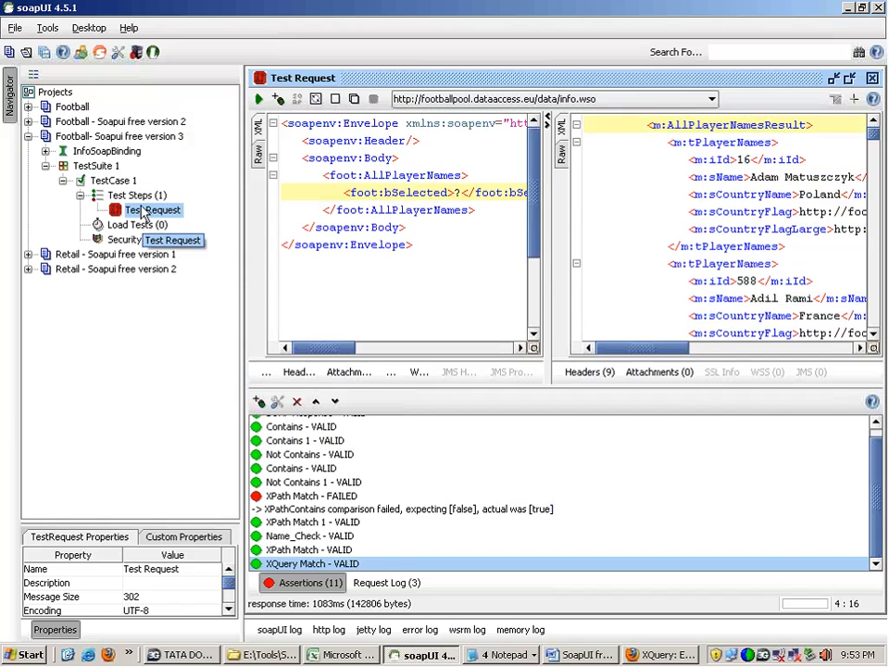
Step: Add another XQuery Match assertion named AllDetails to the Test Request and declare the soap and m namespaces in its expression
{"action": "left_click", "coordinate": [259, 401]}
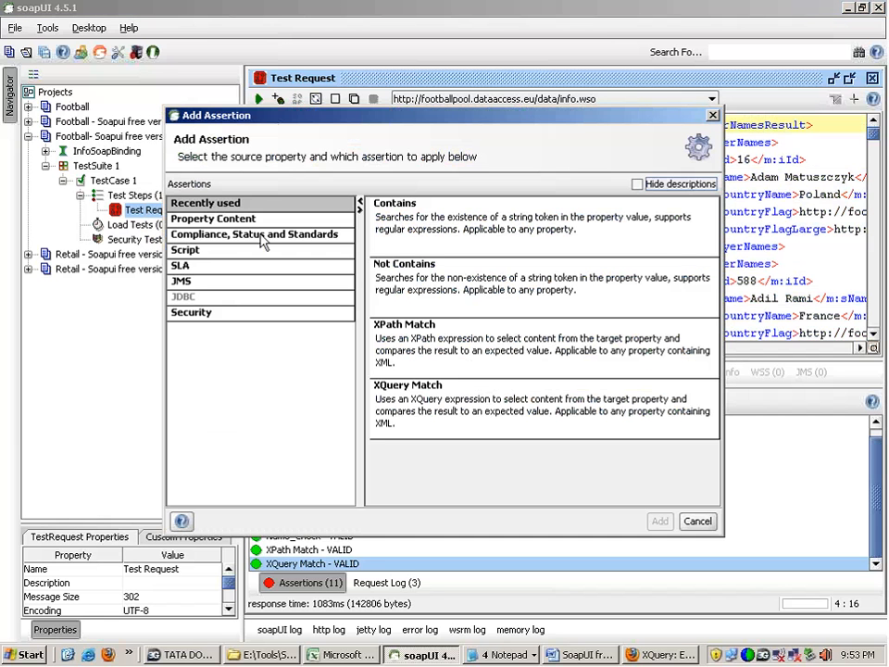
{"action": "left_click", "coordinate": [405, 410]}
{"action": "left_click", "coordinate": [417, 363]}
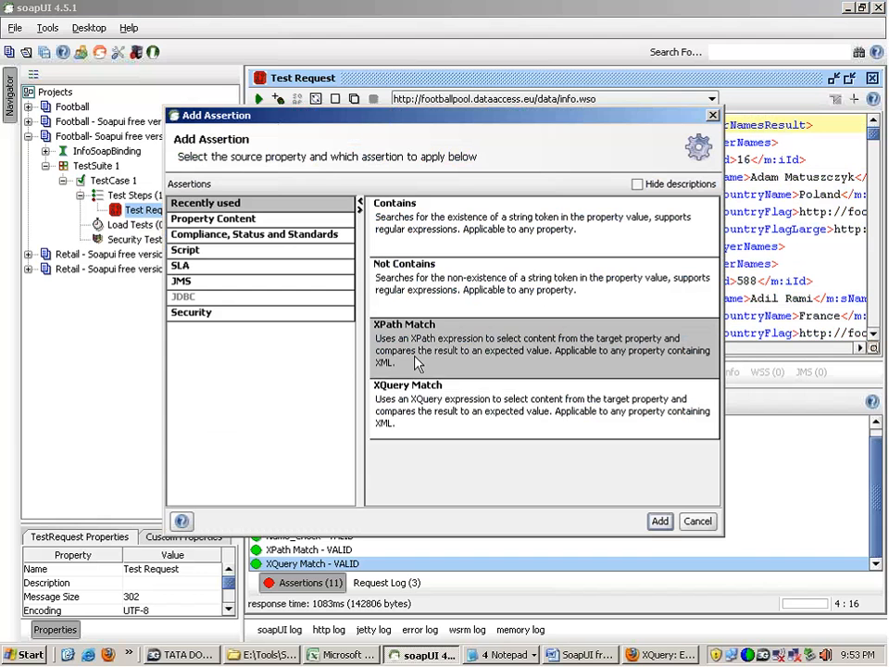
{"action": "double_click", "coordinate": [410, 411]}
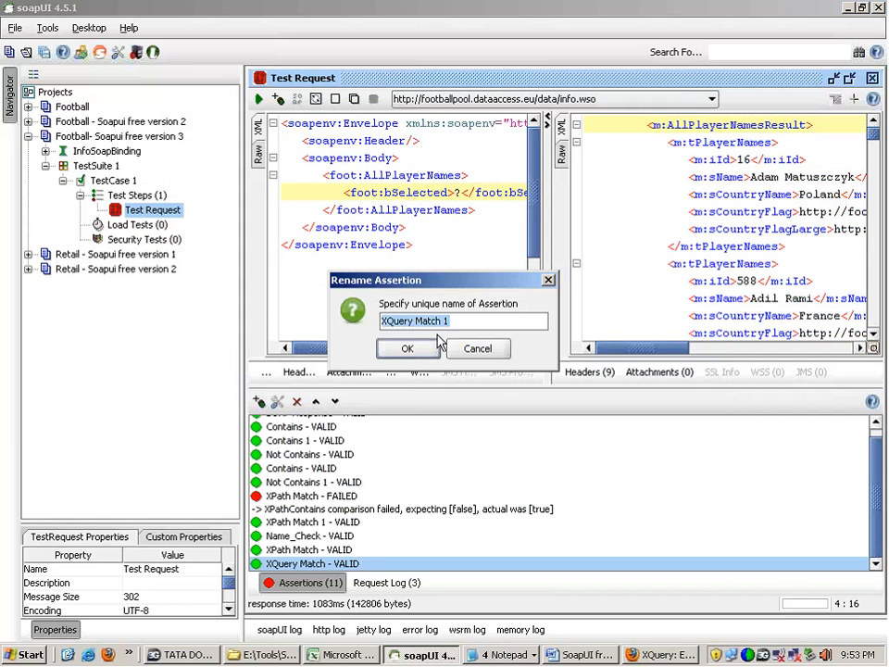
{"action": "type", "text": "AllDetails"}
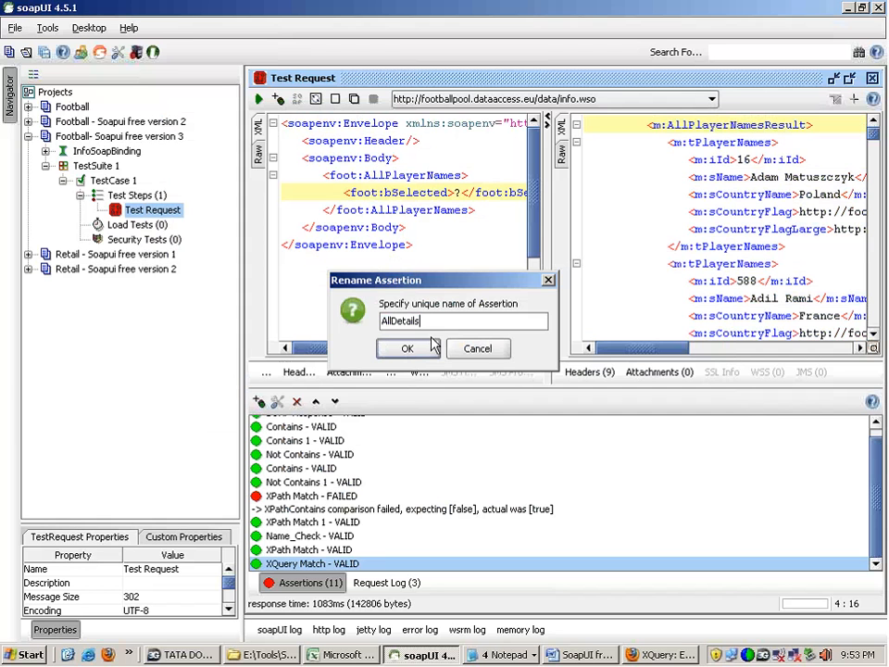
{"action": "left_click", "coordinate": [408, 348]}
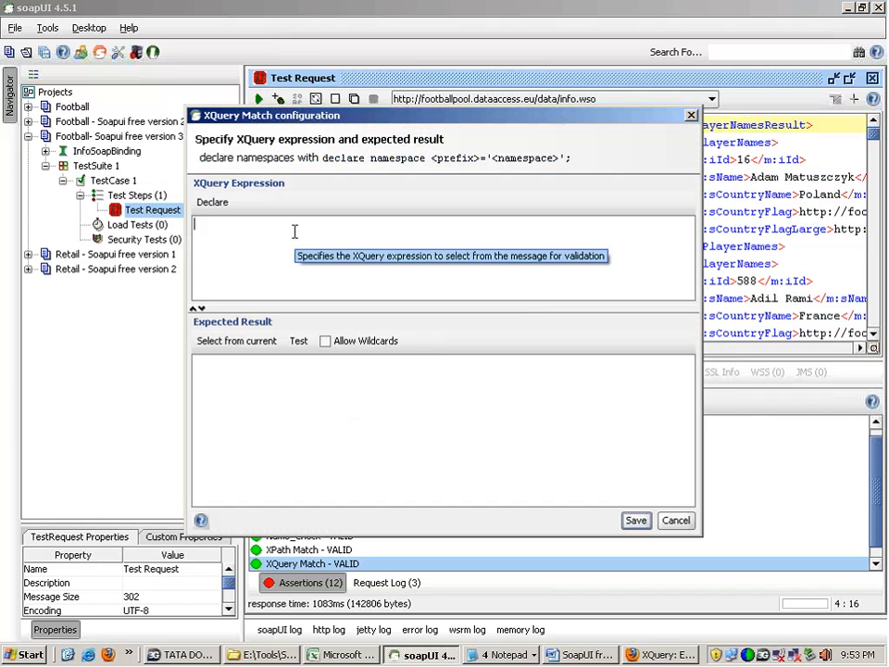
{"action": "left_click", "coordinate": [222, 201]}
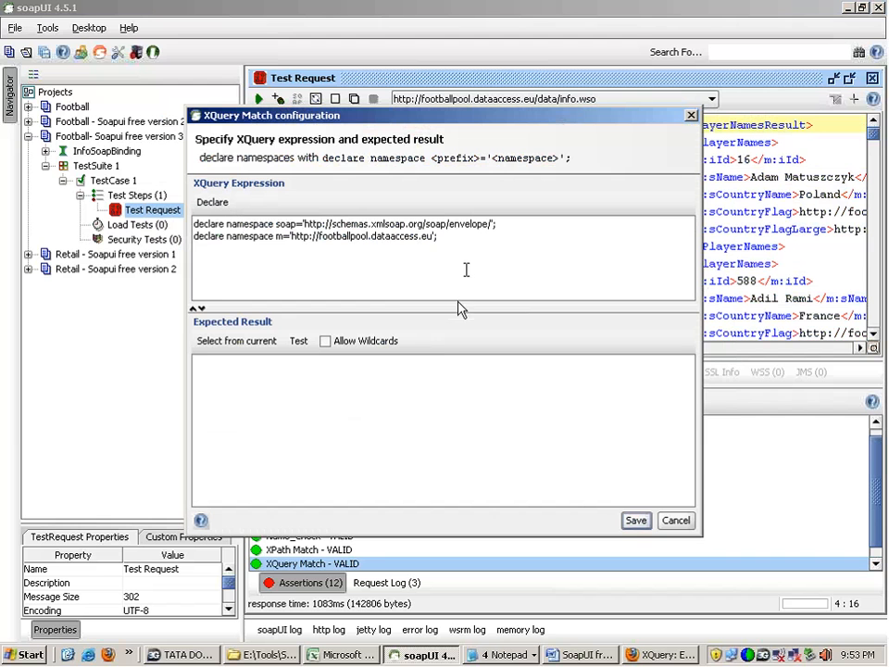
Step: Enlarge the XQuery expression area and add a <Result>{ }</Result> block below the namespace declarations
{"action": "left_click_drag", "start_coordinate": [456, 307], "coordinate": [444, 428]}
{"action": "key", "text": "Return"}
{"action": "key", "text": "Return"}
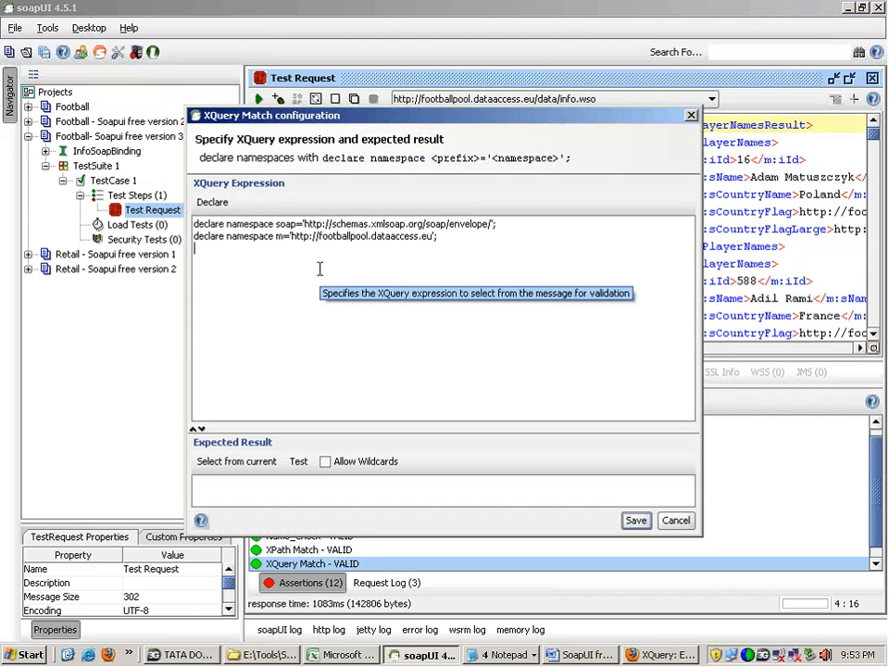
{"action": "type", "text": "<Result"}
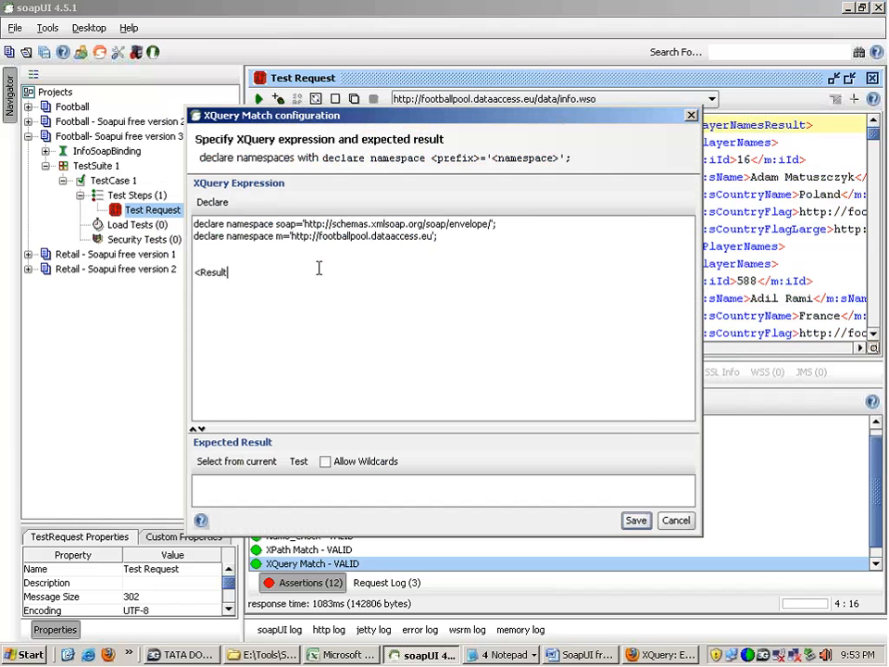
{"action": "type", "text": ">"}
{"action": "key", "text": "Return"}
{"action": "type", "text": "{"}
{"action": "key", "text": "Return"}
{"action": "type", "text": "}"}
{"action": "type", "text": "<"}
{"action": "type", "text": "/Re"}
{"action": "type", "text": "sult"}
{"action": "type", "text": ">"}
{"action": "type", "text": "for"}
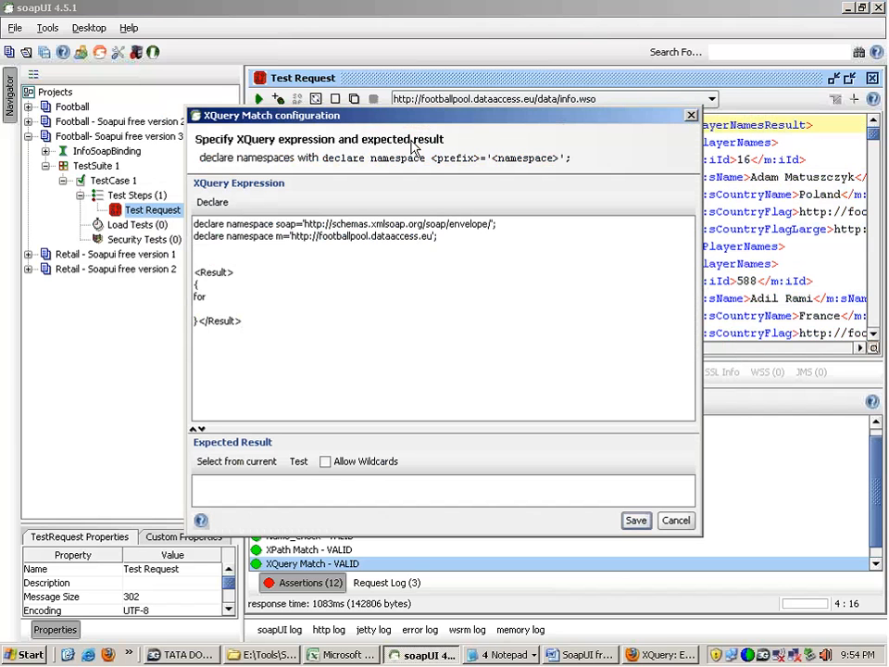
Step: Begin a for clause inside the Result braces and save the AllDetails assertion configuration
{"action": "left_click_drag", "start_coordinate": [477, 121], "coordinate": [408, 117]}
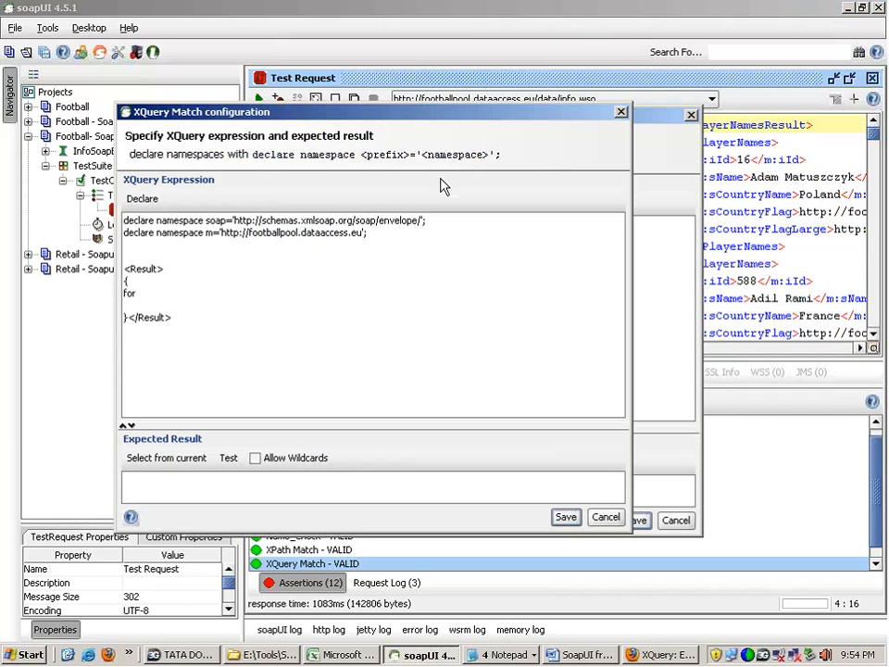
{"action": "left_click", "coordinate": [566, 517]}
Step: Widen the response pane and examine the repeating m:tPlayerNames elements and the sName field inside them
{"action": "left_click_drag", "start_coordinate": [550, 137], "coordinate": [306, 137]}
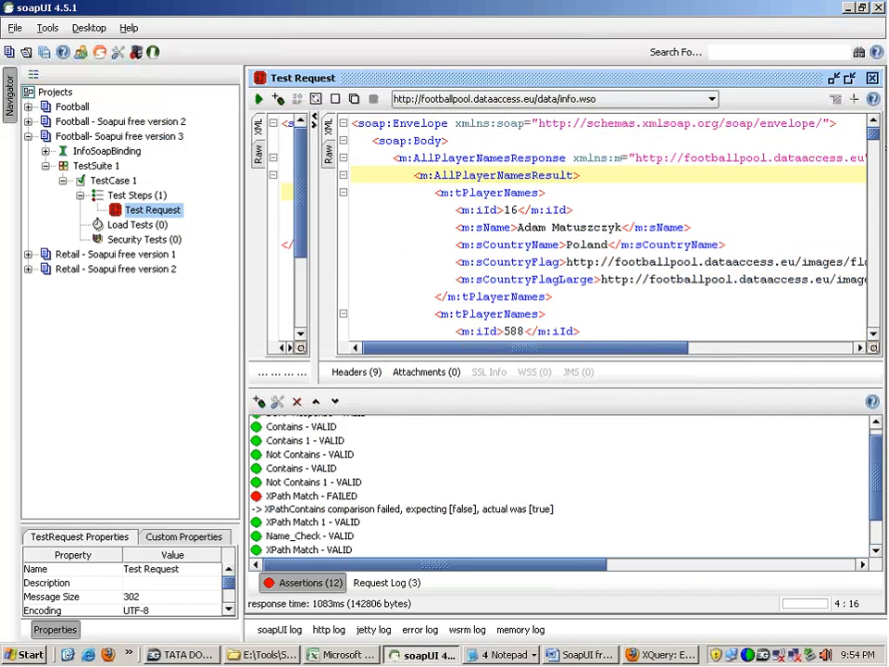
{"action": "double_click", "coordinate": [483, 192]}
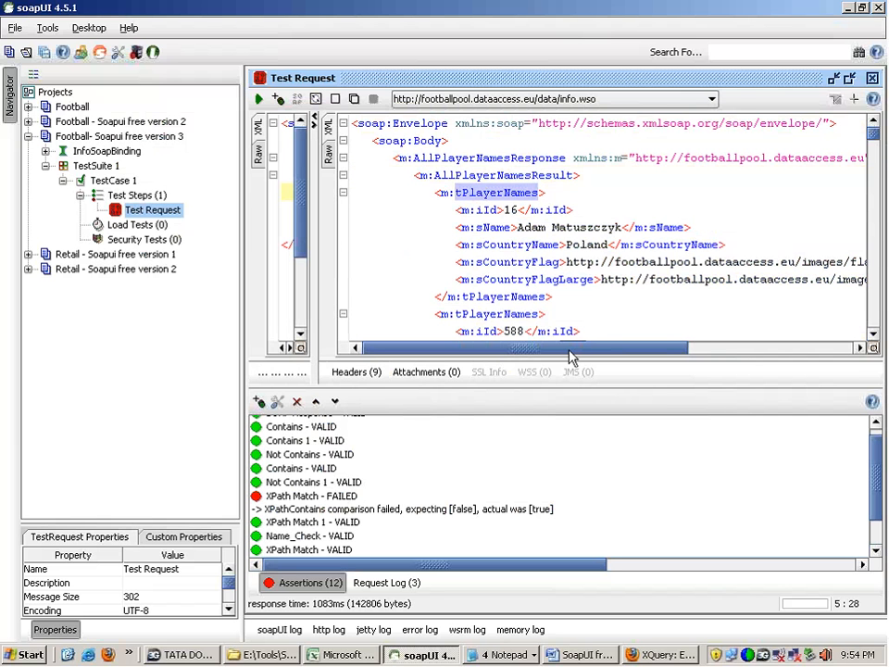
{"action": "double_click", "coordinate": [503, 314]}
{"action": "scroll", "coordinate": [503, 314], "scroll_direction": "down", "scroll_amount": 5}
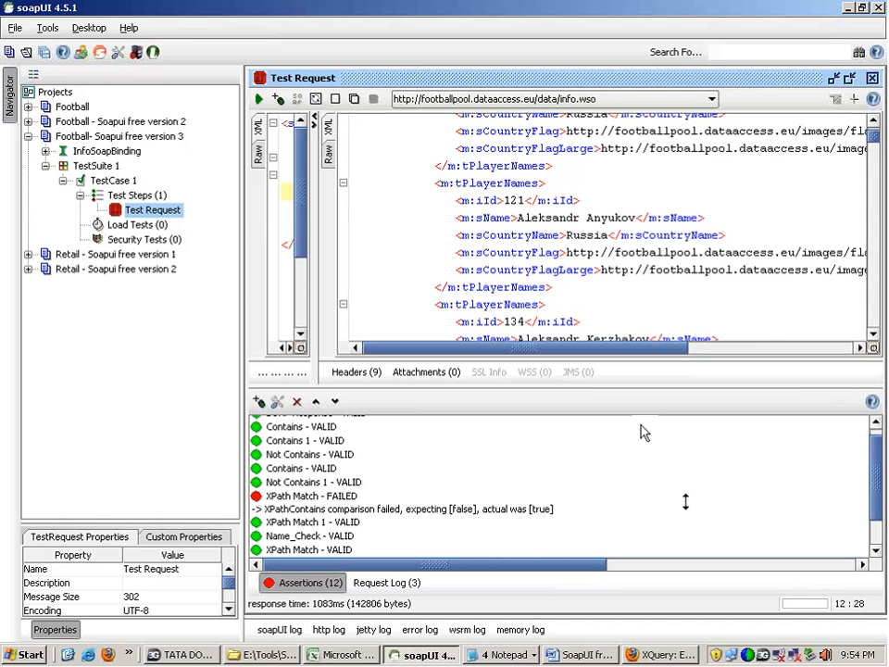
{"action": "double_click", "coordinate": [493, 218]}
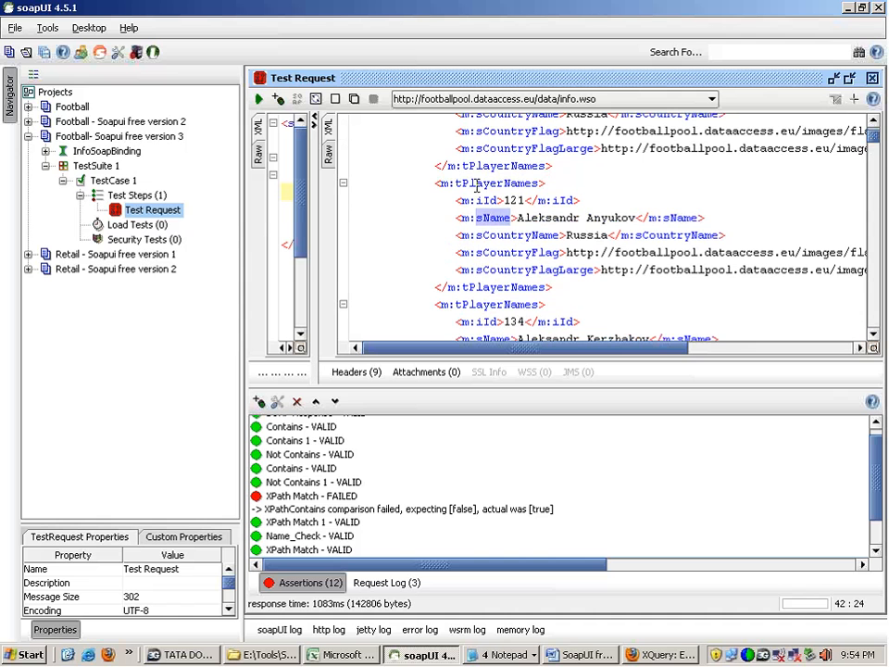
Step: Copy the element name m:tPlayerNames from an opening tag in the response
{"action": "left_click_drag", "start_coordinate": [440, 184], "coordinate": [540, 183]}
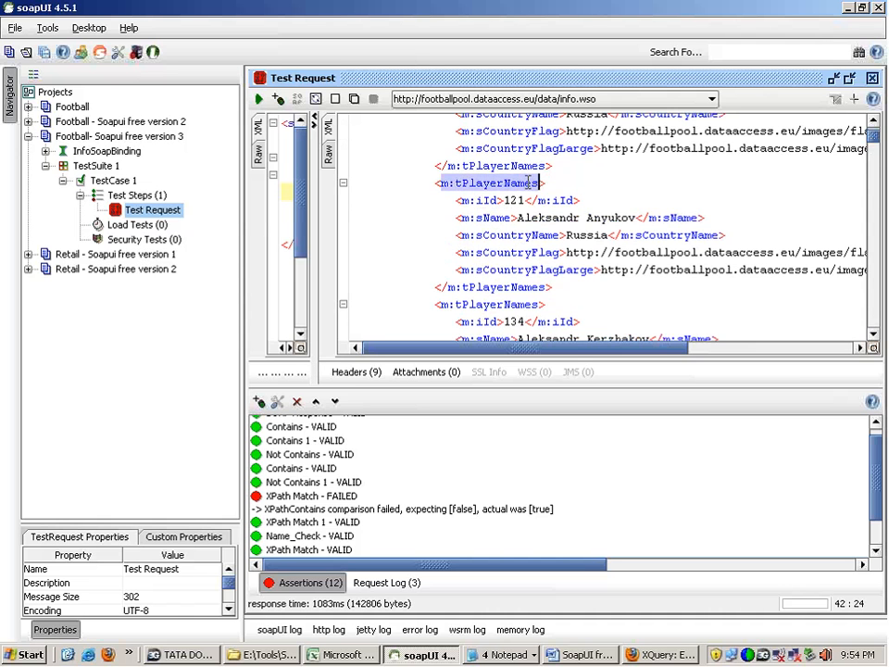
{"action": "right_click", "coordinate": [527, 182]}
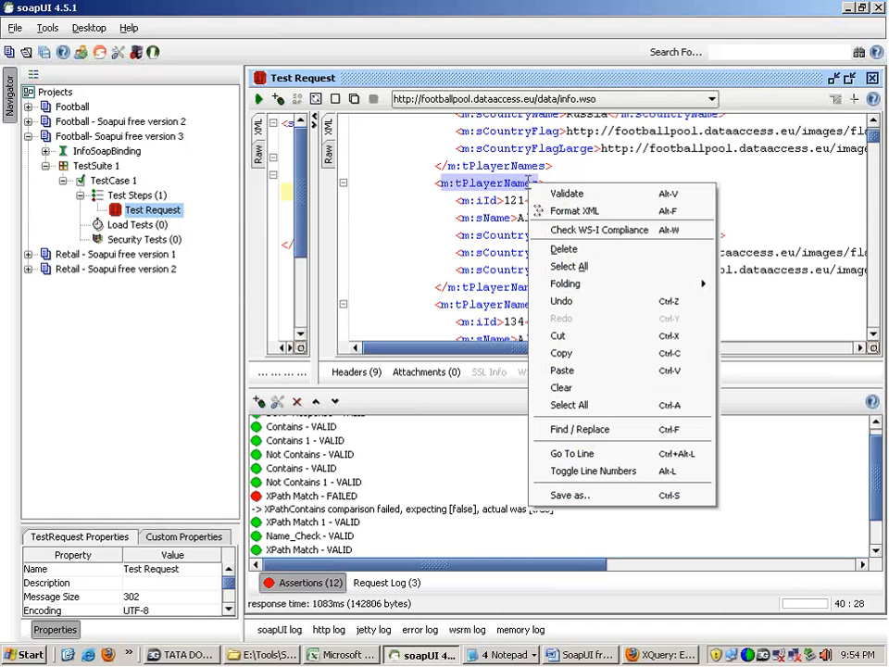
{"action": "left_click", "coordinate": [546, 353]}
{"action": "key", "text": "alt+Tab"}
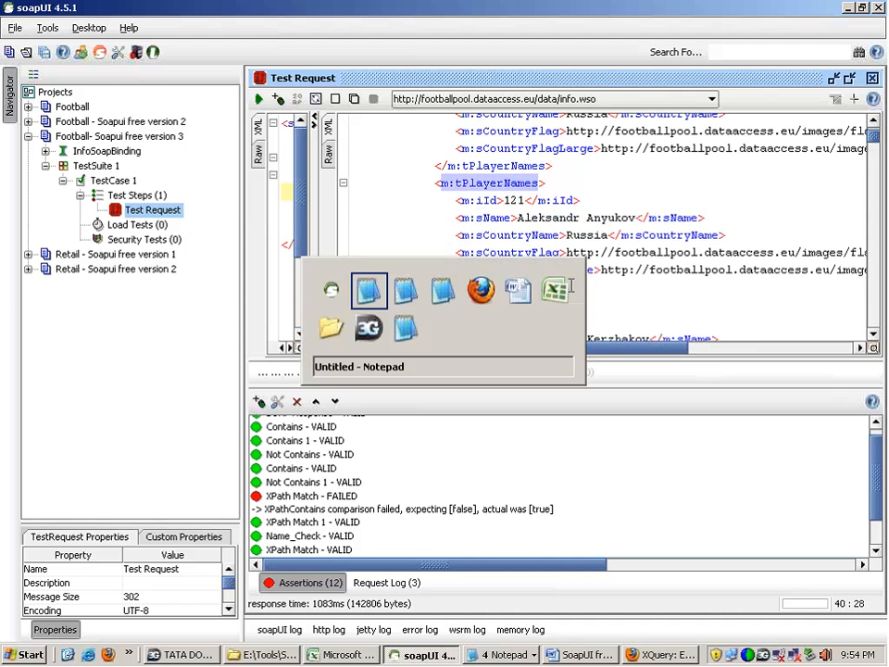
{"action": "key", "text": "alt+Tab"}
{"action": "key", "text": "alt+Tab"}
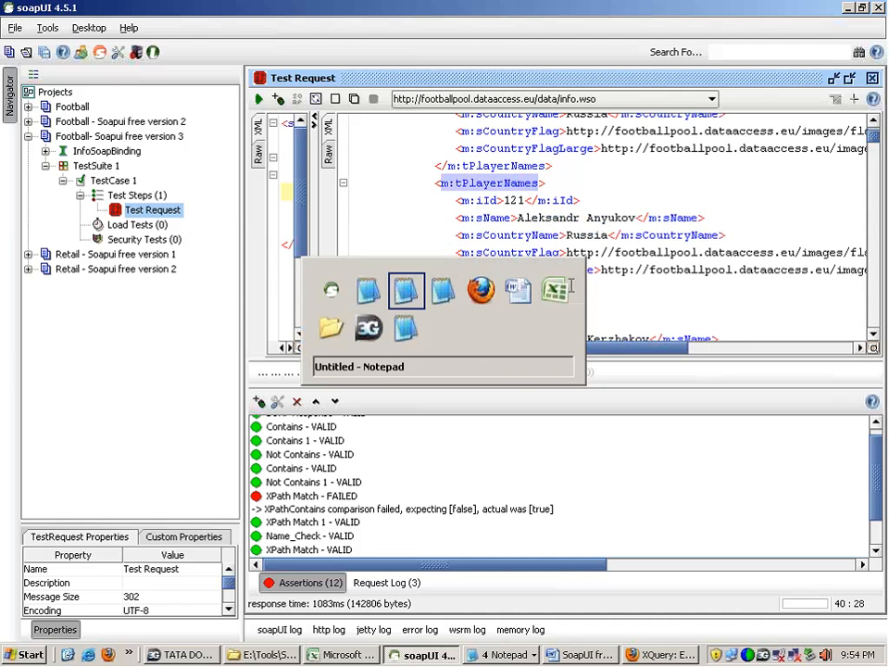
{"action": "key", "text": "alt+Tab"}
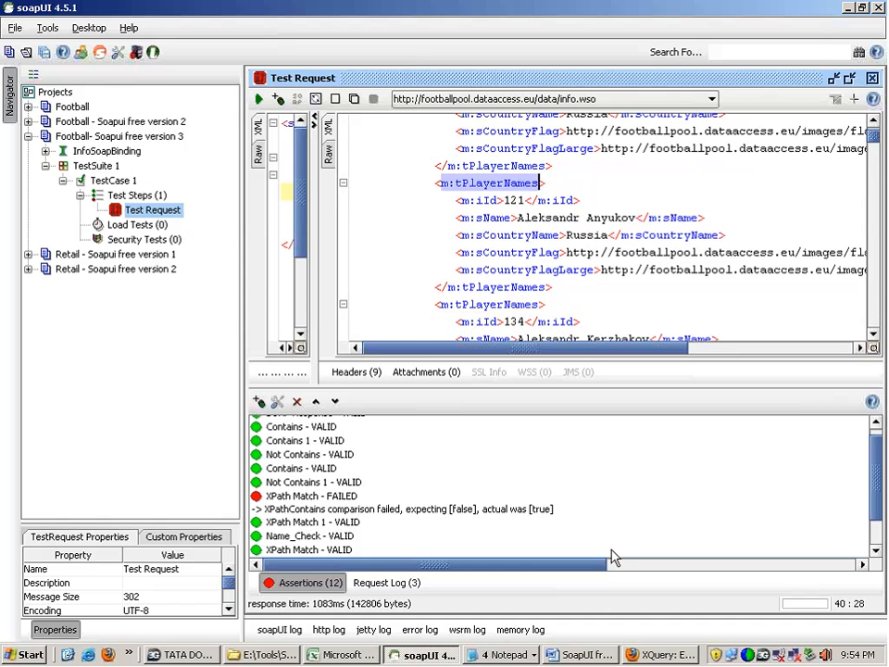
Step: Reopen the AllDetails assertion and add the variable $x to the for clause in its expression
{"action": "left_click_drag", "start_coordinate": [874, 509], "coordinate": [872, 540]}
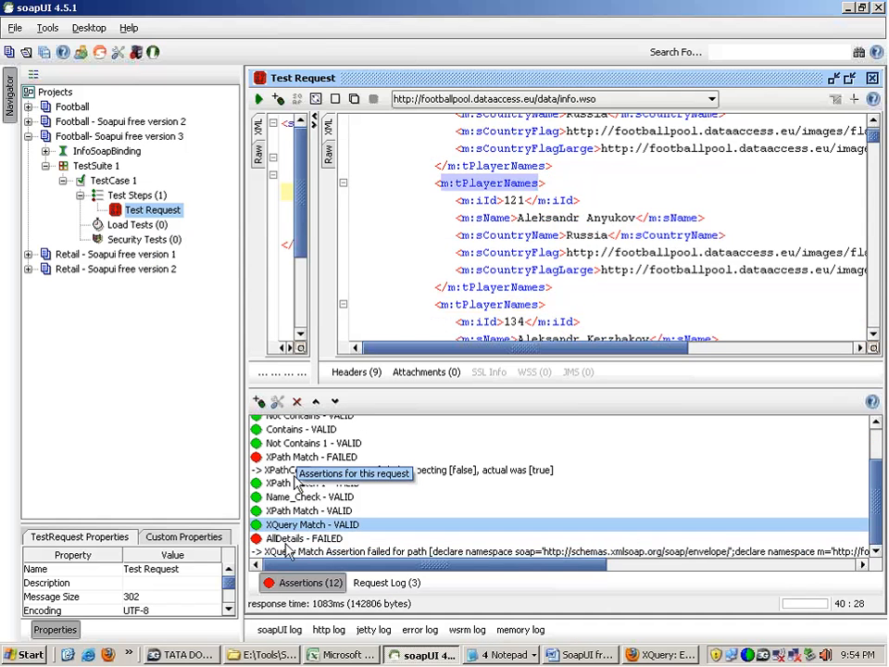
{"action": "double_click", "coordinate": [292, 525]}
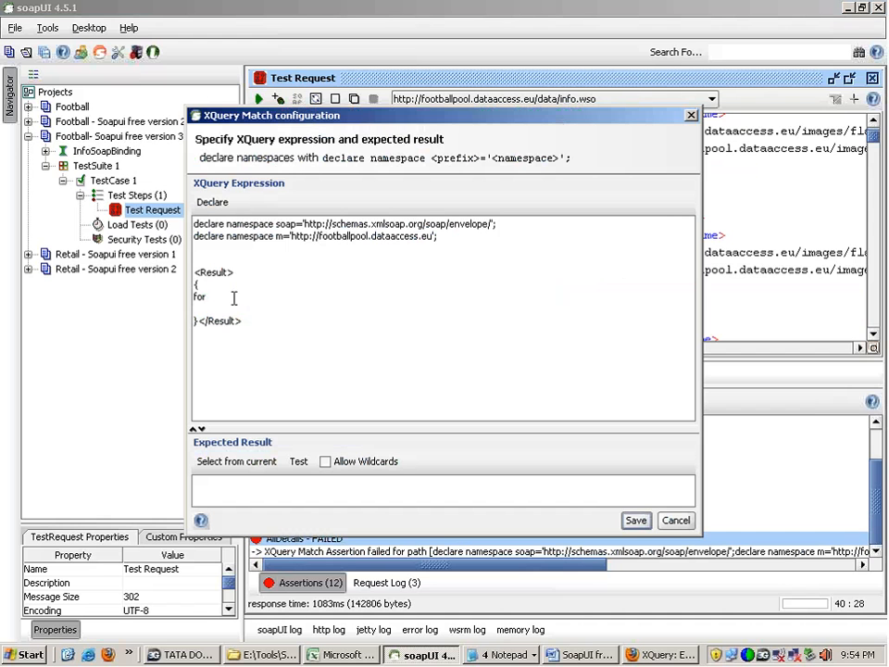
{"action": "type", "text": "$x"}
{"action": "key", "text": "alt+Tab"}
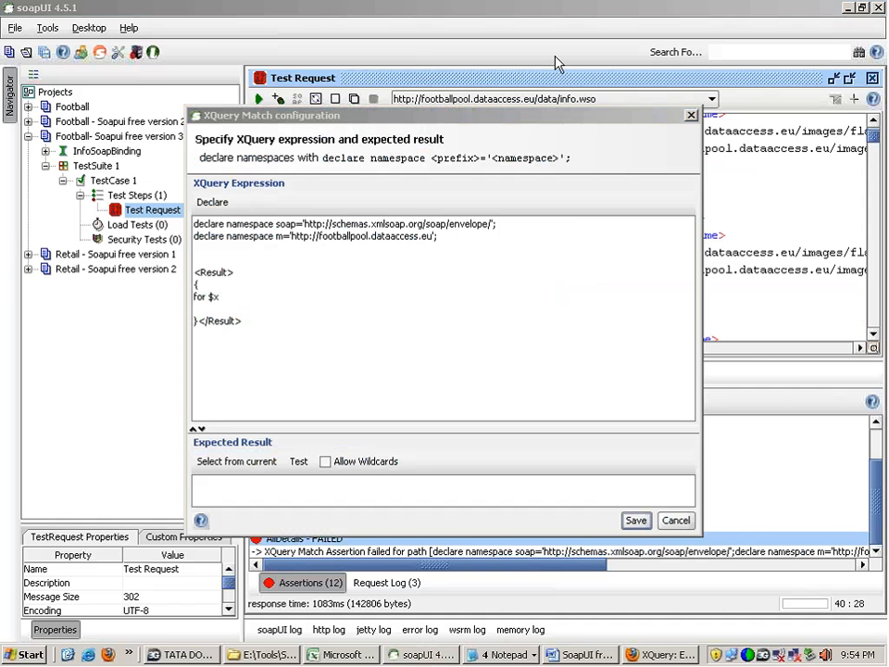
{"action": "key", "text": "alt+Tab"}
{"action": "double_click", "coordinate": [212, 296]}
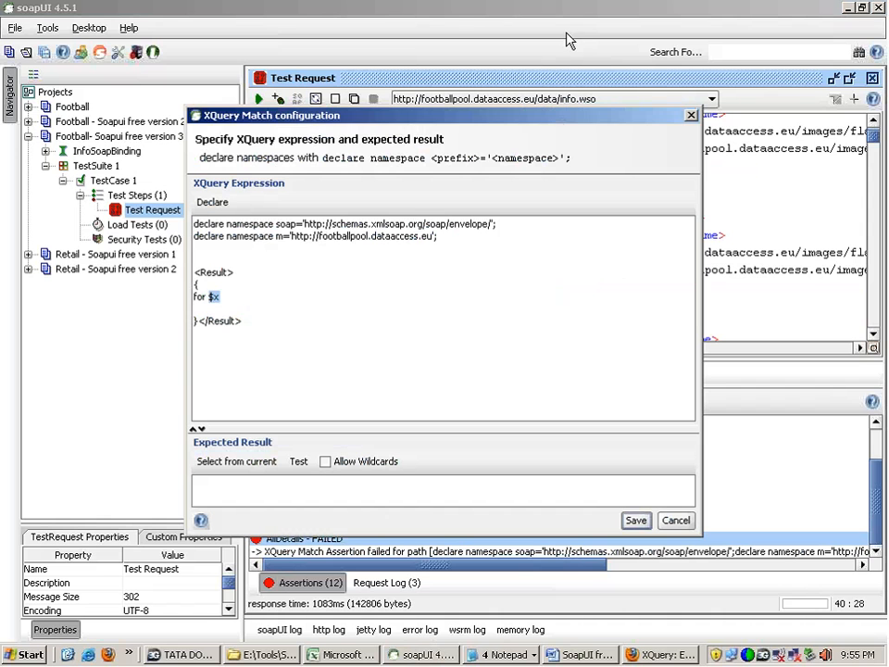
Step: Extend the for clause to read for $x in // and save the assertion configuration
{"action": "left_click", "coordinate": [258, 302]}
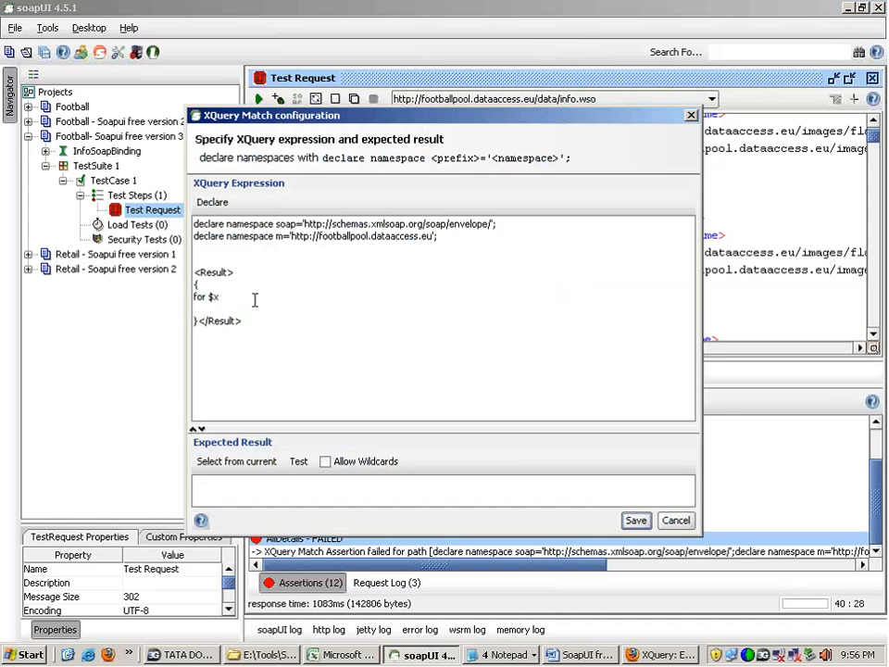
{"action": "type", "text": "in //"}
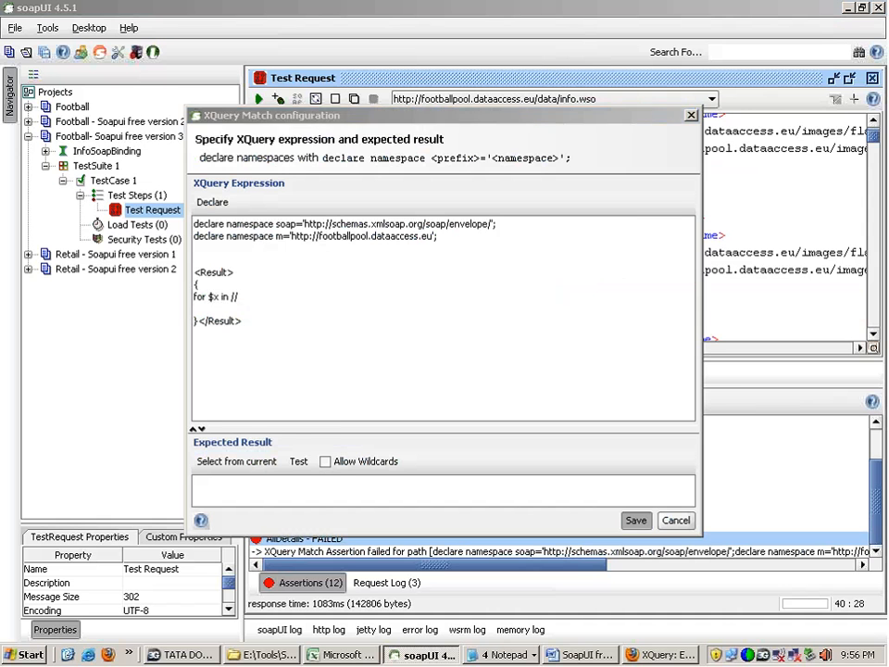
{"action": "left_click", "coordinate": [636, 520]}
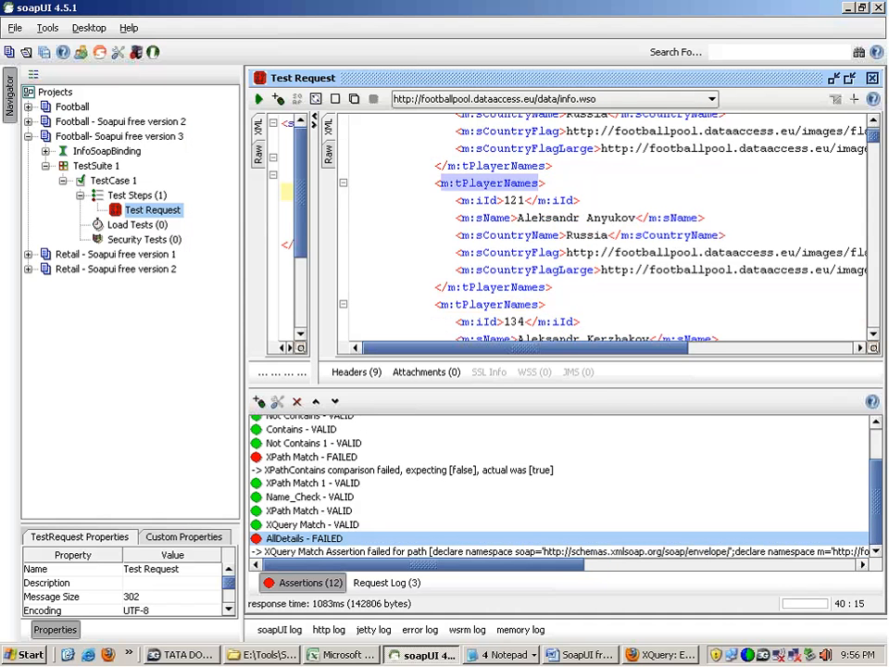
Step: Locate m:tPlayerNames in the response, reopen AllDetails and paste it to complete the clause as for $x in //m:tPlayerNames
{"action": "left_click", "coordinate": [540, 183]}
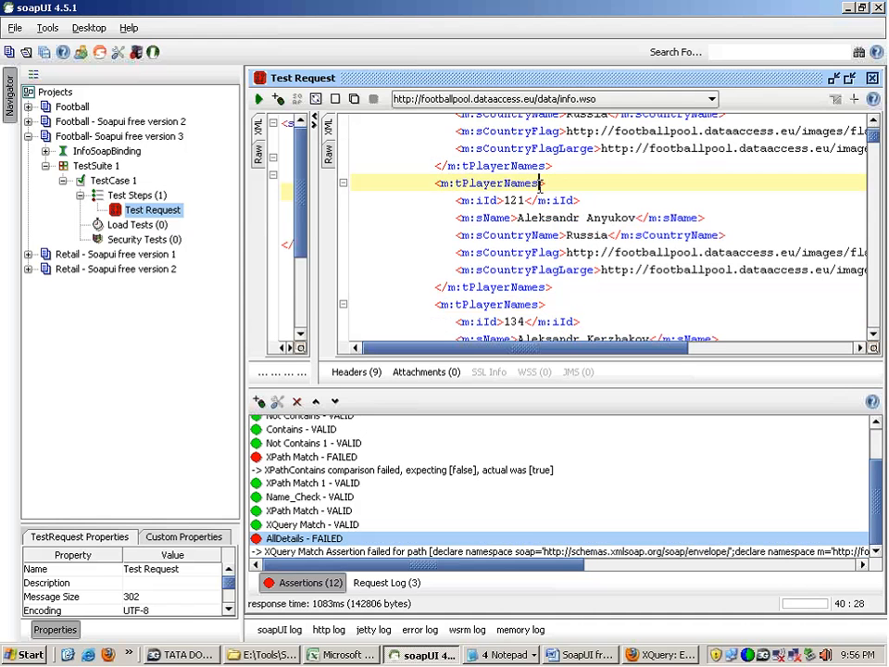
{"action": "left_click_drag", "start_coordinate": [539, 184], "coordinate": [440, 184]}
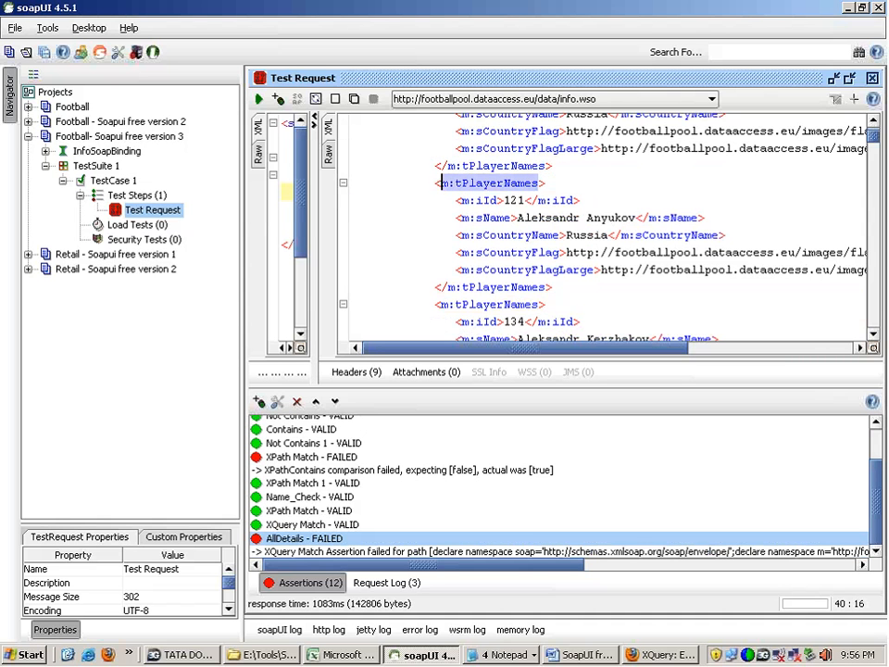
{"action": "left_click_drag", "start_coordinate": [875, 137], "coordinate": [874, 120]}
{"action": "left_click", "coordinate": [440, 192]}
{"action": "mouse_move", "coordinate": [441, 191]}
{"action": "left_mouse_down"}
{"action": "mouse_move", "coordinate": [545, 191]}
{"action": "mouse_move", "coordinate": [441, 191]}
{"action": "left_mouse_up"}
{"action": "double_click", "coordinate": [317, 552]}
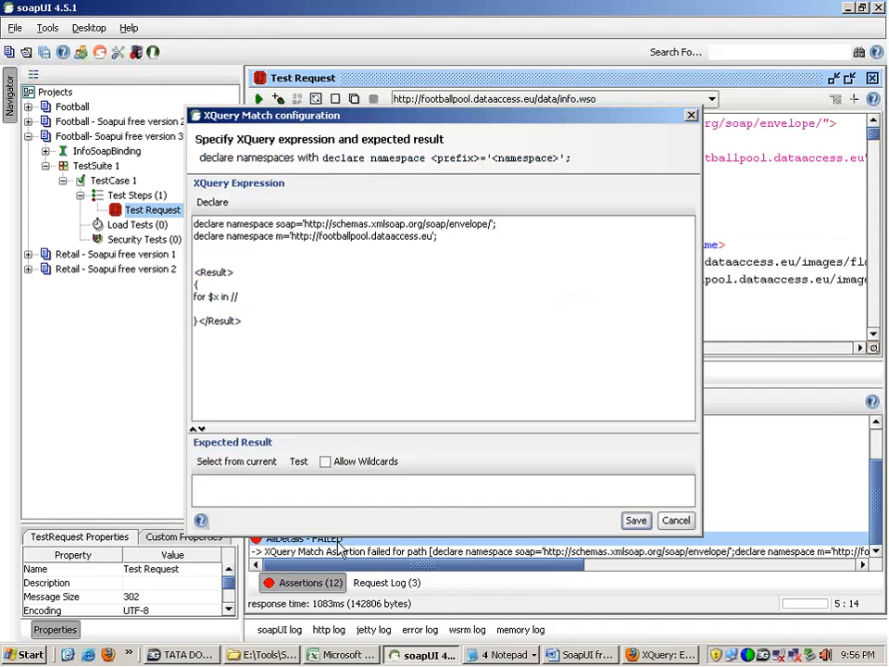
{"action": "left_click", "coordinate": [251, 298]}
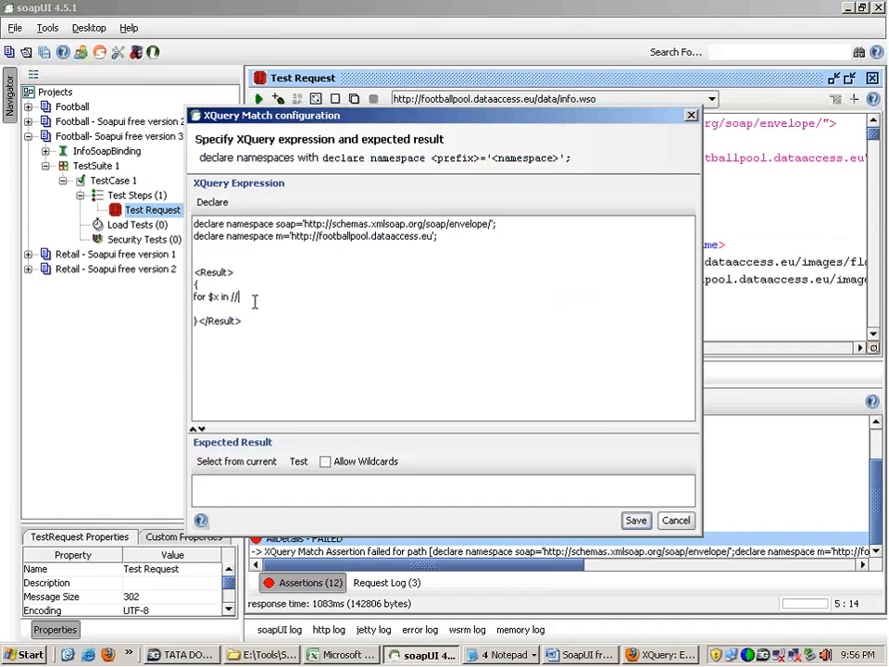
{"action": "key", "text": "ctrl+v"}
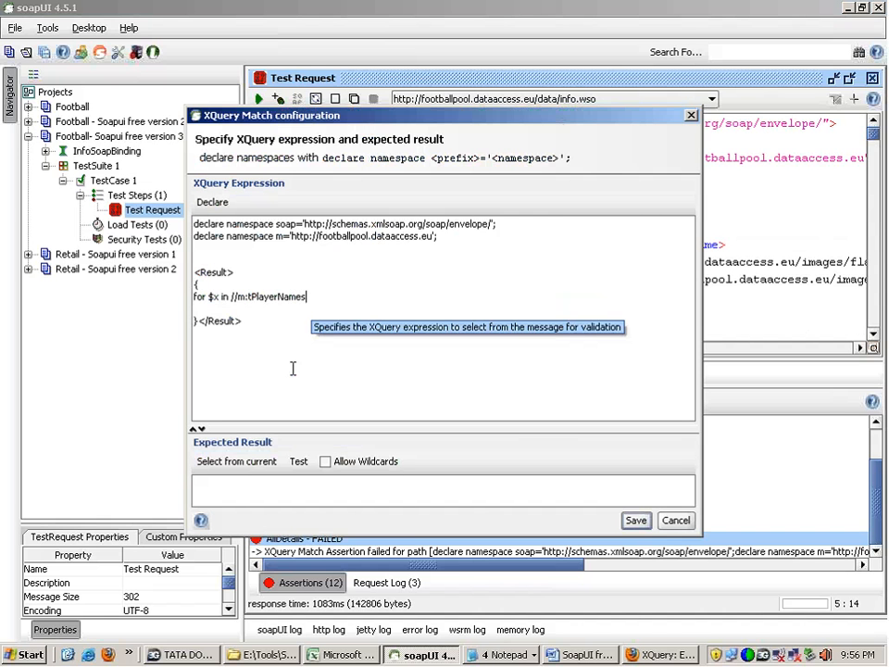
{"action": "left_click_drag", "start_coordinate": [229, 297], "coordinate": [305, 295]}
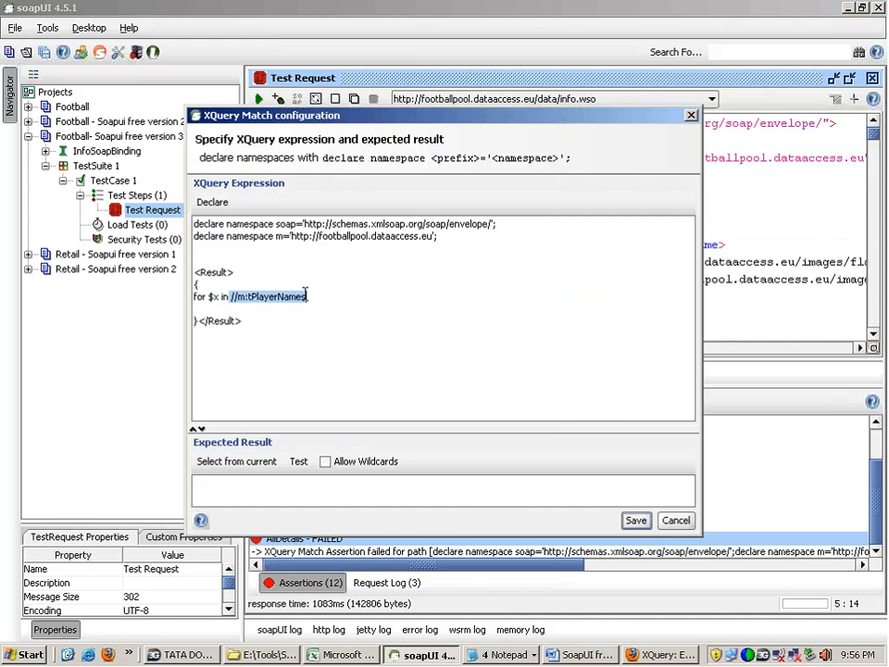
{"action": "left_click", "coordinate": [306, 296]}
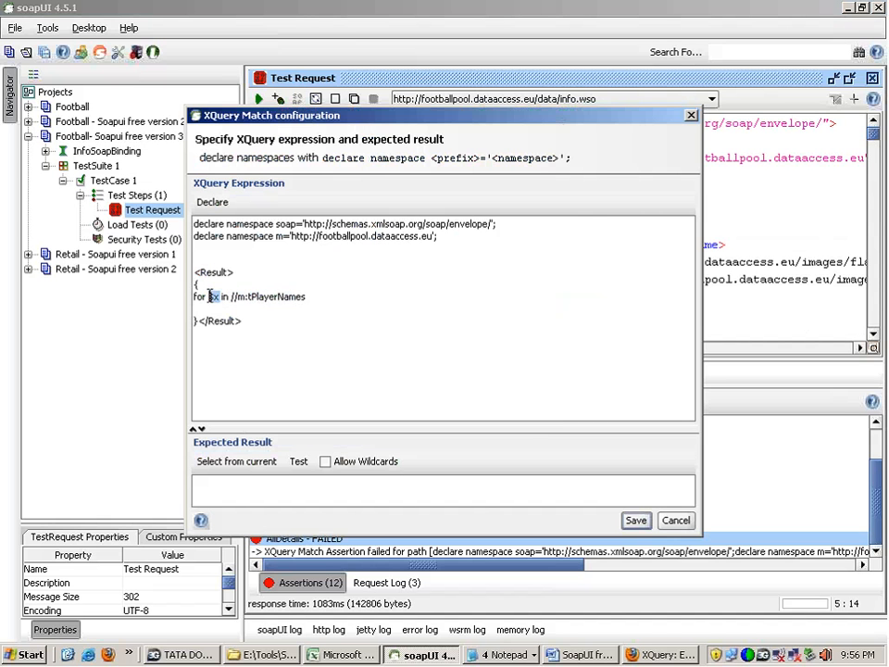
Step: Add the line return <Name>{data}</Name> below the for clause in the XQuery expression
{"action": "key", "text": "Return"}
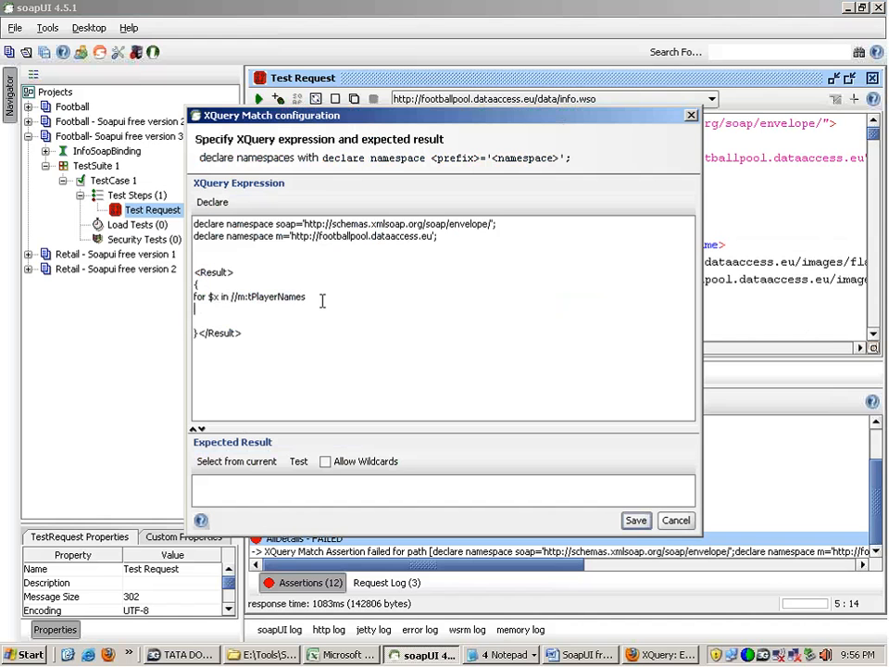
{"action": "type", "text": "return <Name><?Name"}
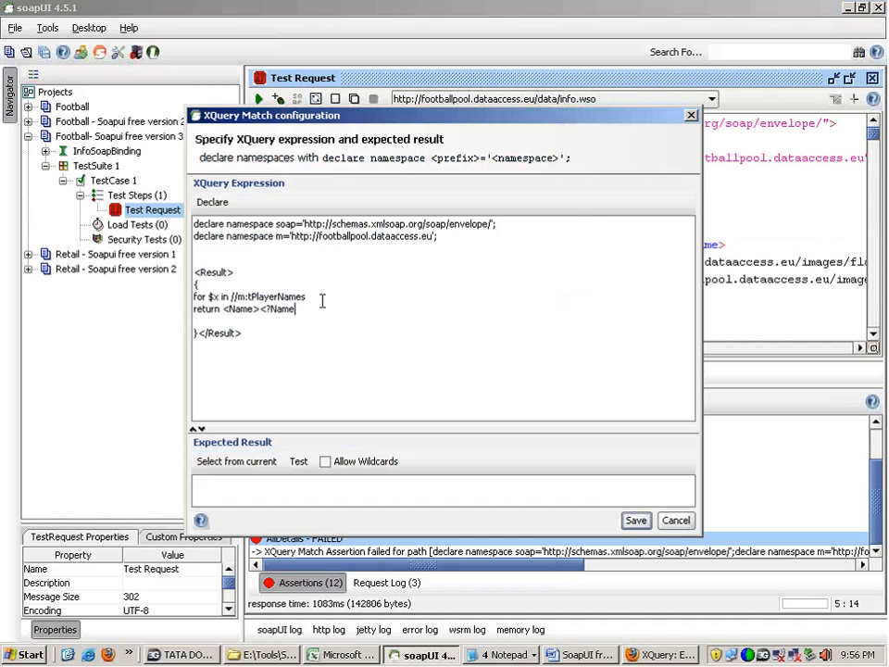
{"action": "type", "text": ">"}
{"action": "key", "text": "Left"}
{"action": "key", "text": "Left"}
{"action": "key", "text": "Left"}
{"action": "key", "text": "BackSpace"}
{"action": "type", "text": "/"}
{"action": "type", "text": "{}"}
{"action": "type", "text": "data"}
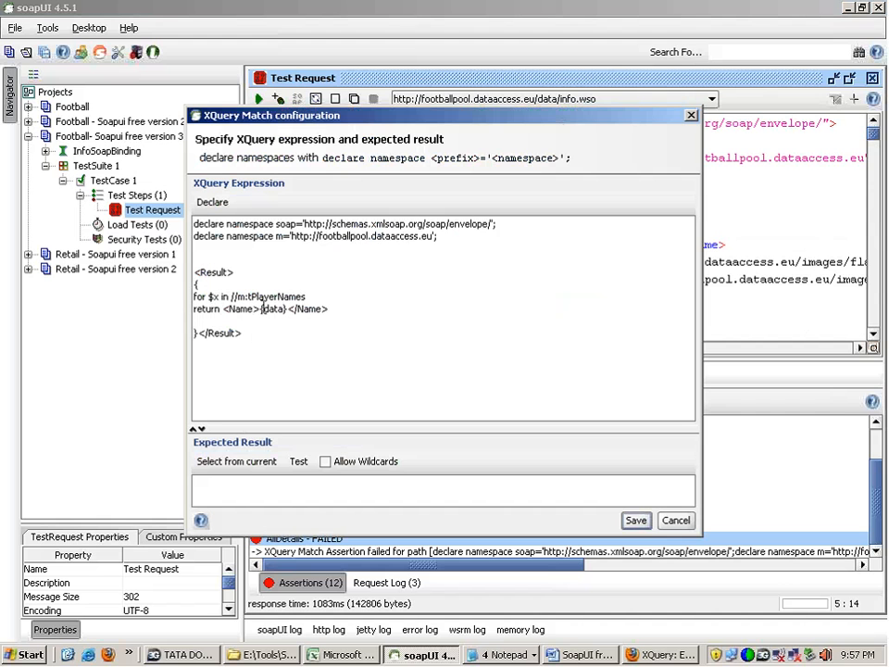
Step: Look through the Notepad notes for the data() function and XPath examples, and return to the soapUI assertion configuration
{"action": "double_click", "coordinate": [274, 309]}
{"action": "left_click", "coordinate": [500, 655]}
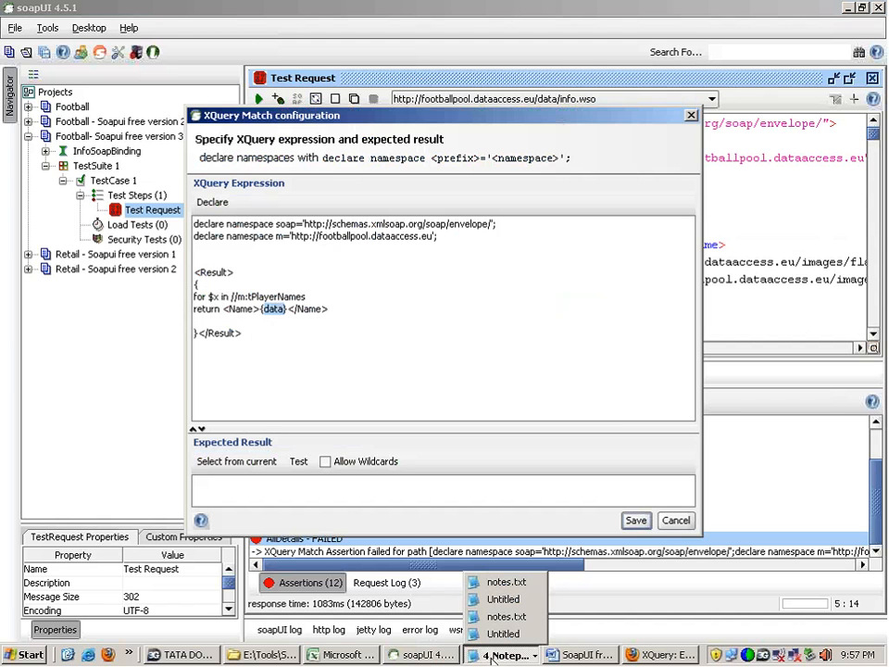
{"action": "left_click", "coordinate": [498, 589]}
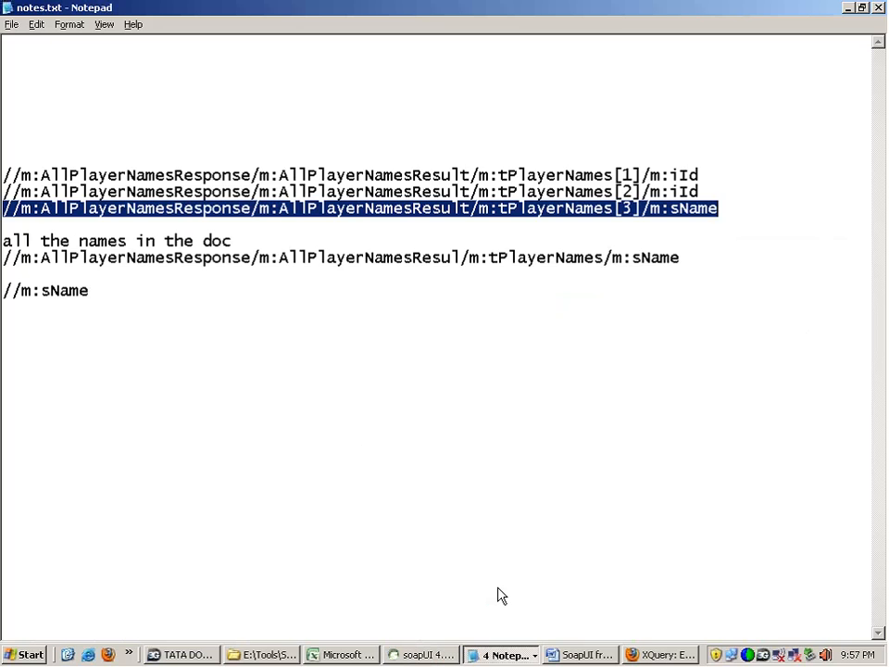
{"action": "left_click", "coordinate": [500, 654]}
{"action": "left_click", "coordinate": [497, 599]}
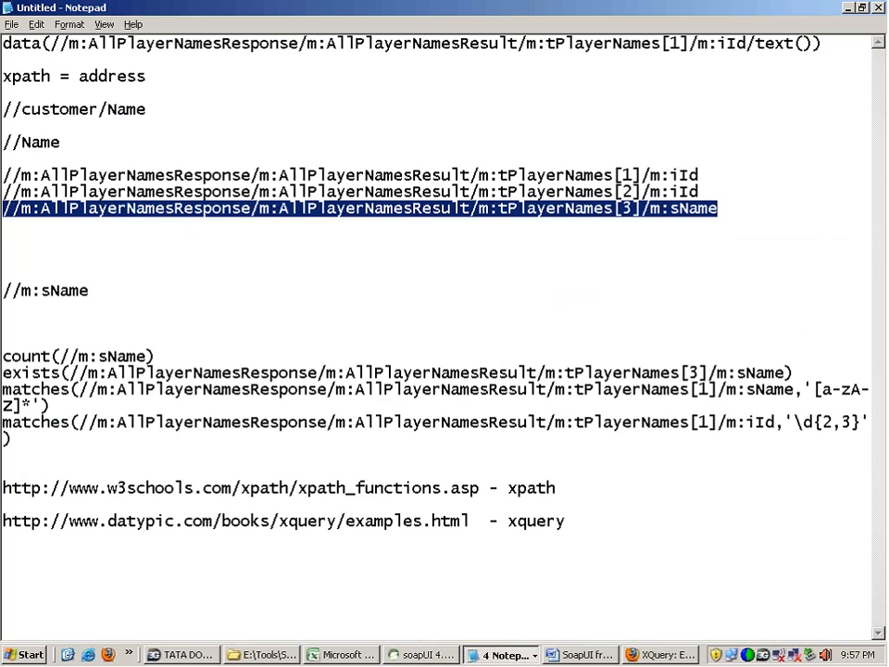
{"action": "key", "text": "alt+Tab"}
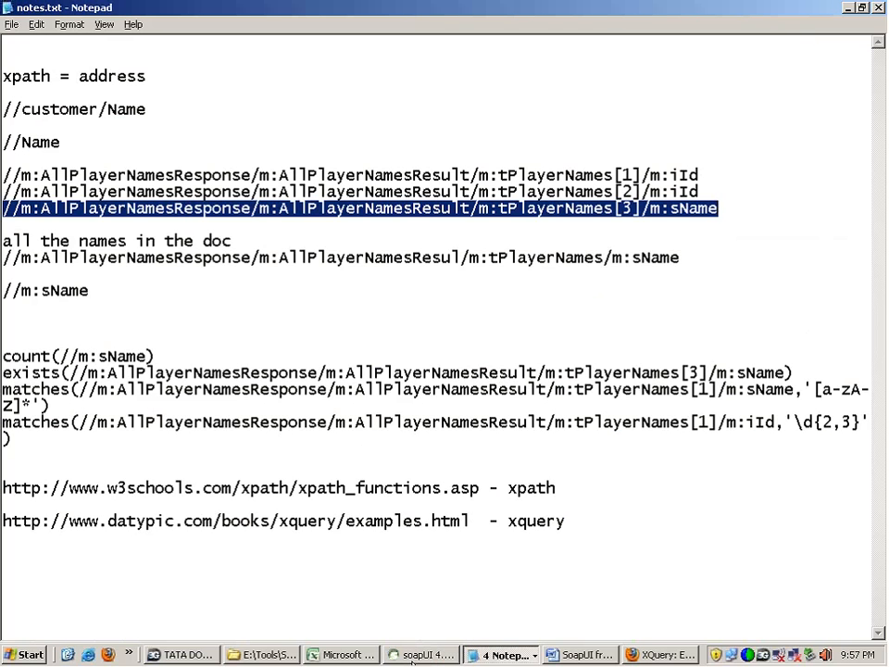
{"action": "key", "text": "alt+Tab"}
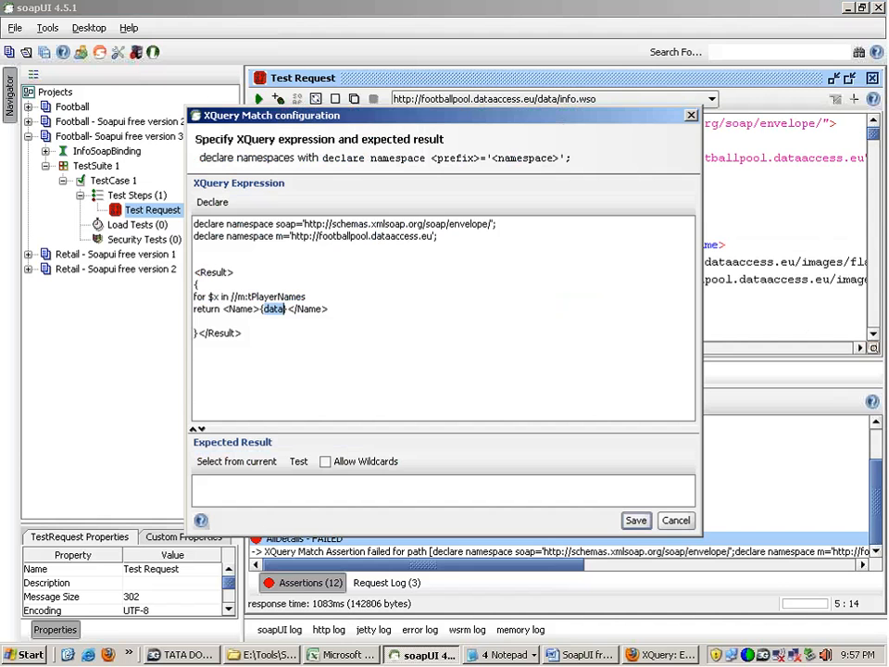
Step: Complete the return line's data call so that it reads data($x/m:sName)
{"action": "left_click", "coordinate": [289, 311]}
{"action": "type", "text": "("}
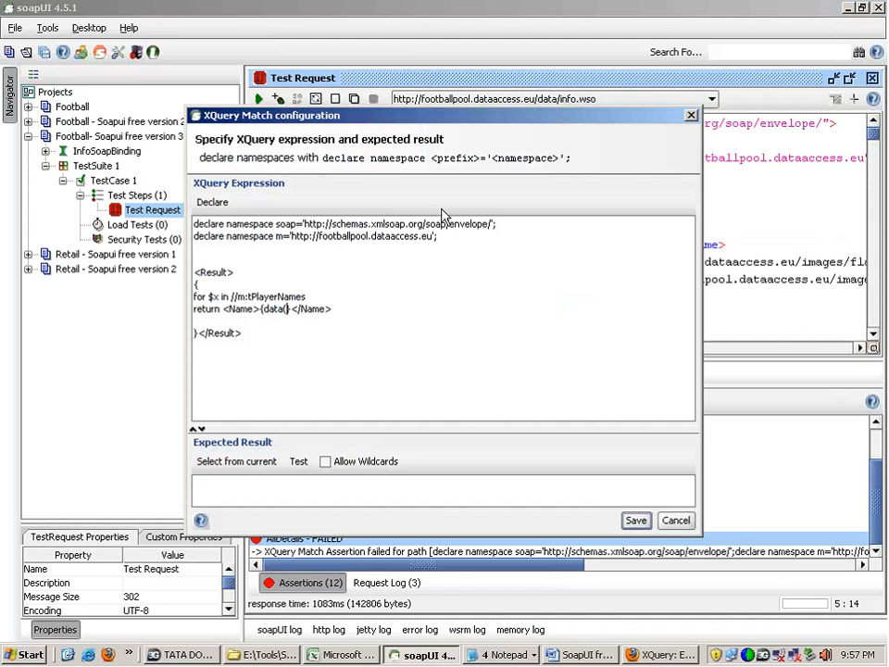
{"action": "type", "text": ")"}
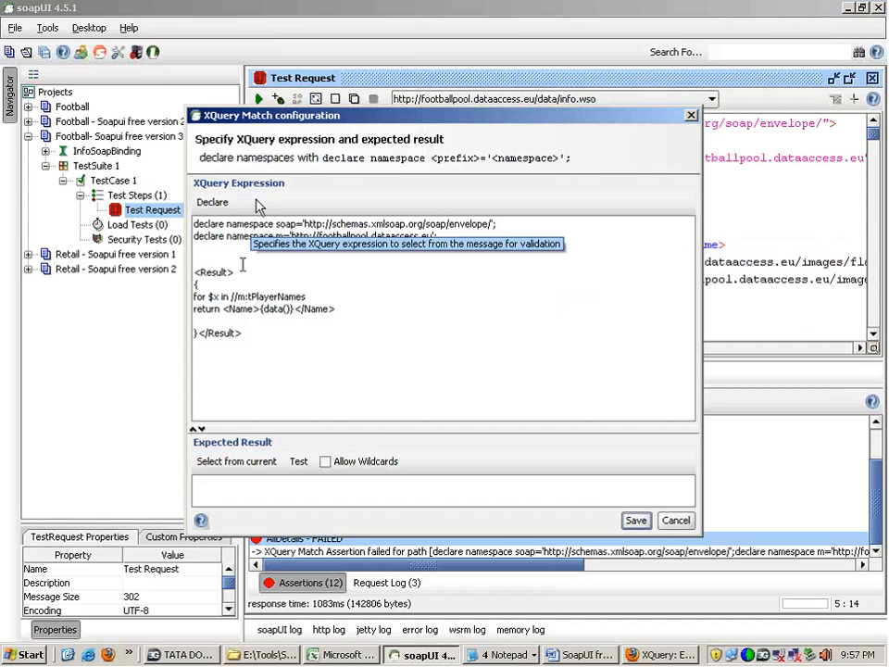
{"action": "type", "text": "$x"}
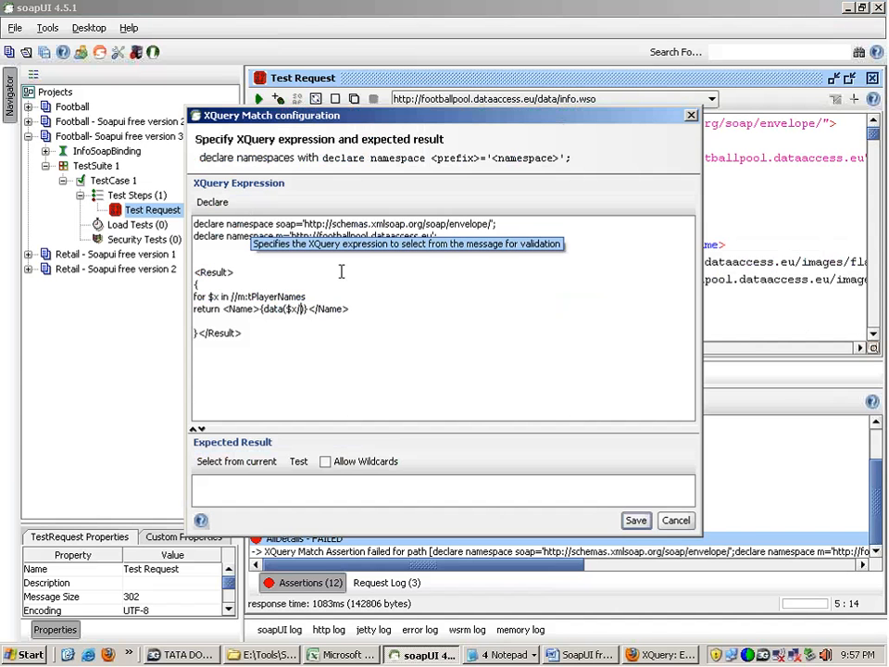
{"action": "type", "text": "/"}
{"action": "left_click_drag", "start_coordinate": [495, 117], "coordinate": [523, 362]}
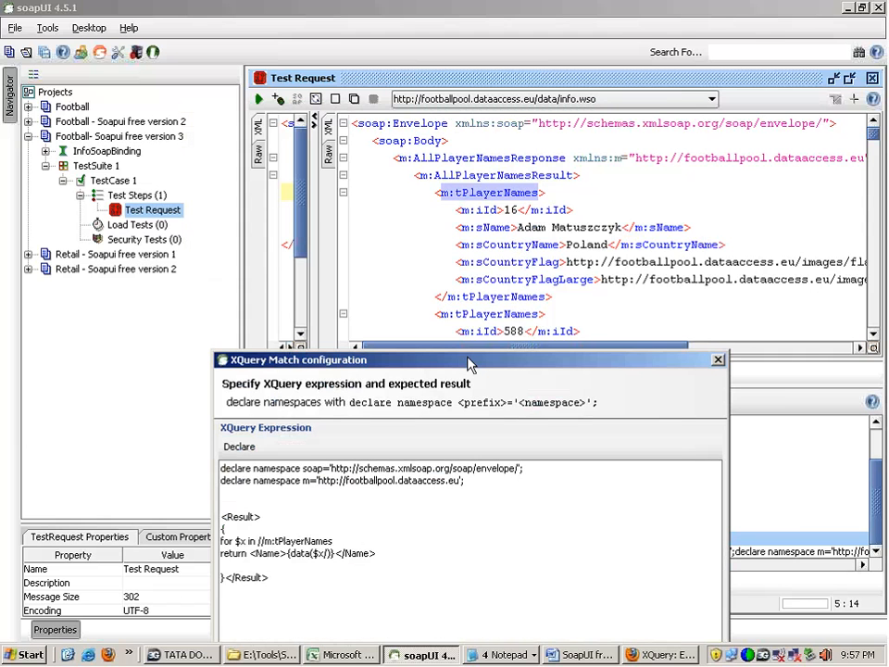
{"action": "left_click_drag", "start_coordinate": [468, 359], "coordinate": [476, 212]}
{"action": "type", "text": "m:"}
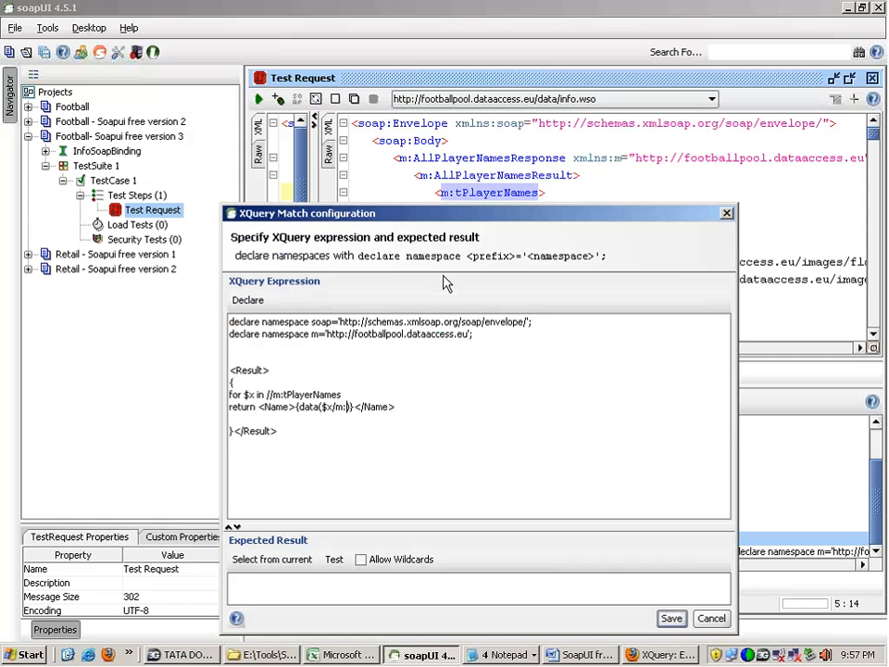
{"action": "type", "text": "sName"}
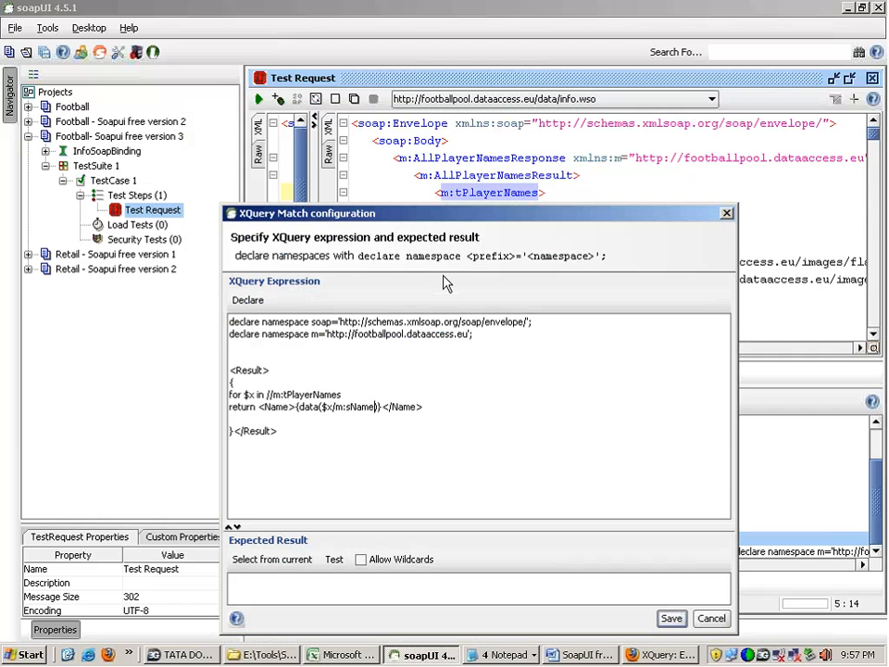
Step: Review how $x, //m:tPlayerNames, the data function and m:sName fit together in the XQuery expression
{"action": "double_click", "coordinate": [250, 395]}
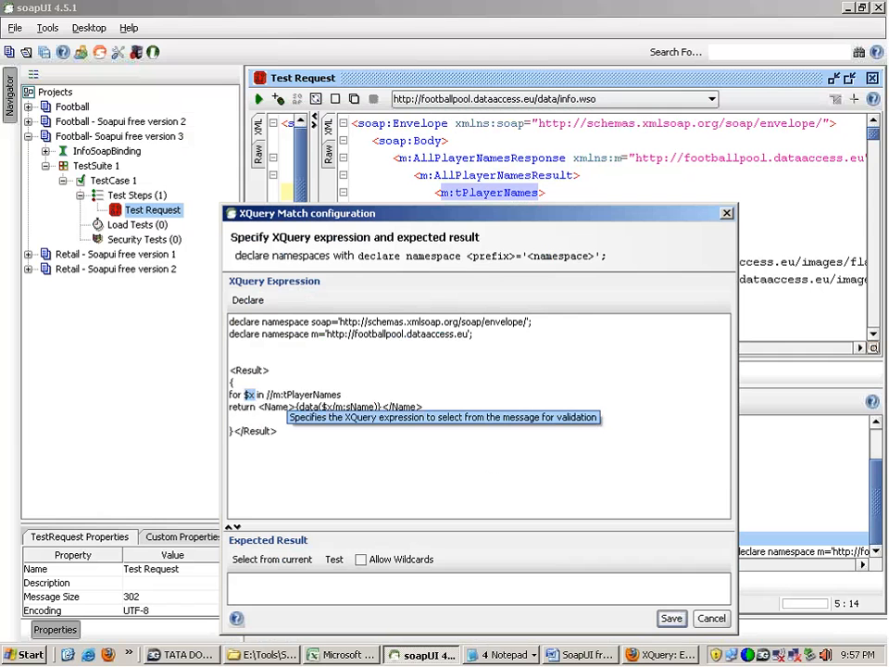
{"action": "double_click", "coordinate": [319, 395]}
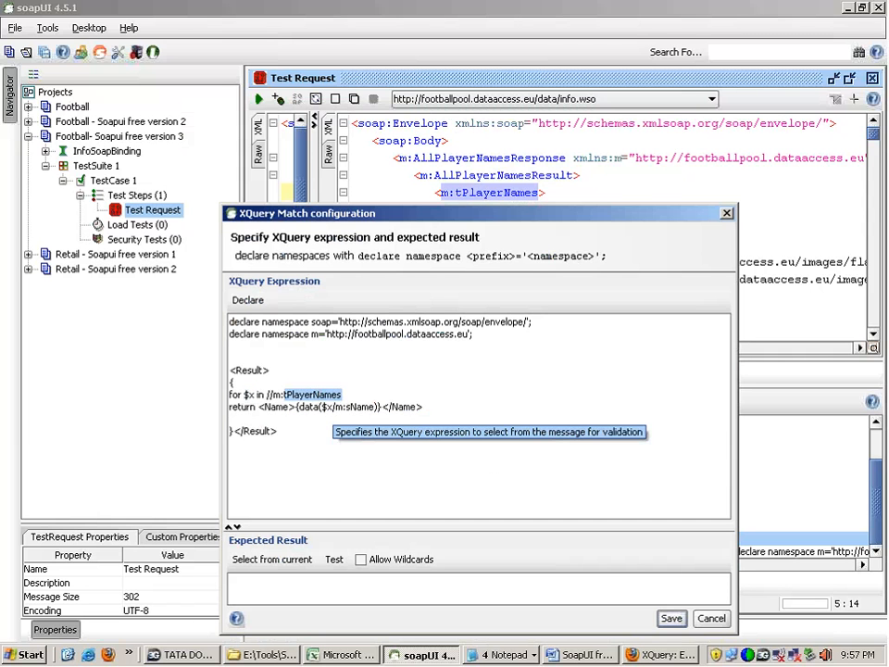
{"action": "left_click", "coordinate": [310, 407]}
{"action": "double_click", "coordinate": [311, 408]}
{"action": "double_click", "coordinate": [325, 408]}
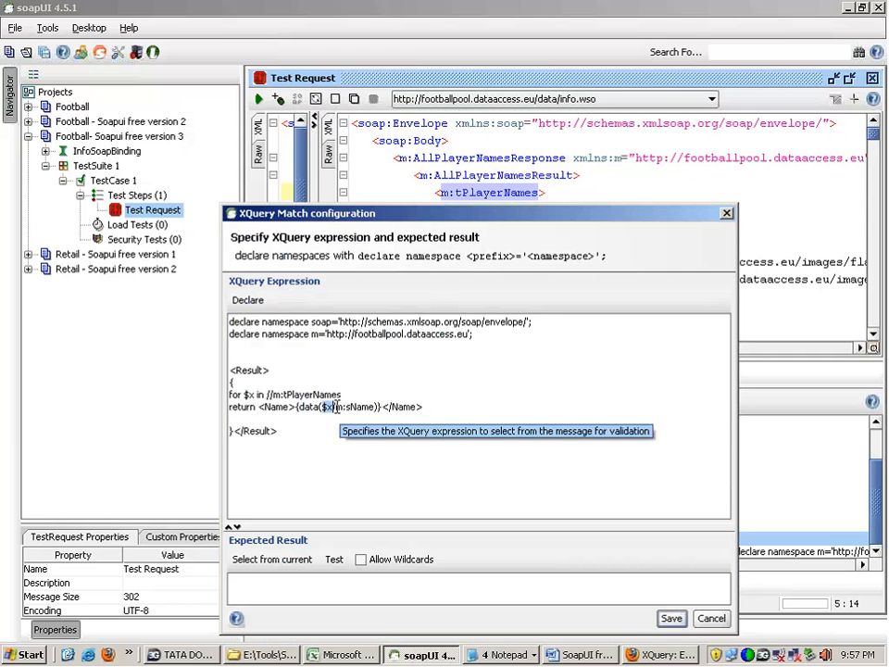
{"action": "left_click_drag", "start_coordinate": [333, 408], "coordinate": [375, 407]}
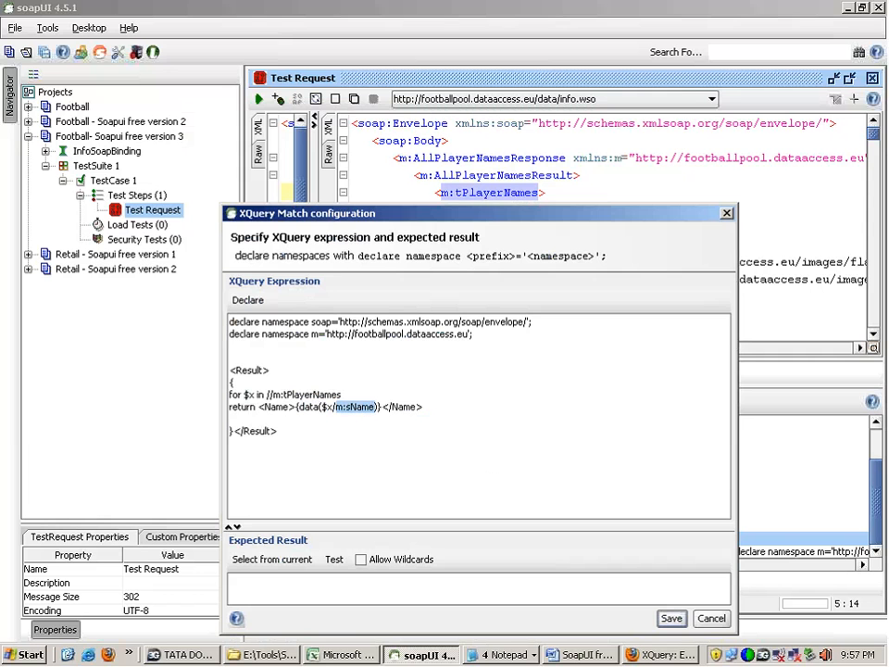
{"action": "left_click_drag", "start_coordinate": [371, 222], "coordinate": [389, 95]}
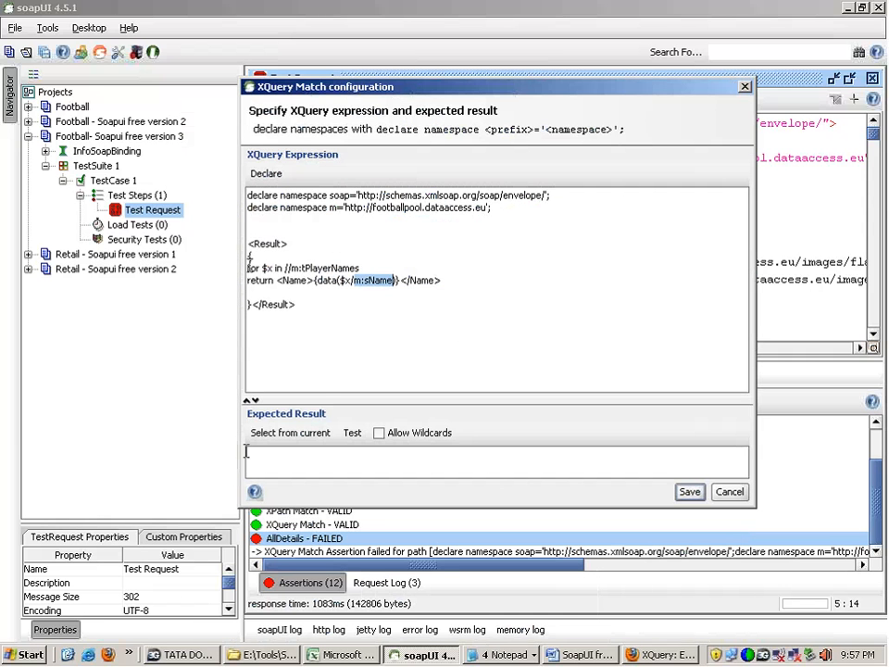
Step: Fill the expected result from the current response and enlarge the area that shows it
{"action": "left_click", "coordinate": [291, 434]}
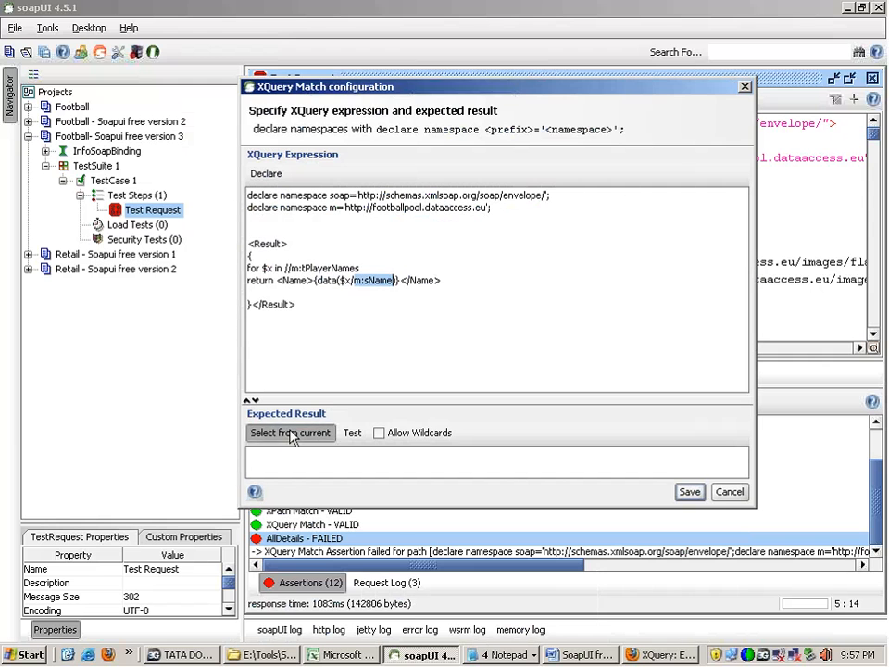
{"action": "left_click", "coordinate": [440, 348]}
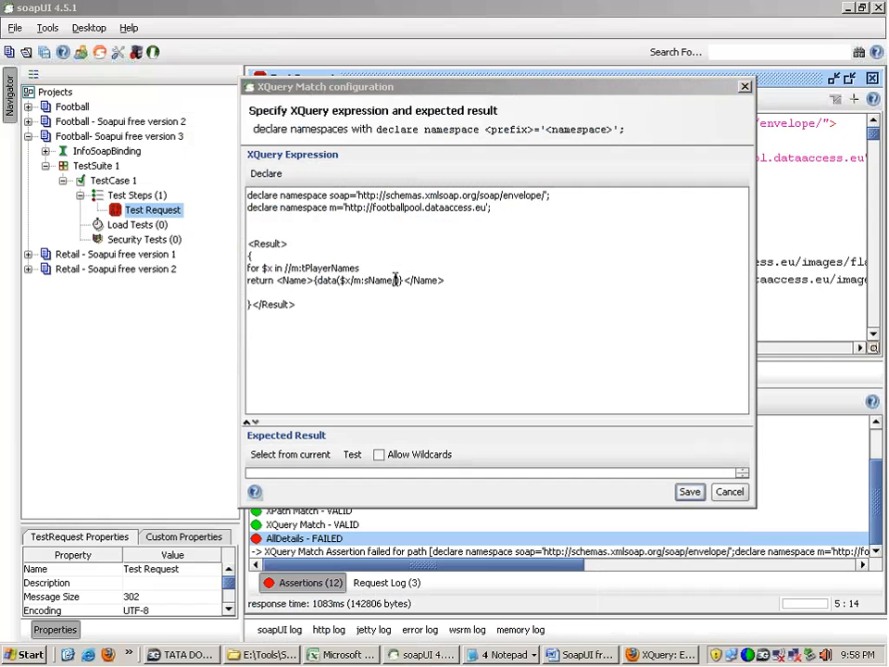
{"action": "left_click", "coordinate": [395, 279]}
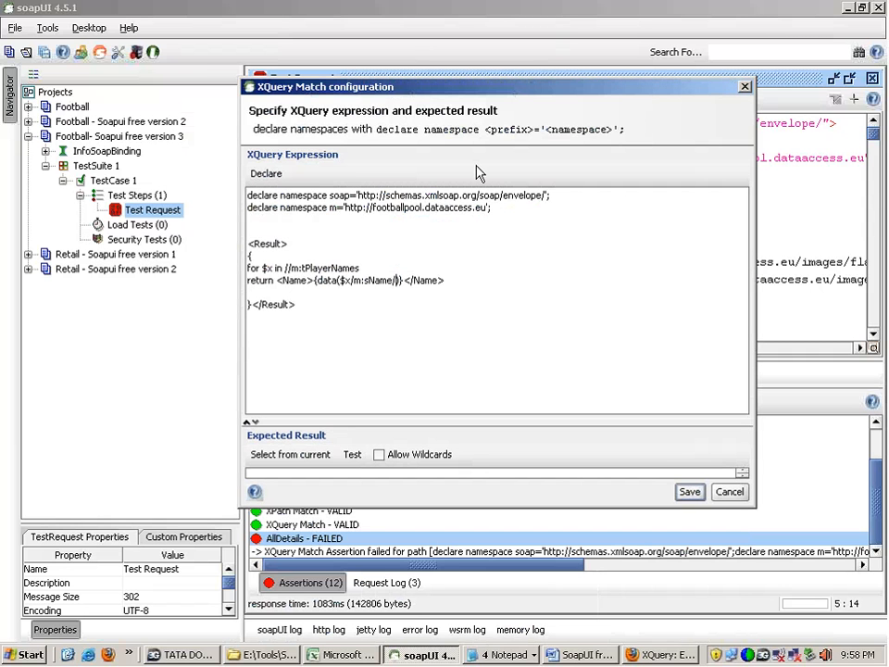
{"action": "key", "text": "BackSpace"}
{"action": "left_click_drag", "start_coordinate": [301, 417], "coordinate": [300, 316]}
{"action": "left_click", "coordinate": [295, 350]}
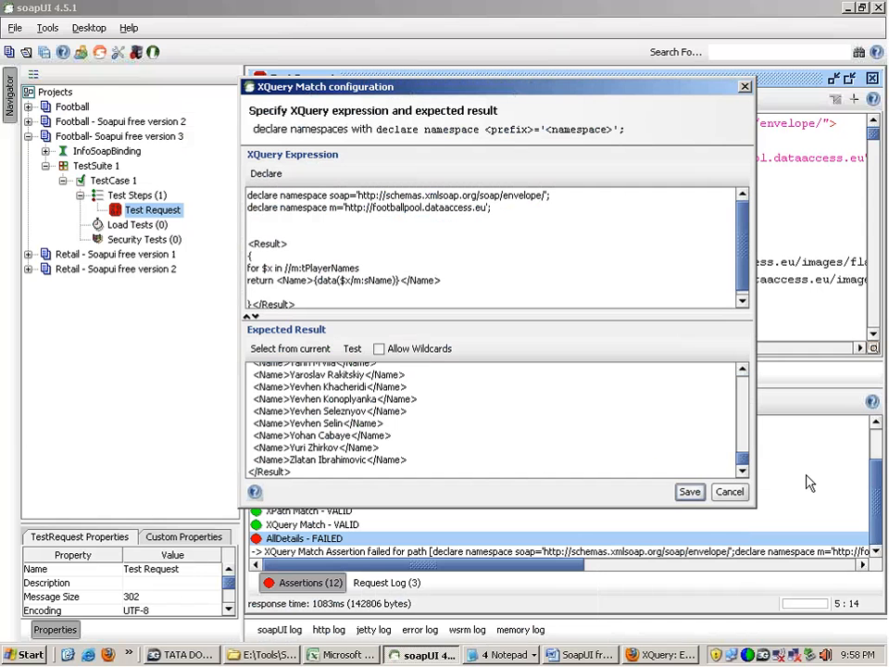
Step: Check the first generated player names, then save the AllDetails assertion and rerun the test request
{"action": "left_click_drag", "start_coordinate": [744, 466], "coordinate": [742, 379]}
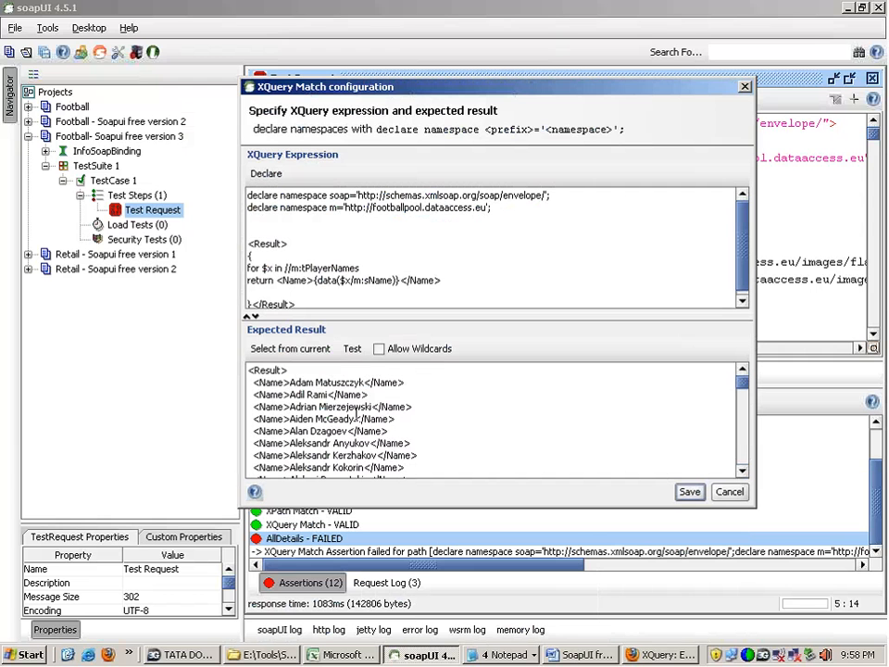
{"action": "double_click", "coordinate": [298, 382]}
{"action": "left_click", "coordinate": [302, 396]}
{"action": "triple_click", "coordinate": [305, 419]}
{"action": "left_click", "coordinate": [298, 430]}
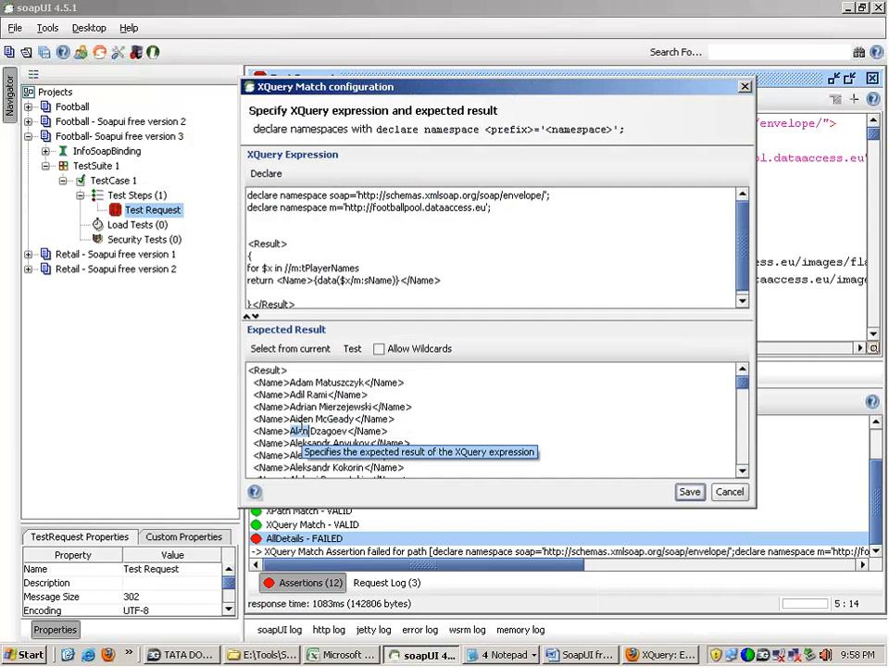
{"action": "left_click", "coordinate": [687, 492]}
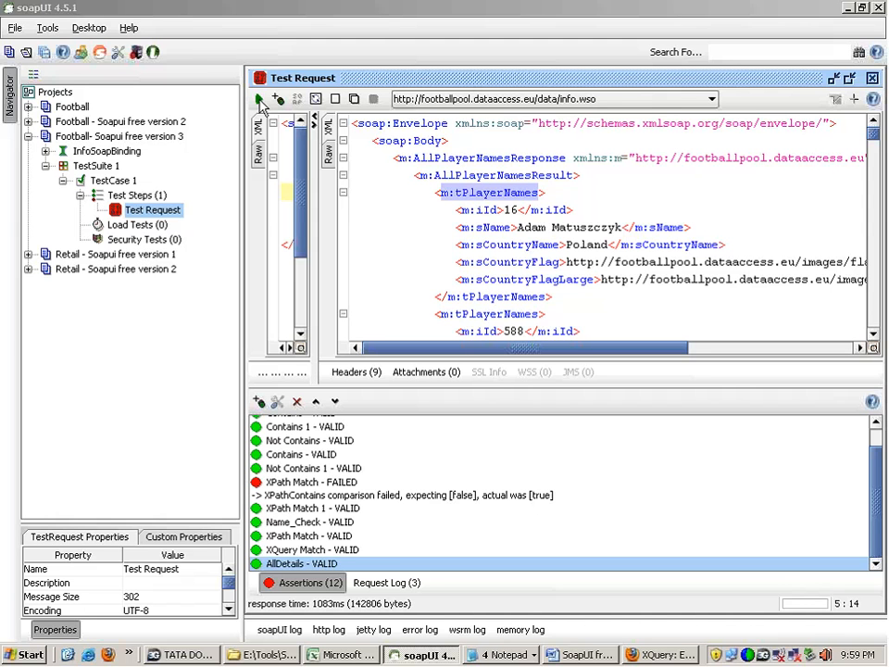
{"action": "left_click", "coordinate": [259, 100]}
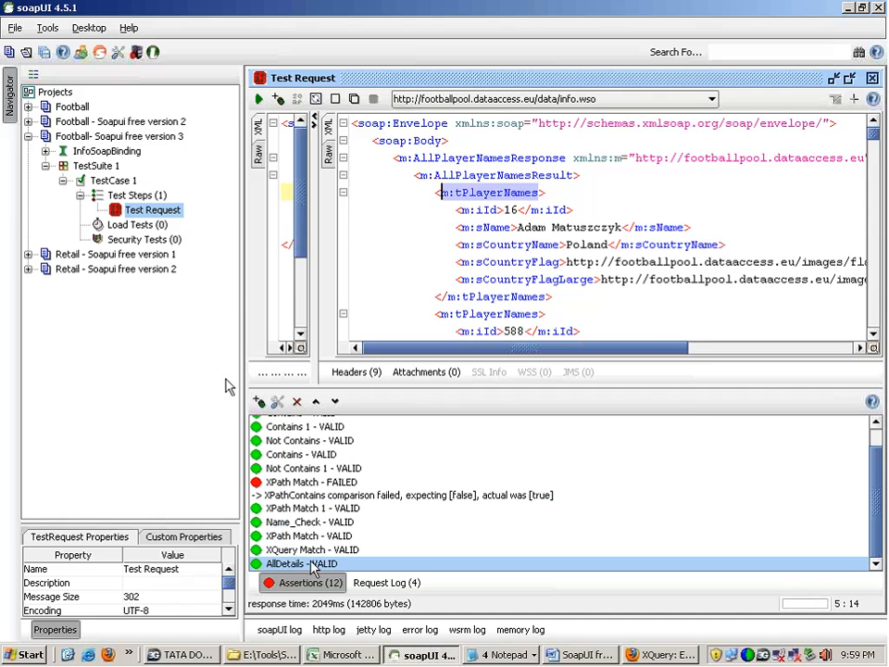
Step: Reopen the AllDetails assertion in an enlarged dialog and examine the expected player list from its beginning
{"action": "double_click", "coordinate": [311, 564]}
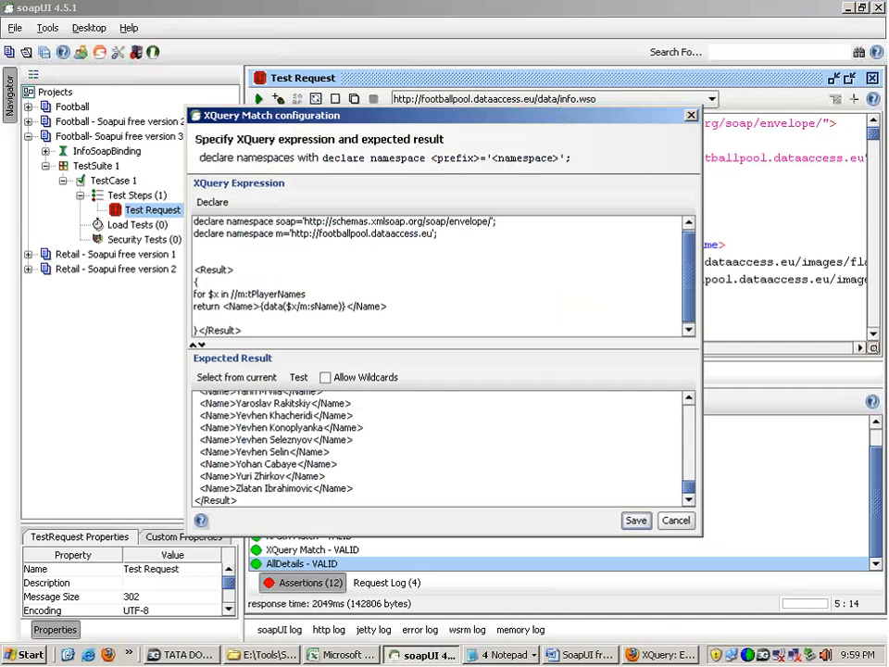
{"action": "left_click_drag", "start_coordinate": [701, 535], "coordinate": [827, 608]}
{"action": "left_click_drag", "start_coordinate": [816, 561], "coordinate": [817, 408]}
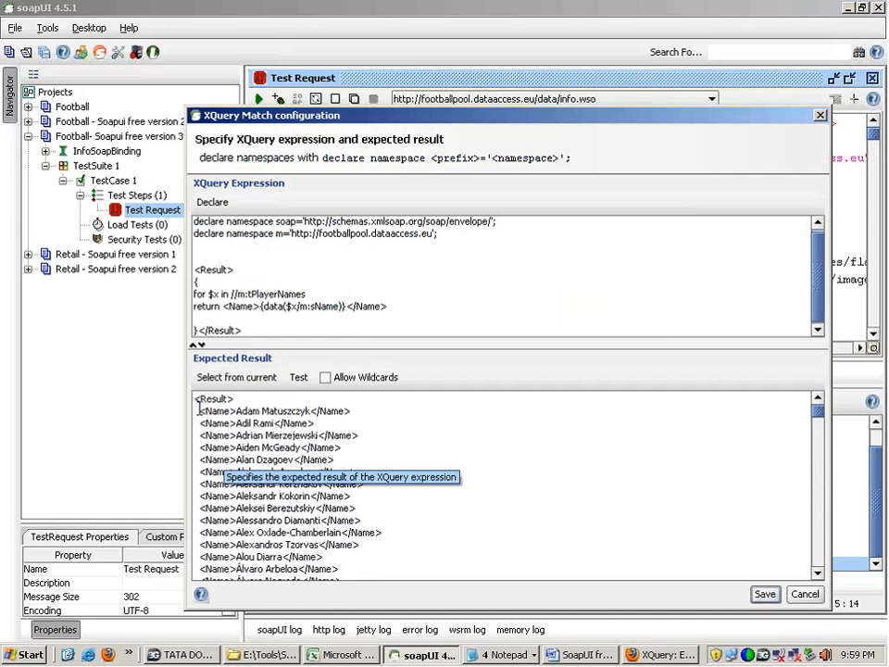
{"action": "left_click_drag", "start_coordinate": [200, 410], "coordinate": [377, 564]}
{"action": "left_click", "coordinate": [337, 449]}
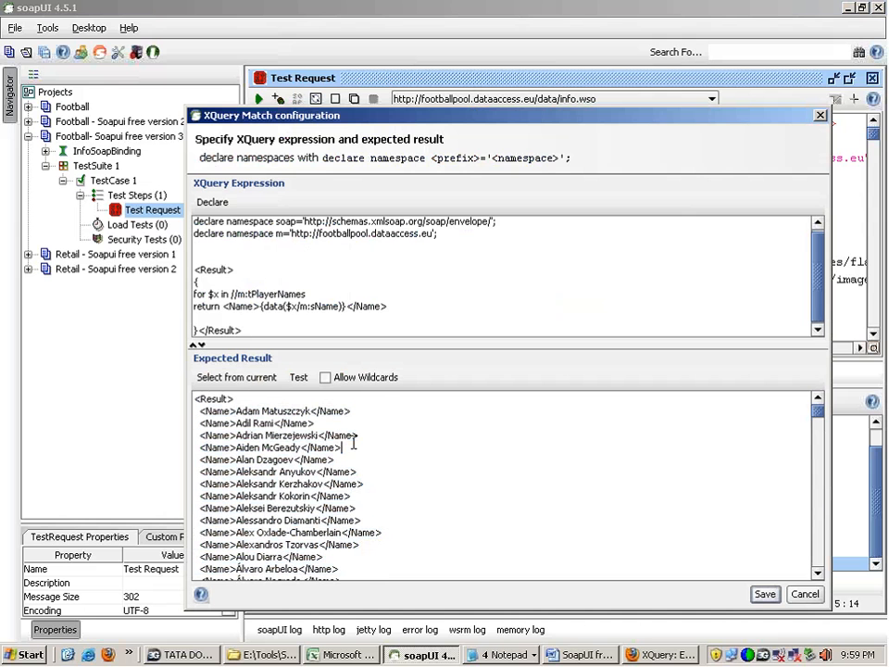
Step: Move the second <Name> line above the first in the expected result, remove the blank line left behind and save the assertion
{"action": "left_click_drag", "start_coordinate": [315, 423], "coordinate": [200, 424]}
{"action": "key", "text": "ctrl+c"}
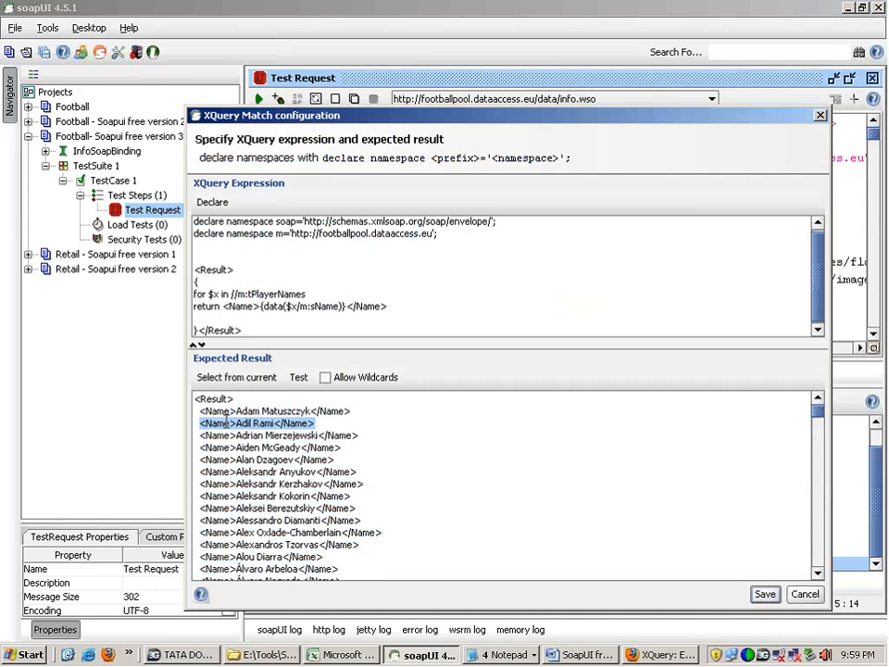
{"action": "key", "text": "Delete"}
{"action": "left_click", "coordinate": [257, 404]}
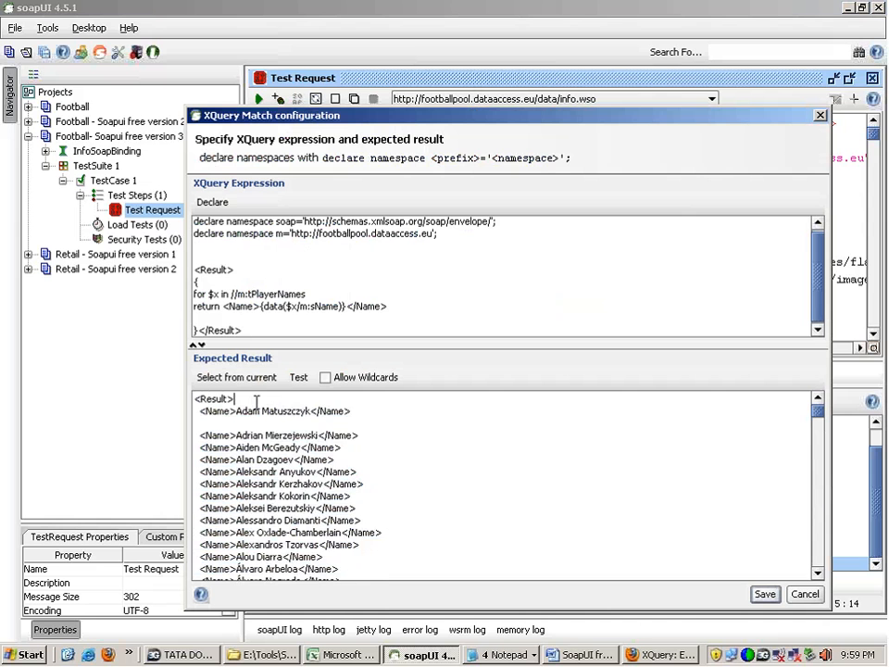
{"action": "key", "text": "Return"}
{"action": "key", "text": "ctrl+v"}
{"action": "key", "text": "BackSpace"}
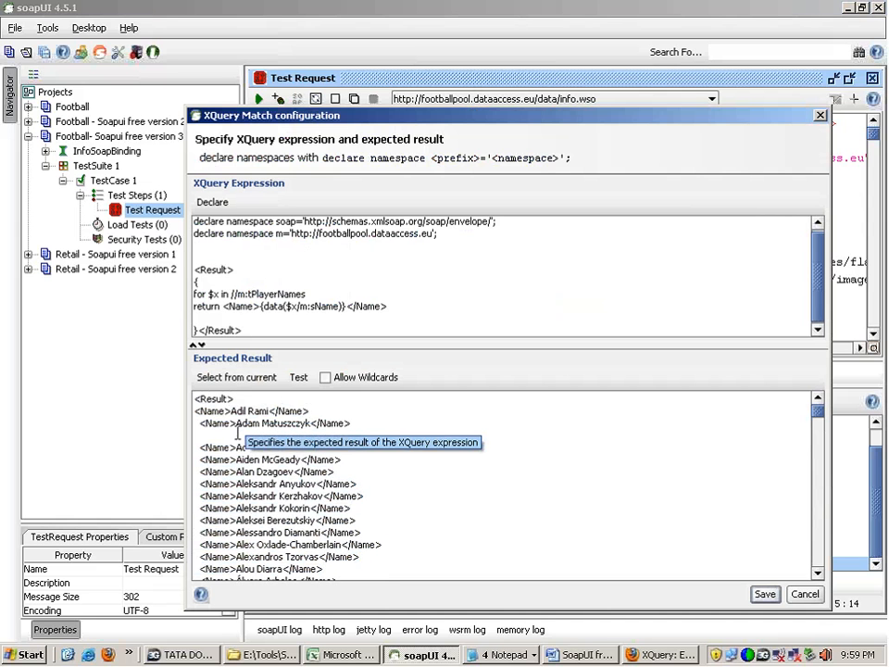
{"action": "left_click", "coordinate": [238, 433]}
{"action": "key", "text": "BackSpace"}
{"action": "key", "text": "BackSpace"}
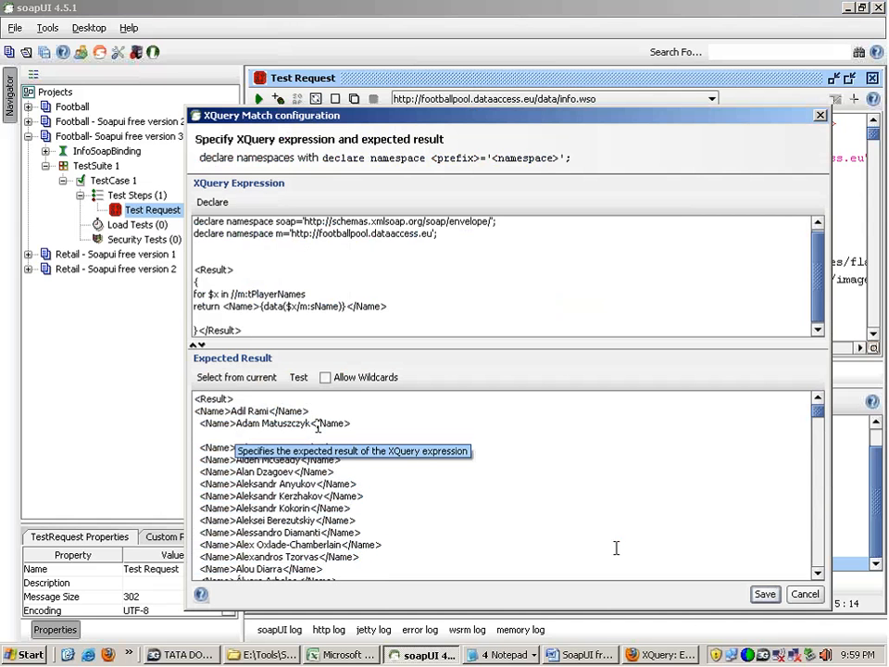
{"action": "key", "text": "BackSpace"}
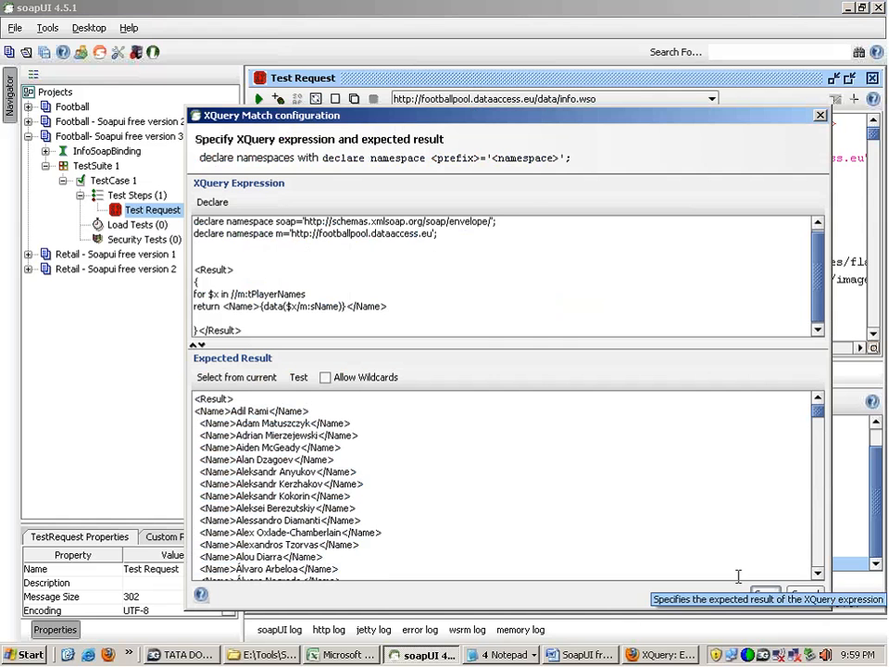
{"action": "left_click", "coordinate": [764, 647]}
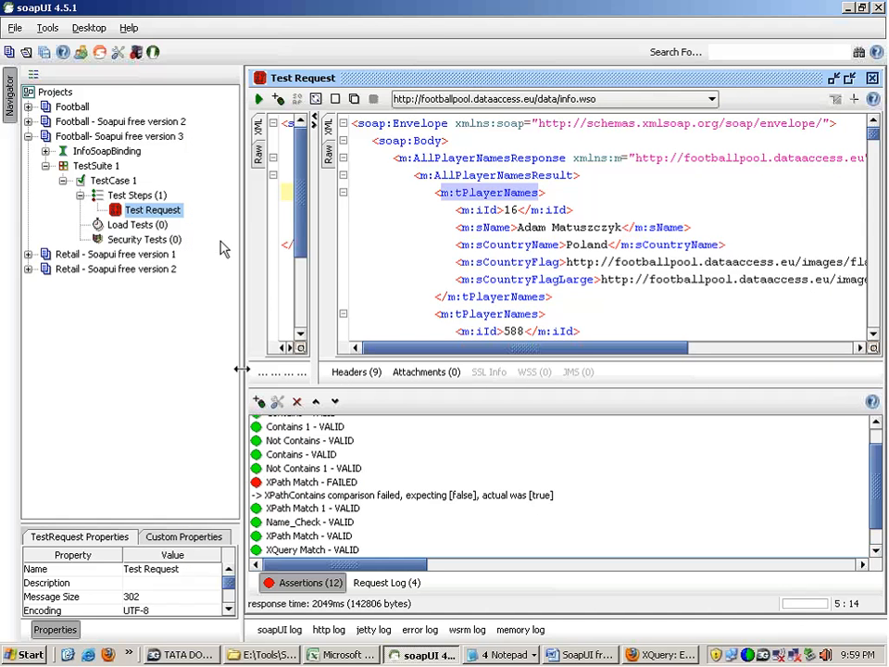
Step: Rerun the test request, check the AllDetails status and reopen the assertion at the beginning of its expected result
{"action": "left_click", "coordinate": [260, 99]}
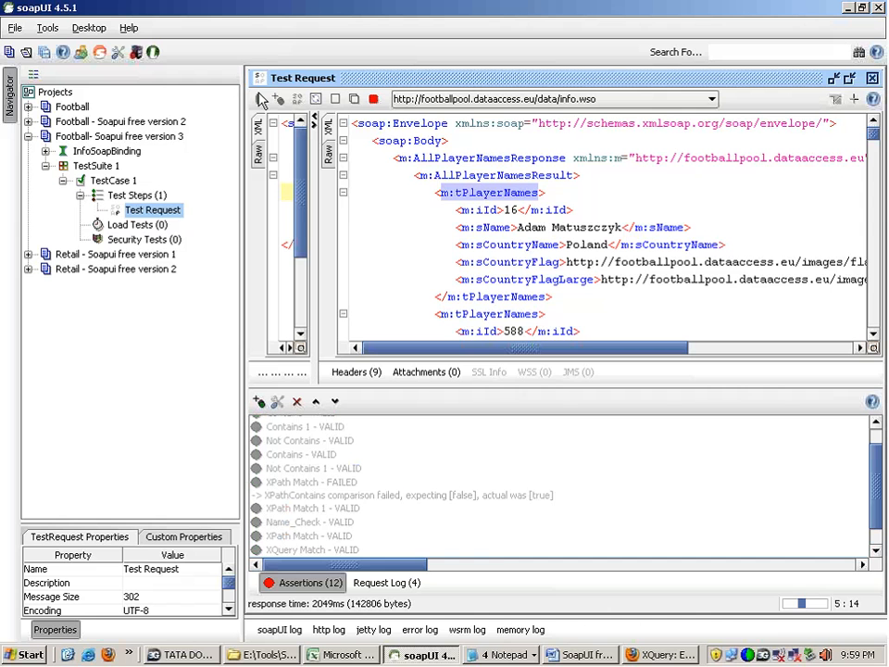
{"action": "left_click_drag", "start_coordinate": [877, 459], "coordinate": [877, 500]}
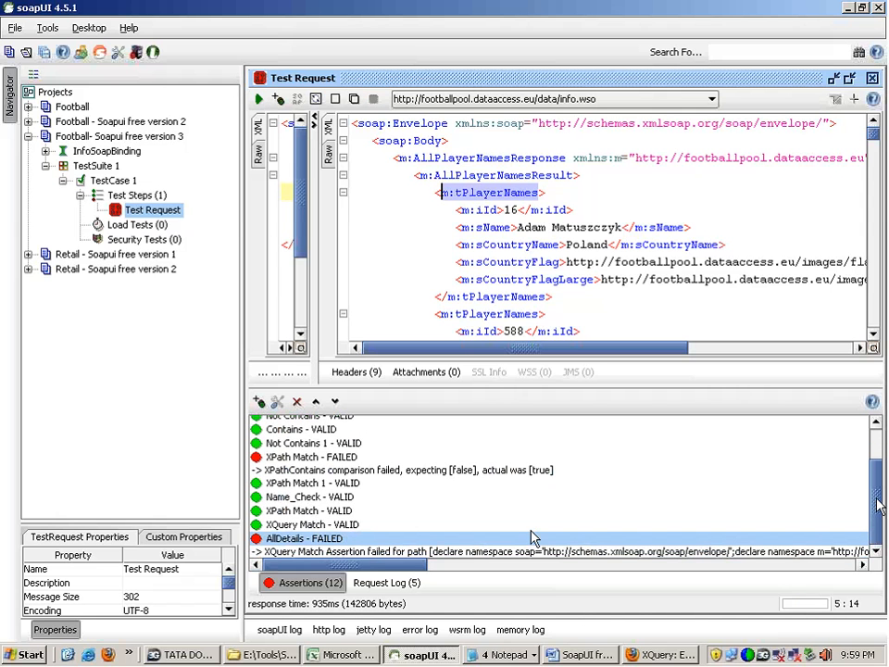
{"action": "double_click", "coordinate": [319, 540]}
{"action": "left_click_drag", "start_coordinate": [313, 423], "coordinate": [235, 357]}
{"action": "left_click_drag", "start_coordinate": [752, 515], "coordinate": [750, 361]}
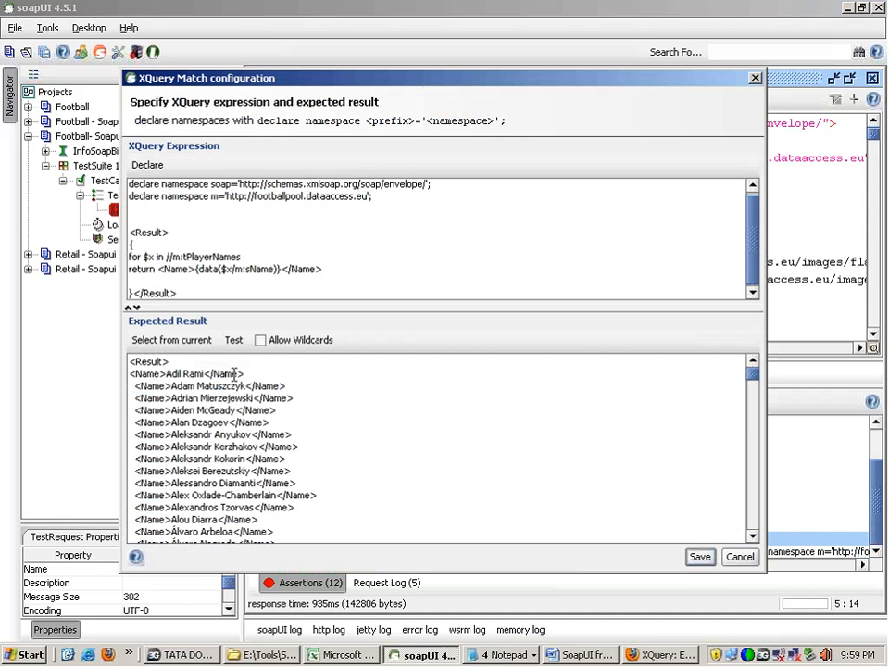
Step: Move the first <Name> line back below the second in the expected result, match its indentation and remove the blank line
{"action": "left_click_drag", "start_coordinate": [250, 374], "coordinate": [104, 370]}
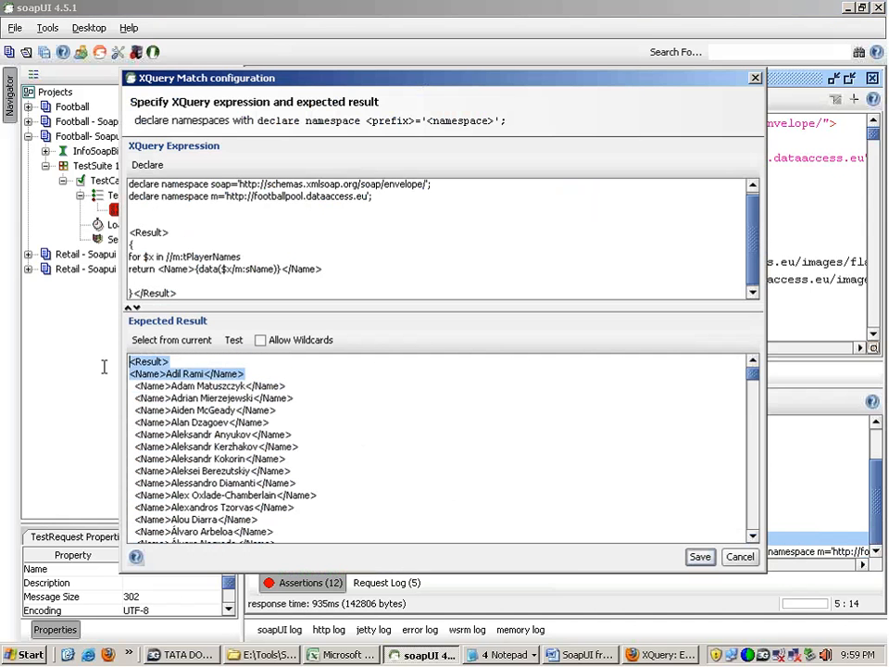
{"action": "key", "text": "ctrl+x"}
{"action": "left_click", "coordinate": [292, 385]}
{"action": "key", "text": "Return"}
{"action": "key", "text": "ctrl+v"}
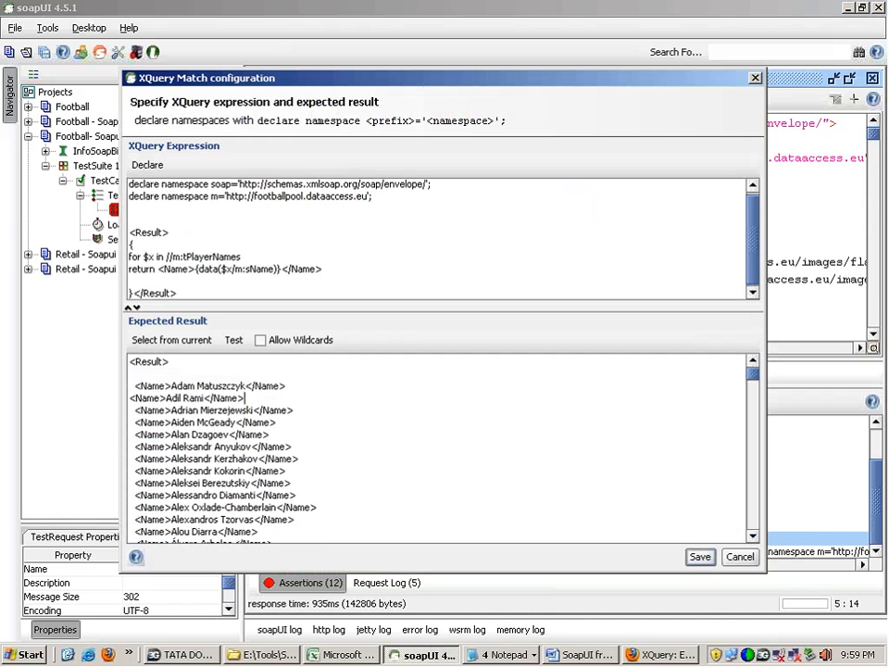
{"action": "left_click", "coordinate": [127, 398]}
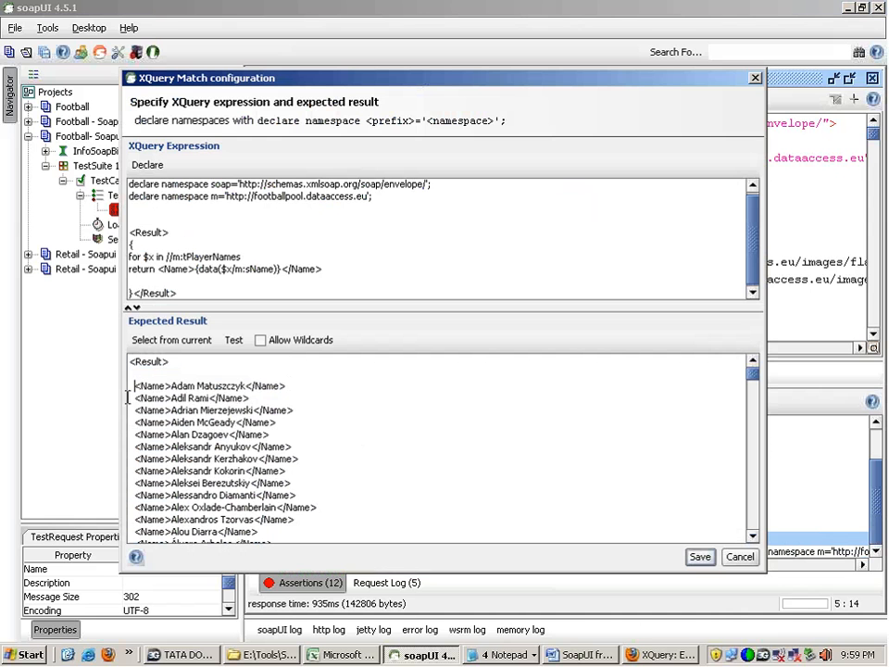
{"action": "key", "text": "Up"}
{"action": "key", "text": "BackSpace"}
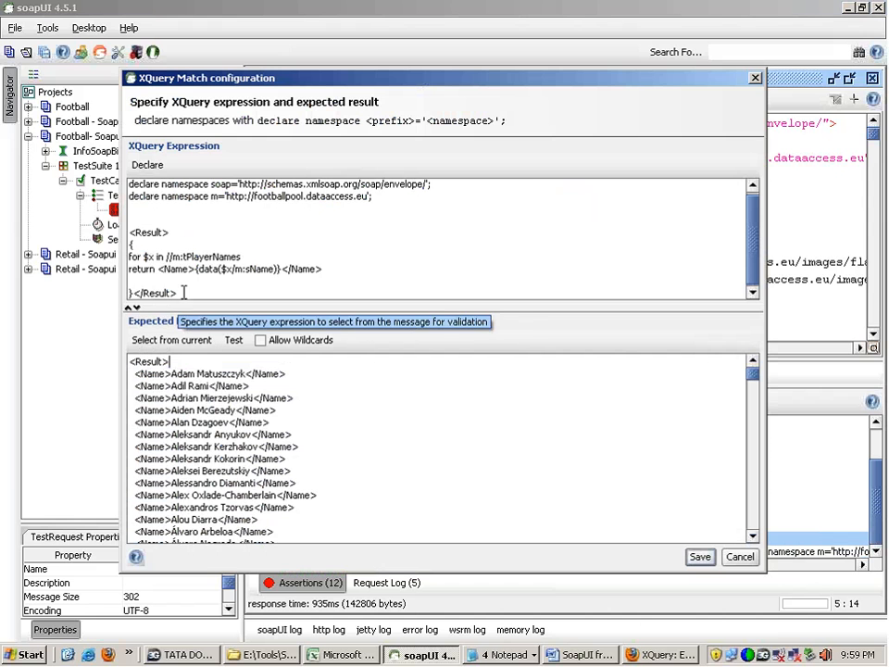
{"action": "left_click_drag", "start_coordinate": [183, 293], "coordinate": [190, 232]}
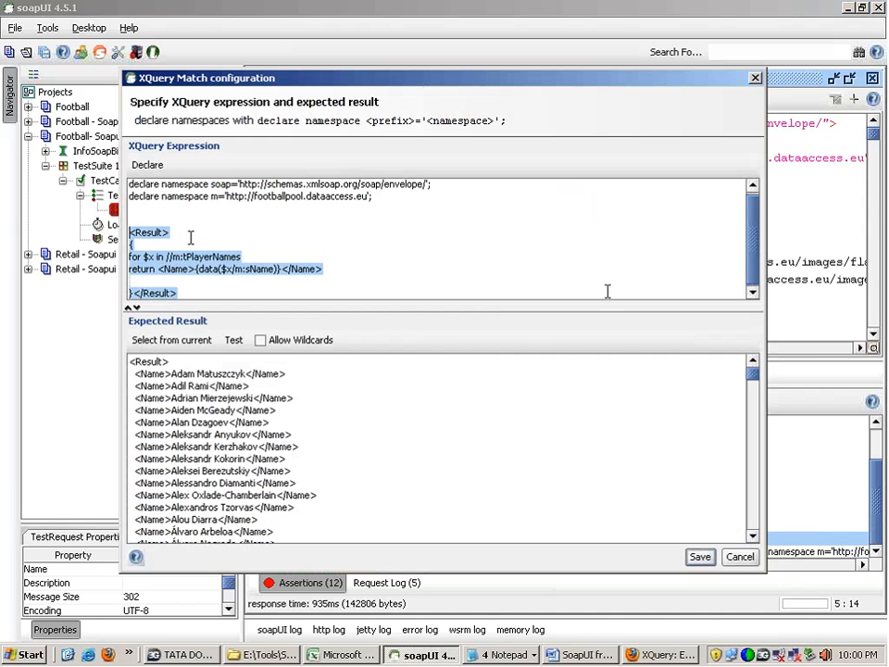
Step: Remove the extra blank line above <Result> in the XQuery expression and highlight the first <Name> entry of the expected result
{"action": "left_click_drag", "start_coordinate": [754, 222], "coordinate": [754, 236]}
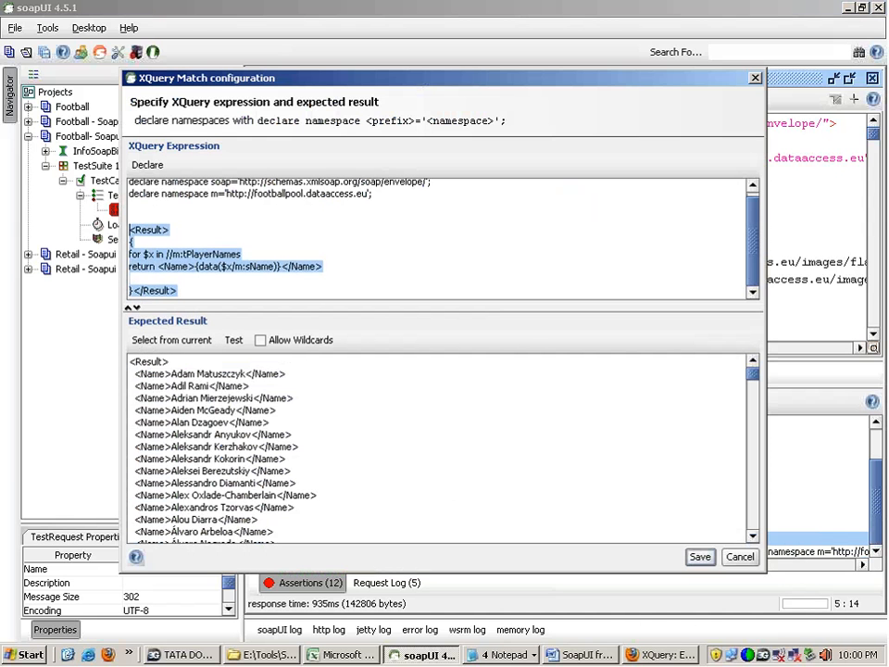
{"action": "left_click", "coordinate": [300, 212]}
{"action": "key", "text": "BackSpace"}
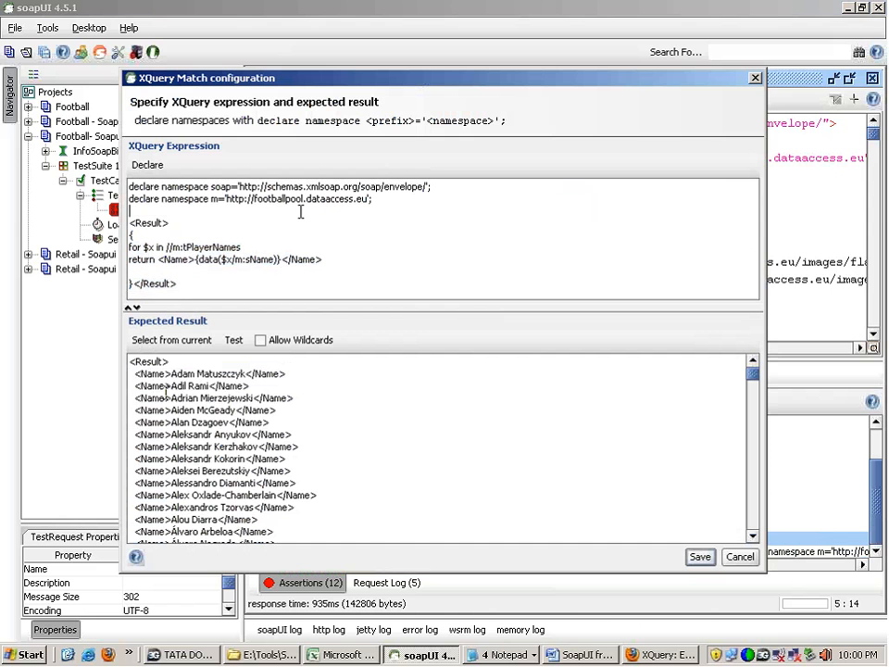
{"action": "left_click_drag", "start_coordinate": [129, 361], "coordinate": [296, 495]}
{"action": "triple_click", "coordinate": [185, 373]}
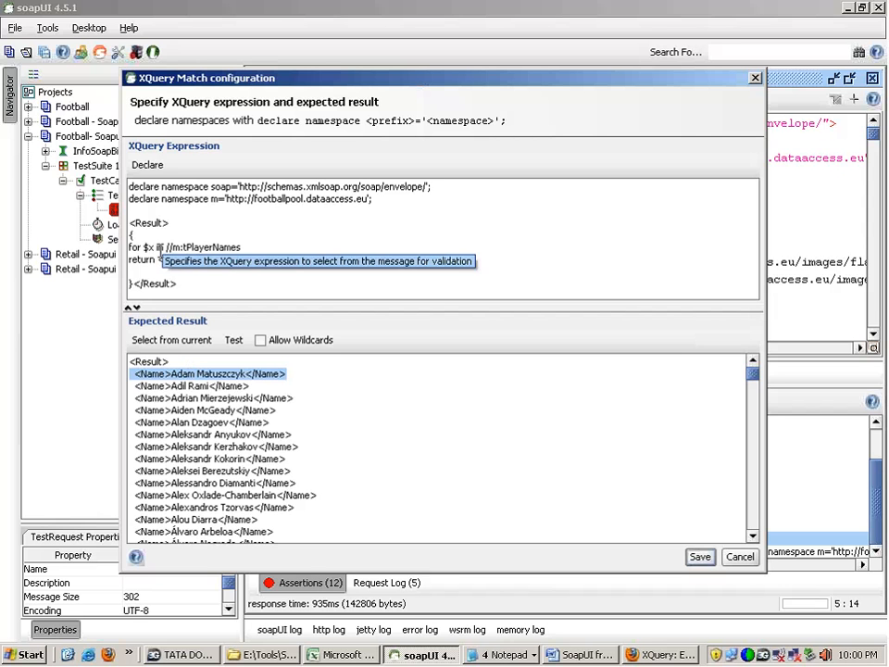
Step: Insert an empty line between the for clause and the return clause of the XQuery expression
{"action": "left_click_drag", "start_coordinate": [130, 247], "coordinate": [243, 249]}
{"action": "left_click", "coordinate": [248, 251]}
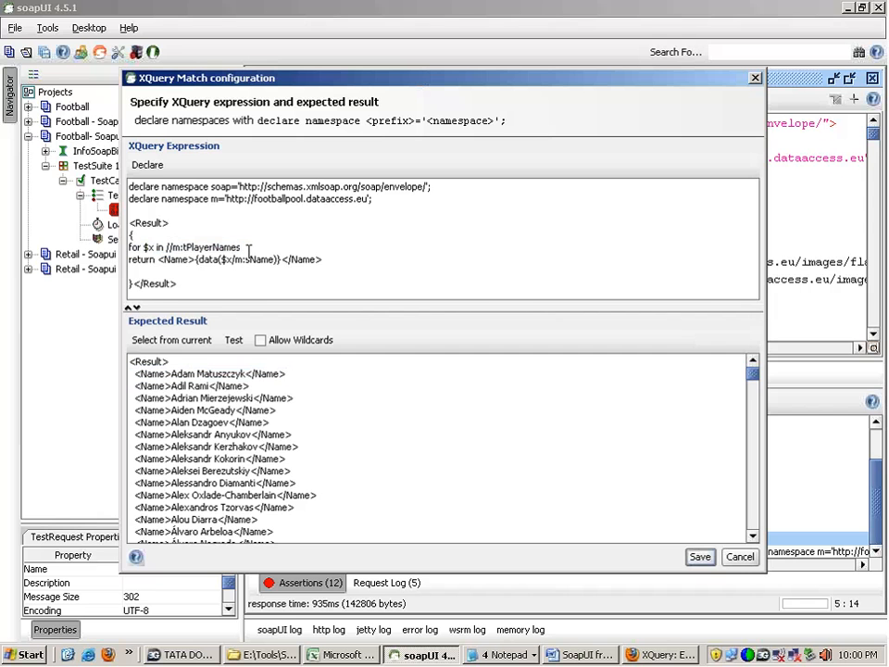
{"action": "key", "text": "Return"}
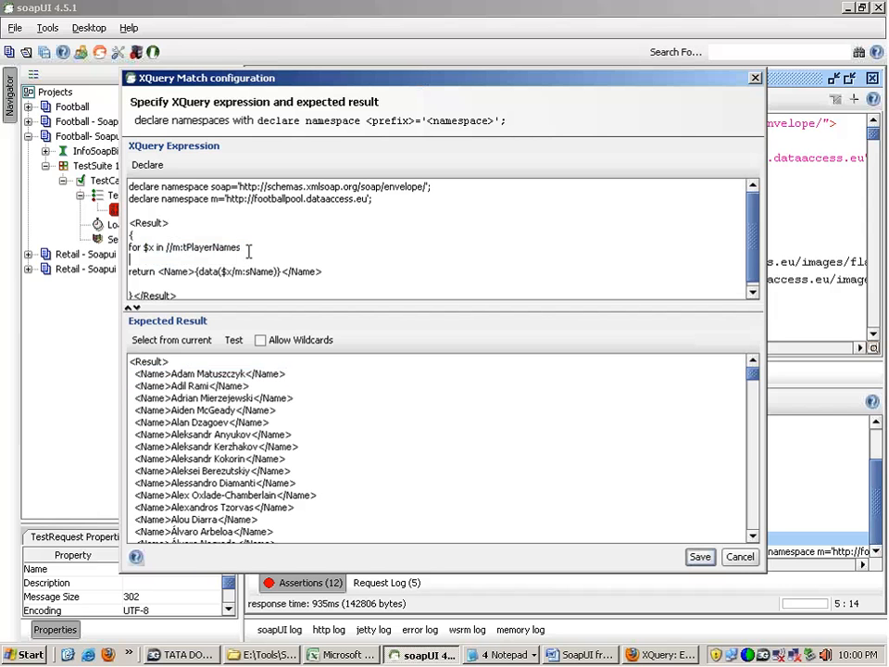
{"action": "type", "text": "or"}
{"action": "key", "text": "BackSpace"}
{"action": "key", "text": "BackSpace"}
Step: Add the position variable to the loop so the clause reads for $x at $i in //m:tPlayerNames
{"action": "double_click", "coordinate": [149, 247]}
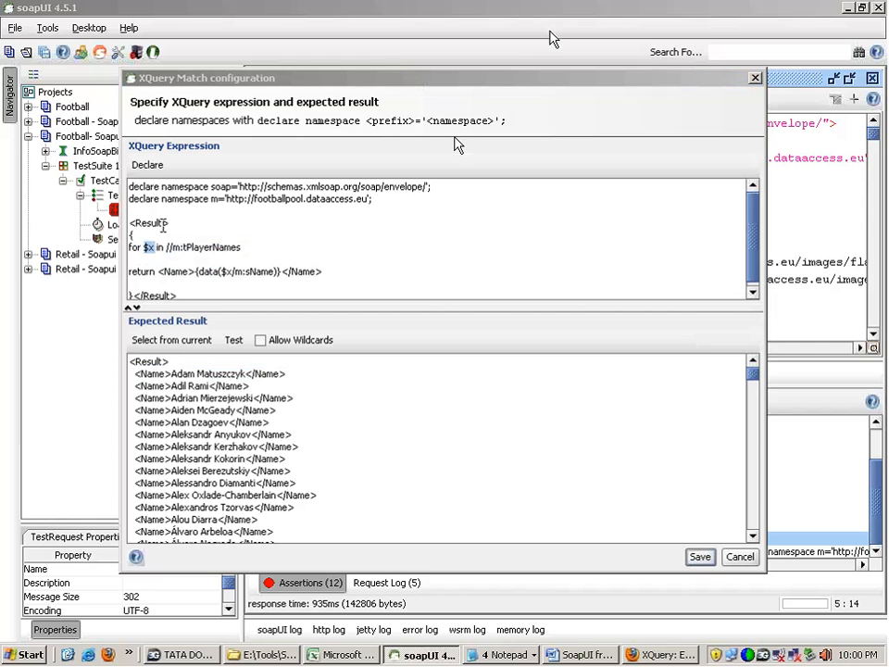
{"action": "left_click", "coordinate": [159, 248]}
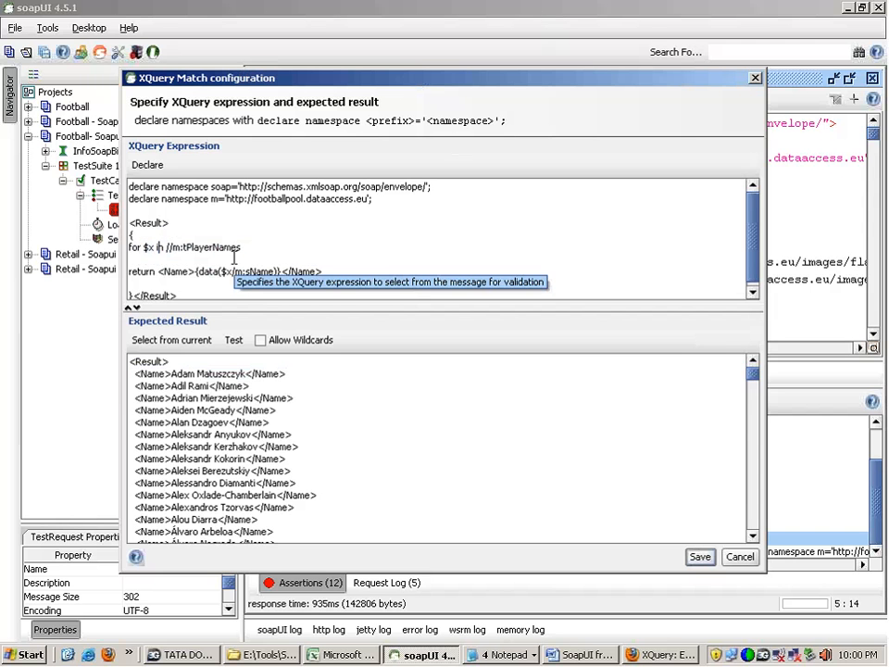
{"action": "type", "text": "at"}
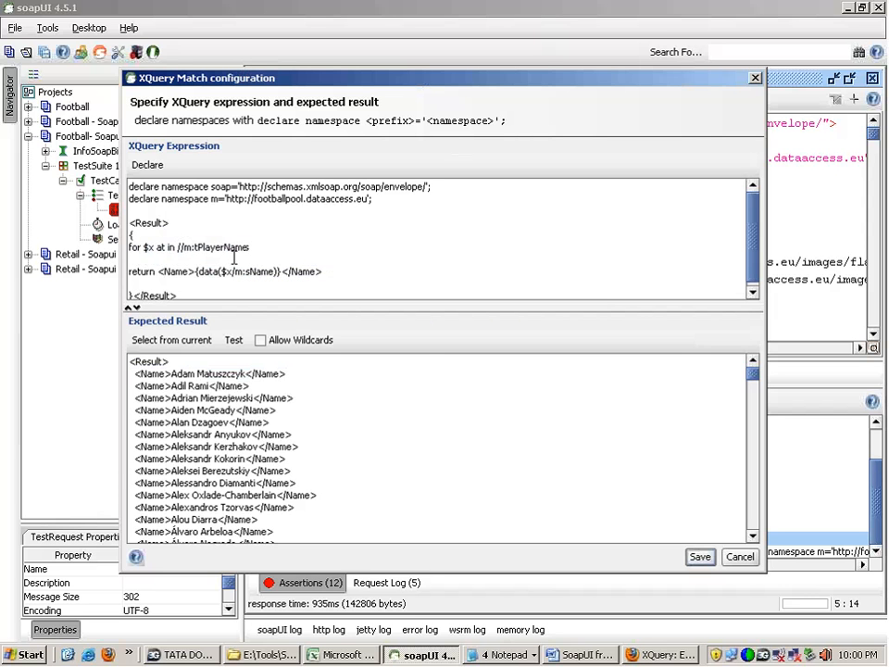
{"action": "type", "text": " $"}
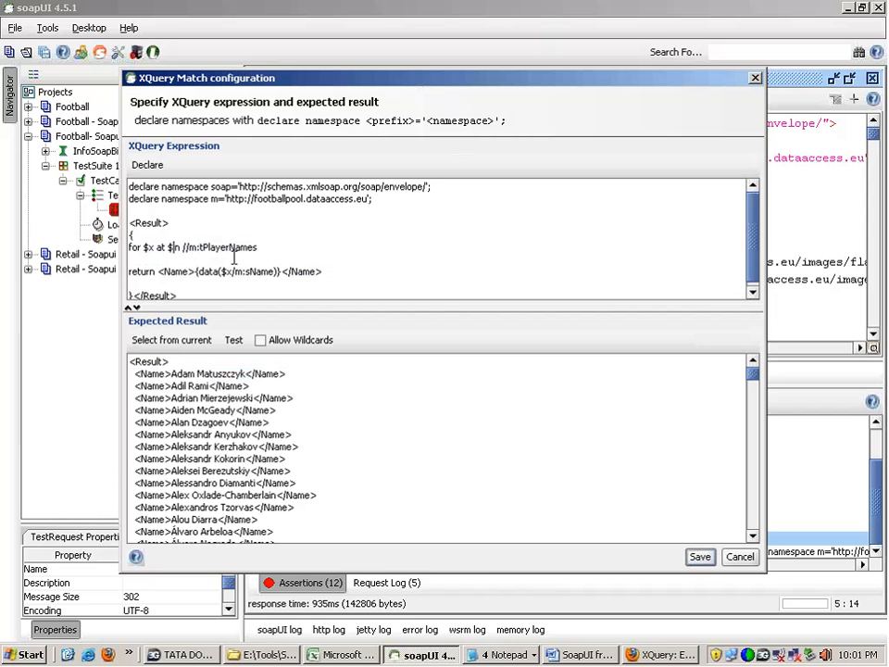
{"action": "type", "text": "i"}
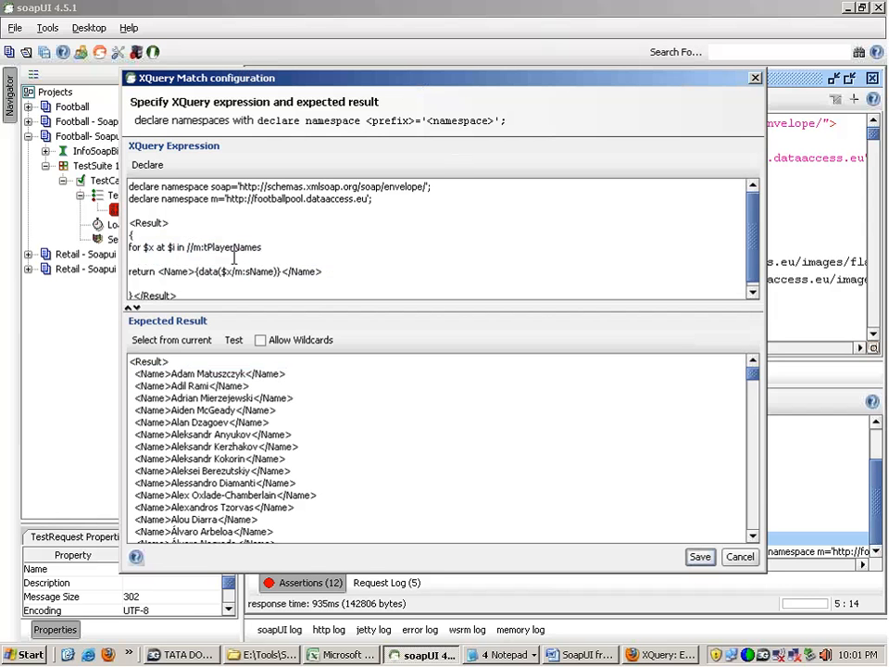
Step: Add the clause order by $i on the empty line between the for and return clauses
{"action": "key", "text": "shift+Right"}
{"action": "key", "text": "shift+Right"}
{"action": "key", "text": "shift+Right"}
{"action": "key", "text": "shift+Right"}
{"action": "key", "text": "shift+Right"}
{"action": "key", "text": "shift+Right"}
{"action": "key", "text": "shift+Right"}
{"action": "key", "text": "shift+Right"}
{"action": "key", "text": "shift+Right"}
{"action": "key", "text": "shift+Right"}
{"action": "key", "text": "shift+Right"}
{"action": "key", "text": "shift+Right"}
{"action": "key", "text": "shift+Right"}
{"action": "key", "text": "shift+Right"}
{"action": "key", "text": "shift+Right"}
{"action": "key", "text": "shift+Right"}
{"action": "key", "text": "shift+Right"}
{"action": "key", "text": "shift+Right"}
{"action": "key", "text": "shift+Right"}
{"action": "key", "text": "shift+Right"}
{"action": "key", "text": "shift+Right"}
{"action": "key", "text": "shift+Right"}
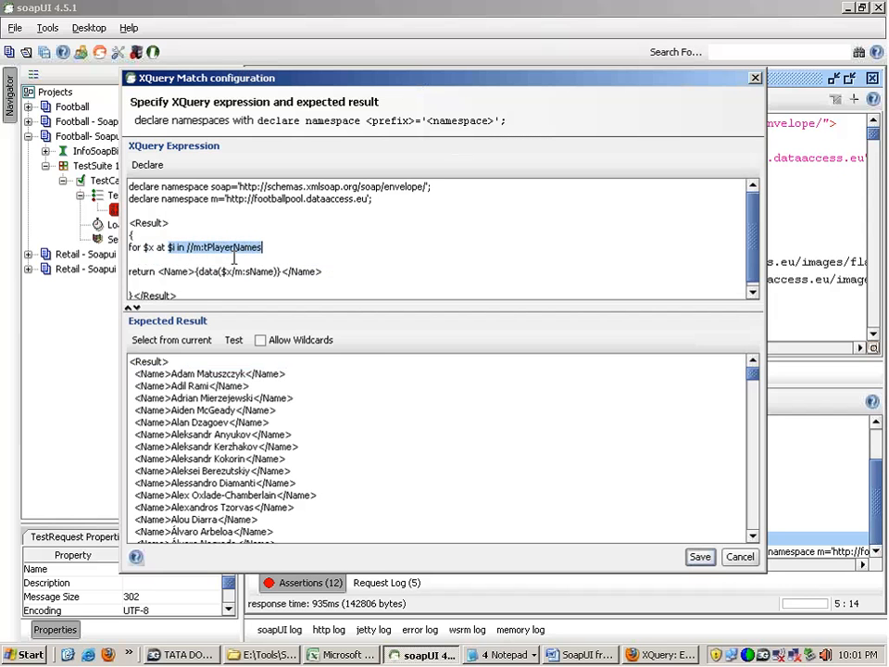
{"action": "left_click", "coordinate": [175, 247]}
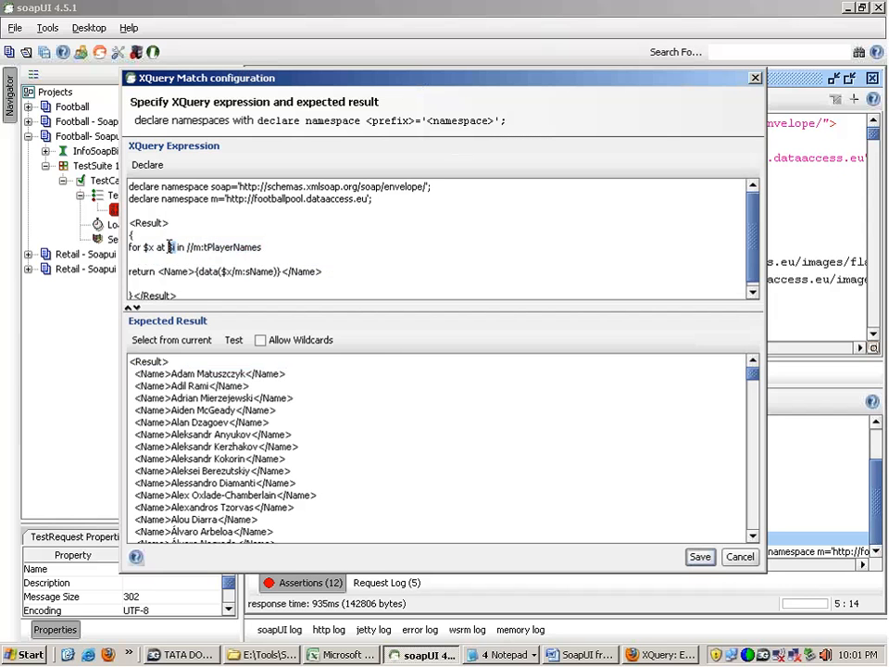
{"action": "double_click", "coordinate": [171, 250]}
{"action": "left_click", "coordinate": [146, 260]}
{"action": "type", "text": "order by"}
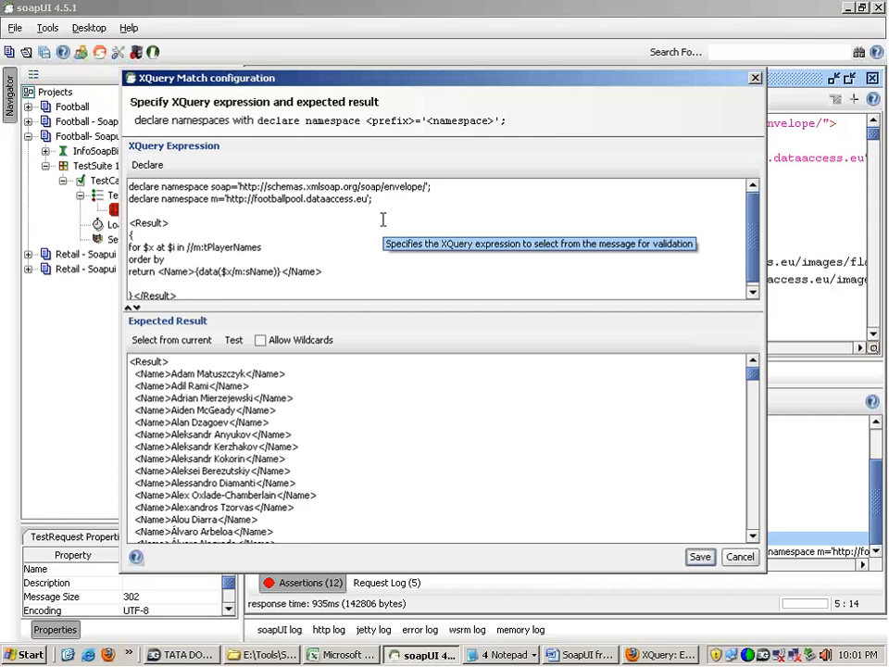
{"action": "type", "text": " $i"}
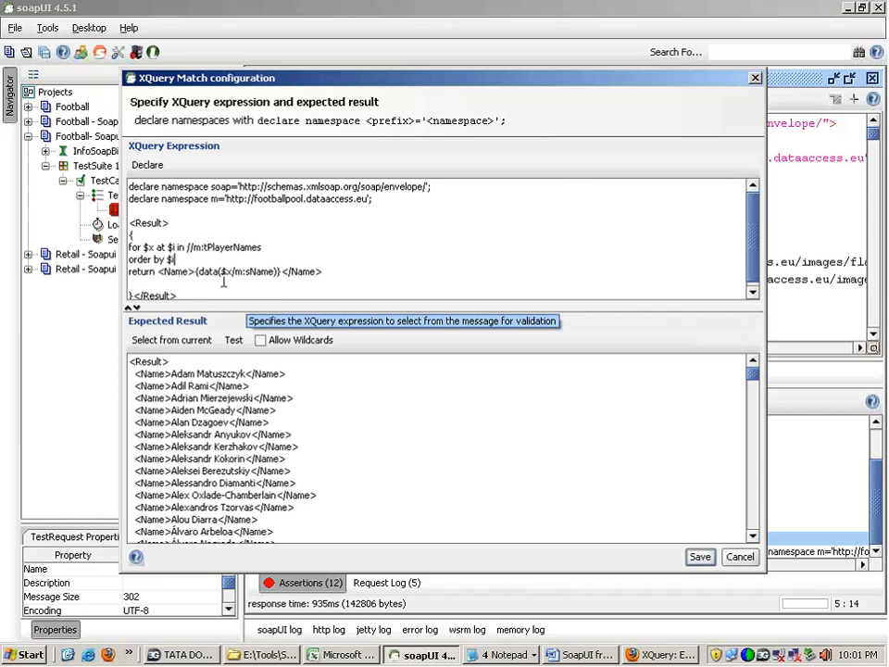
Step: Insert {$i} before {data($x/m:sName)} in the return clause and regenerate the expected result from the current response
{"action": "left_click_drag", "start_coordinate": [158, 273], "coordinate": [189, 271]}
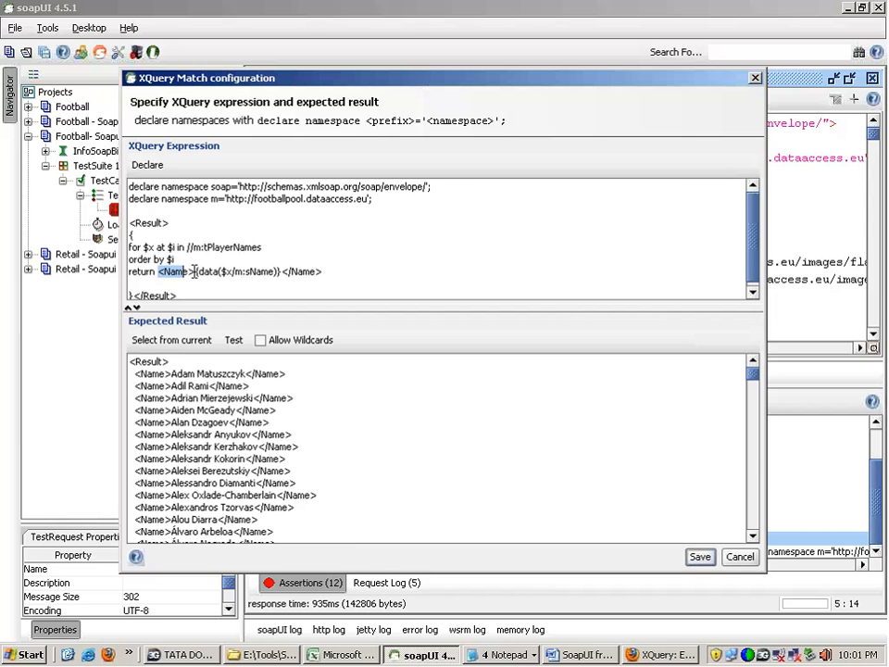
{"action": "left_click", "coordinate": [197, 270]}
{"action": "type", "text": "{"}
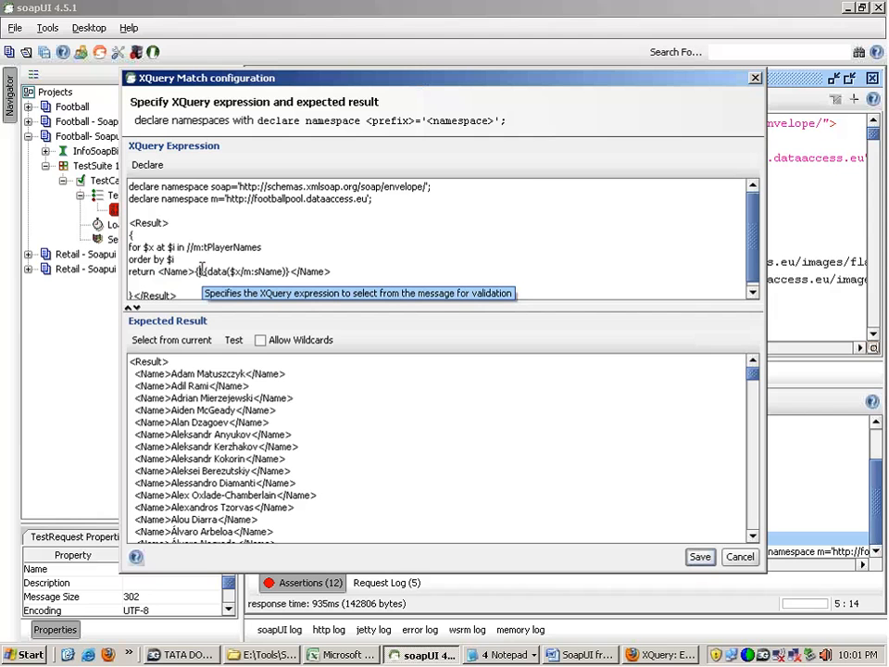
{"action": "type", "text": "$i}"}
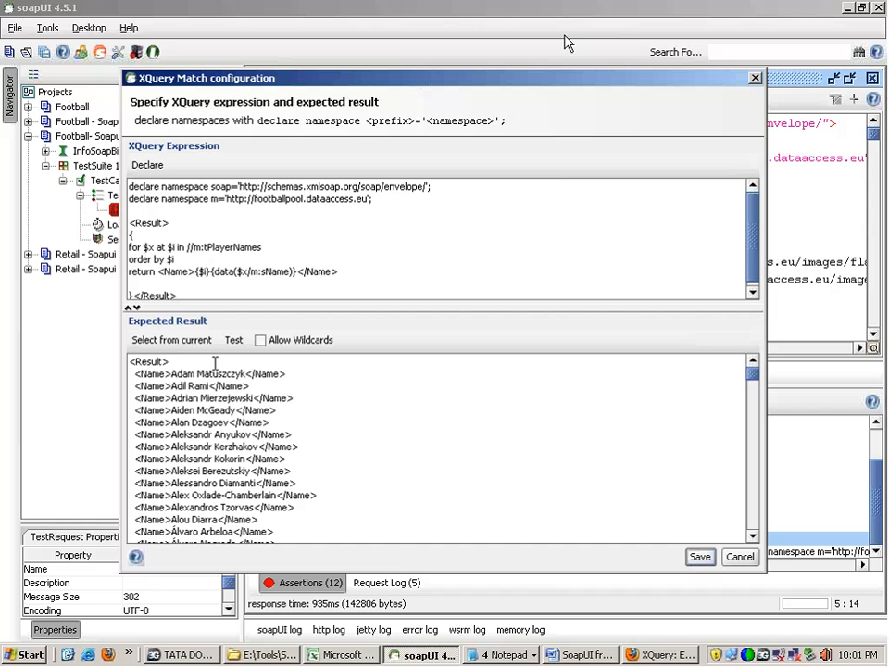
{"action": "left_click", "coordinate": [170, 339]}
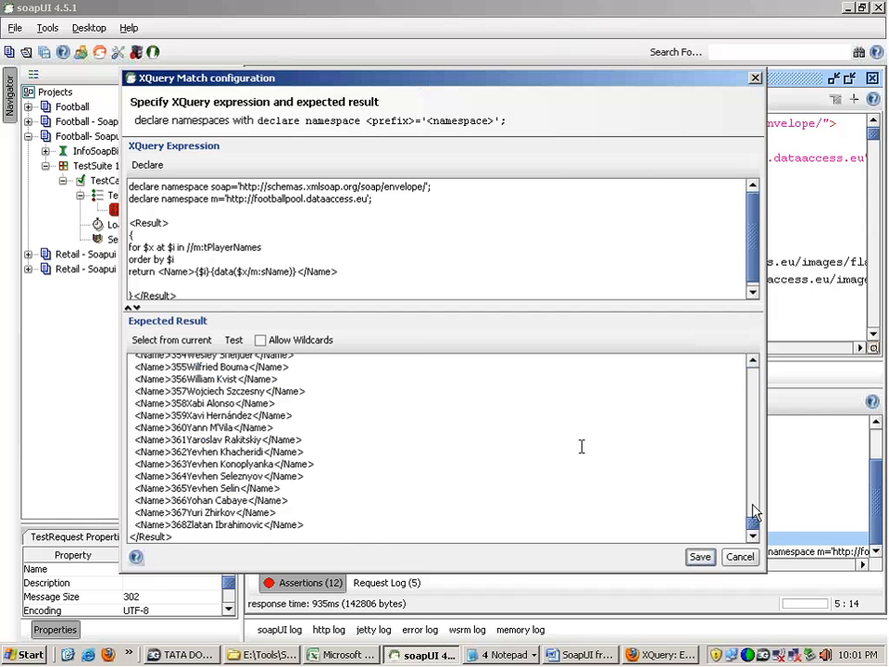
{"action": "left_click_drag", "start_coordinate": [754, 524], "coordinate": [755, 375]}
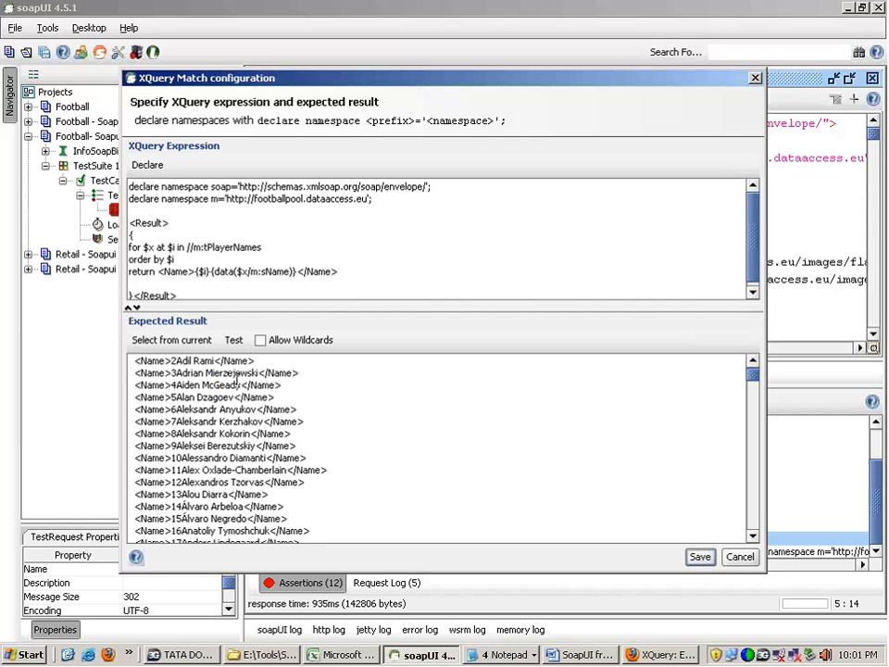
{"action": "left_click_drag", "start_coordinate": [195, 369], "coordinate": [150, 327]}
{"action": "left_click", "coordinate": [175, 372]}
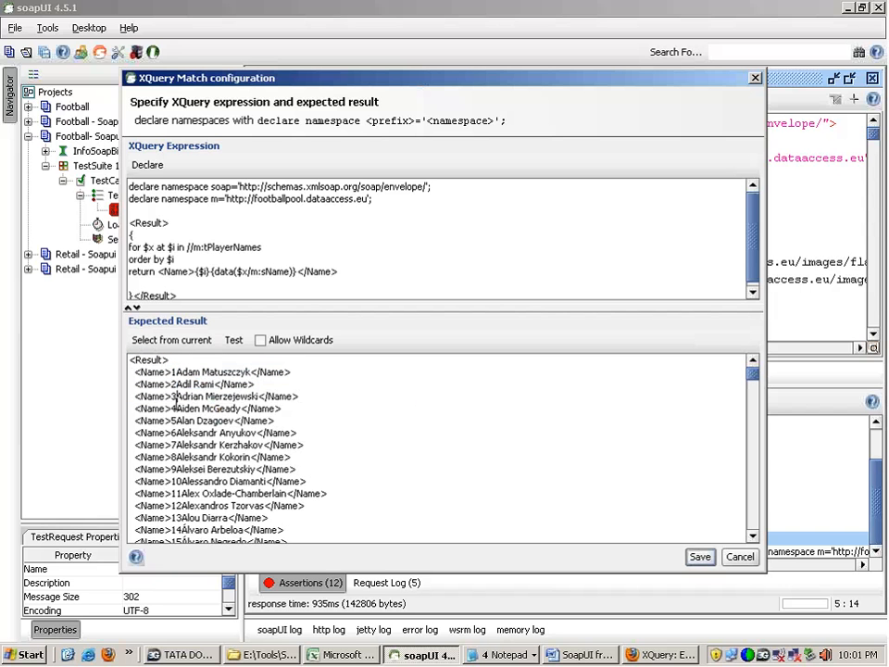
Step: Try to separate the number from the name with plain spaces between {$i} and {data($x/m:sName)}, then remove the spaces
{"action": "left_click", "coordinate": [209, 271]}
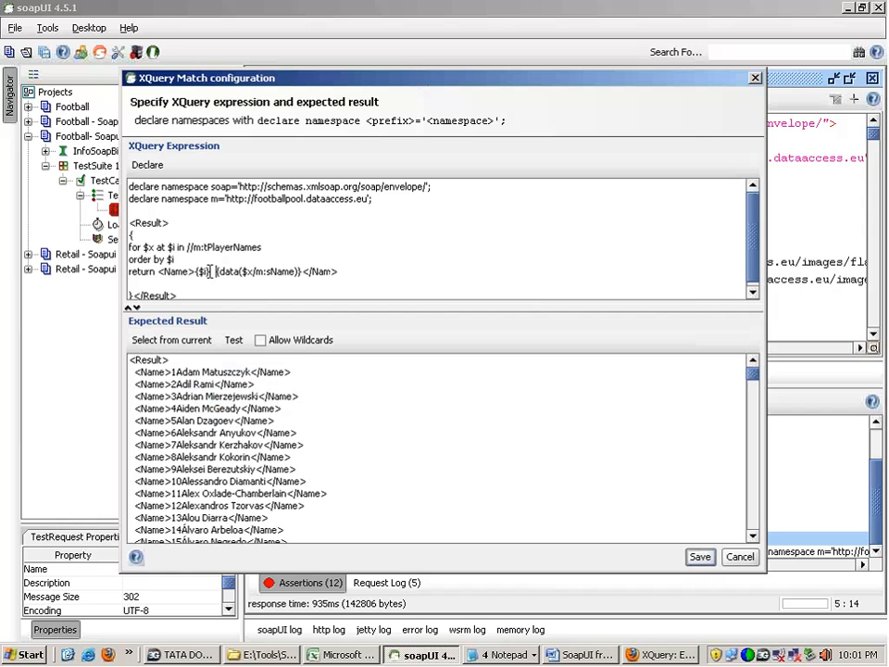
{"action": "left_click", "coordinate": [156, 340]}
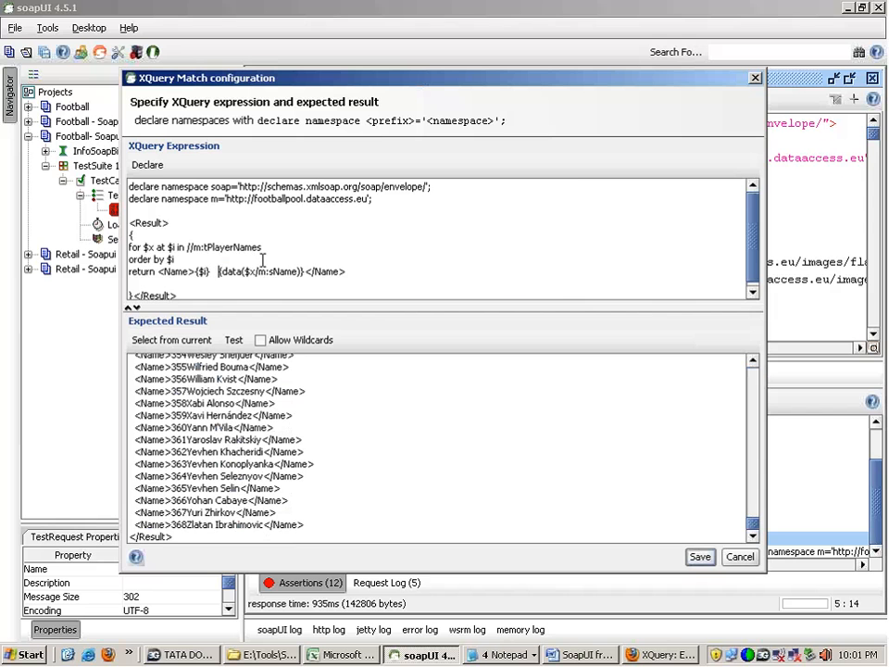
{"action": "key", "text": "BackSpace"}
{"action": "key", "text": "BackSpace"}
{"action": "key", "text": "BackSpace"}
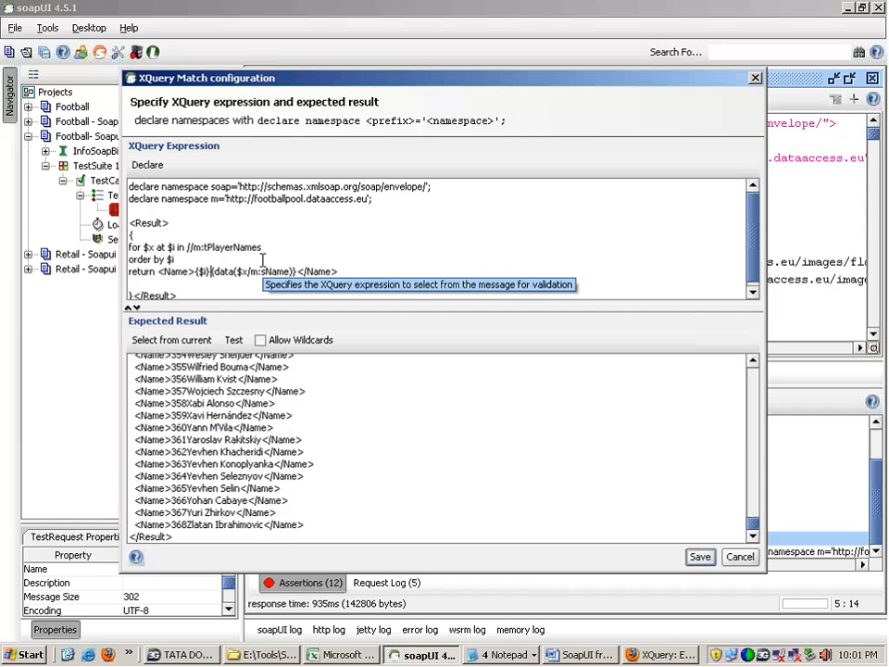
Step: Try a pair of braces containing spaces as separator after {$i}, evaluate the query and delete the braces again
{"action": "type", "text": "{  }"}
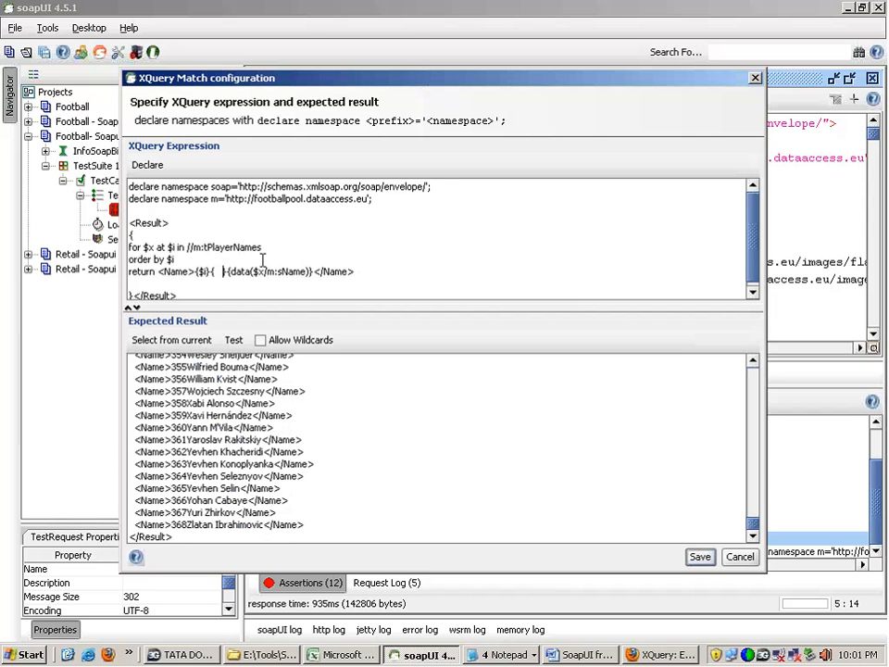
{"action": "left_click", "coordinate": [211, 341]}
{"action": "key", "text": "Return"}
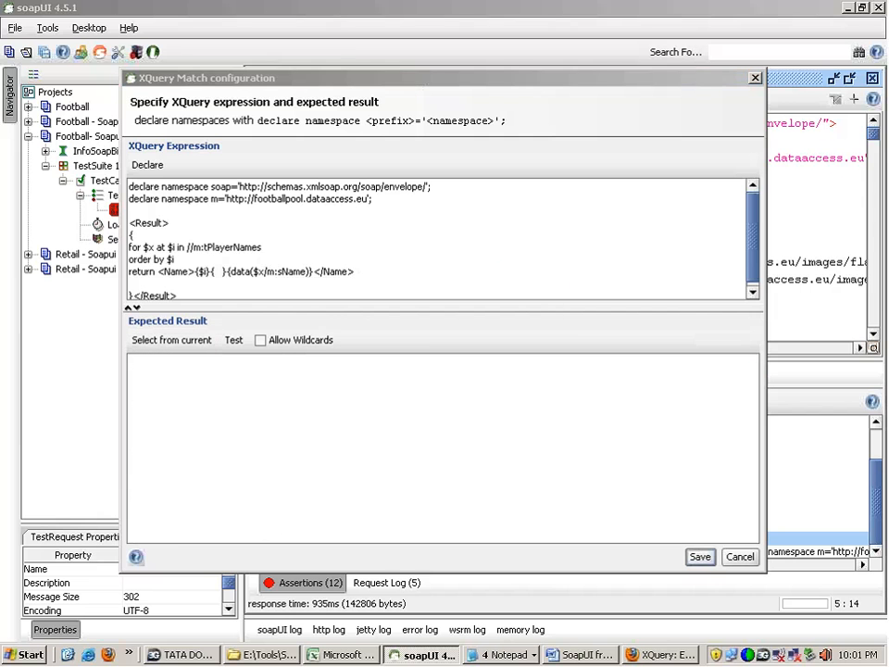
{"action": "key", "text": "BackSpace"}
{"action": "key", "text": "BackSpace"}
{"action": "key", "text": "BackSpace"}
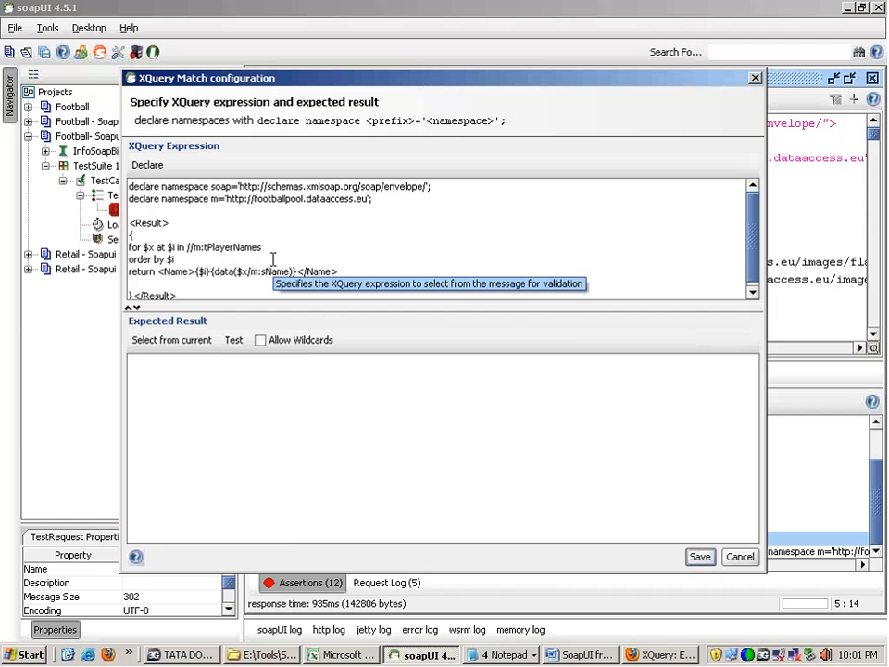
Step: Regenerate the expected result from the current response and check the numbering of its first and last <Name> entries
{"action": "left_click", "coordinate": [174, 340]}
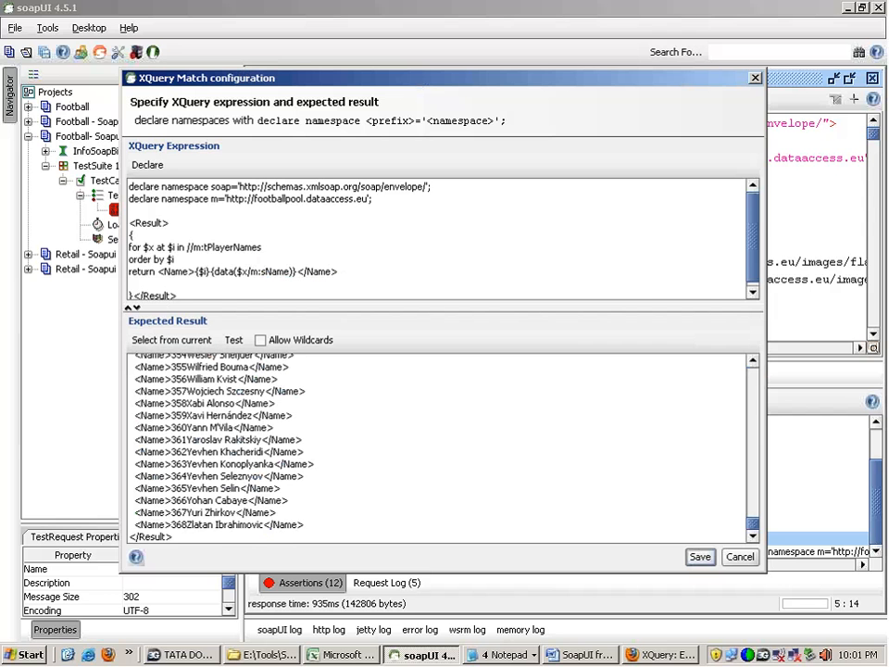
{"action": "left_click_drag", "start_coordinate": [753, 524], "coordinate": [752, 364]}
{"action": "left_click", "coordinate": [173, 373]}
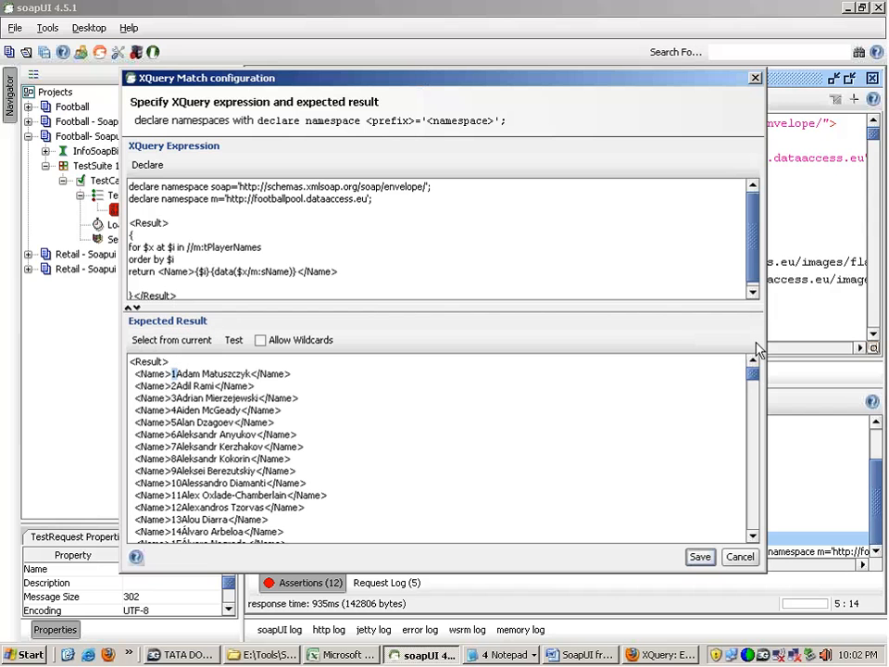
{"action": "scroll", "coordinate": [751, 369], "scroll_direction": "down", "scroll_amount": 20}
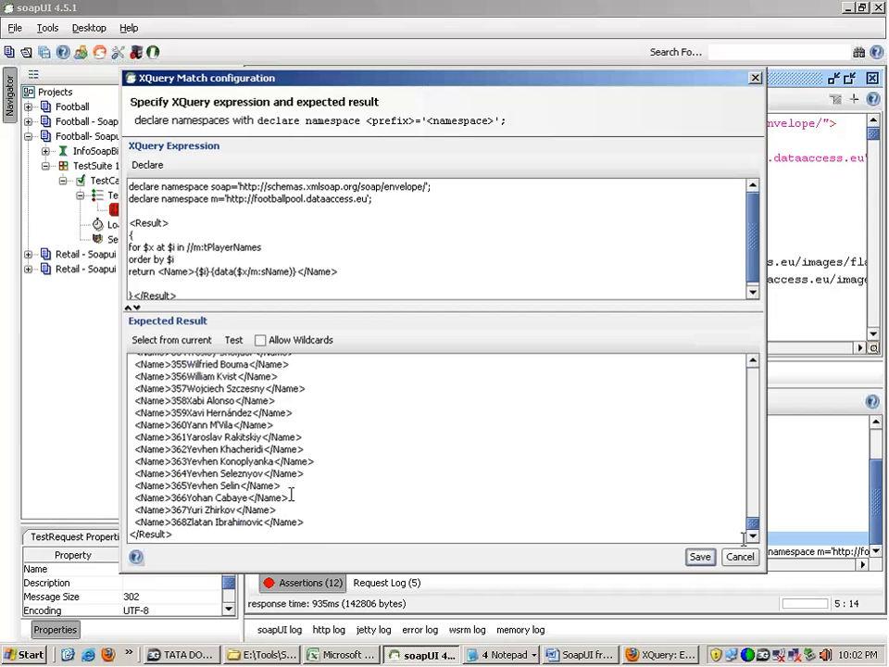
{"action": "left_click_drag", "start_coordinate": [188, 523], "coordinate": [171, 523]}
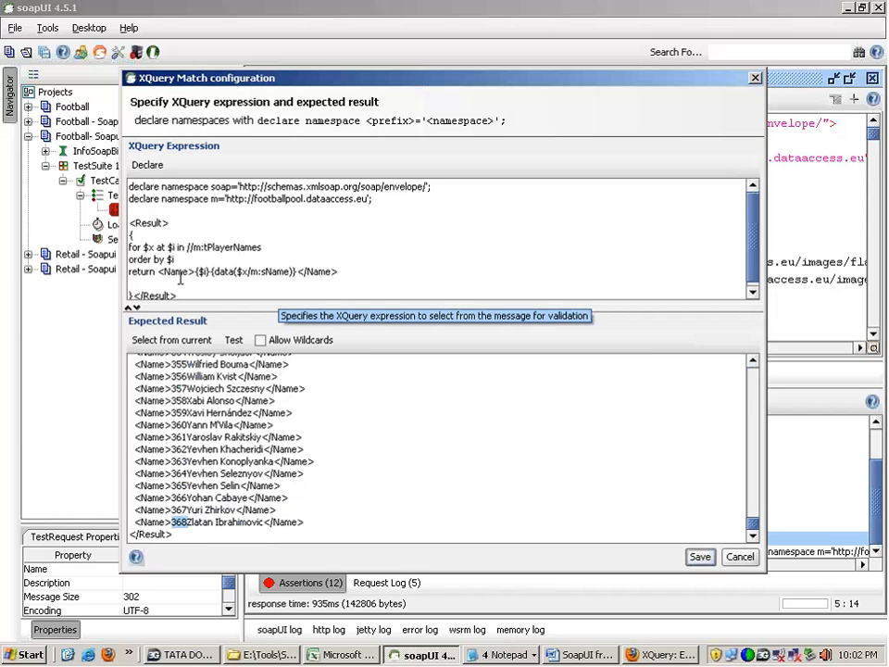
Step: Copy the complete <Result> query with its numbered names into notes.txt below the xquery examples link and return to soapUI
{"action": "left_click", "coordinate": [178, 261]}
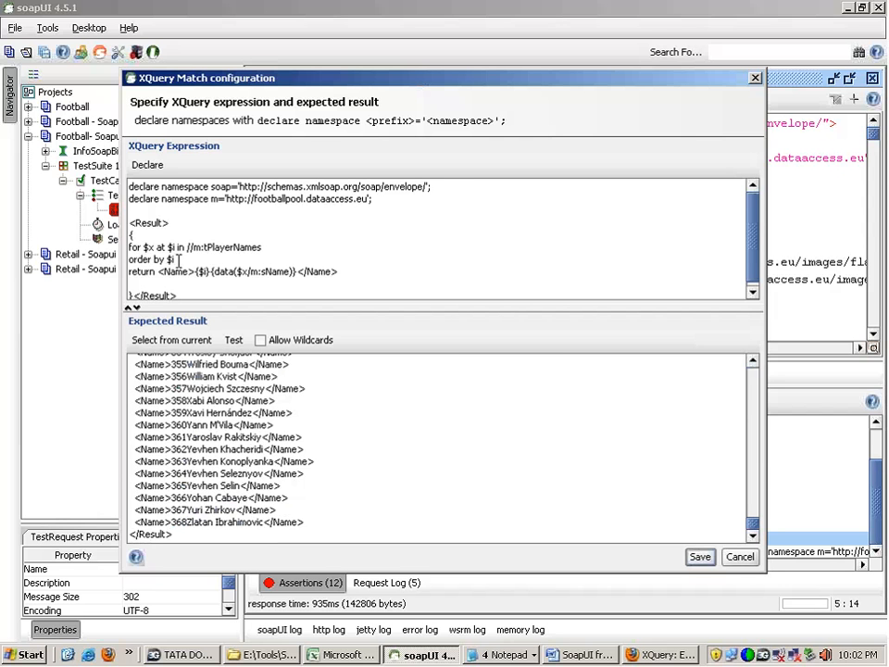
{"action": "left_click_drag", "start_coordinate": [178, 260], "coordinate": [128, 260]}
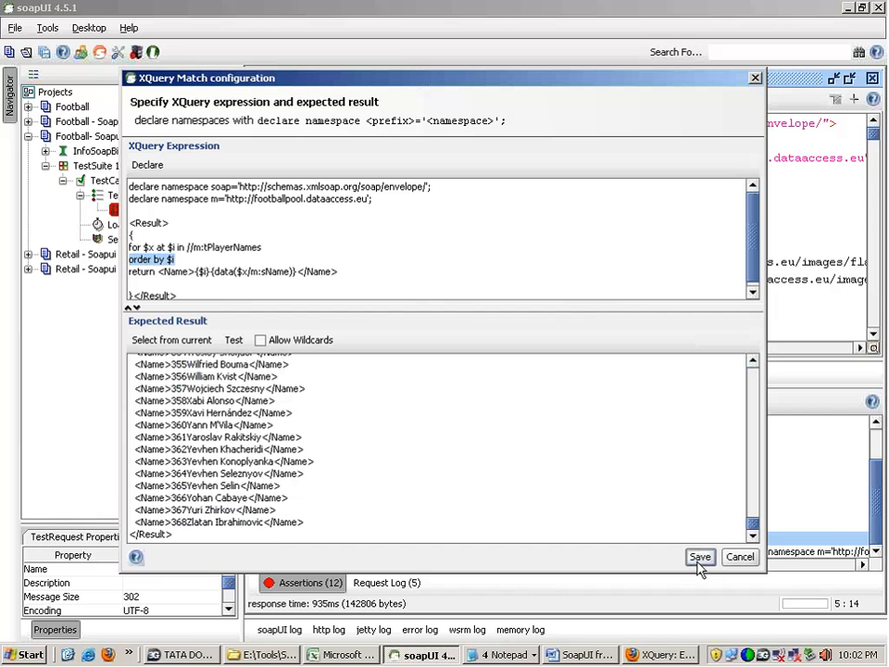
{"action": "double_click", "coordinate": [171, 248]}
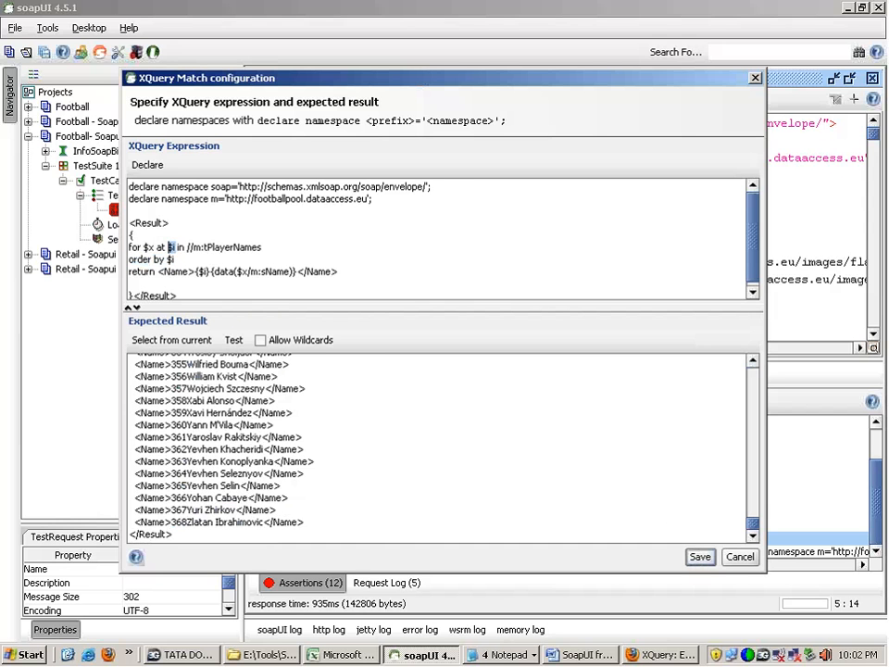
{"action": "left_click_drag", "start_coordinate": [181, 293], "coordinate": [128, 221]}
{"action": "key", "text": "ctrl+c"}
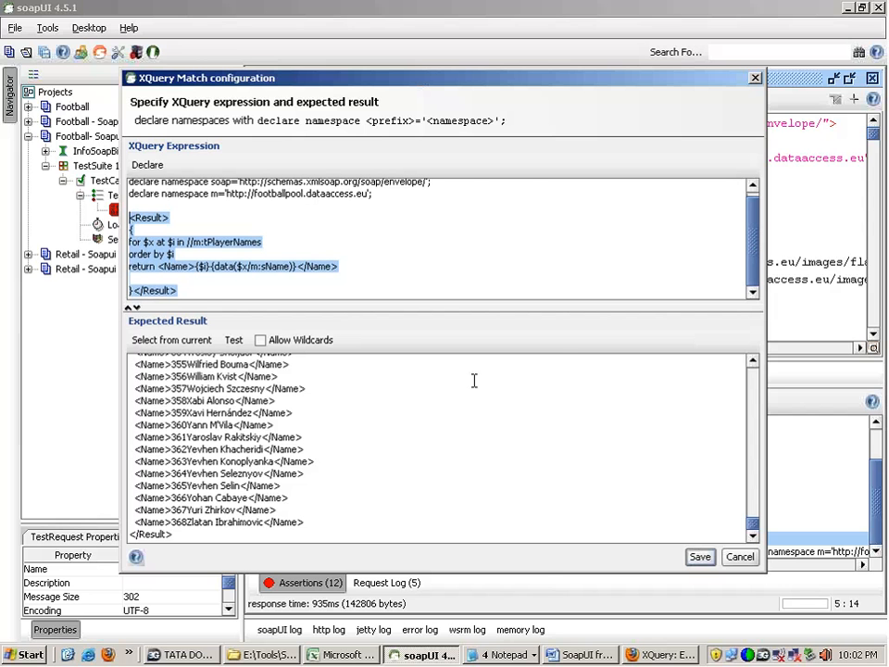
{"action": "left_click", "coordinate": [505, 655]}
{"action": "left_click", "coordinate": [504, 577]}
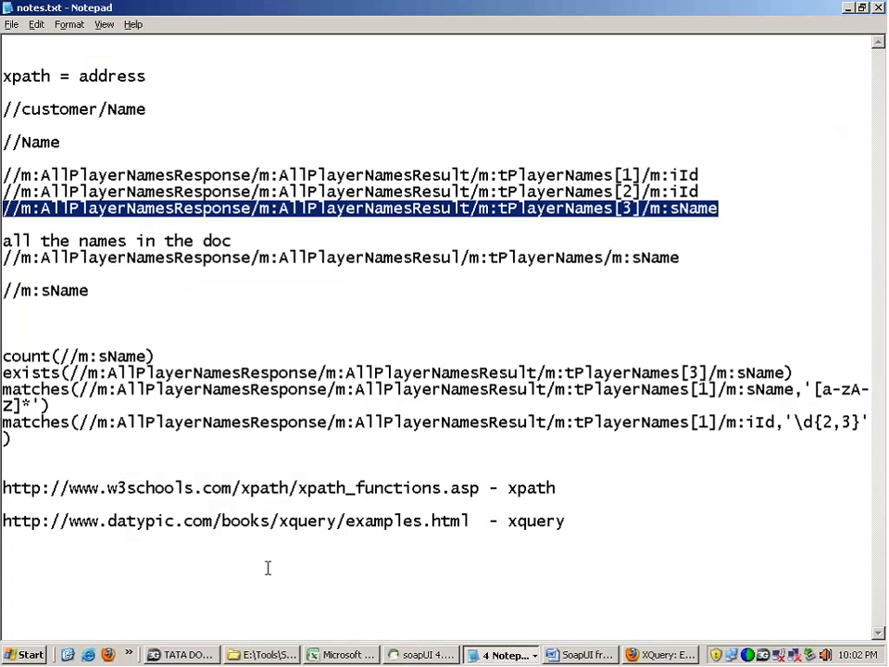
{"action": "left_click", "coordinate": [564, 521]}
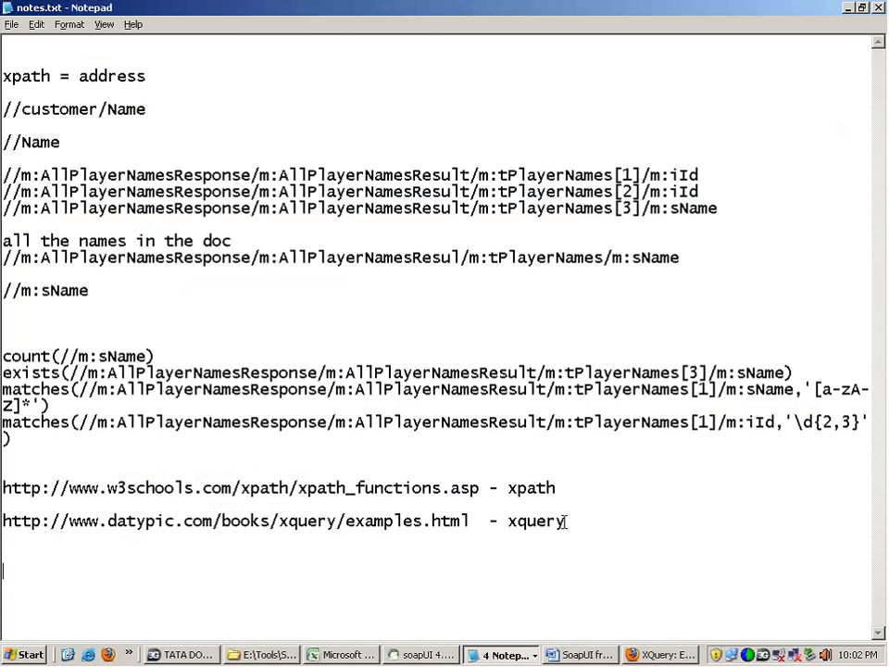
{"action": "key", "text": "ctrl+v"}
{"action": "key", "text": "alt+Tab"}
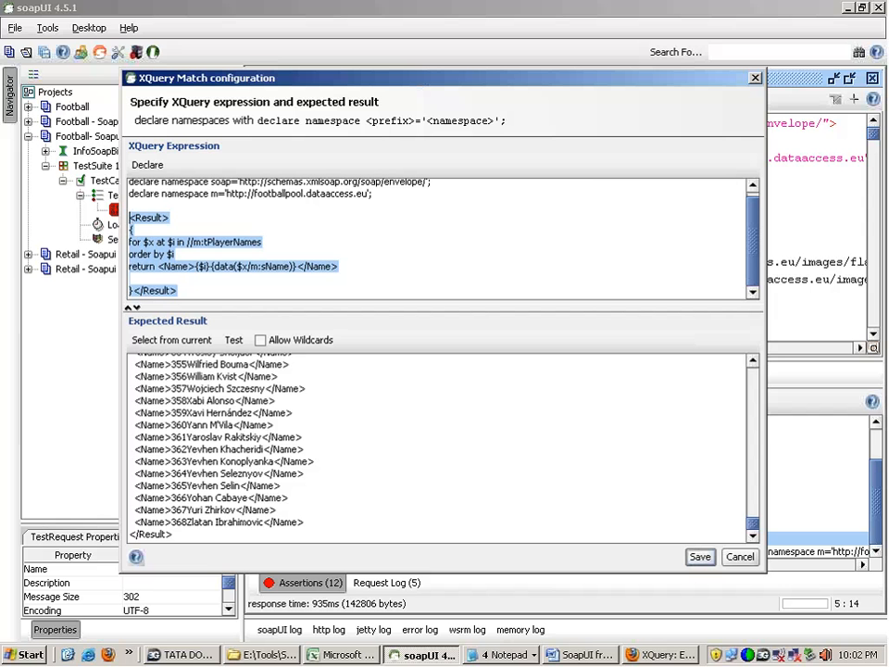
Step: Remove at $i from the for clause, $i from order by and {$i} from the return clause, and save the assertion
{"action": "left_click", "coordinate": [207, 241]}
{"action": "mouse_move", "coordinate": [168, 241]}
{"action": "left_mouse_down"}
{"action": "mouse_move", "coordinate": [155, 242]}
{"action": "mouse_move", "coordinate": [165, 254]}
{"action": "left_mouse_up"}
{"action": "key", "text": "Delete"}
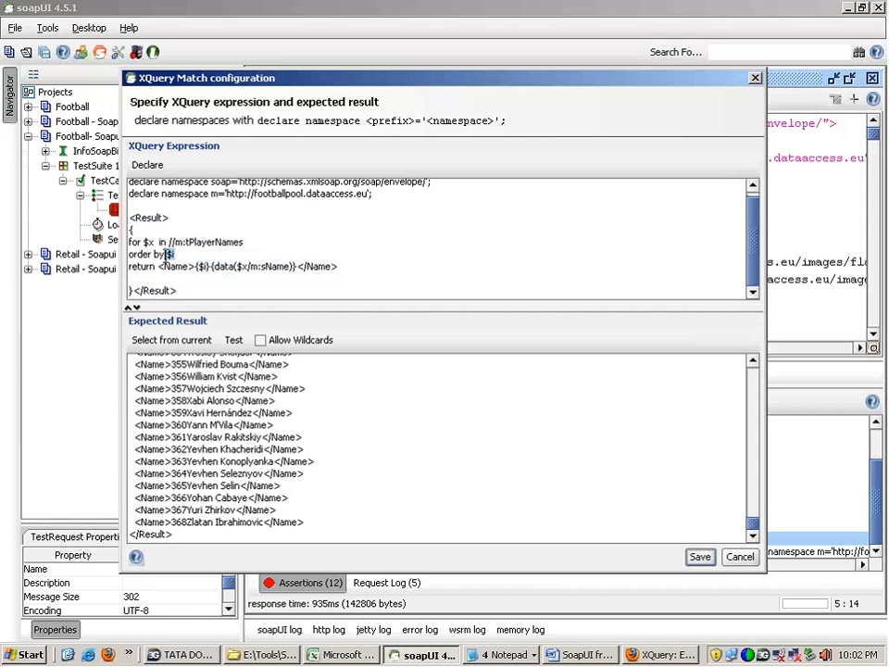
{"action": "key", "text": "Delete"}
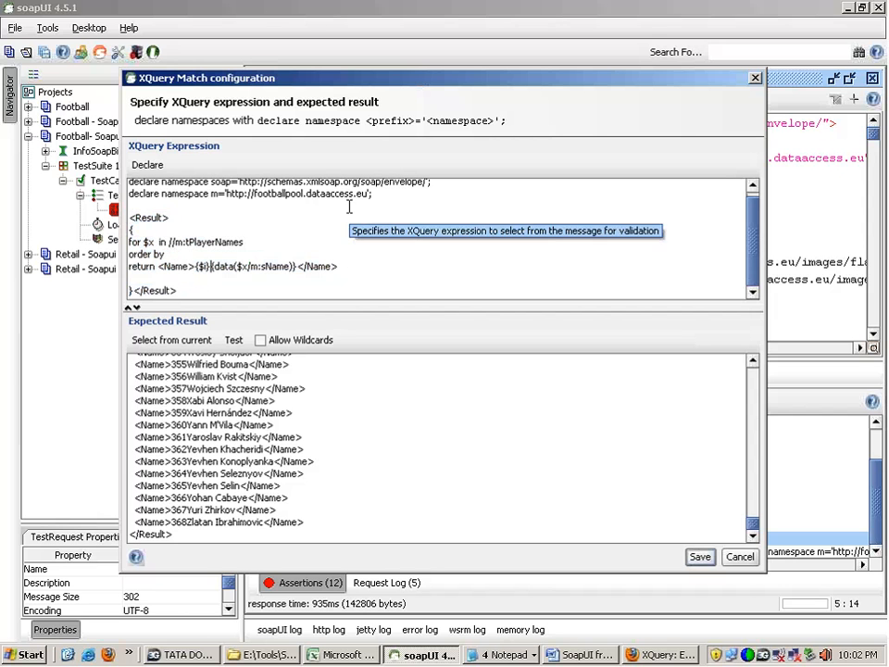
{"action": "key", "text": "BackSpace"}
{"action": "key", "text": "BackSpace"}
{"action": "key", "text": "BackSpace"}
{"action": "key", "text": "BackSpace"}
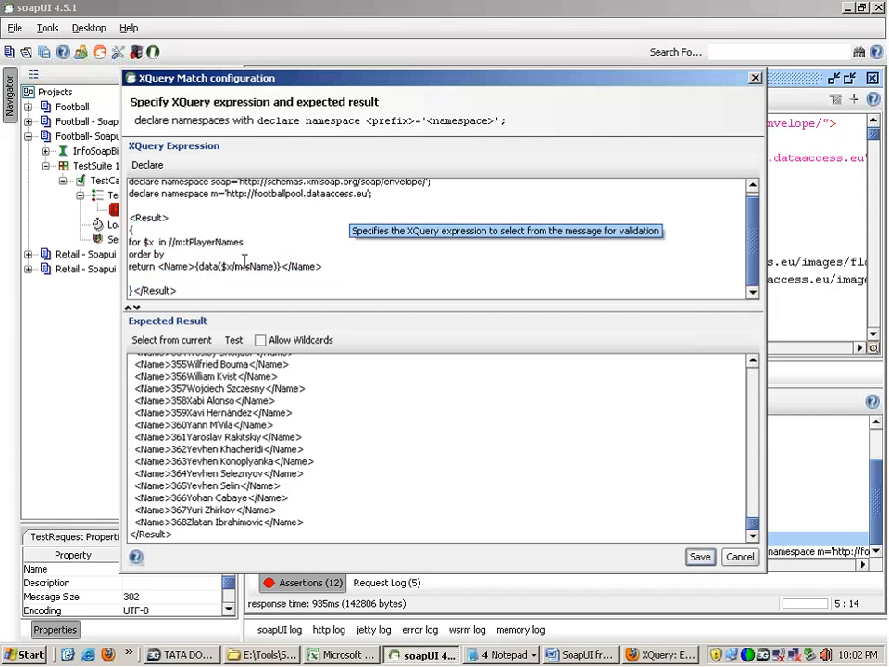
{"action": "left_click", "coordinate": [699, 557]}
Step: Locate the player id element in the response and complete the AllDetails order by clause with $x/m:iID
{"action": "left_click", "coordinate": [514, 210]}
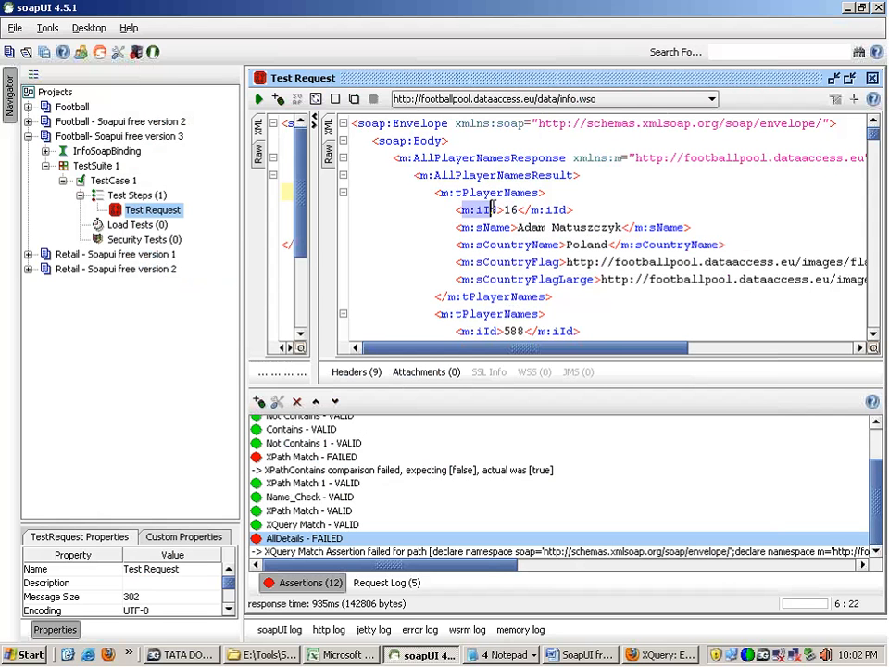
{"action": "left_click", "coordinate": [503, 209]}
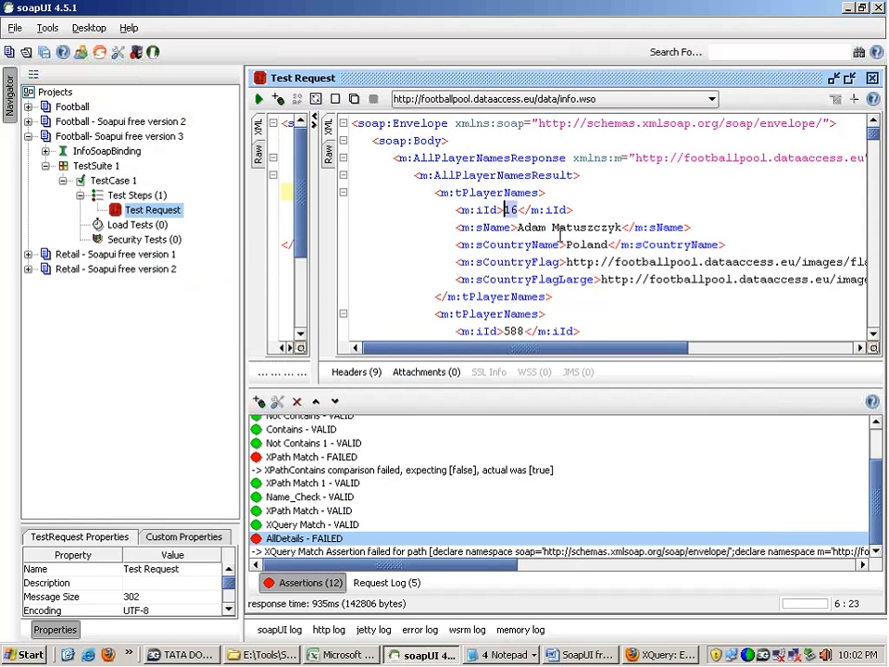
{"action": "left_click", "coordinate": [581, 227]}
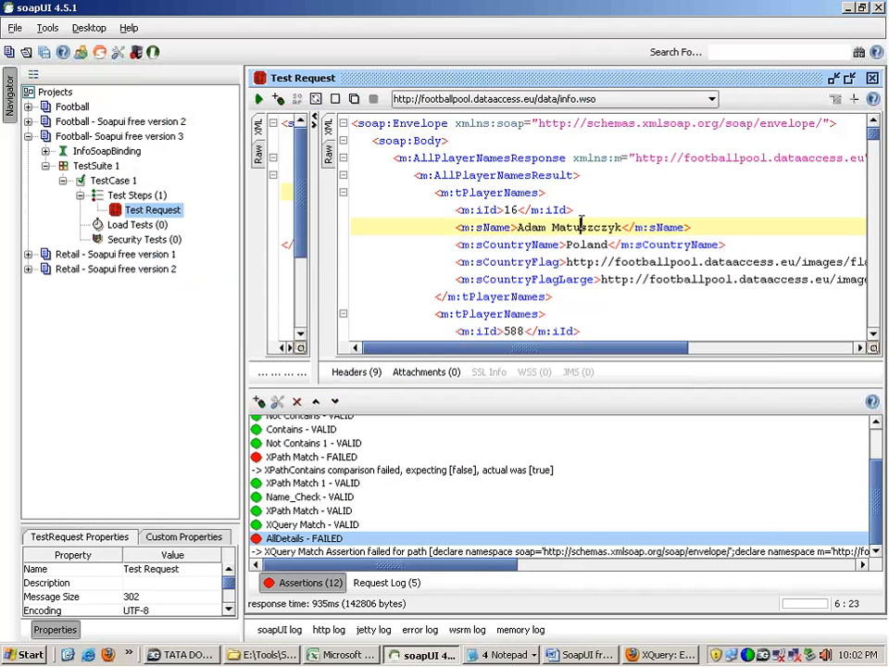
{"action": "left_click", "coordinate": [515, 210]}
{"action": "double_click", "coordinate": [515, 209]}
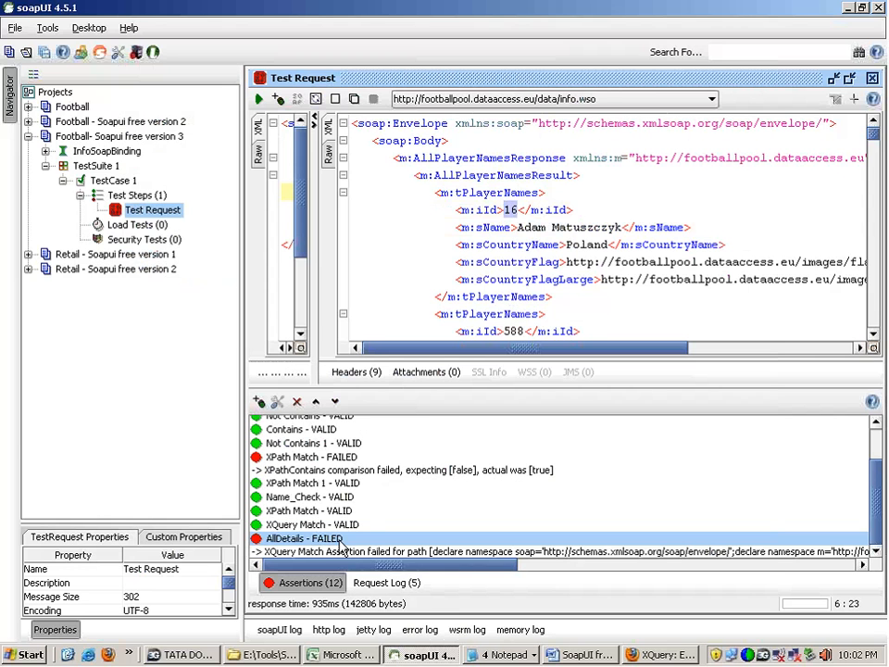
{"action": "double_click", "coordinate": [340, 539]}
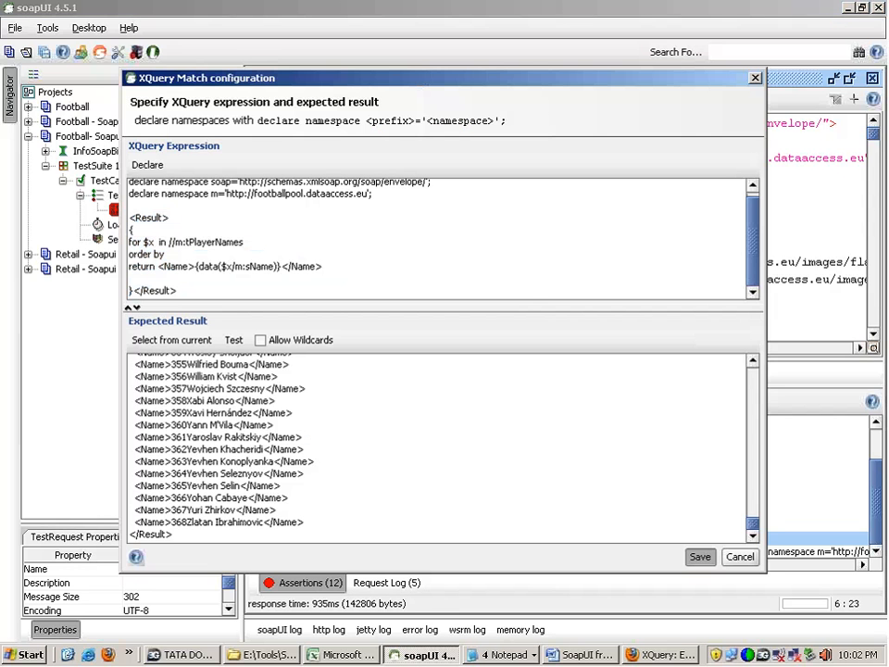
{"action": "left_click", "coordinate": [157, 241]}
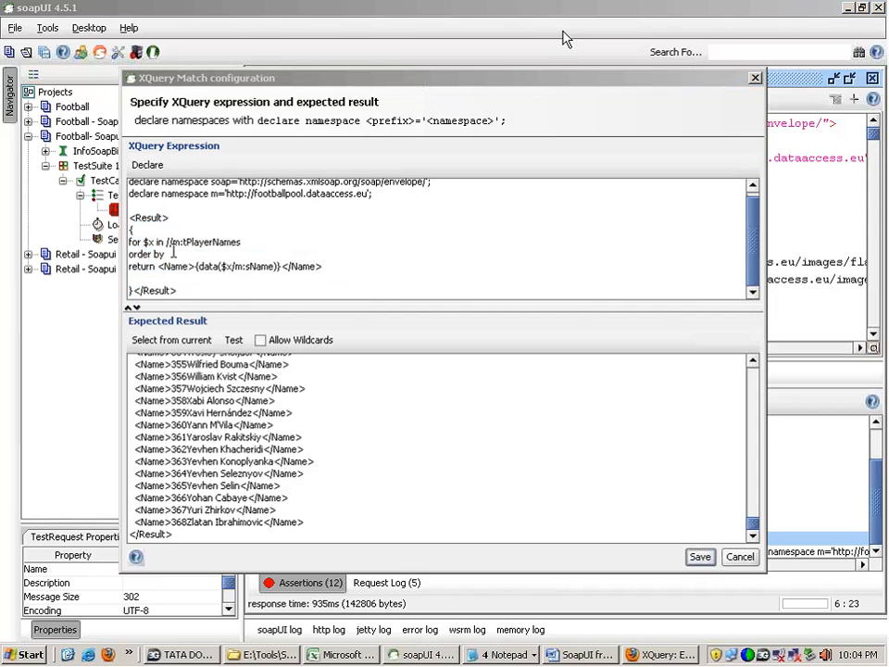
{"action": "left_click", "coordinate": [185, 254]}
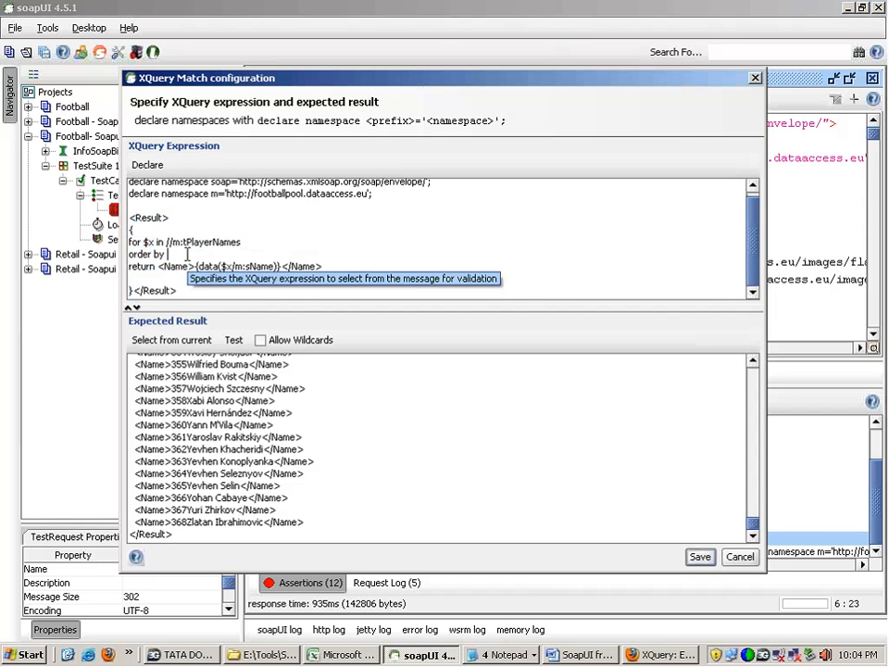
{"action": "type", "text": "$x"}
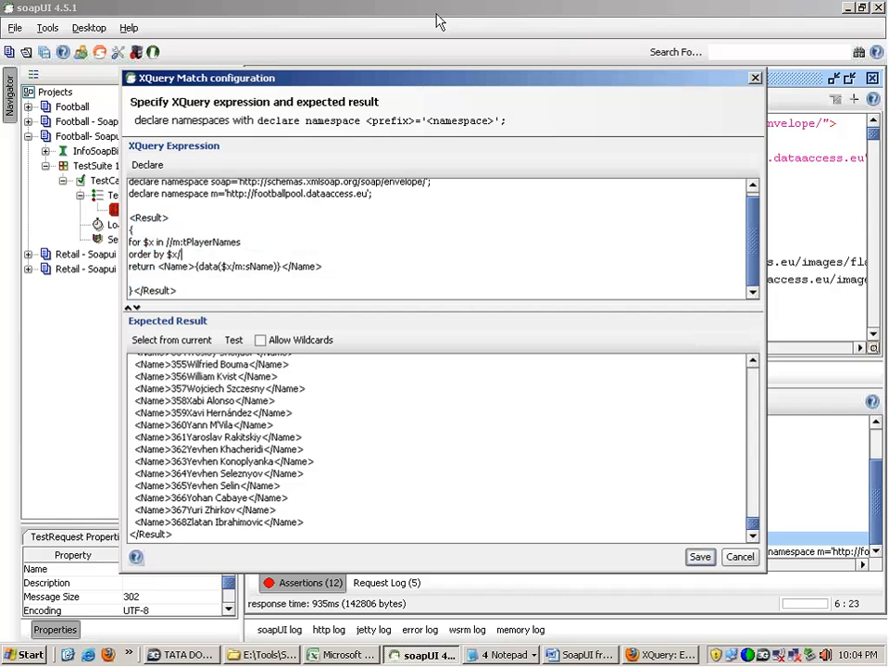
{"action": "type", "text": "/m:iId"}
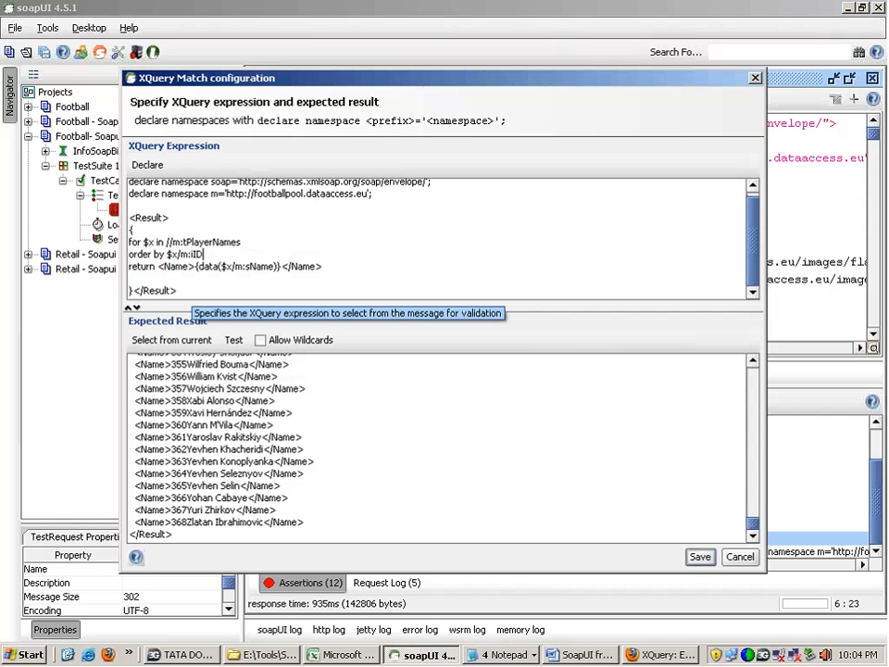
Step: Regenerate the expected result for the $x/m:iID ordering, review the listed names and save the assertion
{"action": "left_click", "coordinate": [157, 342]}
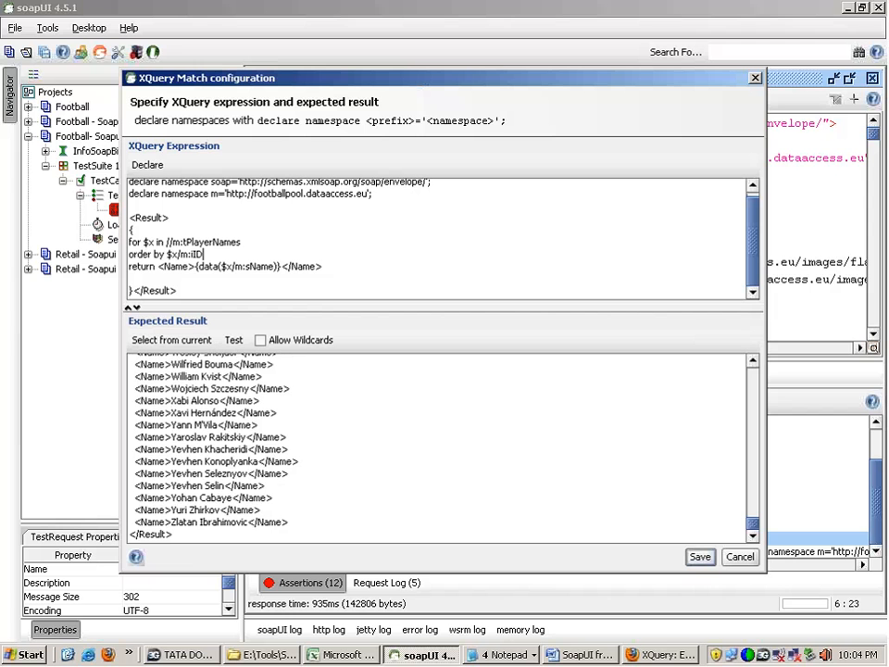
{"action": "scroll", "coordinate": [570, 398], "scroll_direction": "up", "scroll_amount": 20}
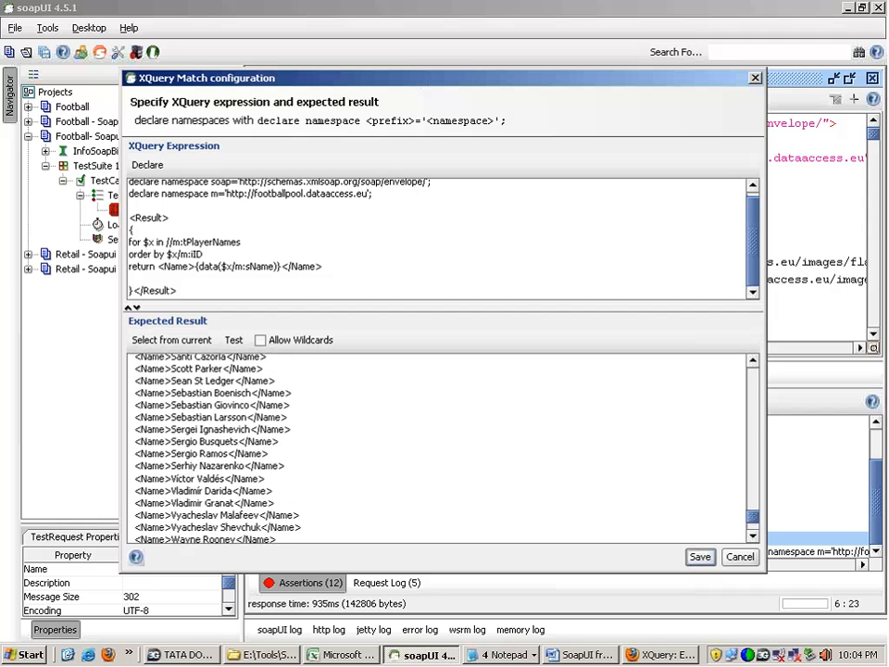
{"action": "scroll", "coordinate": [139, 389], "scroll_direction": "up", "scroll_amount": 5}
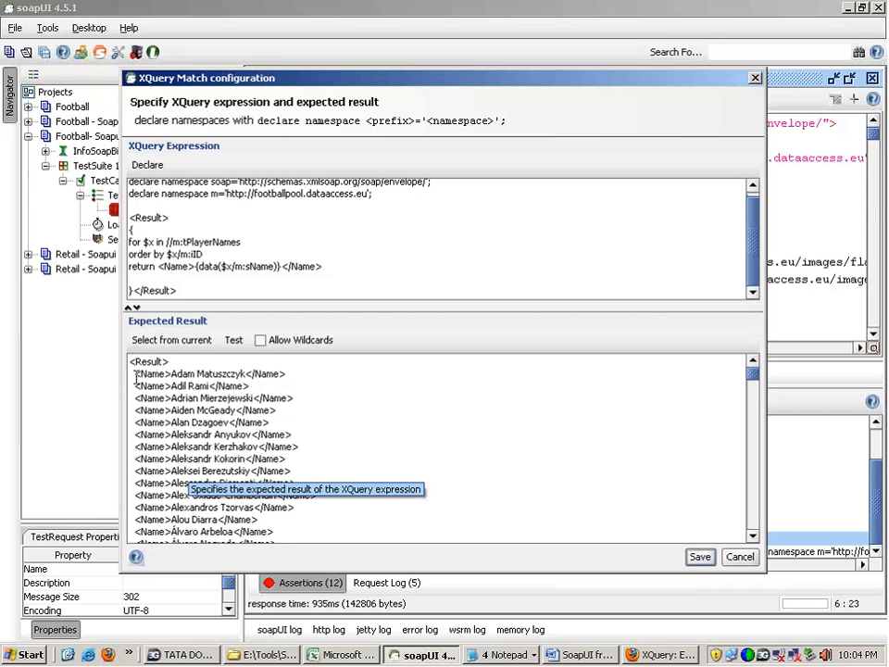
{"action": "left_click_drag", "start_coordinate": [136, 376], "coordinate": [307, 555]}
{"action": "left_click", "coordinate": [169, 341]}
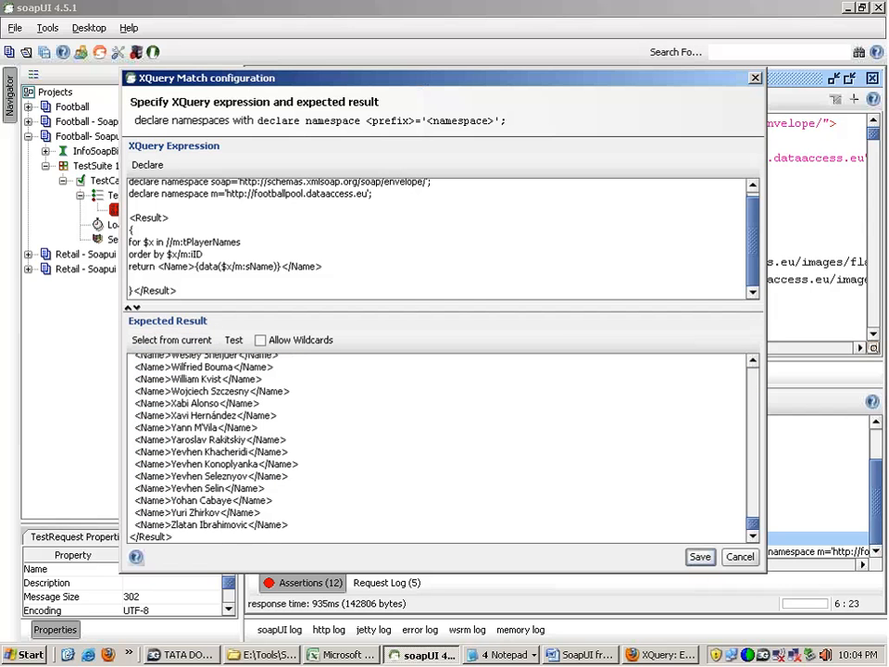
{"action": "left_click", "coordinate": [700, 558]}
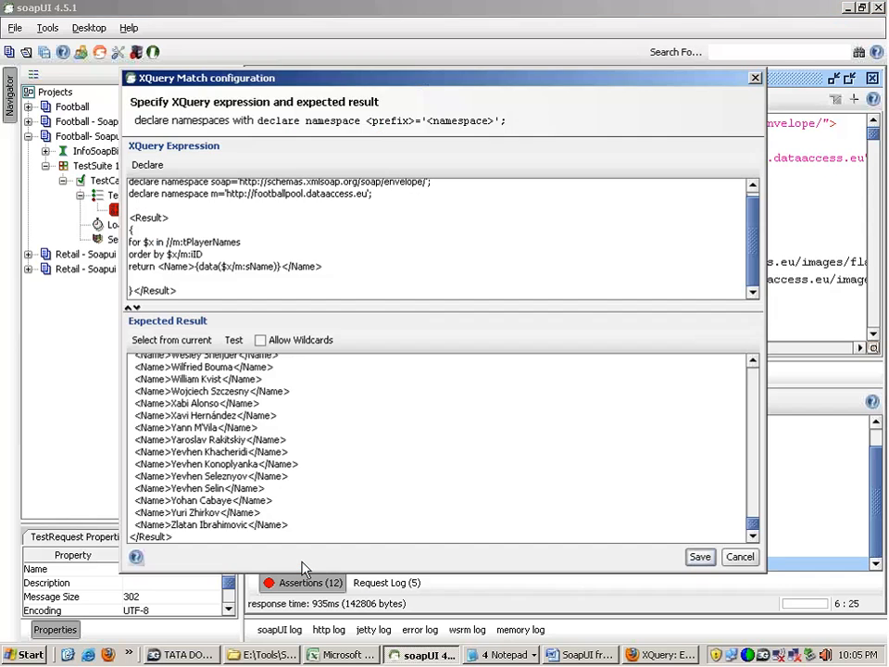
Step: Reopen AllDetails, correct the order by clause to $x/m:iId and regenerate the expected result from the current response
{"action": "double_click", "coordinate": [301, 563]}
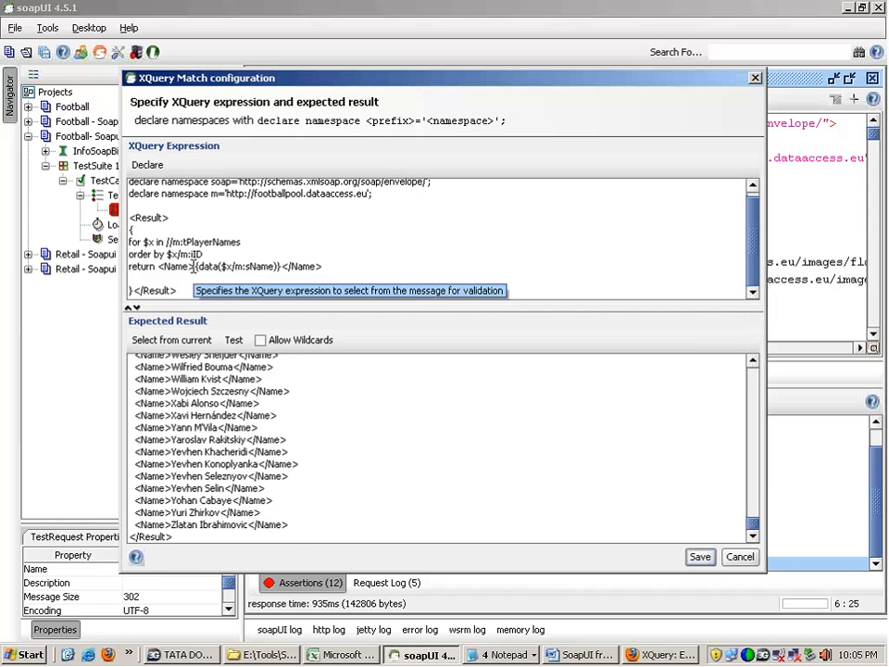
{"action": "left_click_drag", "start_coordinate": [210, 254], "coordinate": [128, 255]}
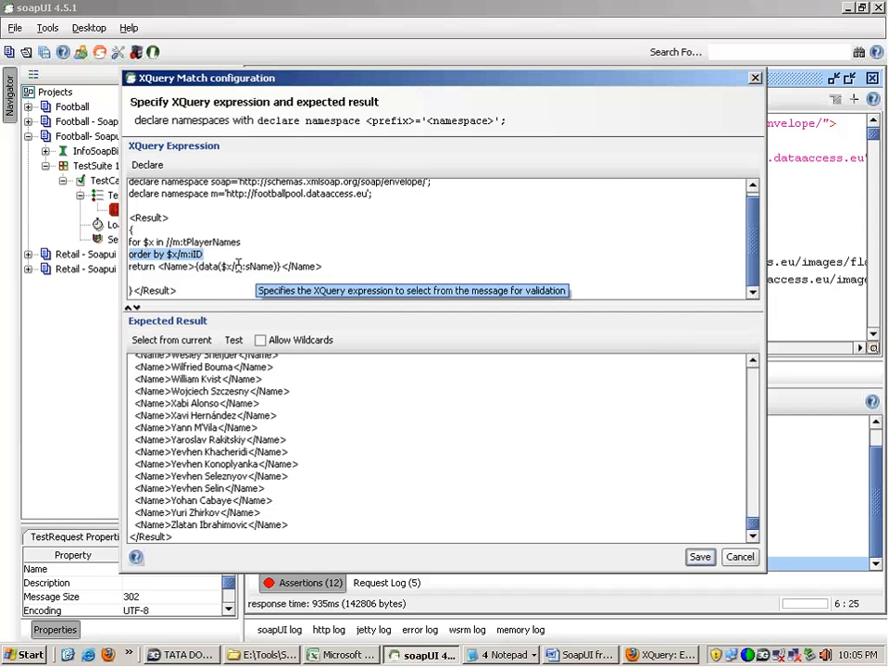
{"action": "left_click", "coordinate": [699, 557]}
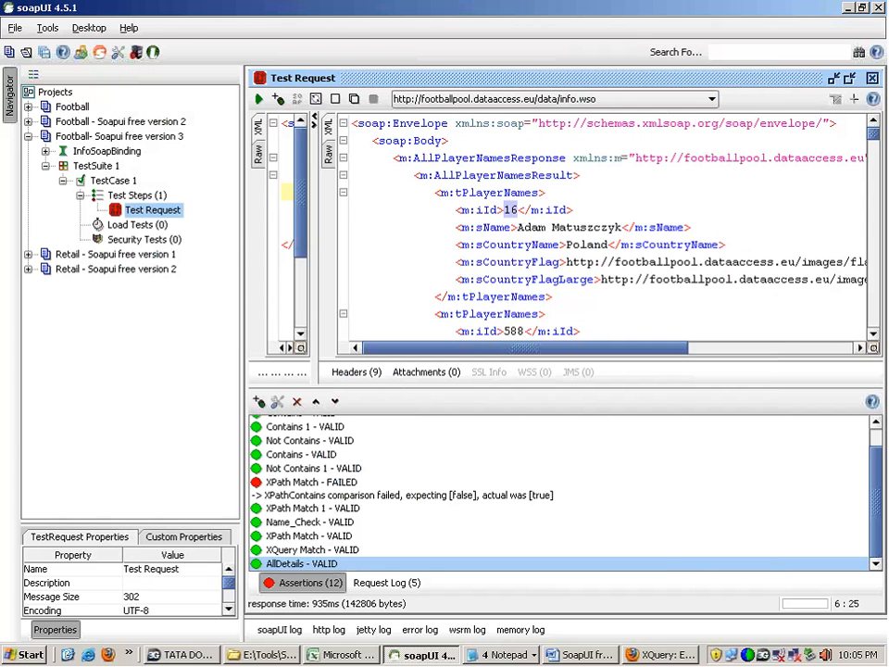
{"action": "double_click", "coordinate": [315, 562]}
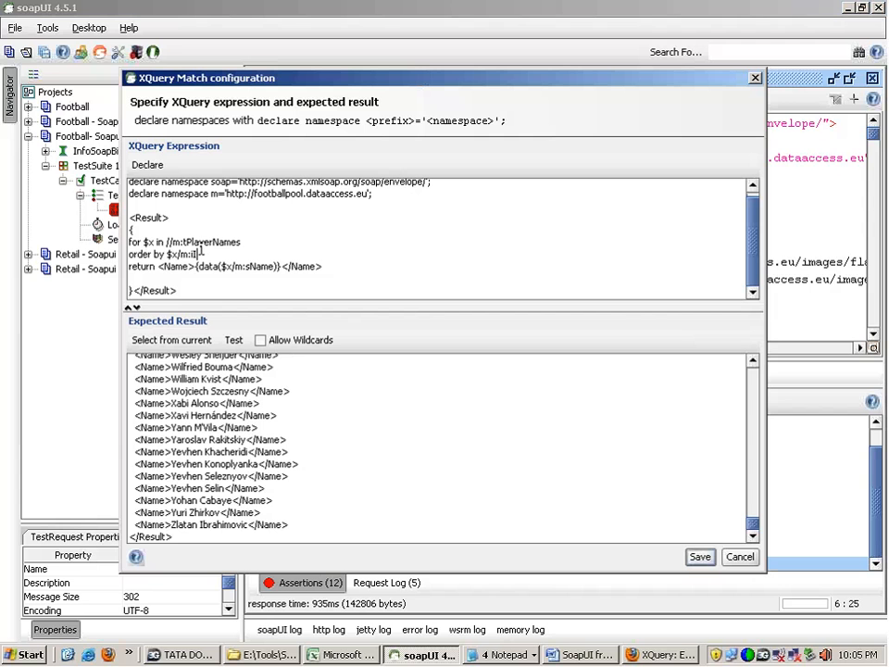
{"action": "type", "text": "d"}
{"action": "left_click", "coordinate": [172, 339]}
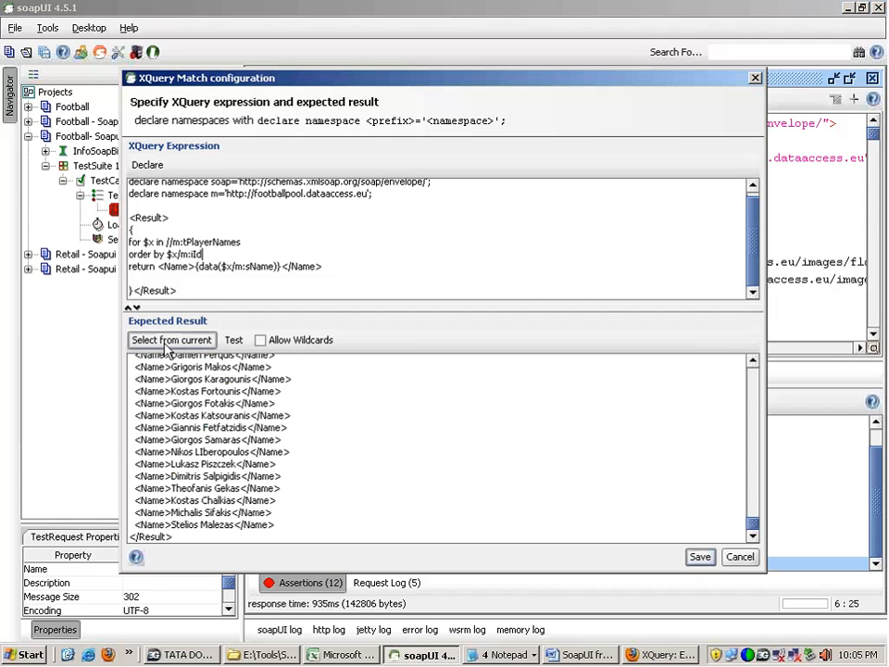
Step: Examine the order of the first <Name> entries in the expected result, regenerating it once more from the current response
{"action": "left_click", "coordinate": [752, 519]}
{"action": "left_click_drag", "start_coordinate": [752, 519], "coordinate": [705, 365]}
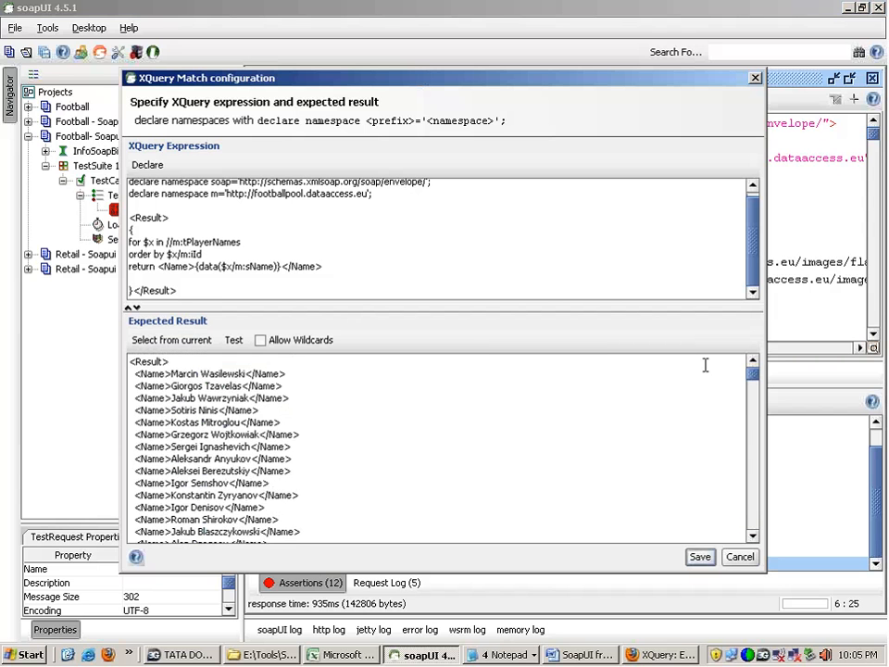
{"action": "double_click", "coordinate": [182, 373]}
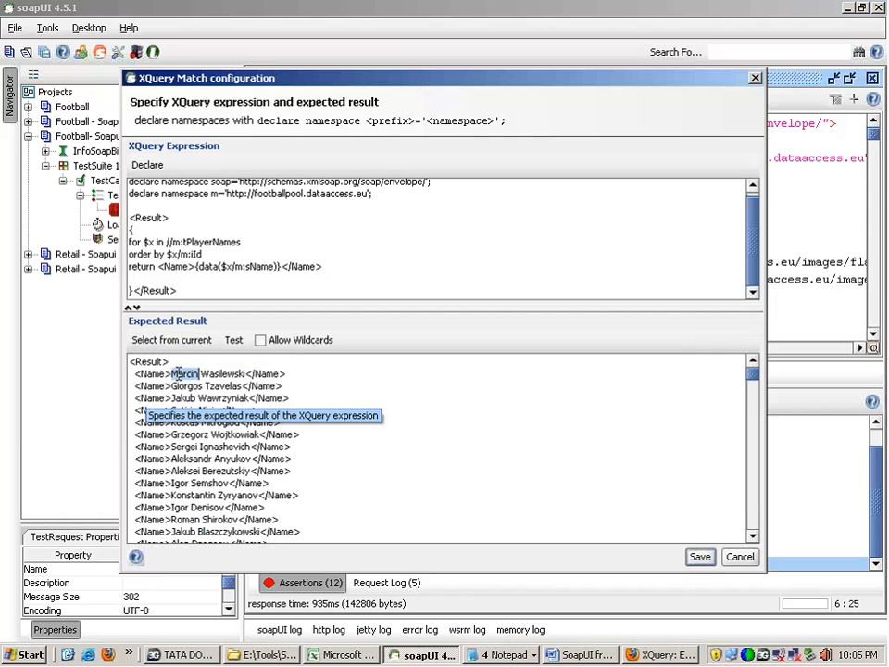
{"action": "double_click", "coordinate": [184, 385]}
{"action": "double_click", "coordinate": [185, 422]}
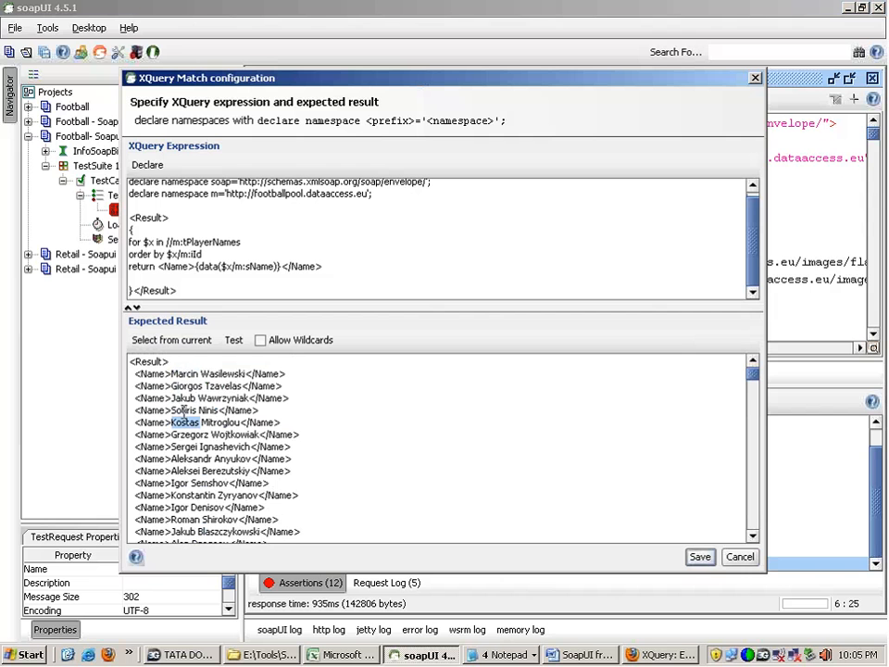
{"action": "double_click", "coordinate": [183, 409]}
{"action": "double_click", "coordinate": [183, 398]}
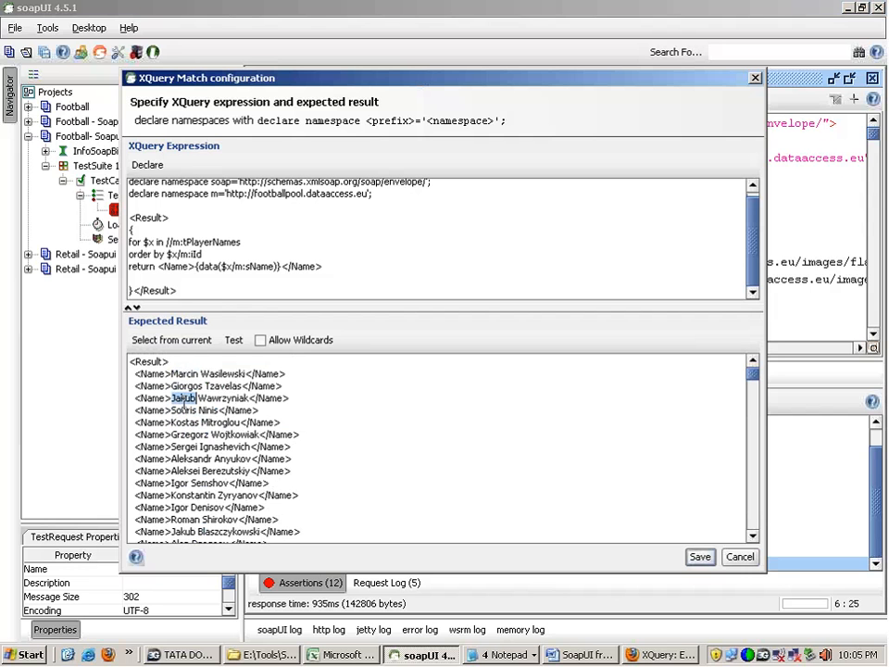
{"action": "left_click", "coordinate": [168, 341]}
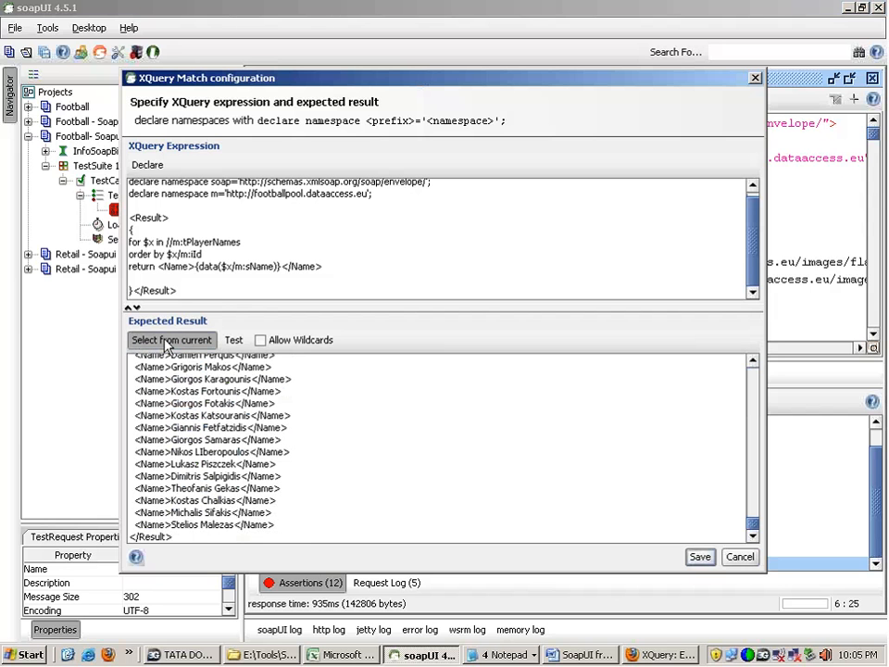
{"action": "left_click_drag", "start_coordinate": [752, 535], "coordinate": [751, 370]}
{"action": "triple_click", "coordinate": [239, 408]}
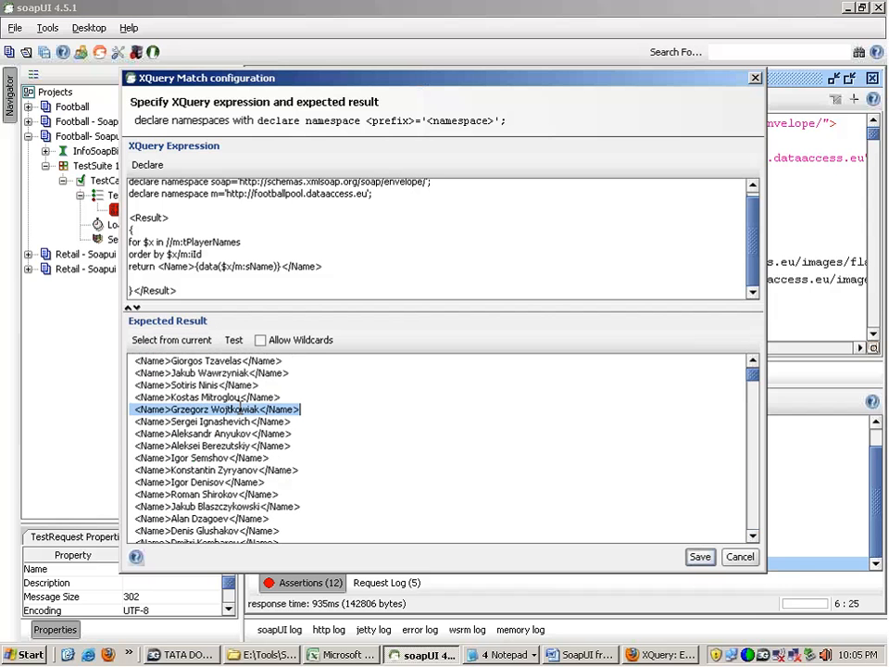
Step: Test the query ordered by $x/m:iId against the current response, review the expected names and save the AllDetails assertion
{"action": "left_click", "coordinate": [201, 254]}
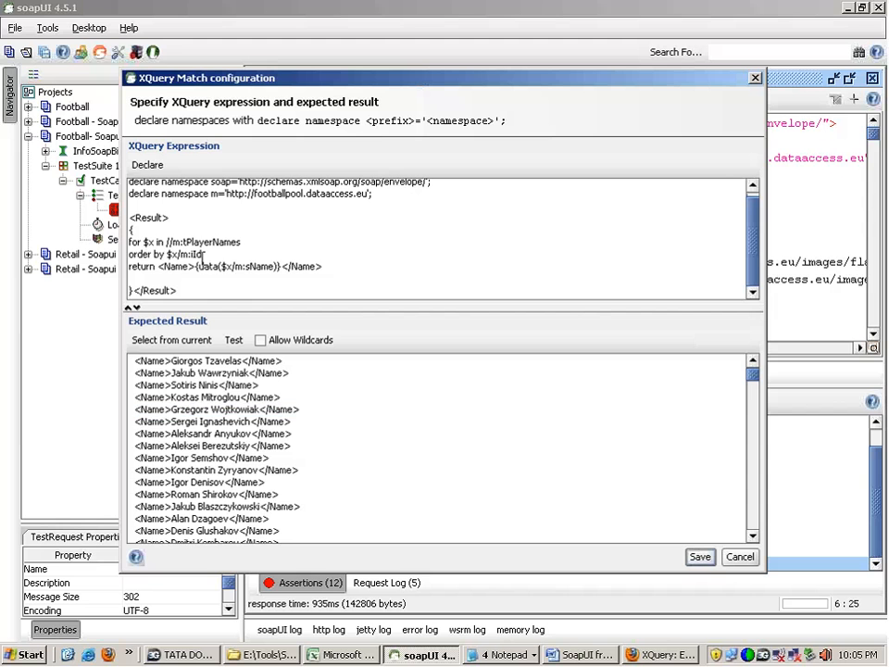
{"action": "left_click_drag", "start_coordinate": [180, 291], "coordinate": [128, 216]}
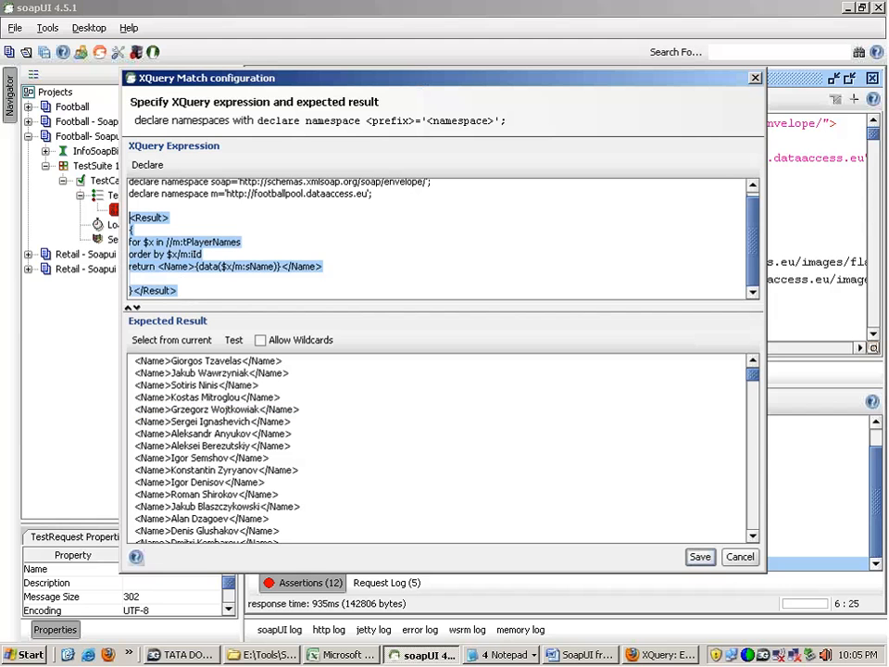
{"action": "left_click_drag", "start_coordinate": [211, 385], "coordinate": [294, 446]}
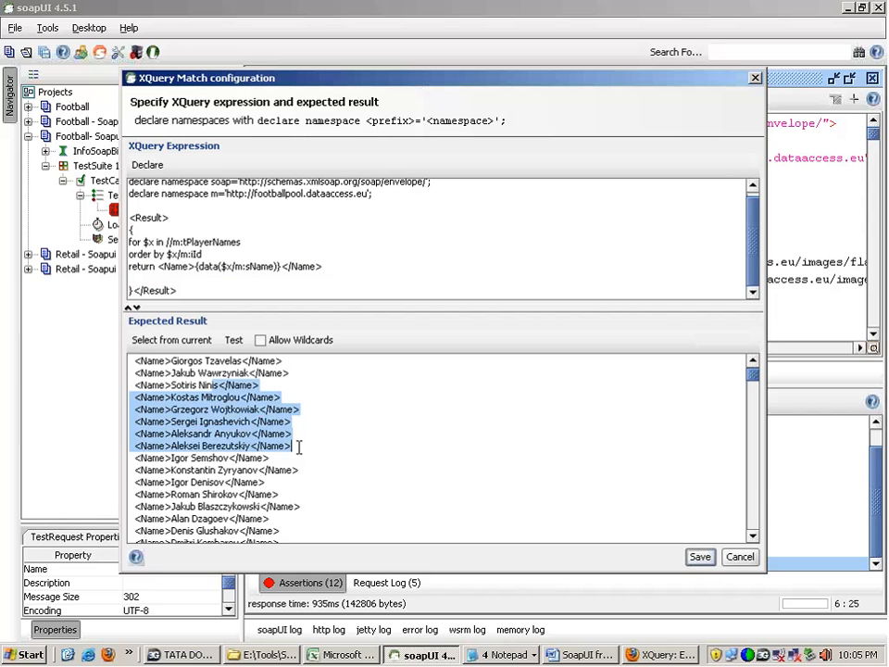
{"action": "left_click", "coordinate": [236, 340]}
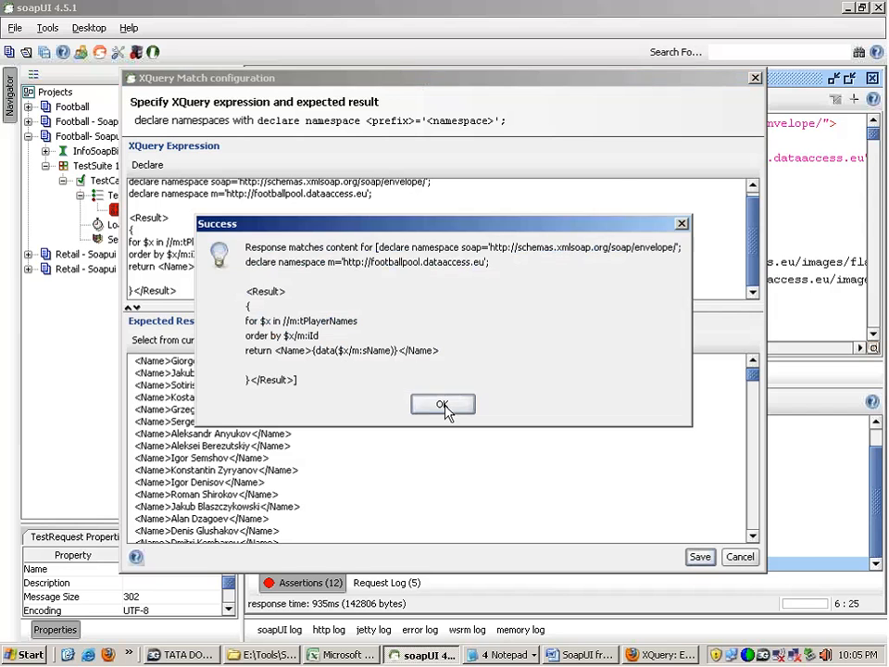
{"action": "left_click", "coordinate": [447, 411]}
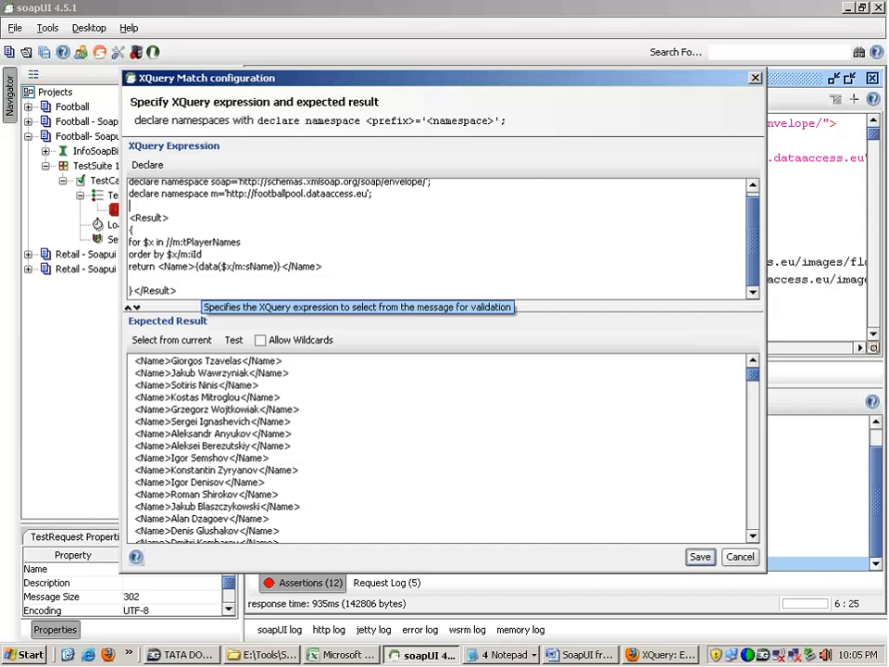
{"action": "left_click_drag", "start_coordinate": [280, 532], "coordinate": [132, 359]}
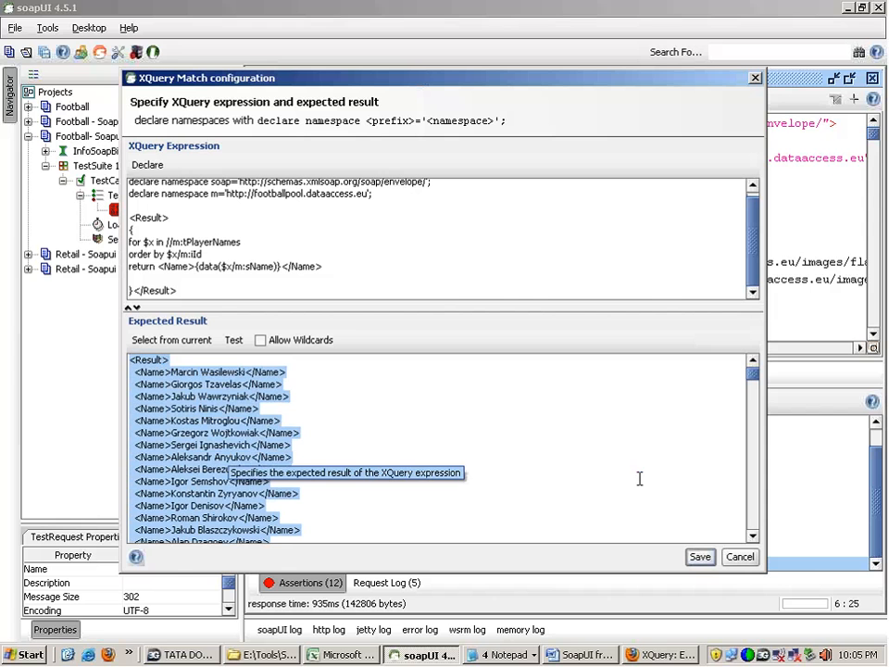
{"action": "left_click", "coordinate": [700, 557]}
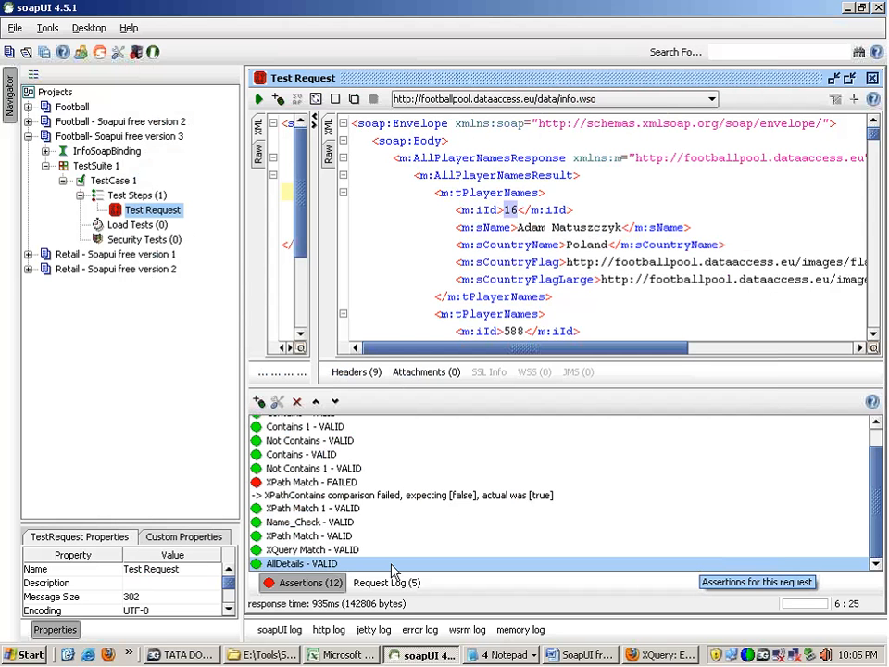
Step: Reopen AllDetails, copy the <Result> query block ordered by $x/m:iId and switch to notes.txt in Notepad
{"action": "double_click", "coordinate": [391, 565]}
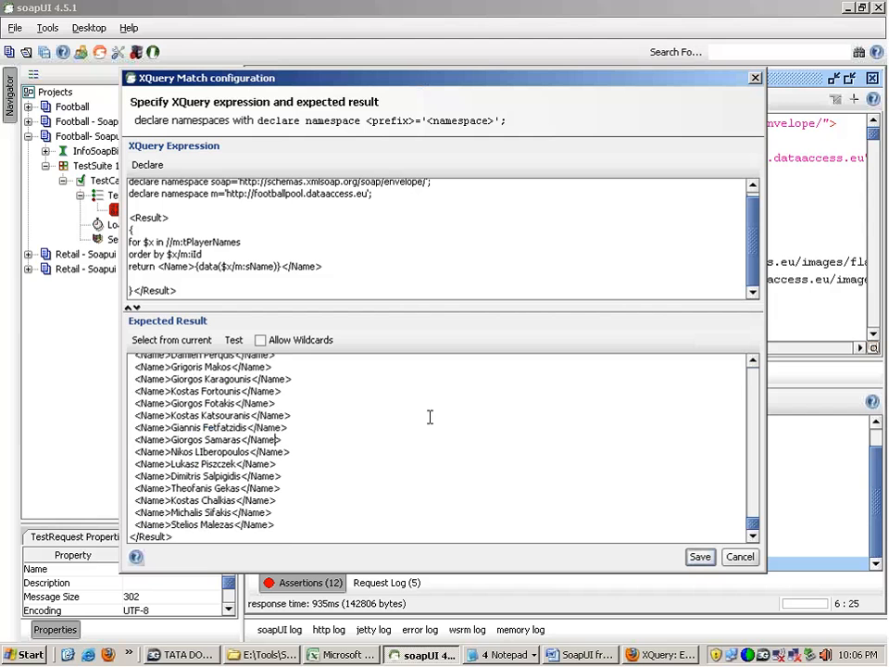
{"action": "scroll", "coordinate": [567, 394], "scroll_direction": "up", "scroll_amount": 10}
{"action": "scroll", "coordinate": [567, 394], "scroll_direction": "up", "scroll_amount": 10}
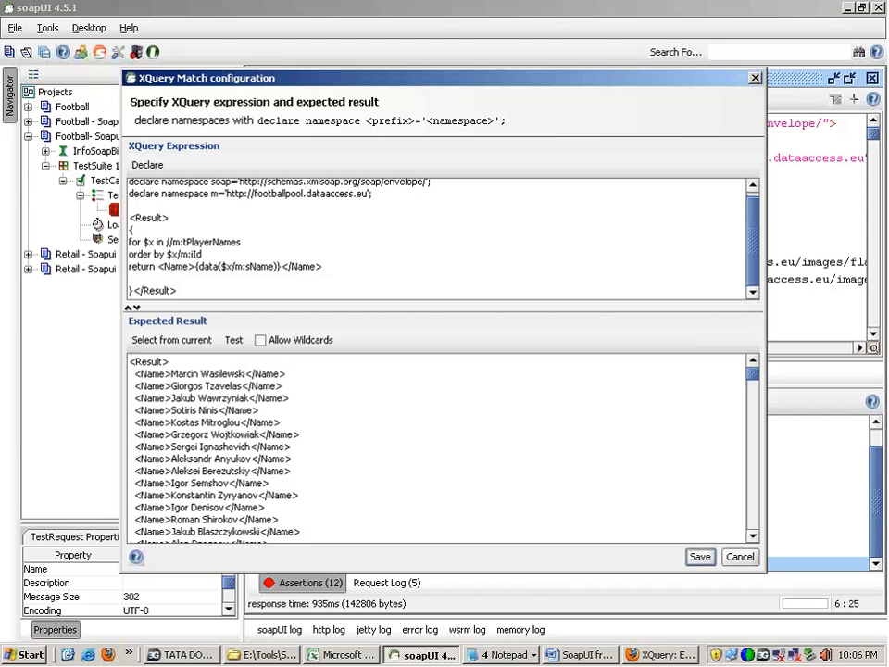
{"action": "left_click_drag", "start_coordinate": [178, 289], "coordinate": [102, 209]}
{"action": "key", "text": "ctrl+c"}
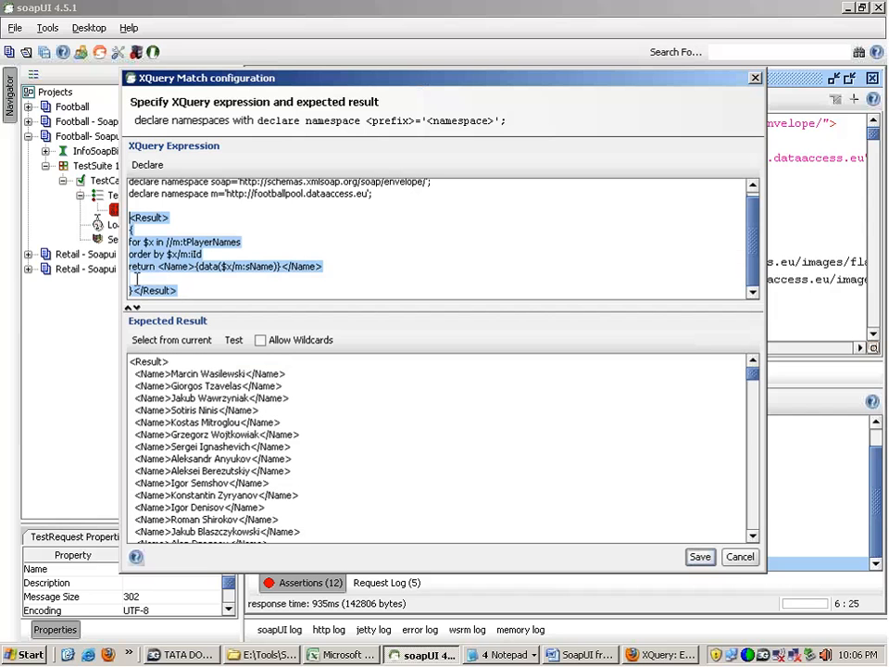
{"action": "left_click", "coordinate": [505, 655]}
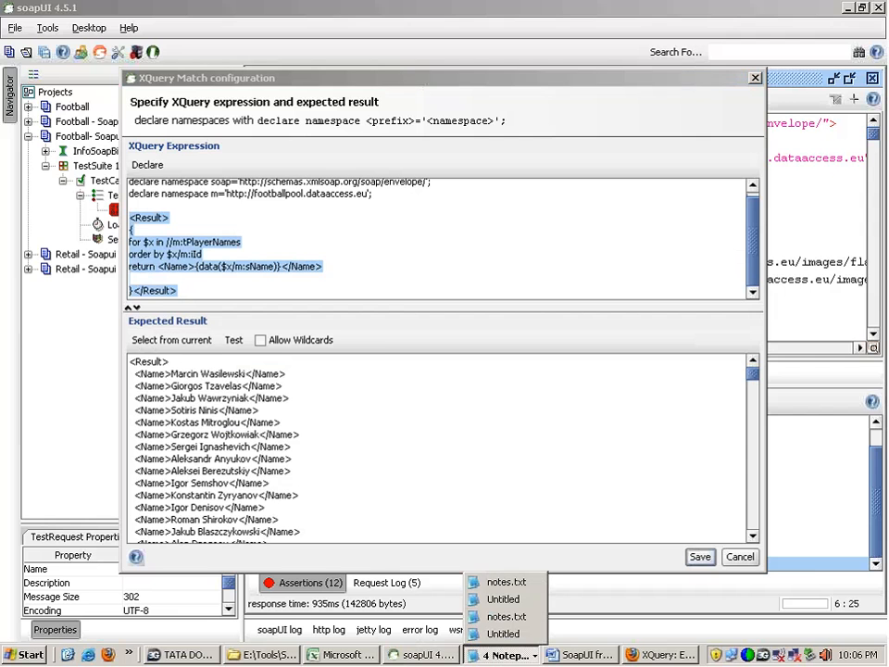
{"action": "left_click", "coordinate": [509, 615]}
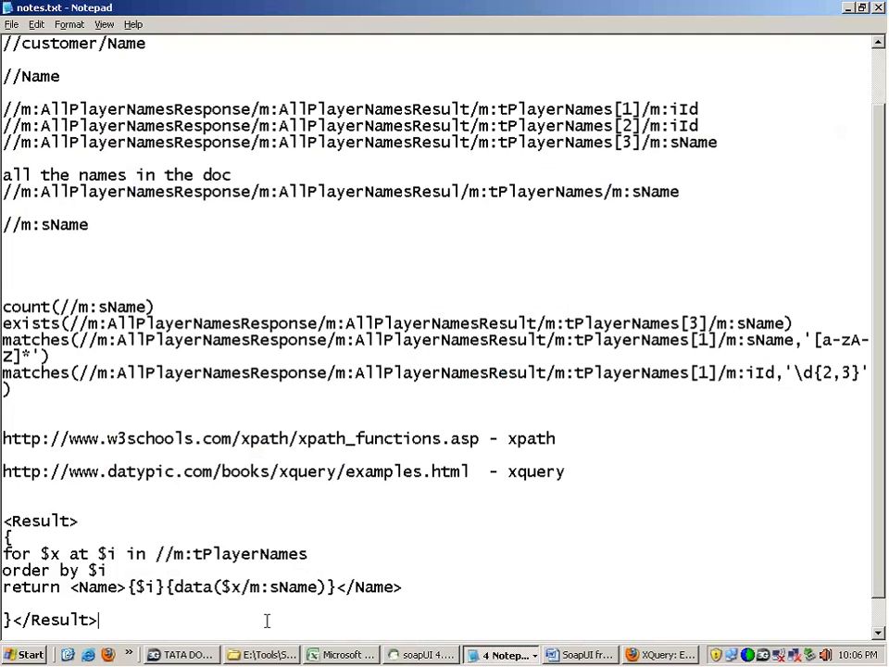
Step: Add a separator line of equals signs below the last query in notes.txt and paste the copied query beneath it
{"action": "key", "text": "Return"}
{"action": "type", "text": "-="}
{"action": "key", "text": "BackSpace"}
{"action": "key", "text": "BackSpace"}
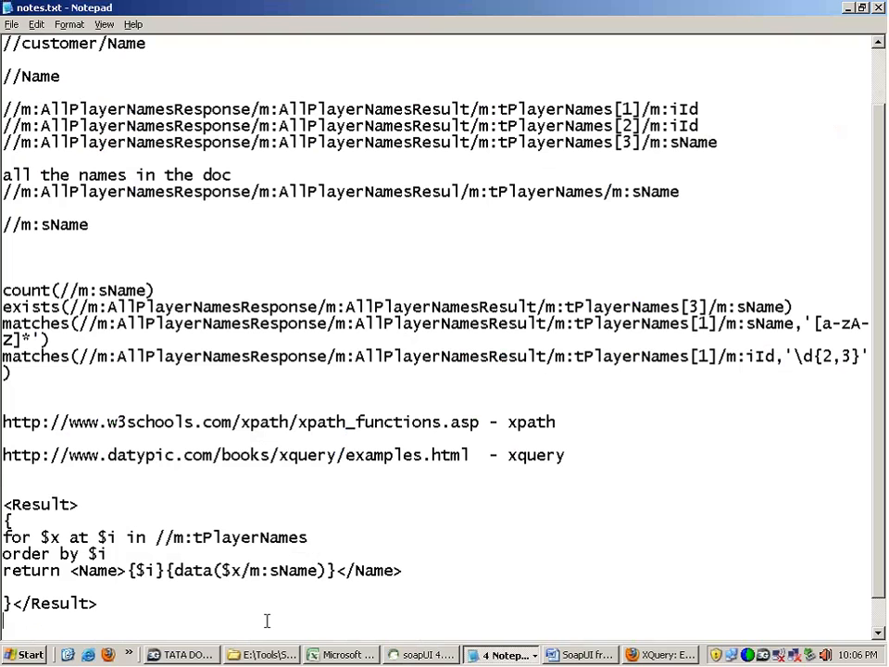
{"action": "type", "text": "============="}
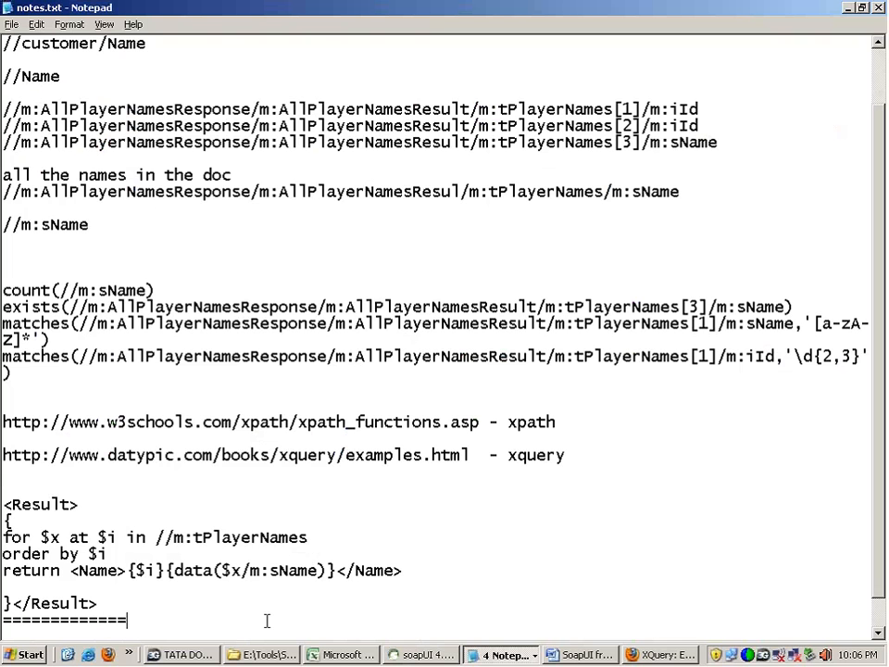
{"action": "type", "text": "========================================"}
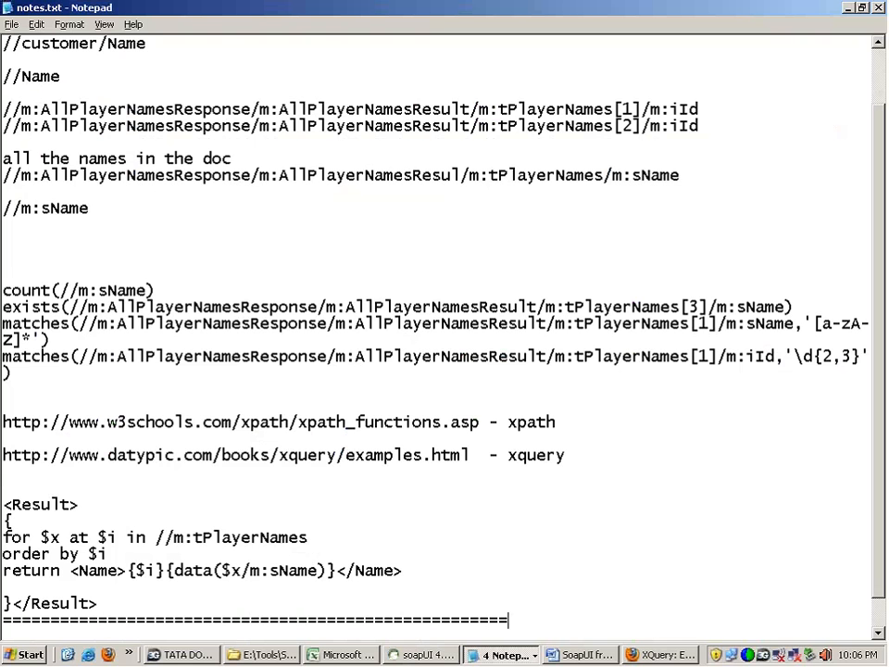
{"action": "key", "text": "Return"}
{"action": "key", "text": "ctrl+v"}
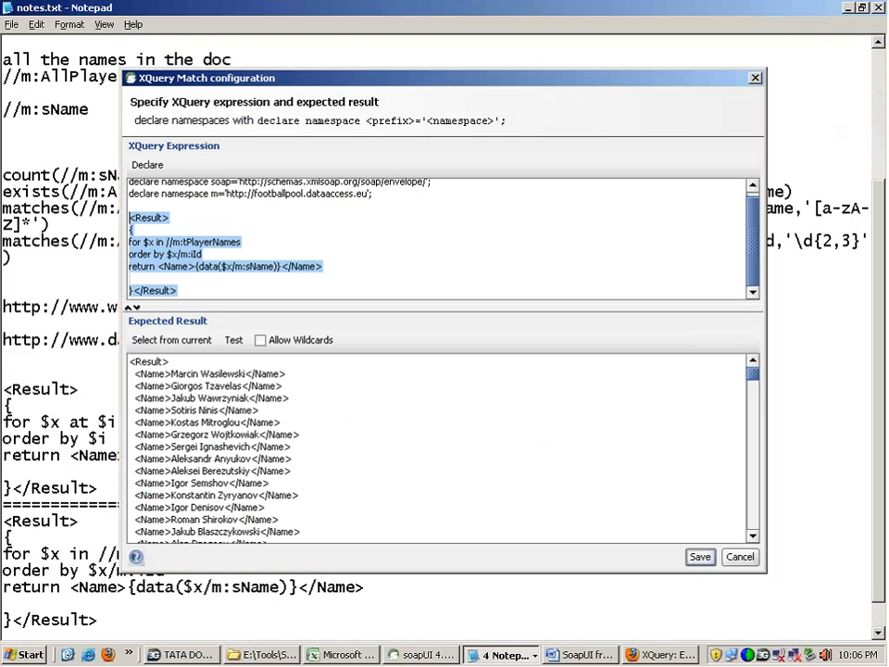
Step: Switch back to soapUI and save AllDetails, then reopen it after locating the first player's m:sCountryName value in the response
{"action": "left_click", "coordinate": [271, 257]}
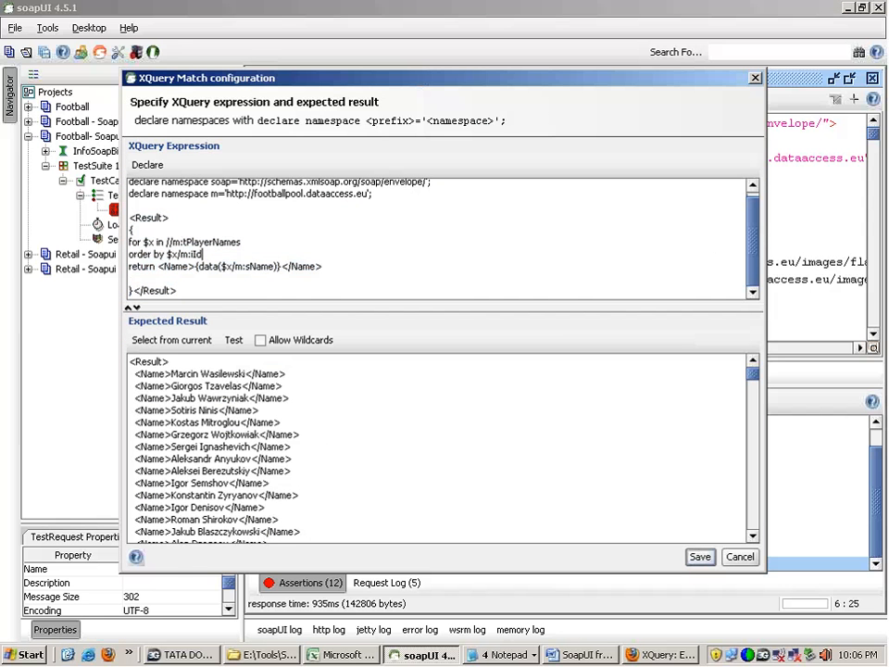
{"action": "left_click", "coordinate": [699, 556]}
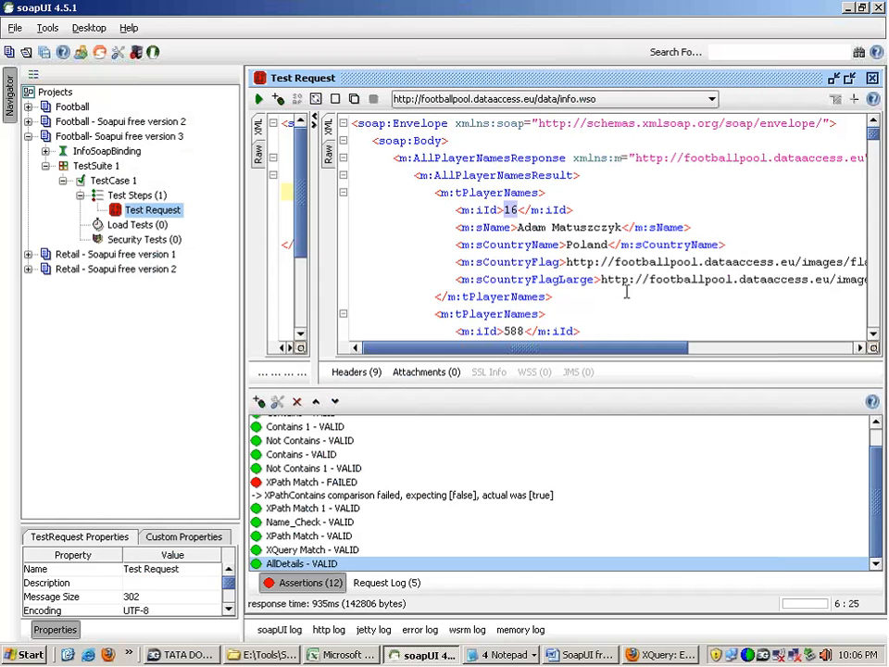
{"action": "double_click", "coordinate": [593, 246]}
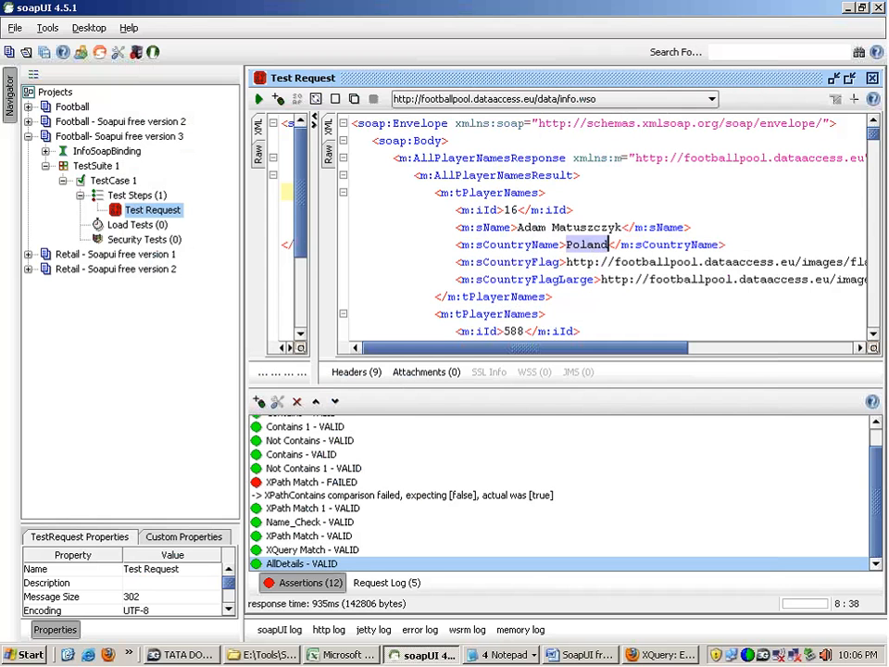
{"action": "double_click", "coordinate": [334, 565]}
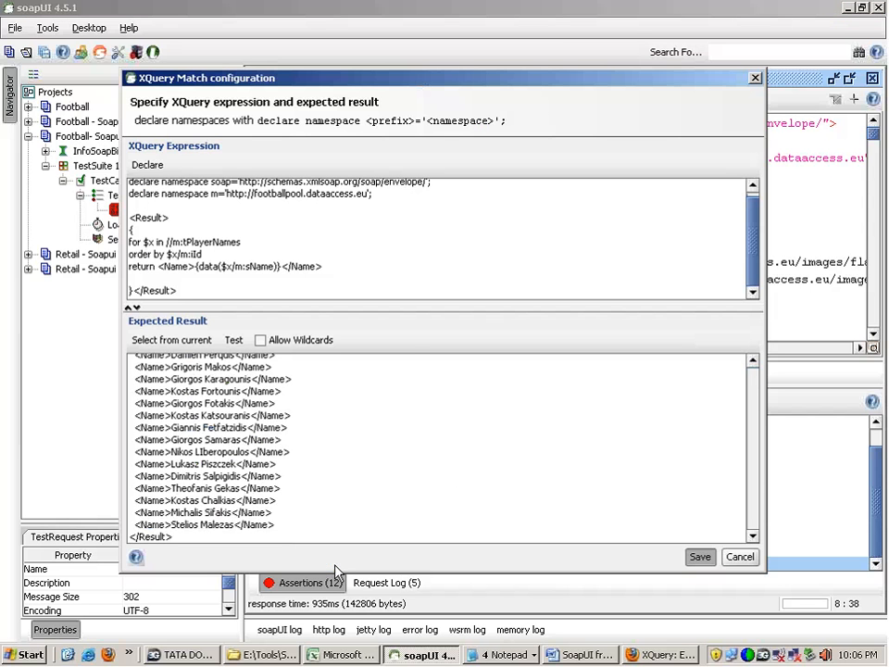
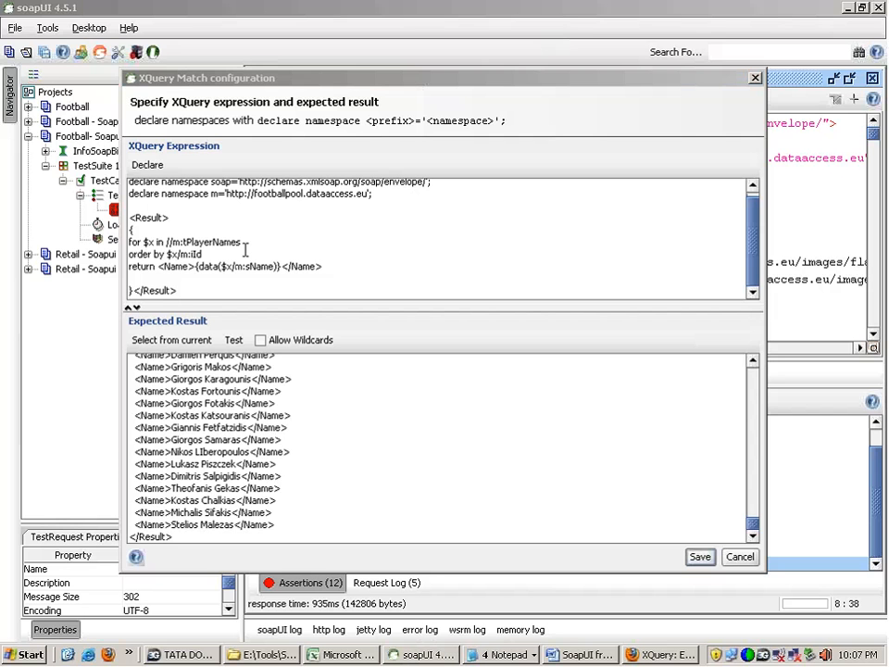
Step: Insert a where clause beginning with $x/ between the for and order by lines of the query and save AllDetails
{"action": "triple_click", "coordinate": [176, 254]}
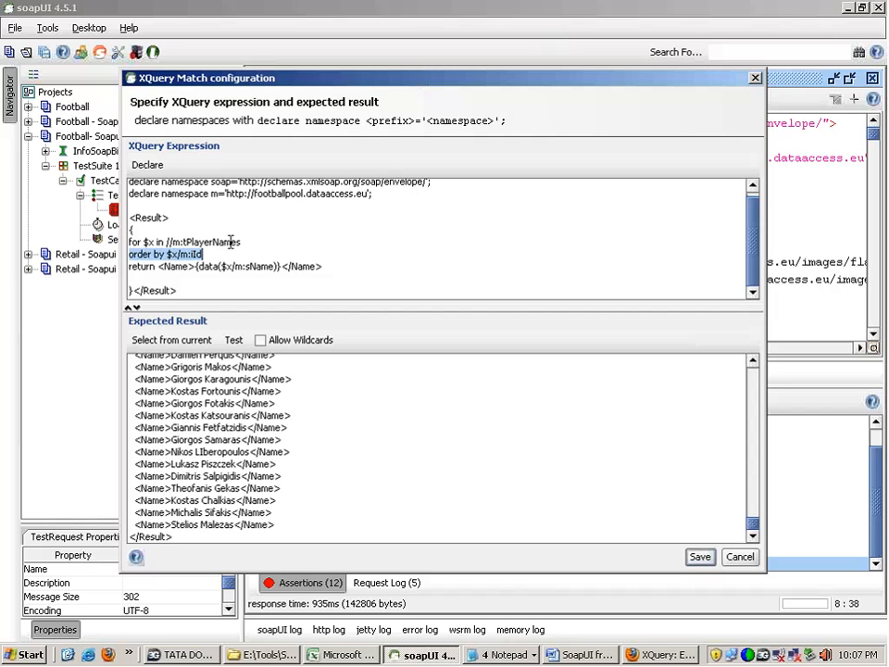
{"action": "left_click", "coordinate": [254, 242]}
{"action": "key", "text": "Return"}
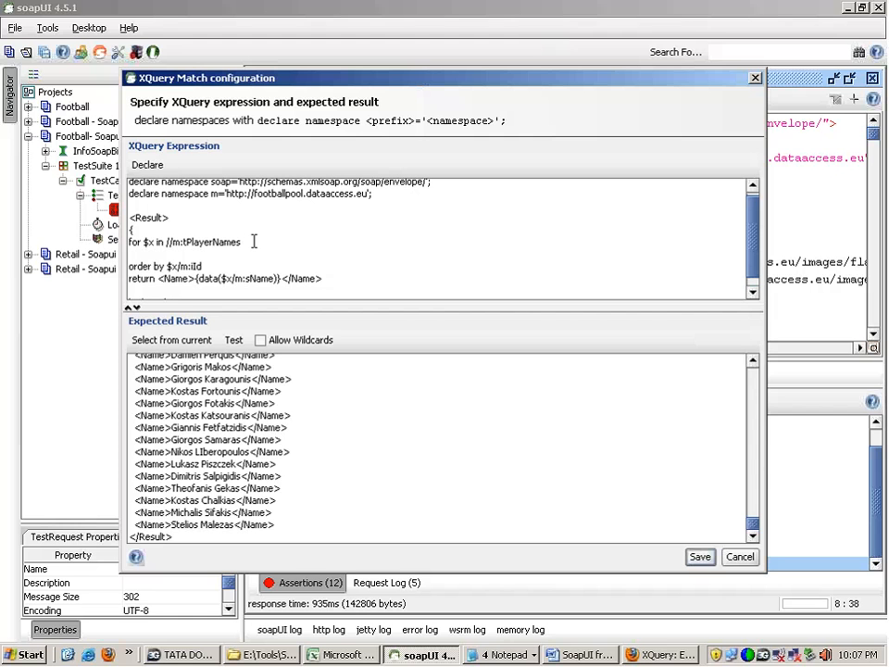
{"action": "type", "text": "where"}
{"action": "left_click_drag", "start_coordinate": [252, 306], "coordinate": [249, 373]}
{"action": "left_click_drag", "start_coordinate": [184, 272], "coordinate": [168, 270]}
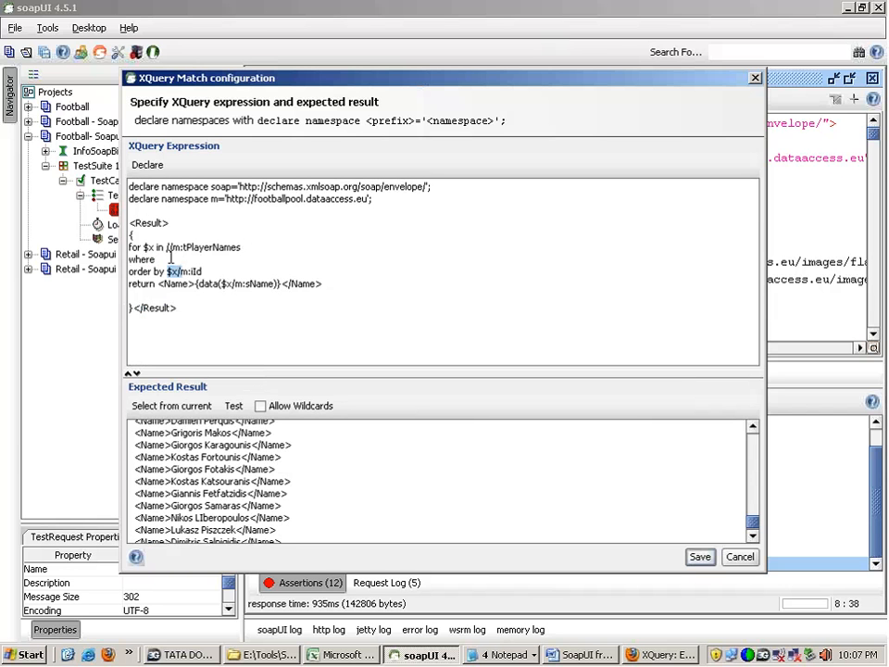
{"action": "left_click", "coordinate": [170, 259]}
{"action": "type", "text": "$x/"}
{"action": "left_click", "coordinate": [699, 557]}
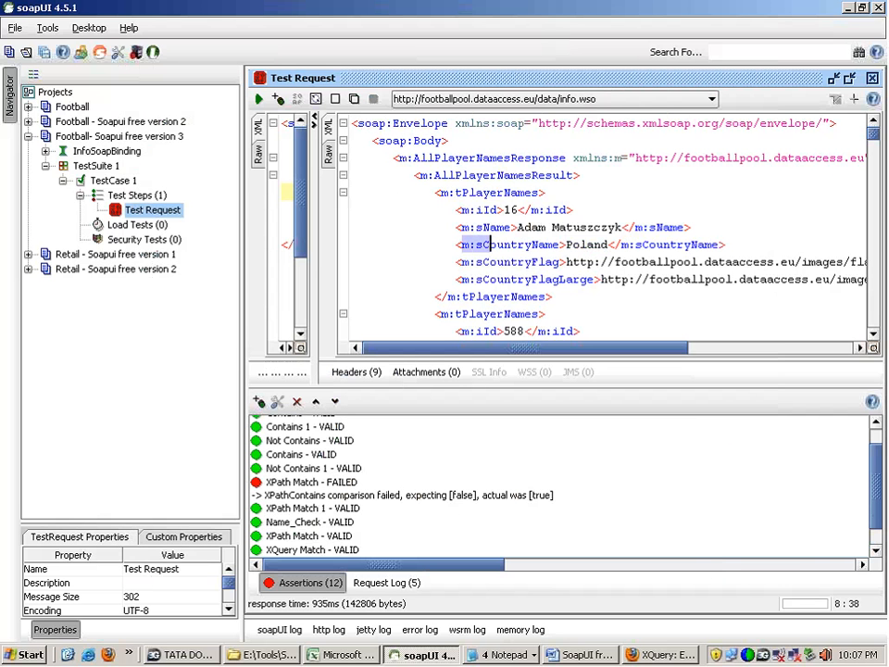
Step: Copy the element name m:sCountryName from the first player in the response and reopen the AllDetails assertion
{"action": "left_click_drag", "start_coordinate": [488, 245], "coordinate": [561, 245]}
{"action": "key", "text": "ctrl+c"}
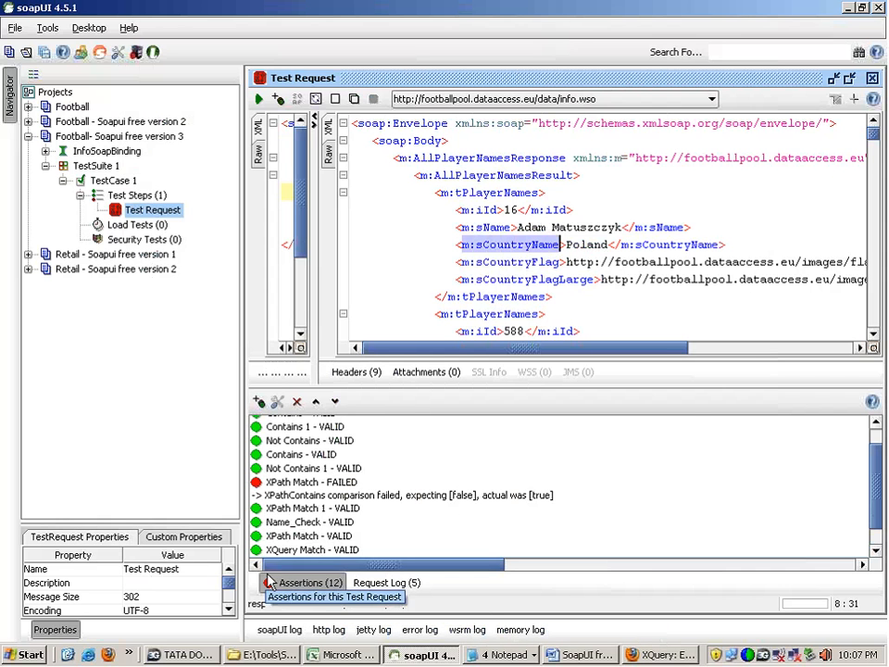
{"action": "double_click", "coordinate": [294, 550]}
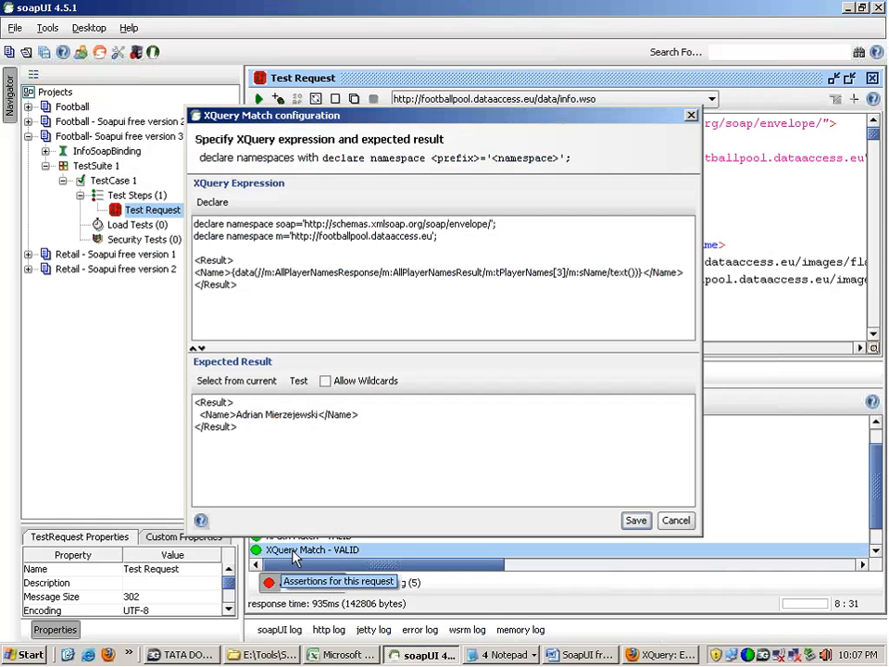
{"action": "left_click", "coordinate": [675, 520]}
{"action": "double_click", "coordinate": [347, 539]}
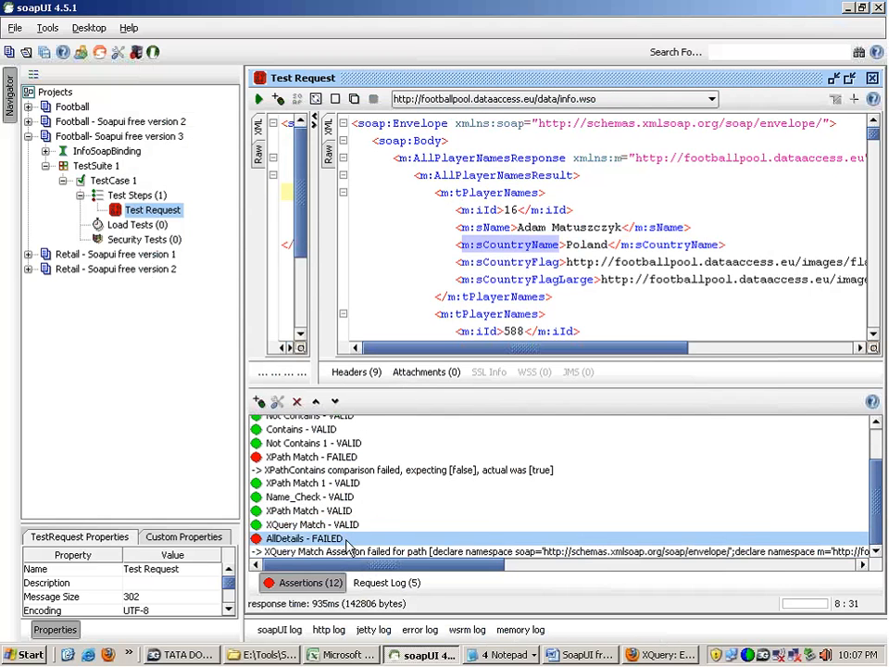
Step: Complete the query's where clause as $x/m:sCountryName = 'Poland'
{"action": "key", "text": "ctrl+v"}
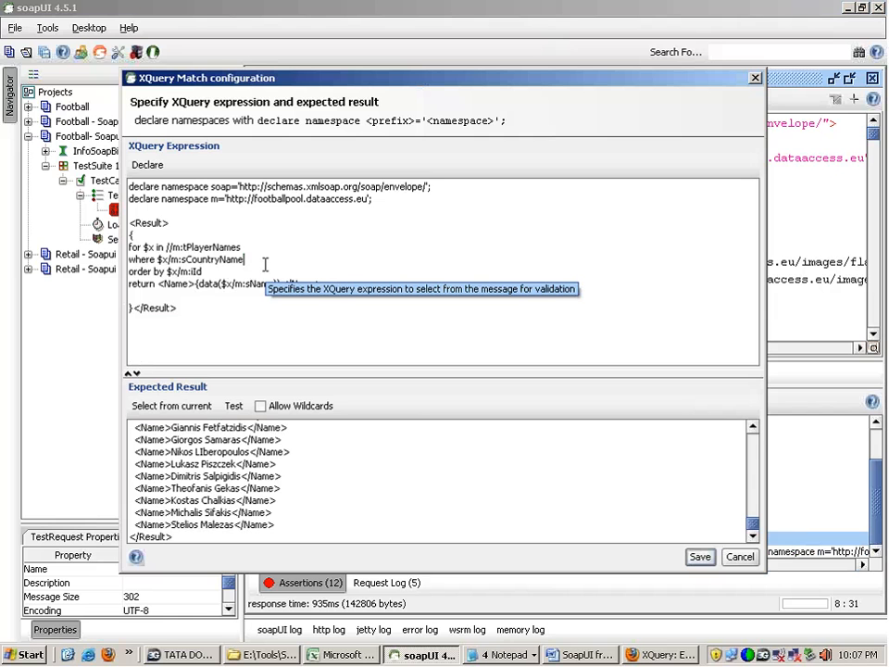
{"action": "type", "text": "="}
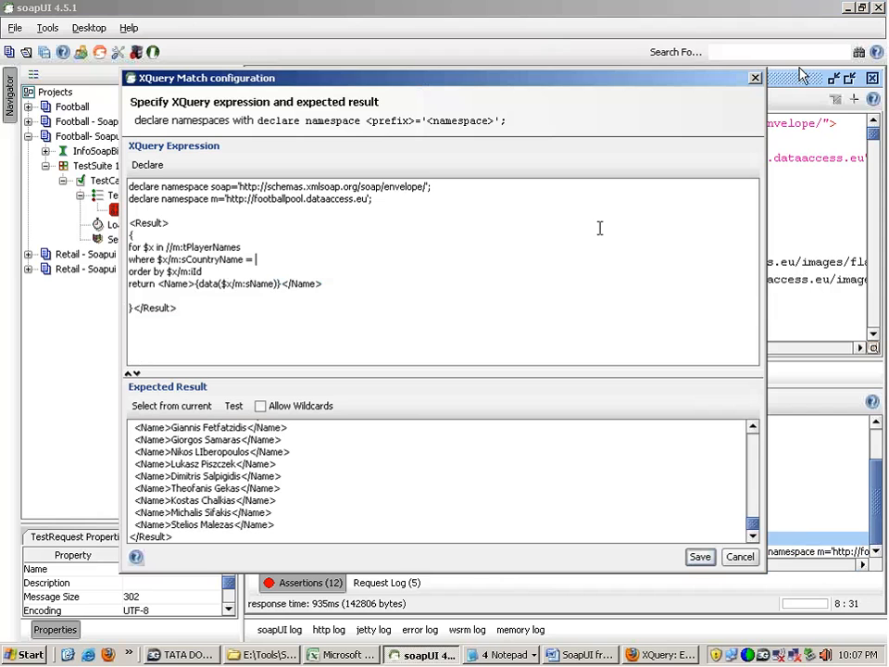
{"action": "left_click", "coordinate": [312, 261]}
{"action": "type", "text": "'Poland'"}
Step: Fill the expected result from the current response using the Poland filter and review the listed player names
{"action": "left_click", "coordinate": [183, 407]}
{"action": "left_click_drag", "start_coordinate": [290, 371], "coordinate": [289, 266]}
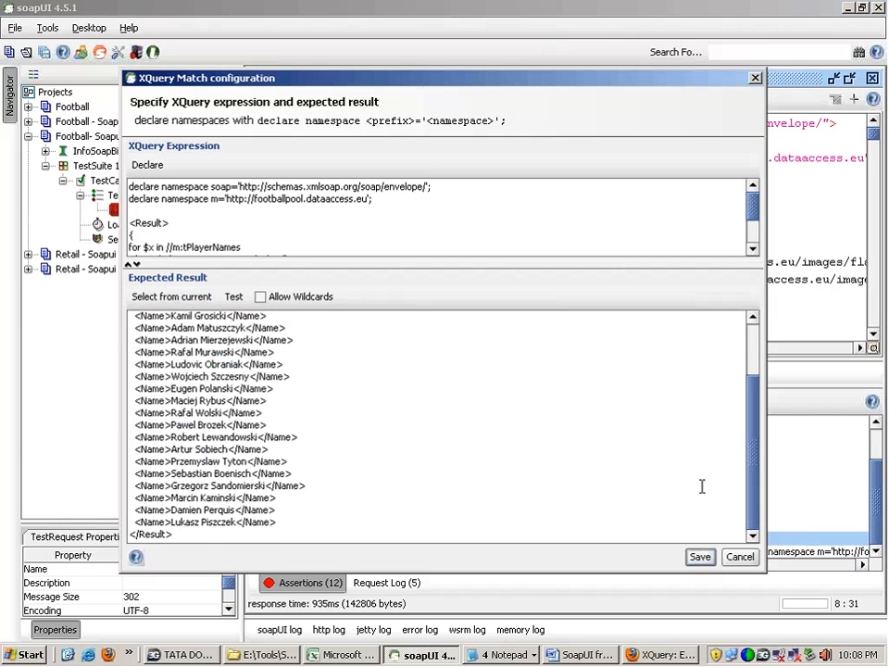
{"action": "scroll", "coordinate": [755, 460], "scroll_direction": "up", "scroll_amount": 1}
{"action": "scroll", "coordinate": [744, 425], "scroll_direction": "up", "scroll_amount": 2}
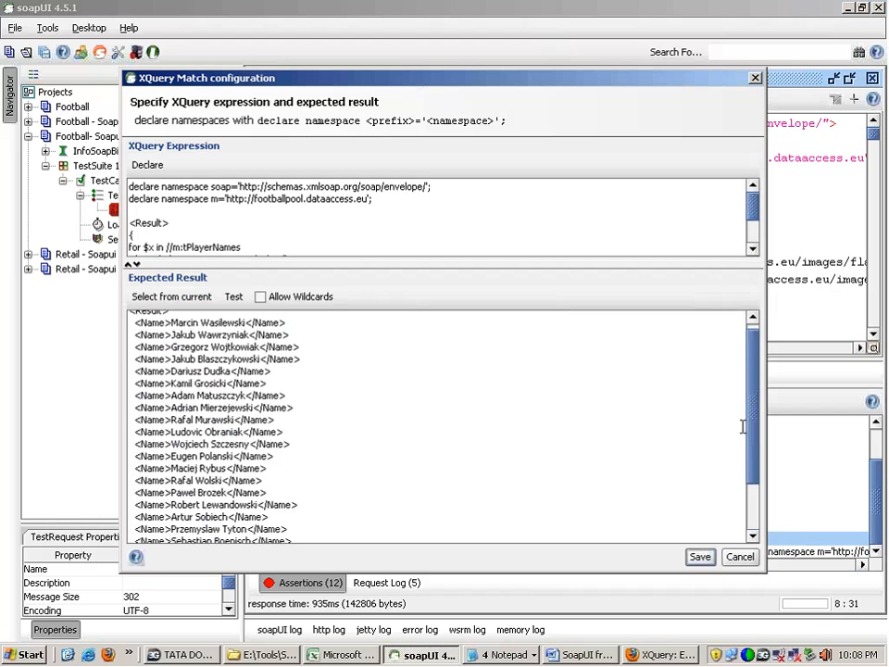
{"action": "scroll", "coordinate": [744, 425], "scroll_direction": "down", "scroll_amount": 2}
{"action": "scroll", "coordinate": [738, 422], "scroll_direction": "up", "scroll_amount": 2}
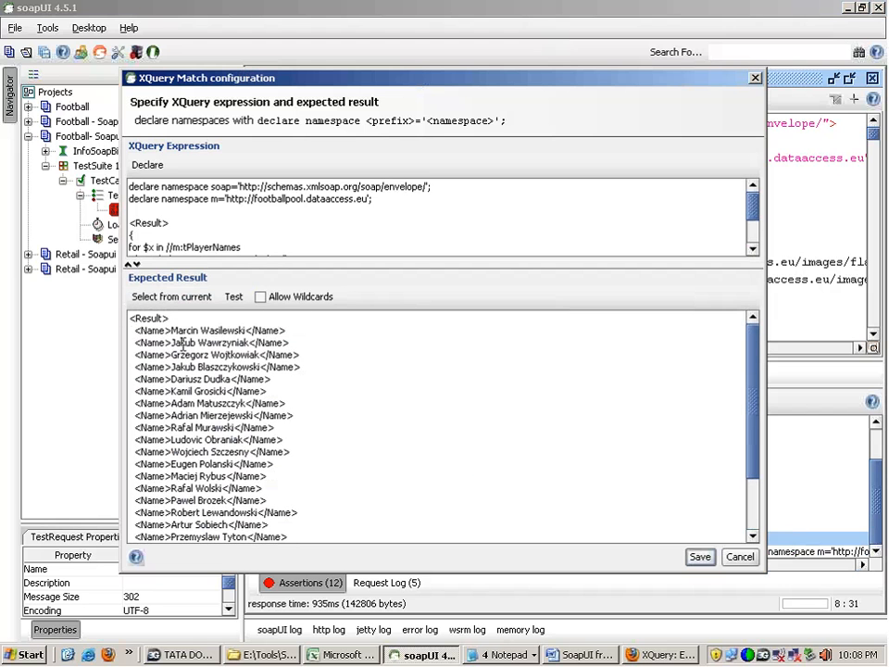
{"action": "left_click_drag", "start_coordinate": [170, 329], "coordinate": [252, 331]}
Step: Add {data($x/m:iId)} before {data($x/m:sName)} in the query's return line
{"action": "left_click_drag", "start_coordinate": [260, 263], "coordinate": [259, 486]}
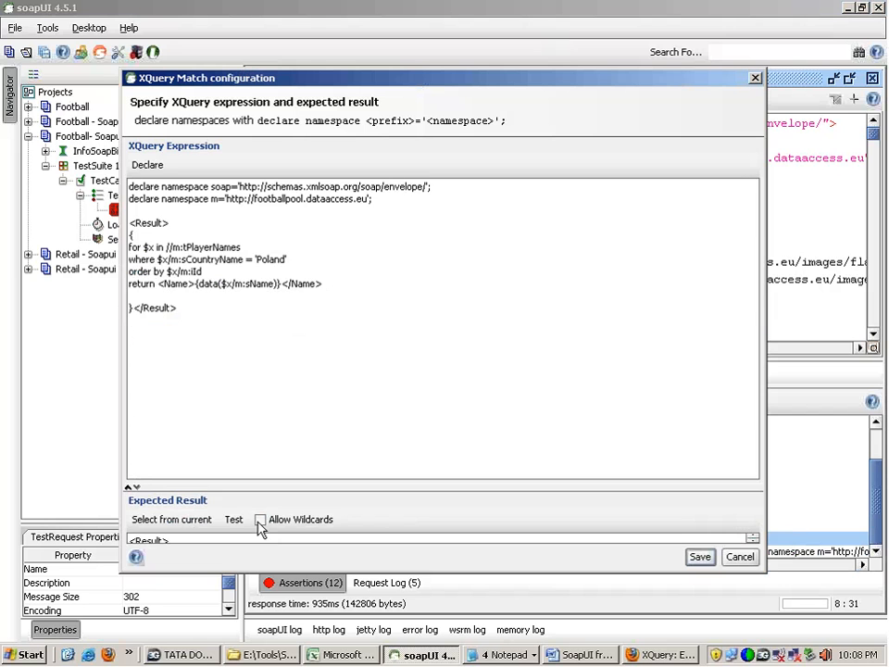
{"action": "left_click_drag", "start_coordinate": [195, 285], "coordinate": [280, 286]}
{"action": "key", "text": "ctrl+c"}
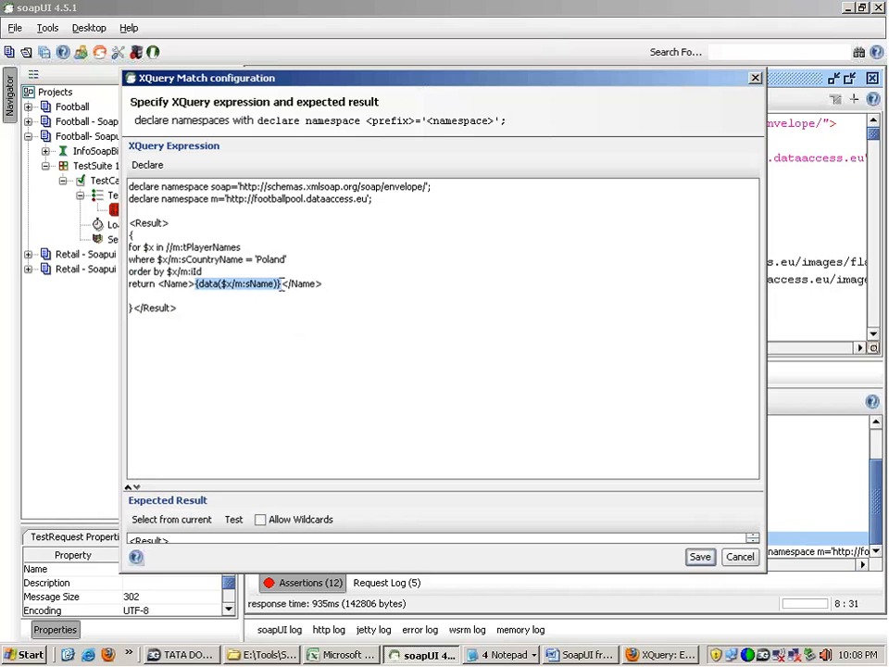
{"action": "left_click", "coordinate": [193, 285]}
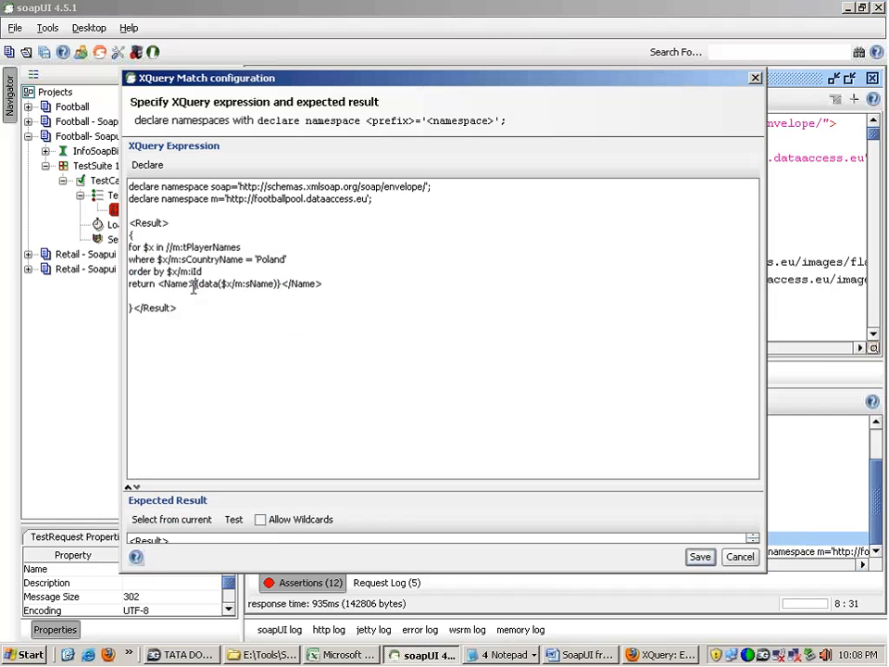
{"action": "key", "text": "ctrl+v"}
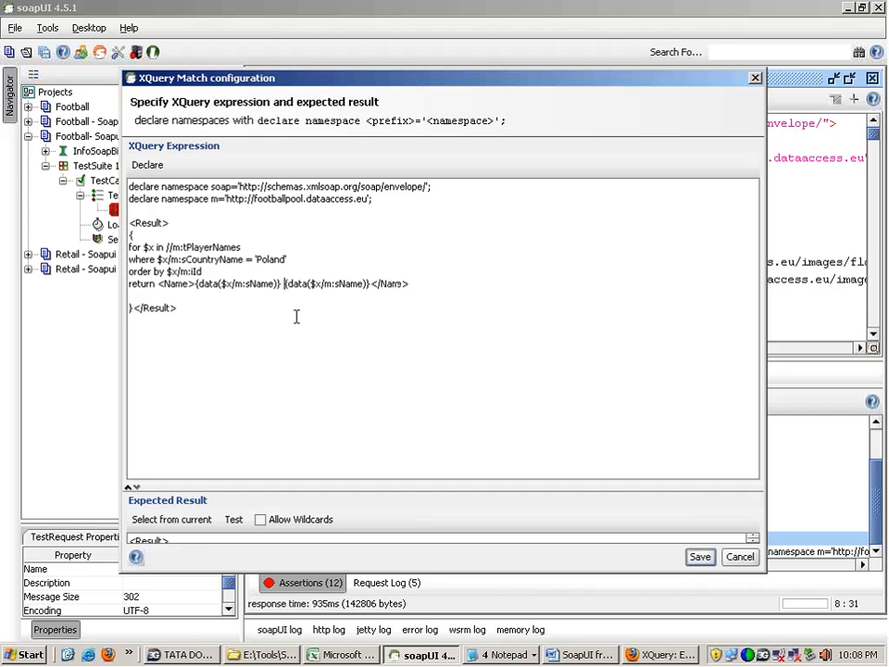
{"action": "double_click", "coordinate": [260, 285]}
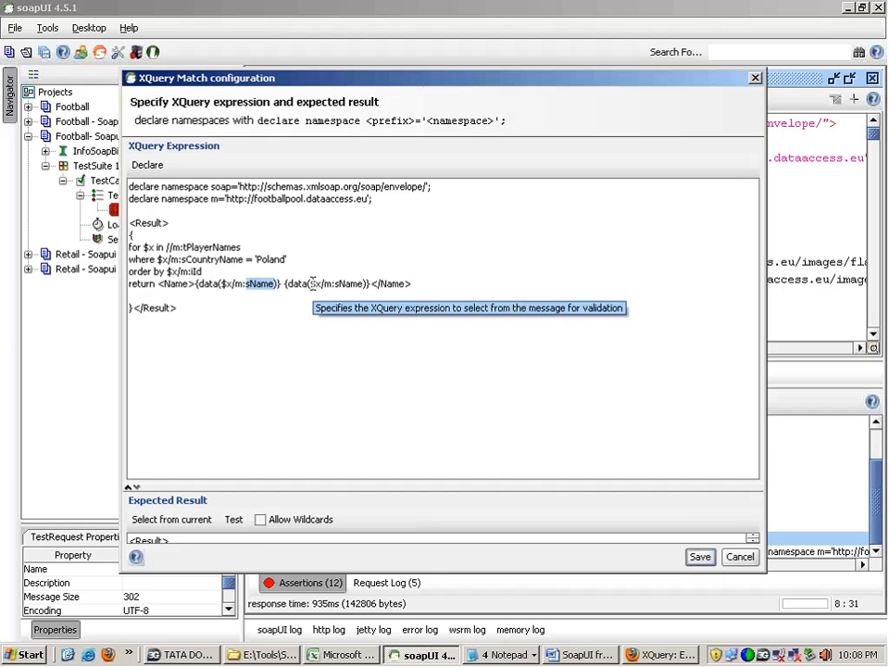
{"action": "type", "text": "i"}
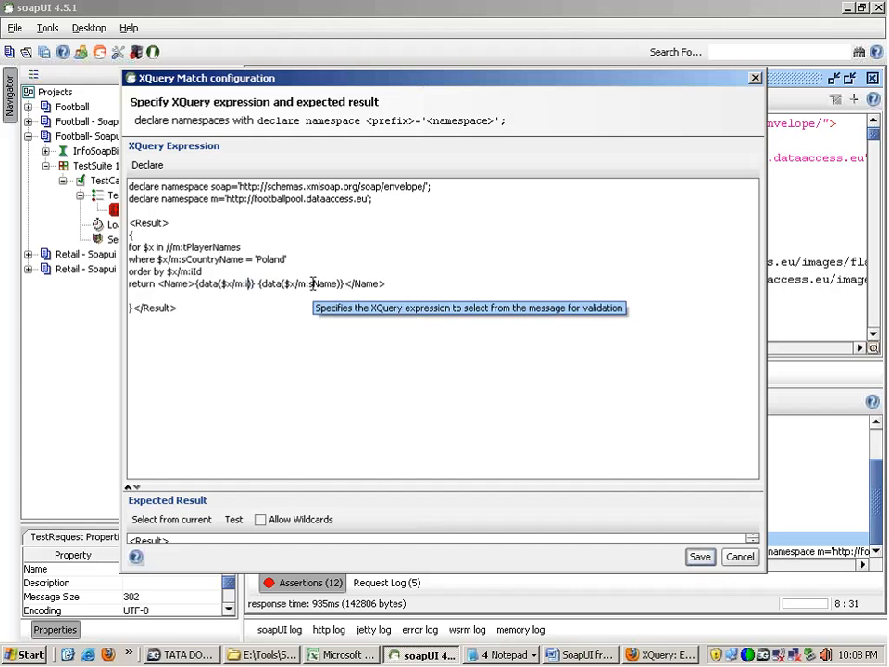
{"action": "type", "text": "Id"}
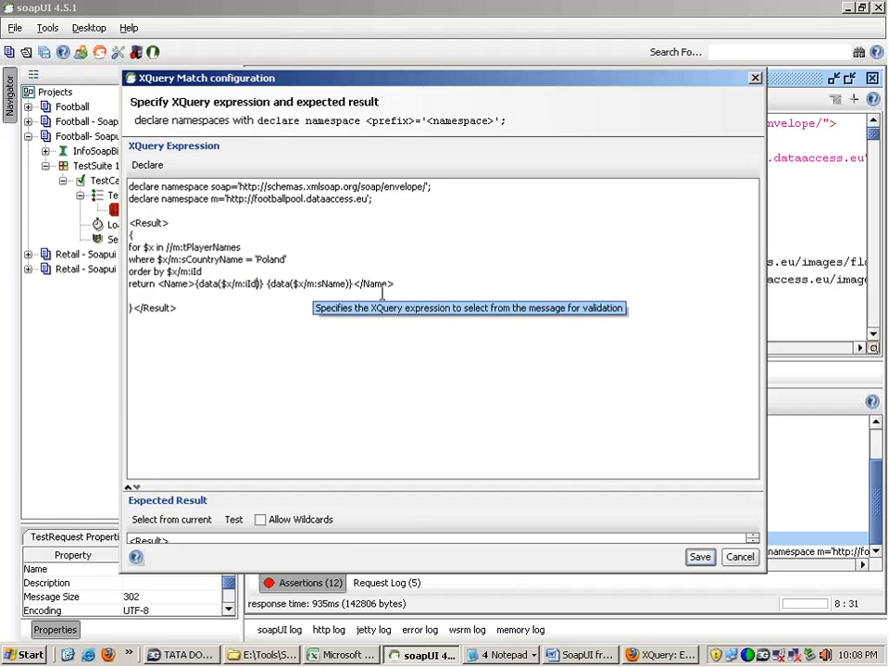
Step: Append {data($x/m:sCountryName)} after the sName expression inside the Name tag of the return line
{"action": "left_click_drag", "start_coordinate": [196, 285], "coordinate": [265, 283]}
{"action": "key", "text": "ctrl+c"}
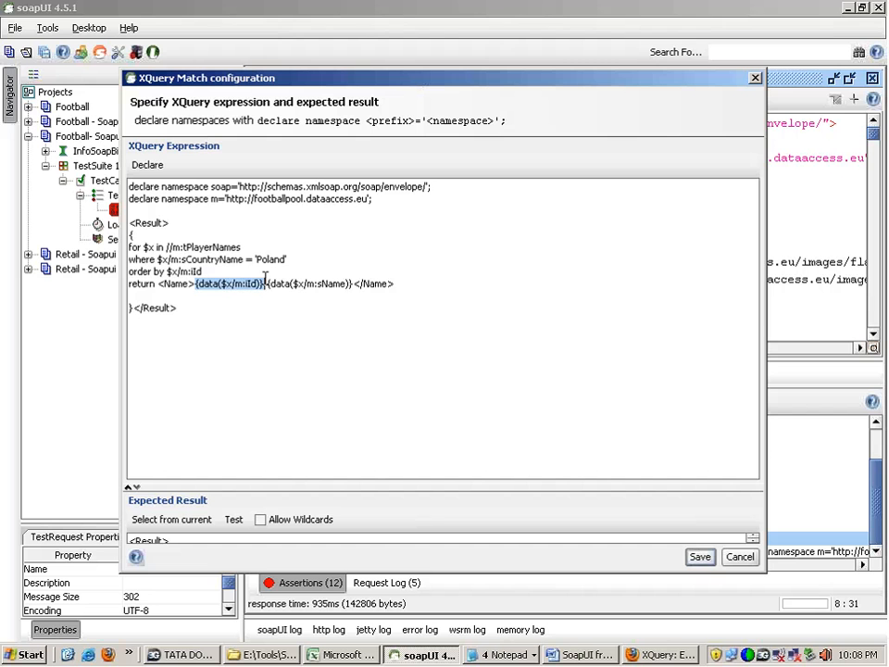
{"action": "left_click", "coordinate": [350, 282]}
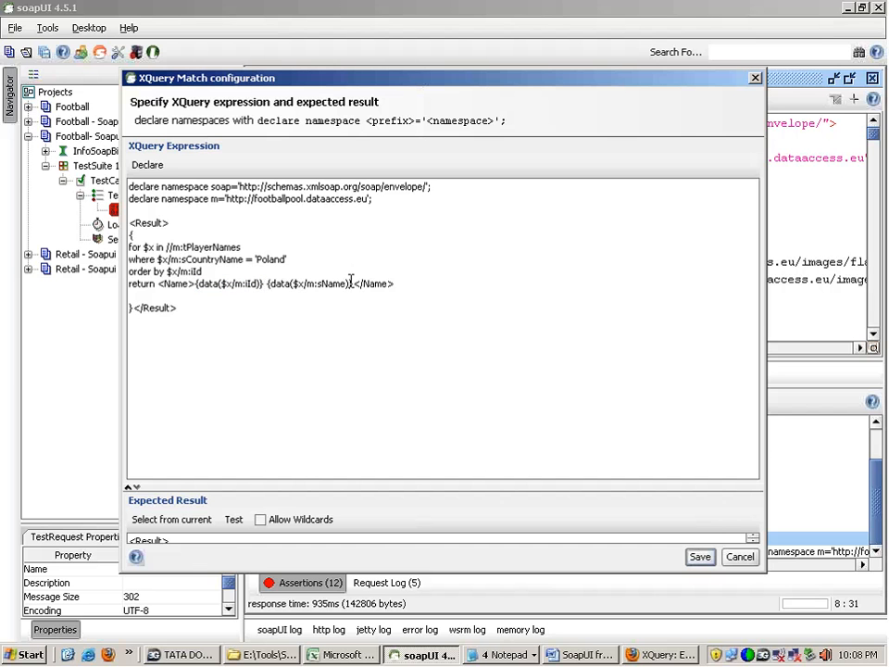
{"action": "type", "text": ","}
{"action": "key", "text": "ctrl+v"}
{"action": "double_click", "coordinate": [420, 284]}
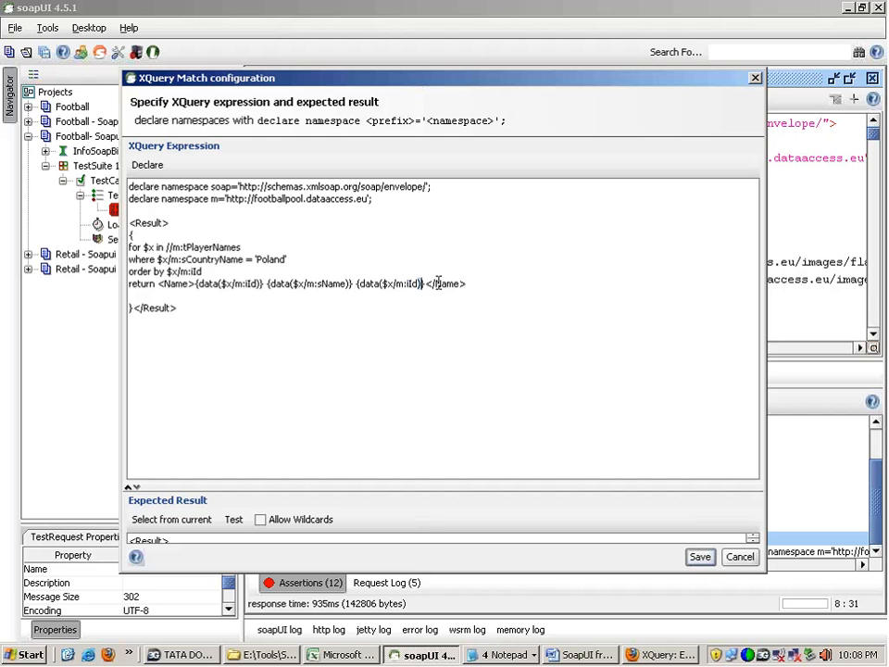
{"action": "double_click", "coordinate": [213, 259]}
{"action": "key", "text": "ctrl+c"}
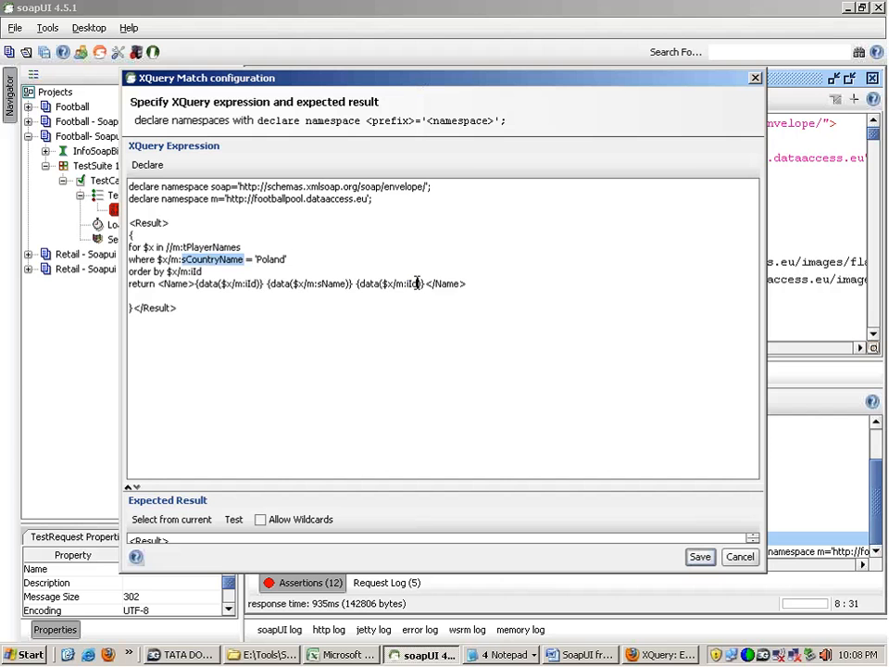
{"action": "double_click", "coordinate": [413, 283]}
{"action": "key", "text": "ctrl+v"}
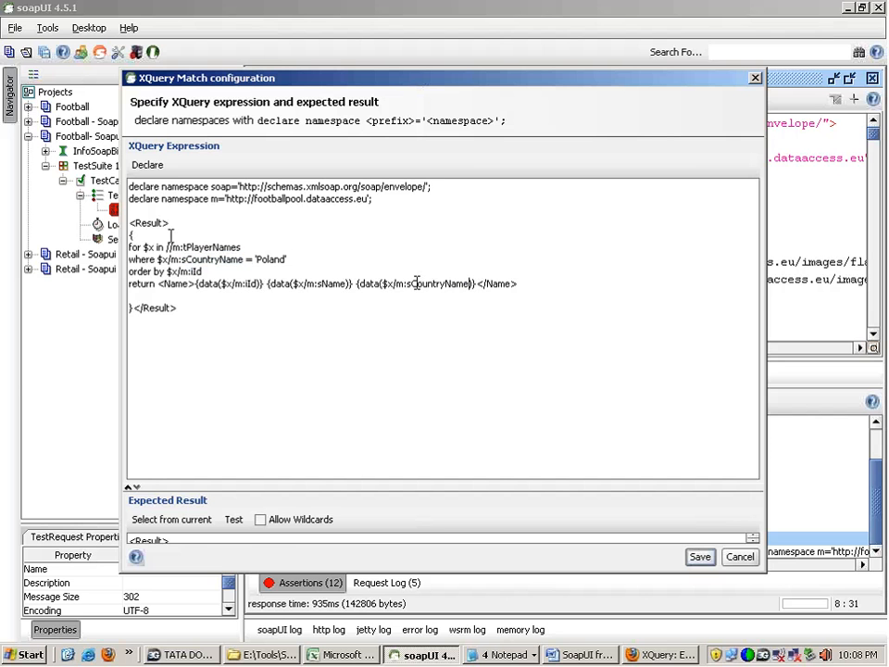
Step: Refill the expected result from the current response and review the id and country in each player entry
{"action": "left_click_drag", "start_coordinate": [207, 484], "coordinate": [206, 303]}
{"action": "left_click", "coordinate": [173, 341]}
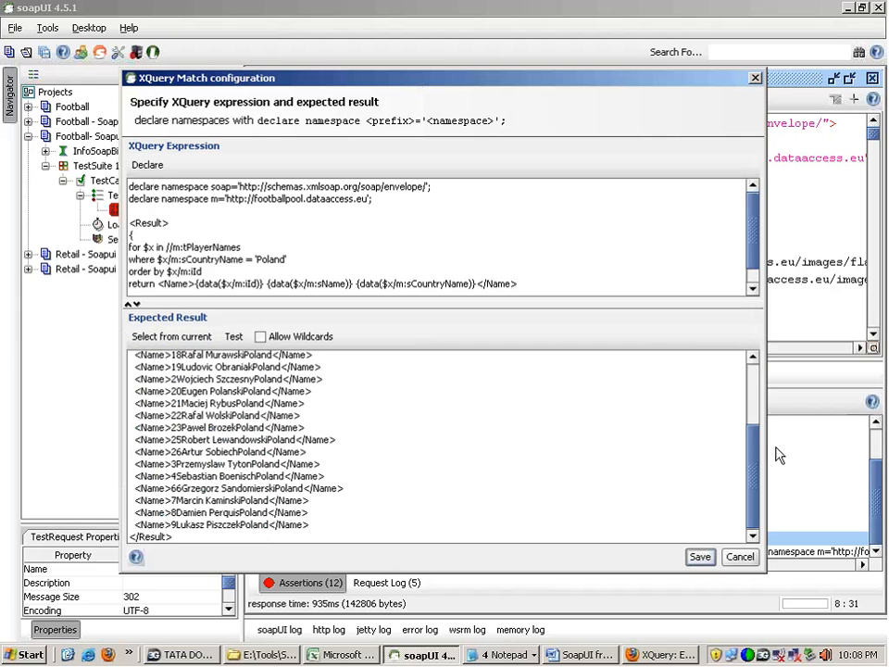
{"action": "left_click_drag", "start_coordinate": [754, 450], "coordinate": [754, 387]}
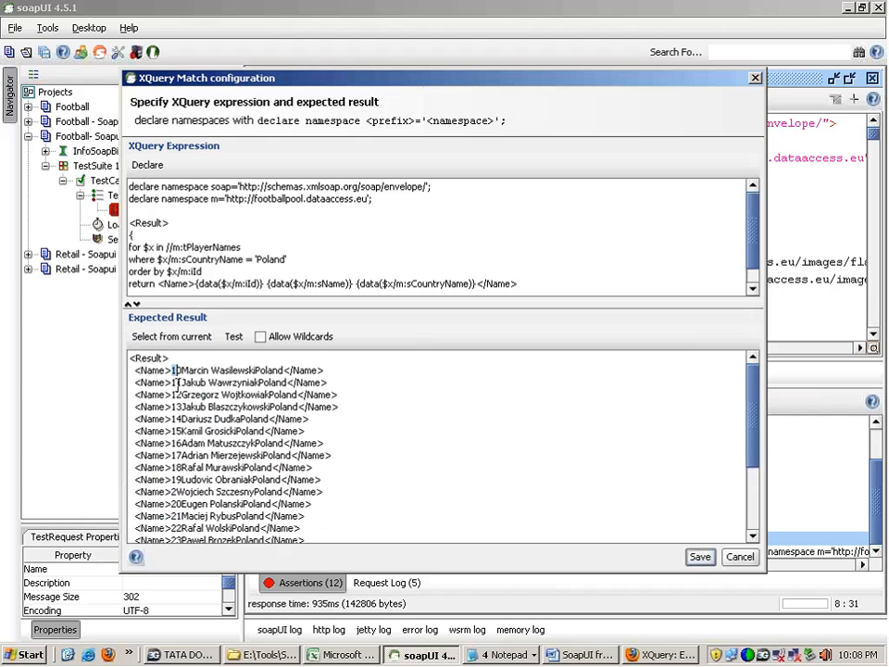
{"action": "left_click_drag", "start_coordinate": [171, 431], "coordinate": [183, 431]}
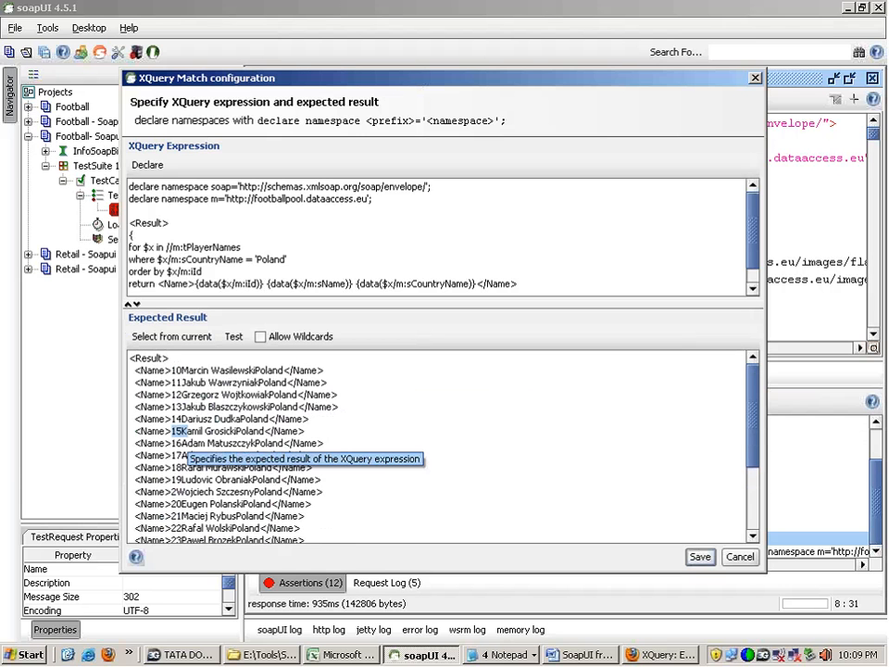
{"action": "left_click_drag", "start_coordinate": [283, 370], "coordinate": [270, 394]}
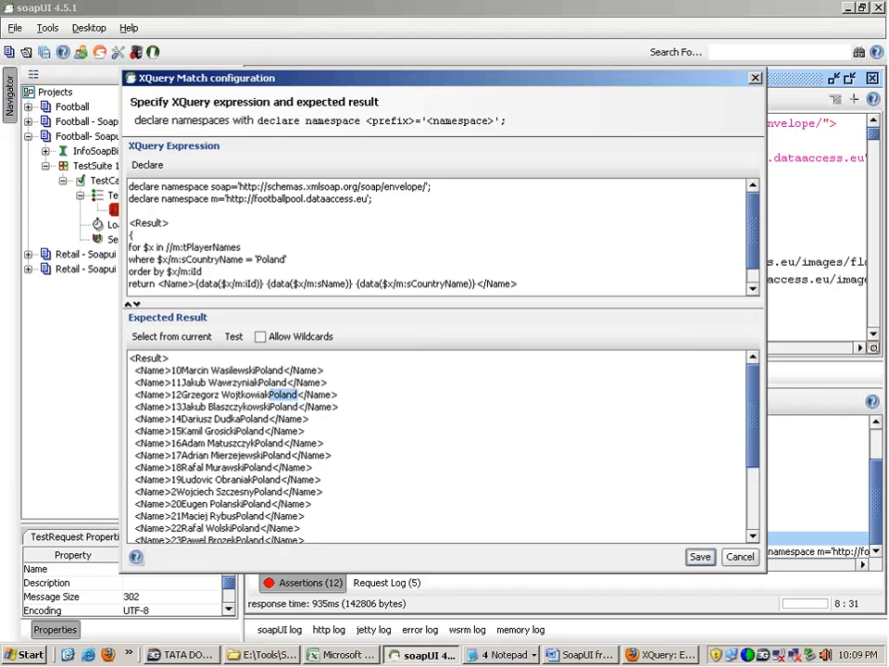
Step: Compare the query with its expected result, test it against the current response and save AllDetails
{"action": "left_click_drag", "start_coordinate": [208, 303], "coordinate": [209, 456]}
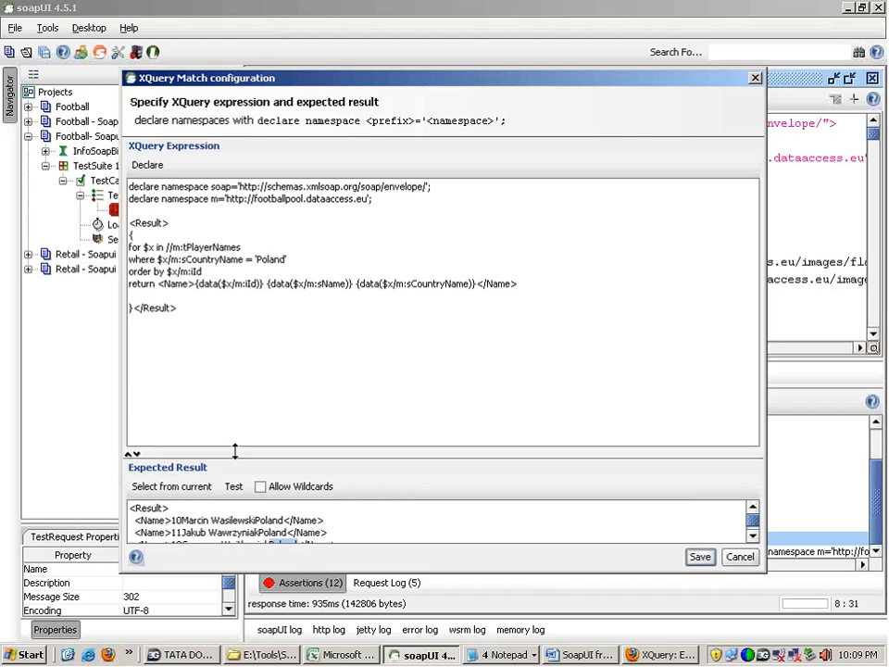
{"action": "left_click_drag", "start_coordinate": [208, 455], "coordinate": [209, 344]}
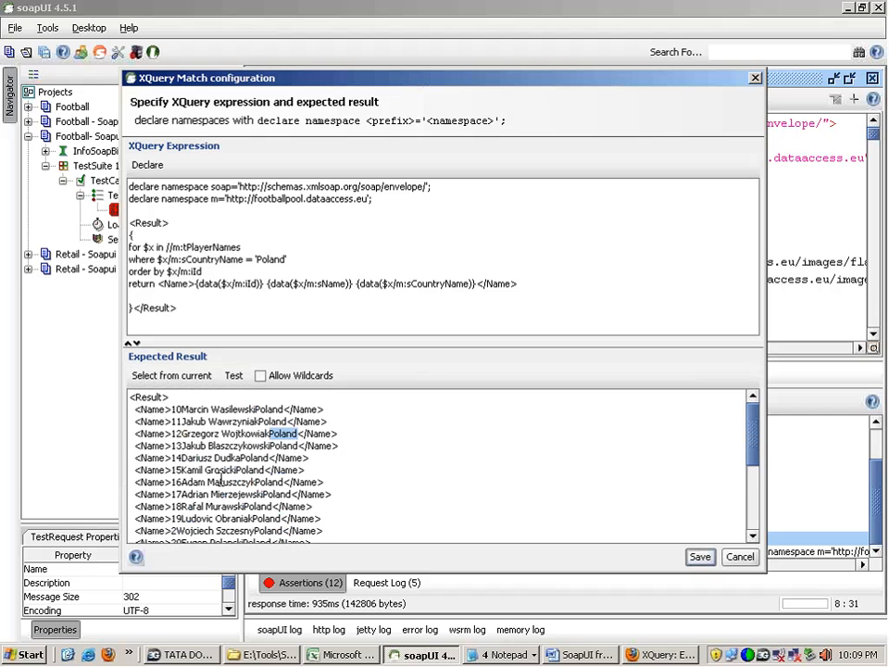
{"action": "left_click", "coordinate": [234, 376]}
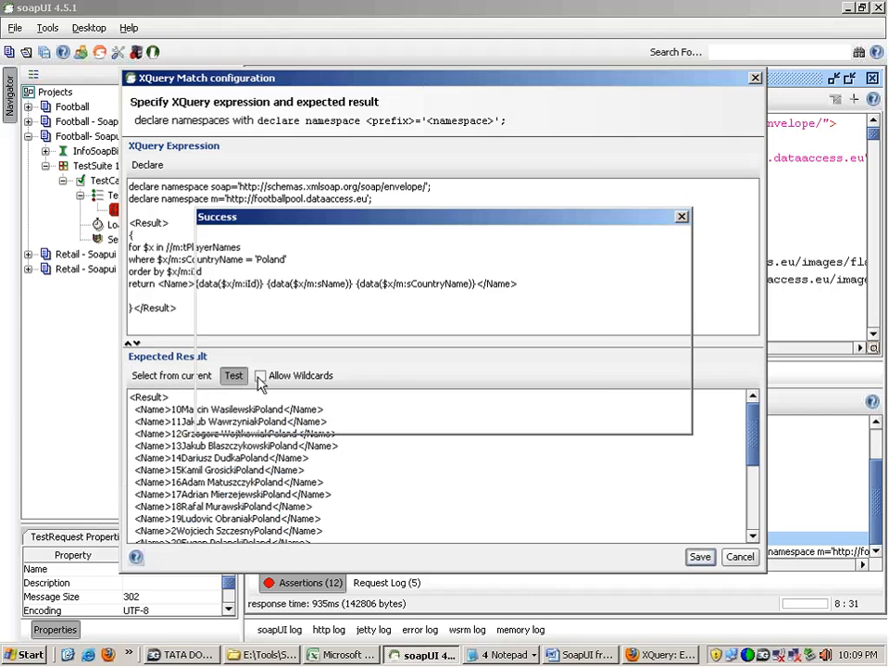
{"action": "key", "text": "Return"}
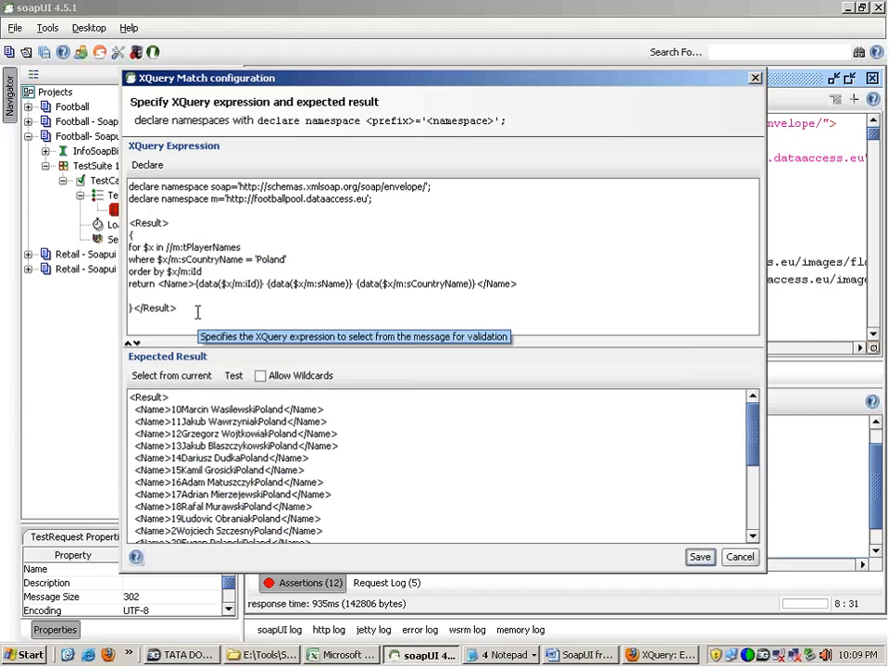
{"action": "left_click", "coordinate": [700, 557]}
Step: Examine the first tPlayerNames entry under AllPlayerNamesResult in the response
{"action": "left_click", "coordinate": [456, 210]}
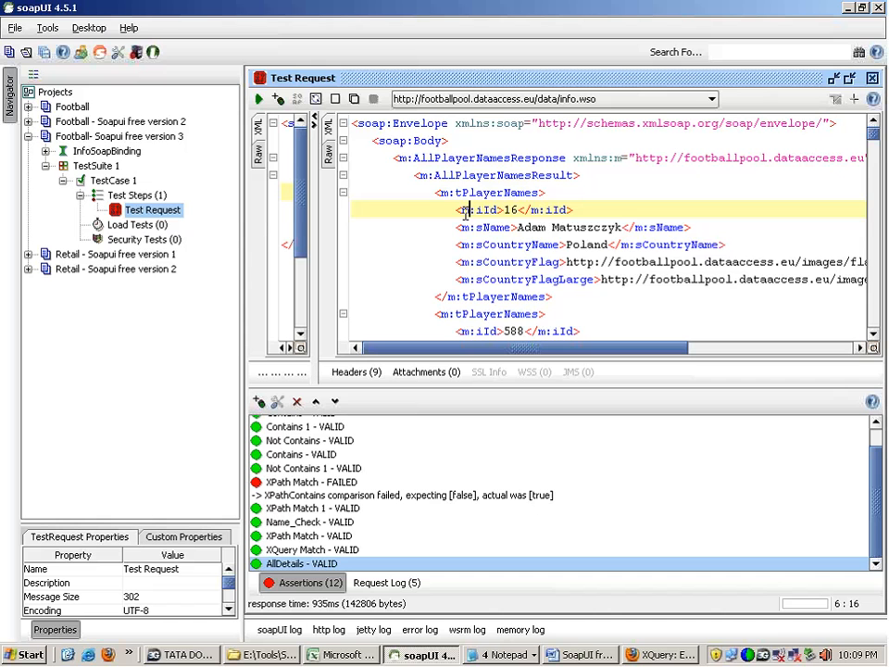
{"action": "left_click_drag", "start_coordinate": [434, 193], "coordinate": [560, 290]}
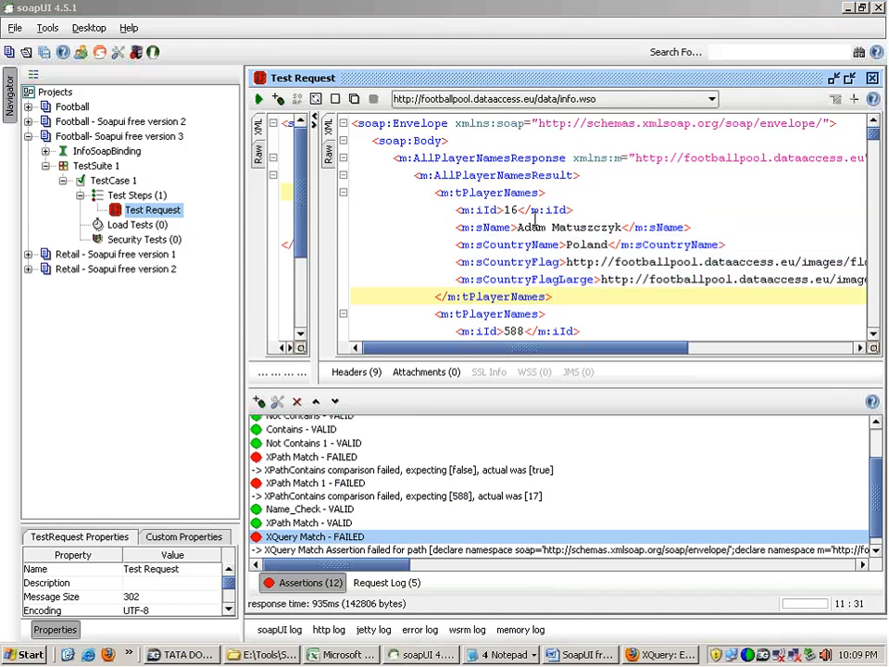
{"action": "left_click", "coordinate": [545, 360]}
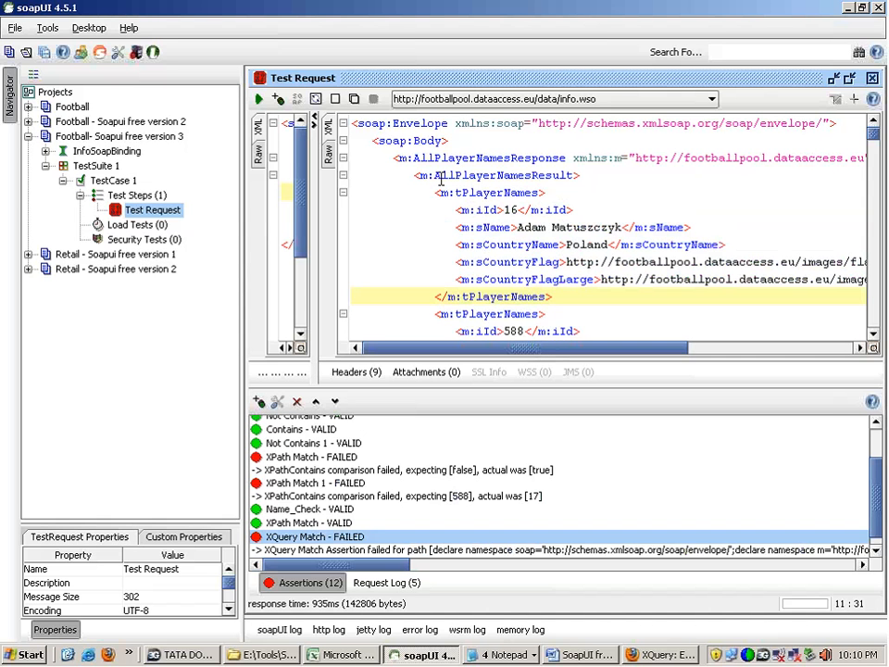
{"action": "left_click_drag", "start_coordinate": [466, 176], "coordinate": [553, 296]}
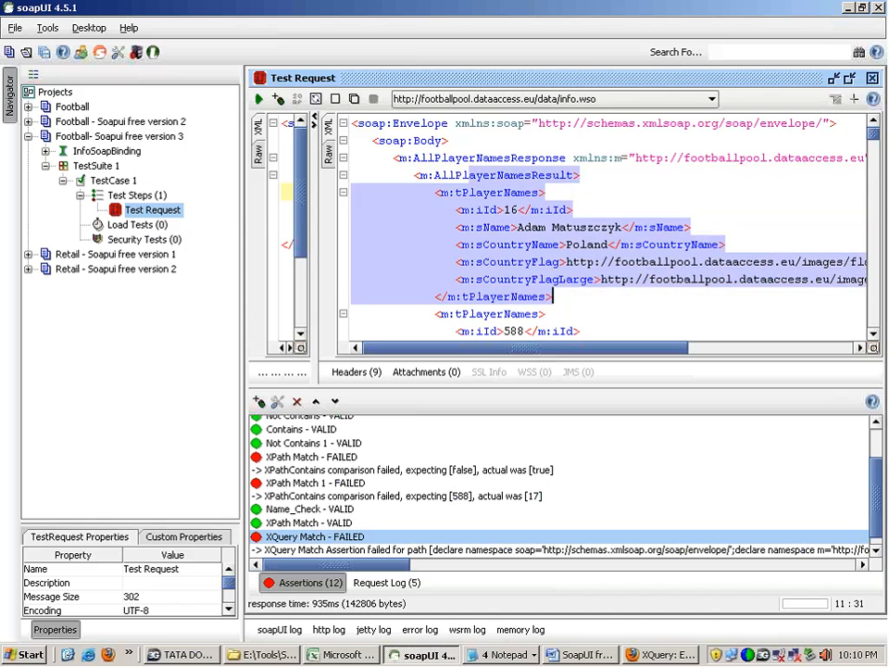
{"action": "left_click", "coordinate": [476, 174]}
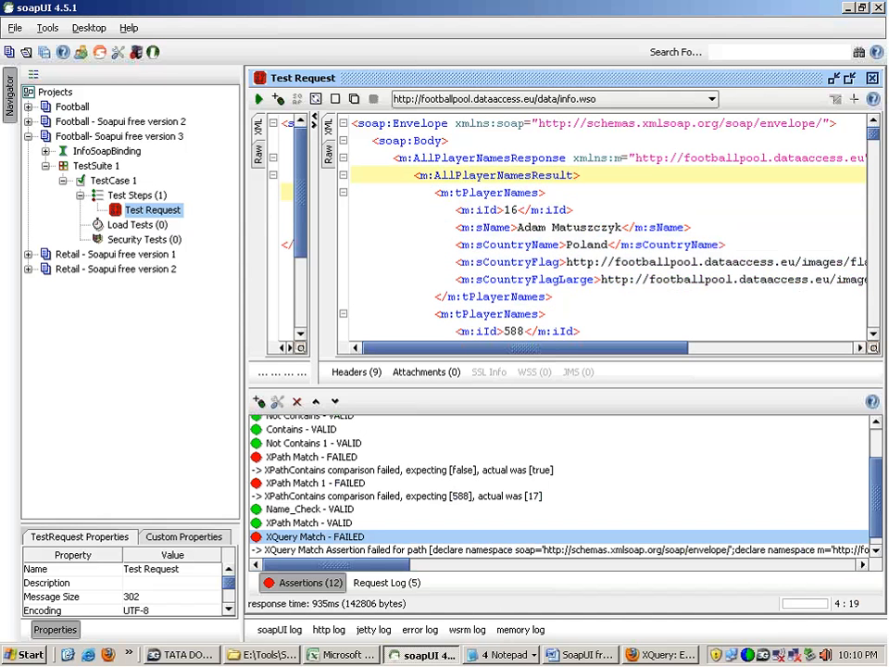
Step: Insert XXXX after the first name in the first player's sName value in the response
{"action": "left_click", "coordinate": [548, 227]}
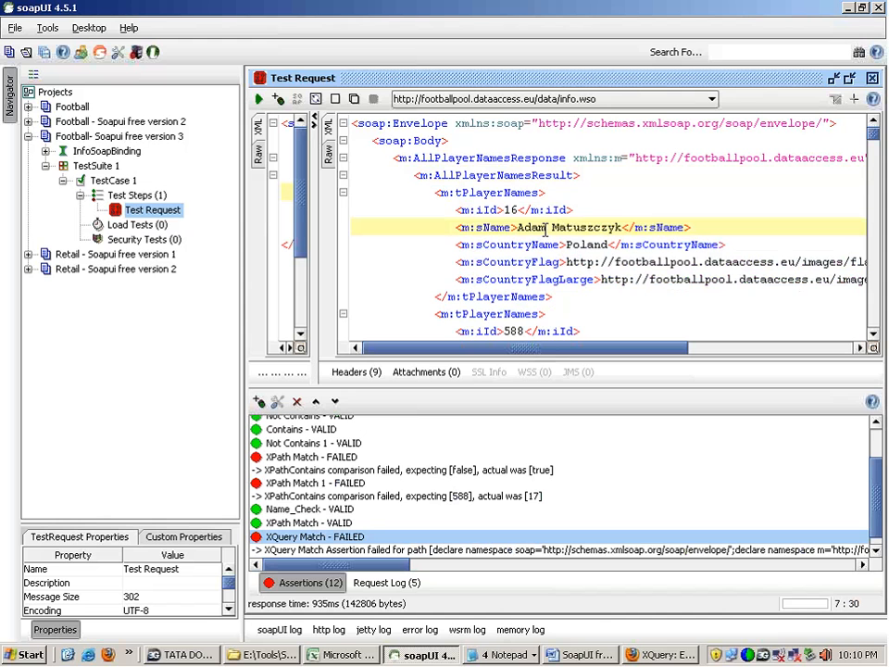
{"action": "type", "text": "XXXX"}
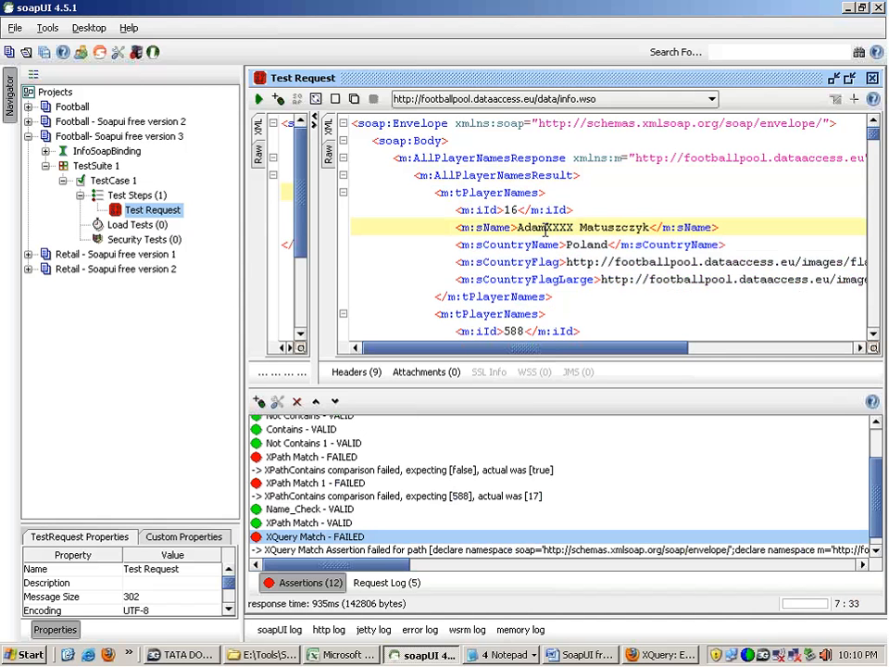
{"action": "left_click", "coordinate": [571, 238]}
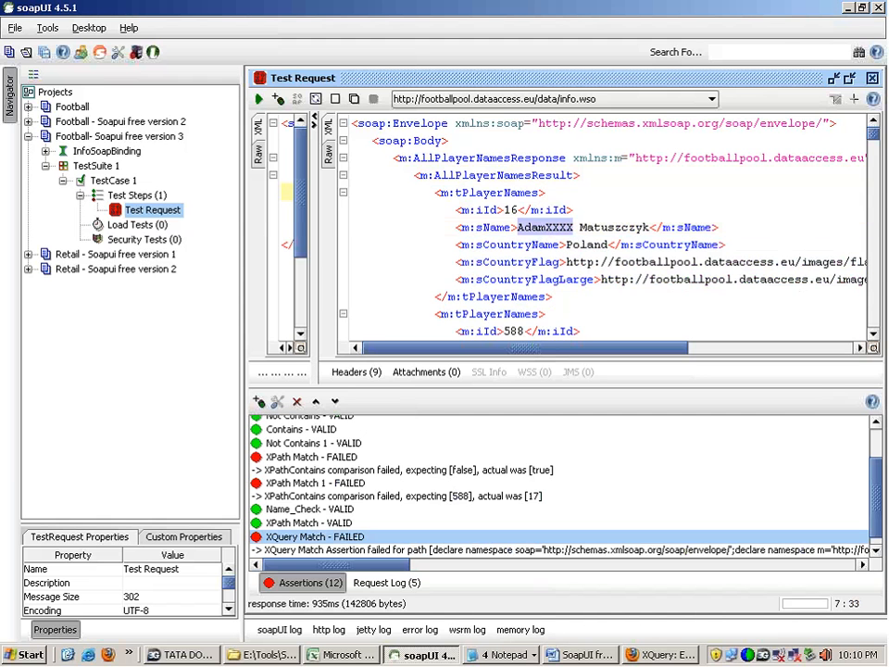
Step: Open the AllDetails assertion's configuration and review the Poland player entries in its expected result
{"action": "double_click", "coordinate": [537, 550]}
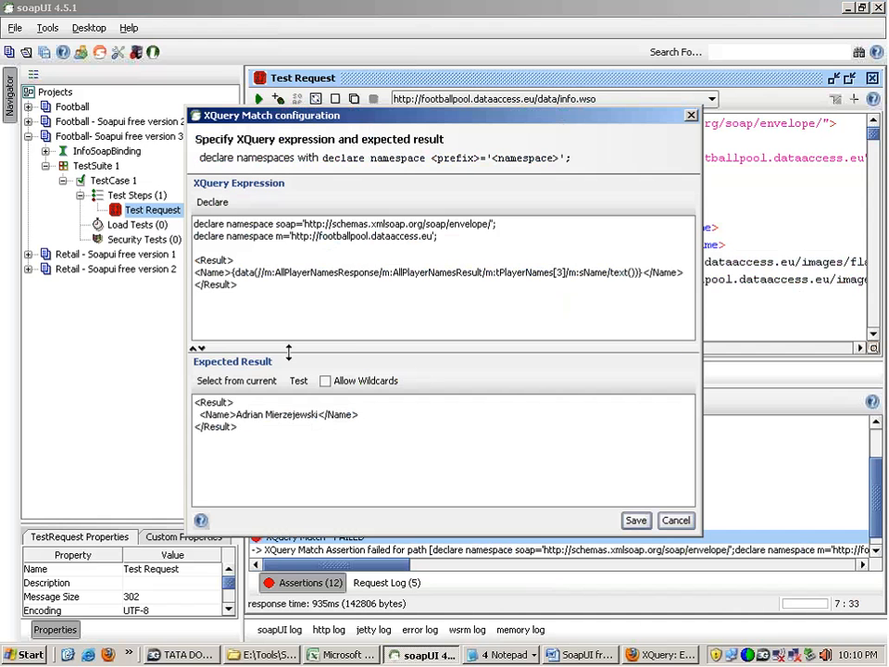
{"action": "left_click", "coordinate": [675, 519]}
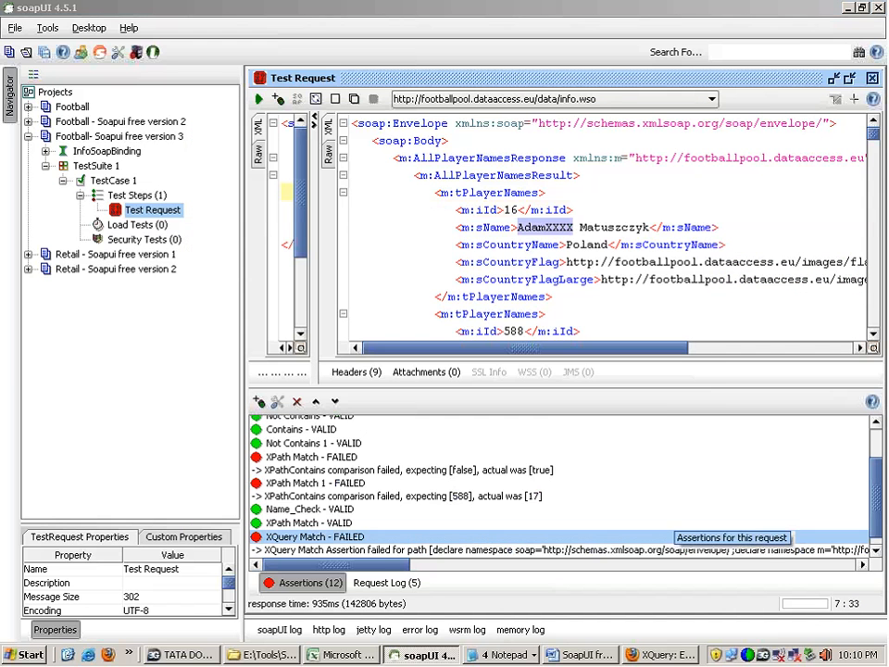
{"action": "left_click_drag", "start_coordinate": [874, 490], "coordinate": [873, 505]}
{"action": "double_click", "coordinate": [306, 549]}
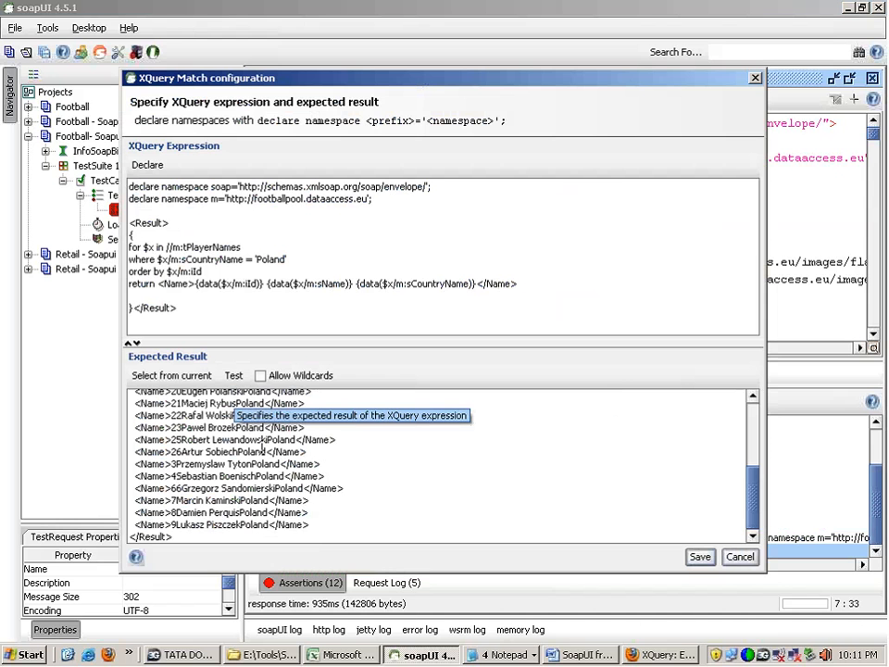
{"action": "left_click_drag", "start_coordinate": [169, 416], "coordinate": [328, 532]}
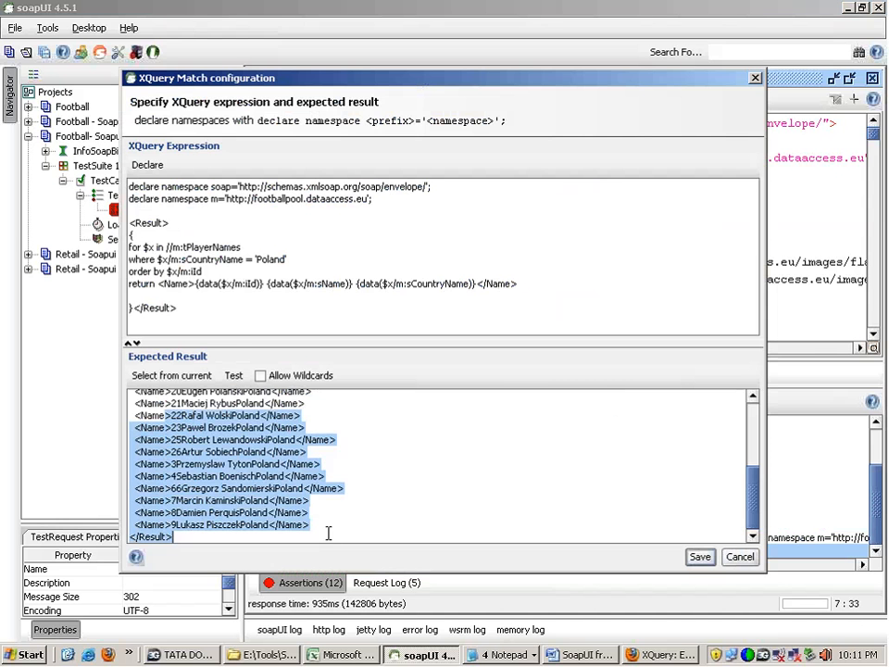
{"action": "double_click", "coordinate": [298, 488]}
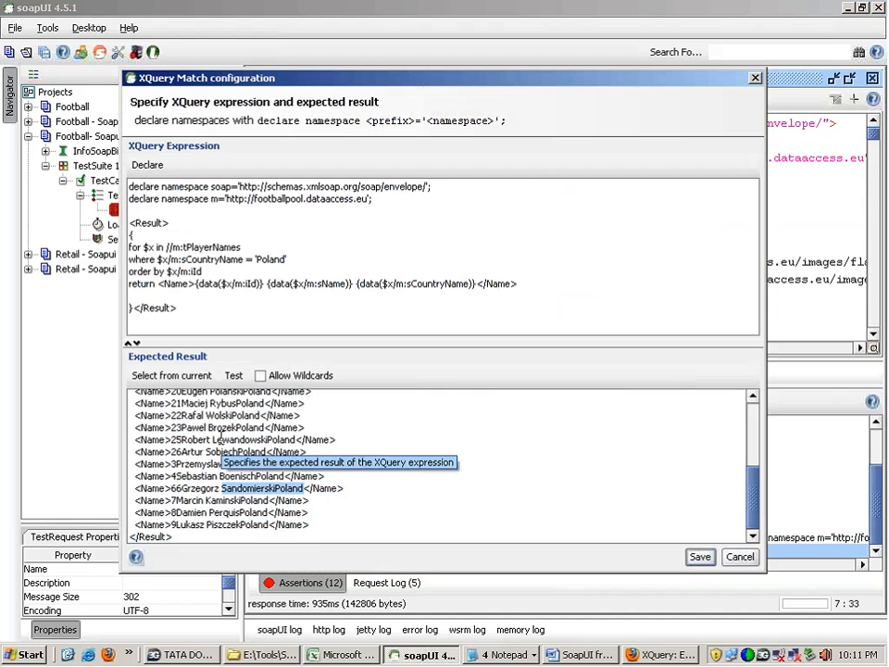
{"action": "left_click", "coordinate": [222, 440]}
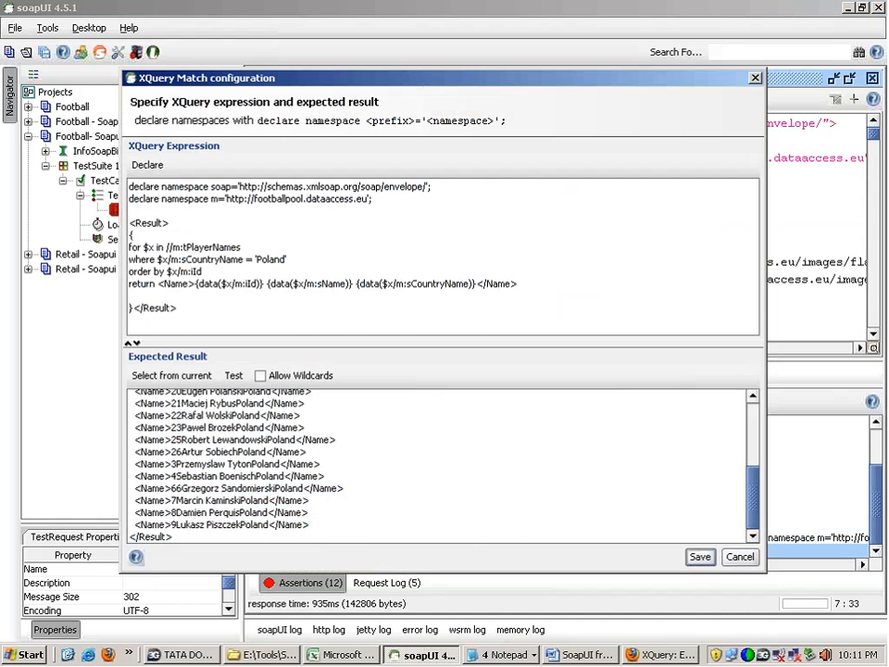
Step: Test the AllDetails assertion against the altered response and save its configuration
{"action": "left_click_drag", "start_coordinate": [398, 77], "coordinate": [390, 326]}
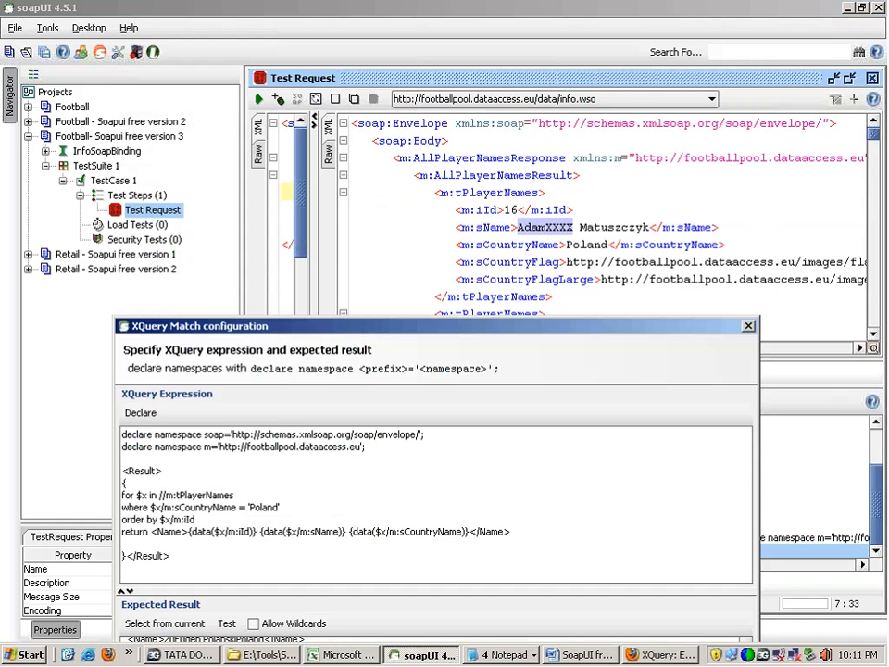
{"action": "left_click_drag", "start_coordinate": [468, 329], "coordinate": [504, 141]}
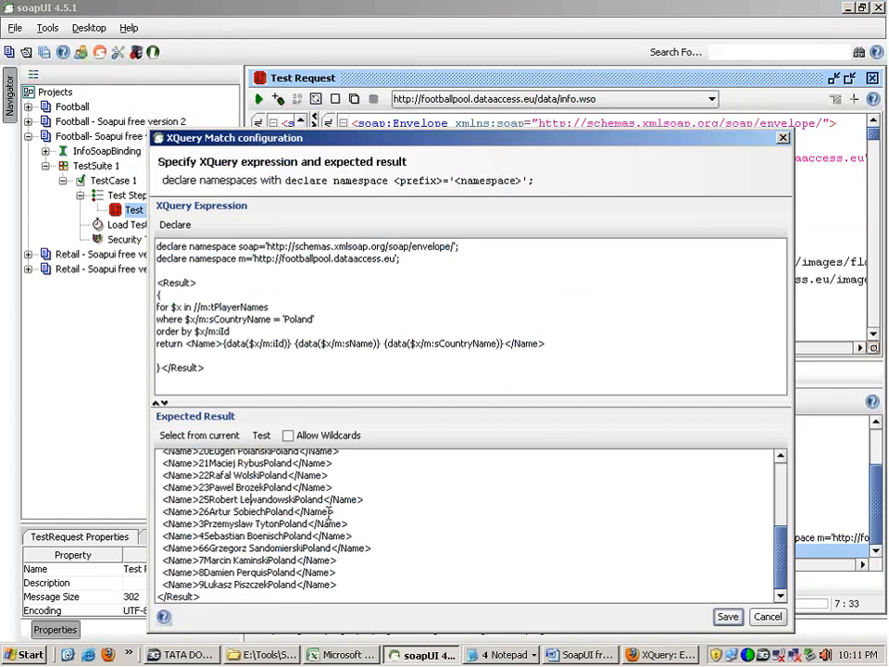
{"action": "left_click", "coordinate": [261, 435]}
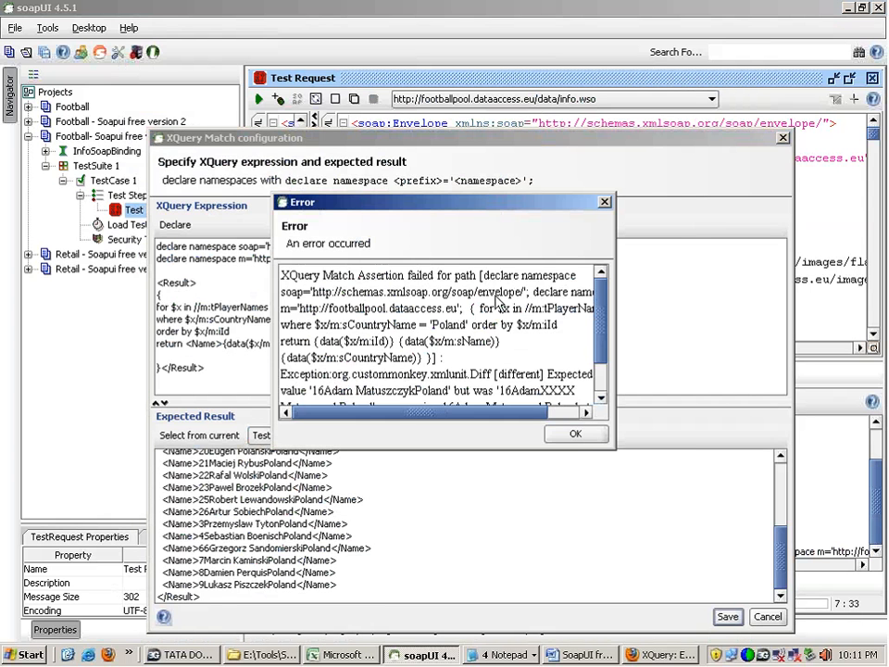
{"action": "left_click", "coordinate": [575, 436]}
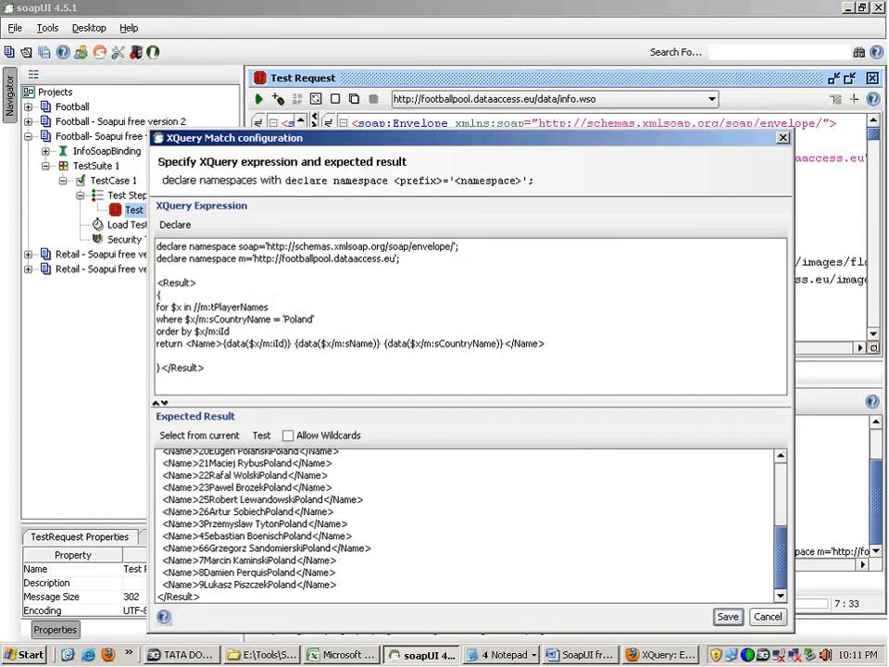
{"action": "left_click", "coordinate": [729, 616]}
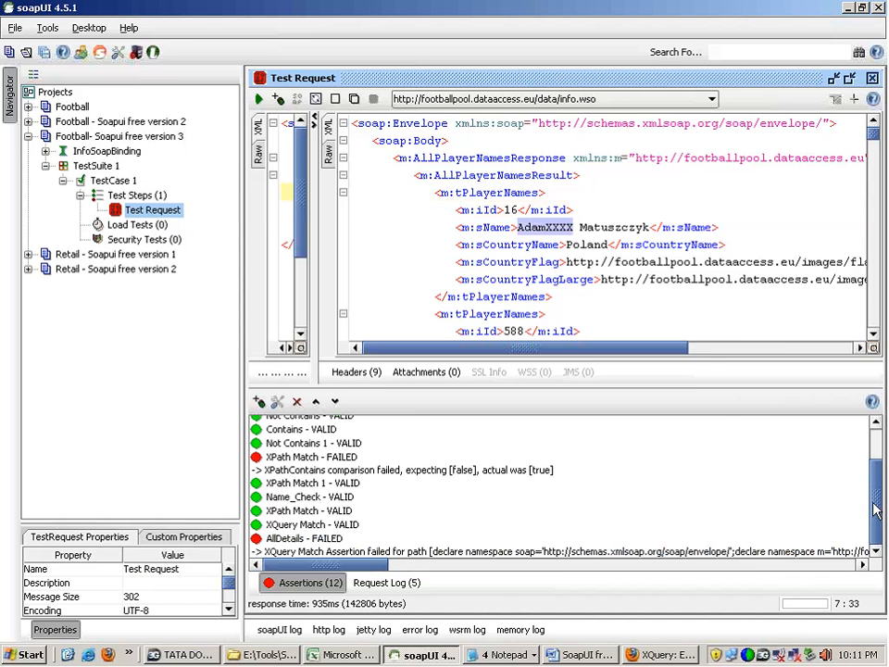
Step: Read the AllDetails assertion's full failure message, including its query text and the comparison of expected and actual values
{"action": "left_click", "coordinate": [512, 553]}
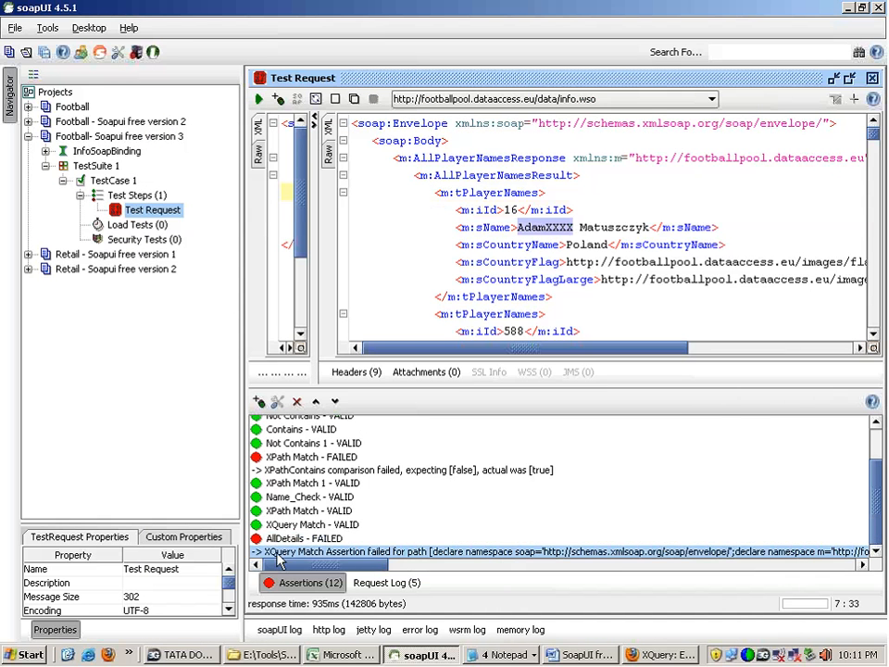
{"action": "left_click_drag", "start_coordinate": [342, 564], "coordinate": [515, 571]}
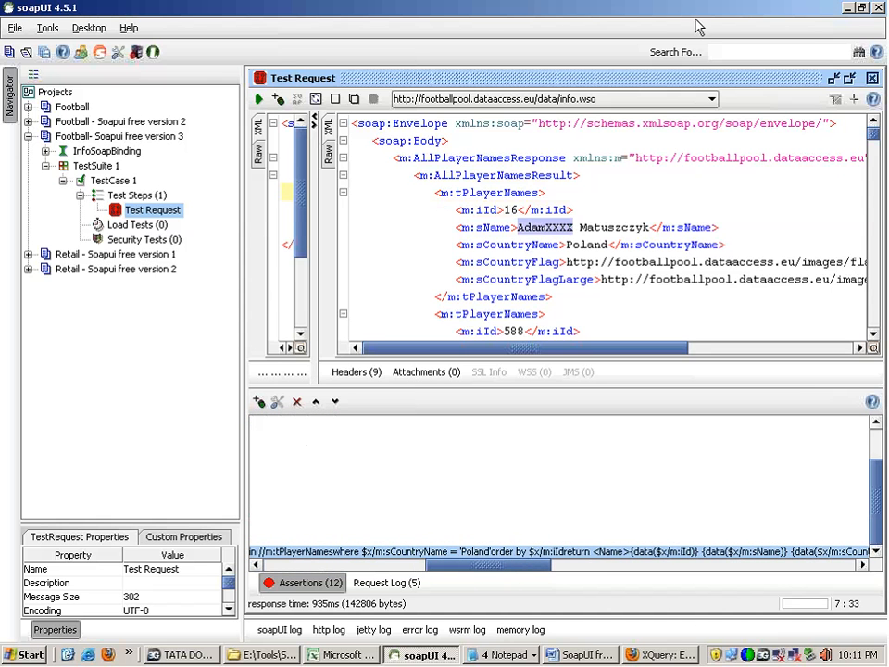
{"action": "left_click_drag", "start_coordinate": [461, 551], "coordinate": [586, 550]}
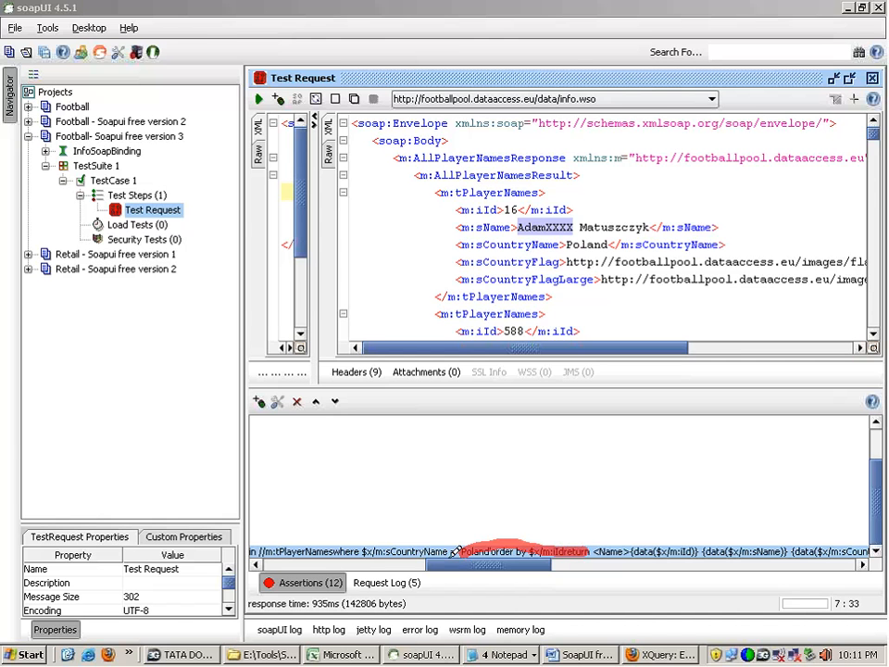
{"action": "left_click", "coordinate": [872, 175]}
{"action": "left_click_drag", "start_coordinate": [530, 569], "coordinate": [686, 571]}
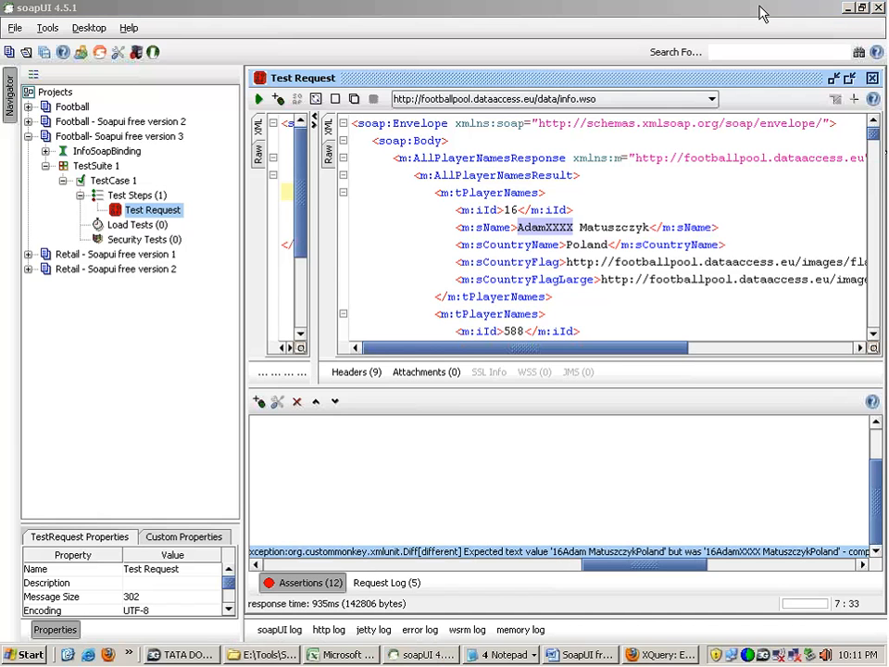
{"action": "left_click_drag", "start_coordinate": [546, 553], "coordinate": [623, 549]}
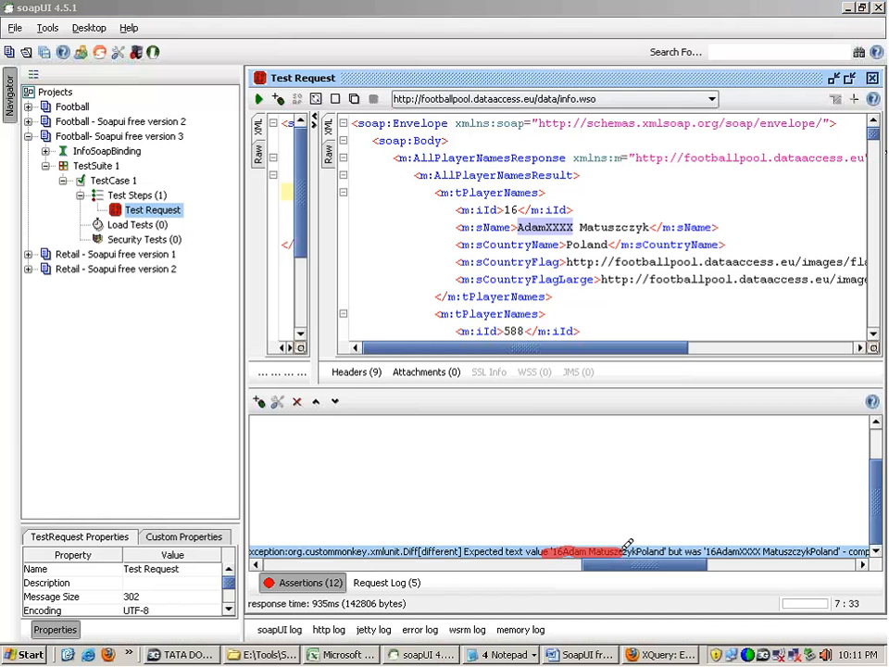
{"action": "left_click", "coordinate": [873, 184]}
{"action": "left_click_drag", "start_coordinate": [611, 567], "coordinate": [546, 576]}
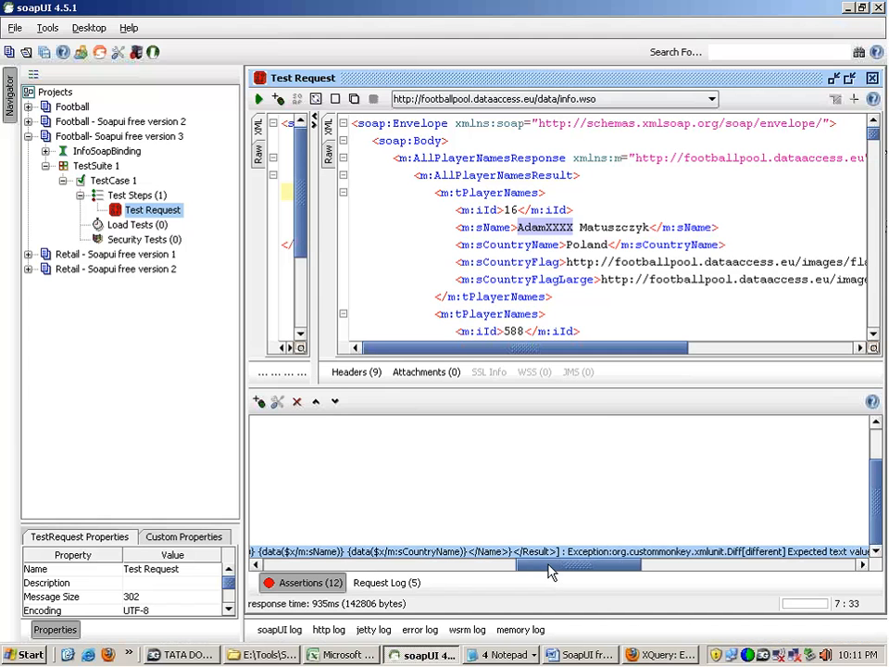
Step: Check the error log, soapUI log and http log for entries about the assertion errors, and close the log view
{"action": "left_click", "coordinate": [419, 630]}
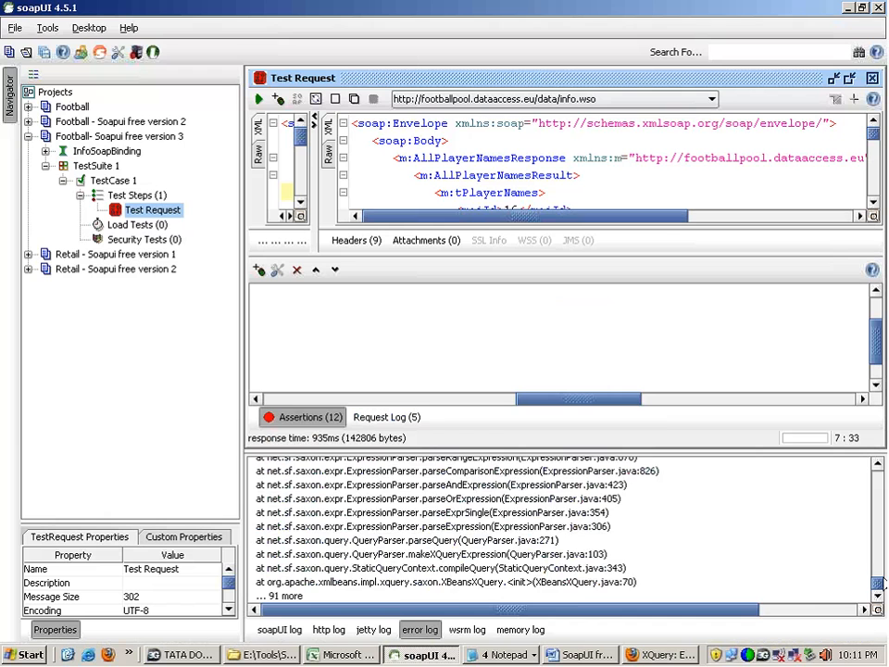
{"action": "mouse_move", "coordinate": [881, 583]}
{"action": "left_mouse_down"}
{"action": "mouse_move", "coordinate": [879, 540]}
{"action": "mouse_move", "coordinate": [880, 592]}
{"action": "left_mouse_up"}
{"action": "left_click", "coordinate": [280, 628]}
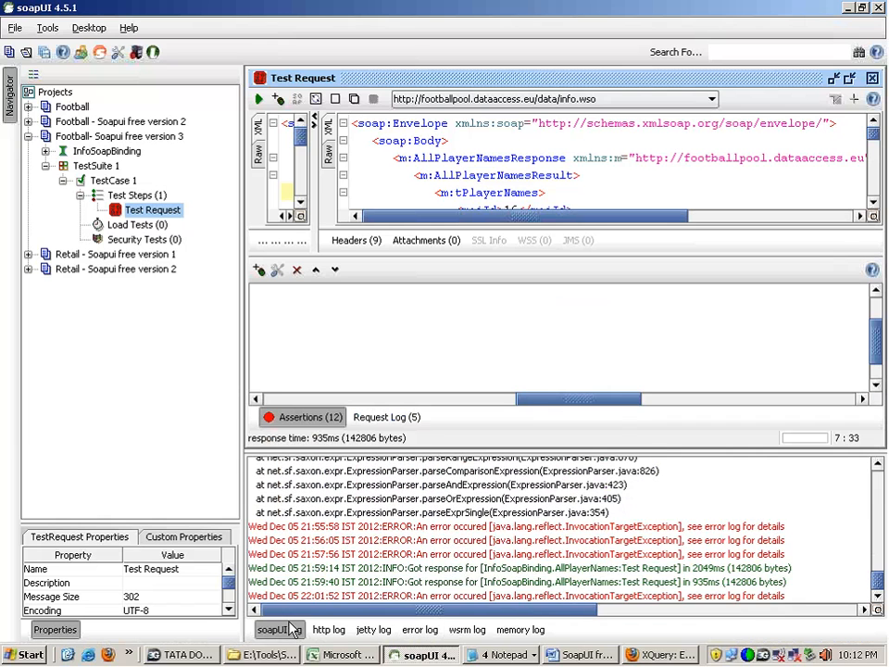
{"action": "left_click", "coordinate": [704, 553]}
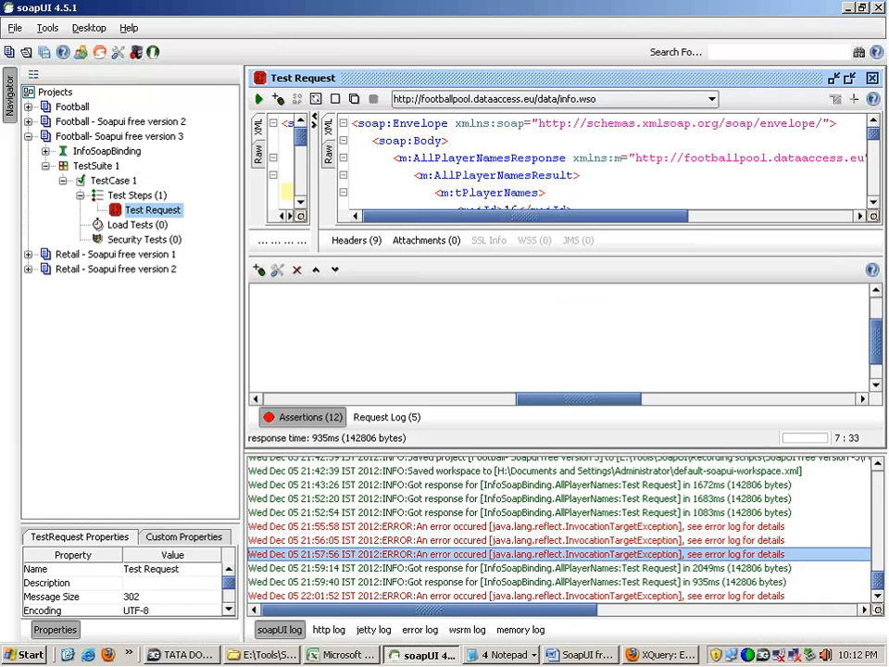
{"action": "left_click", "coordinate": [419, 629]}
{"action": "left_click", "coordinate": [328, 628]}
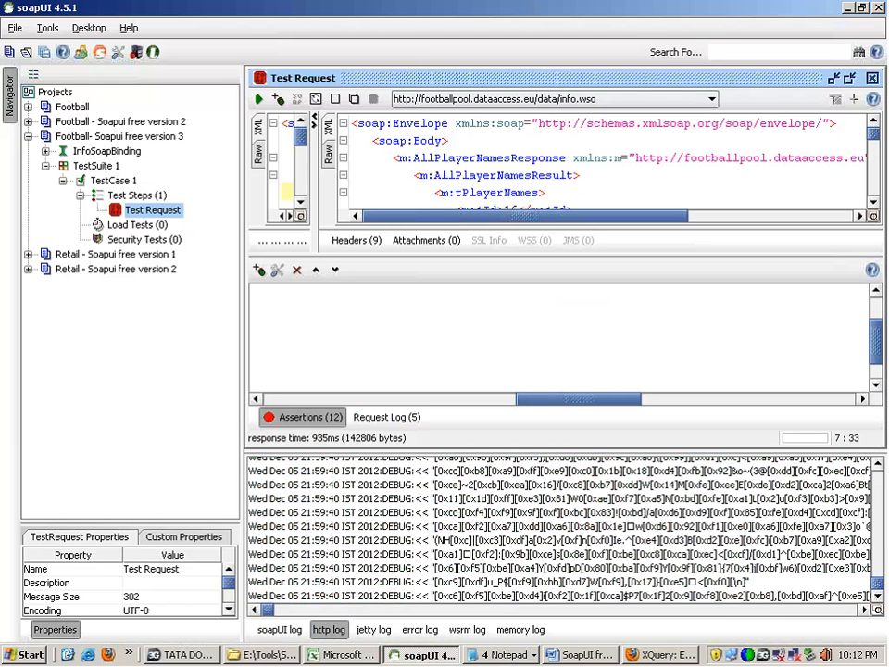
{"action": "left_click", "coordinate": [279, 629]}
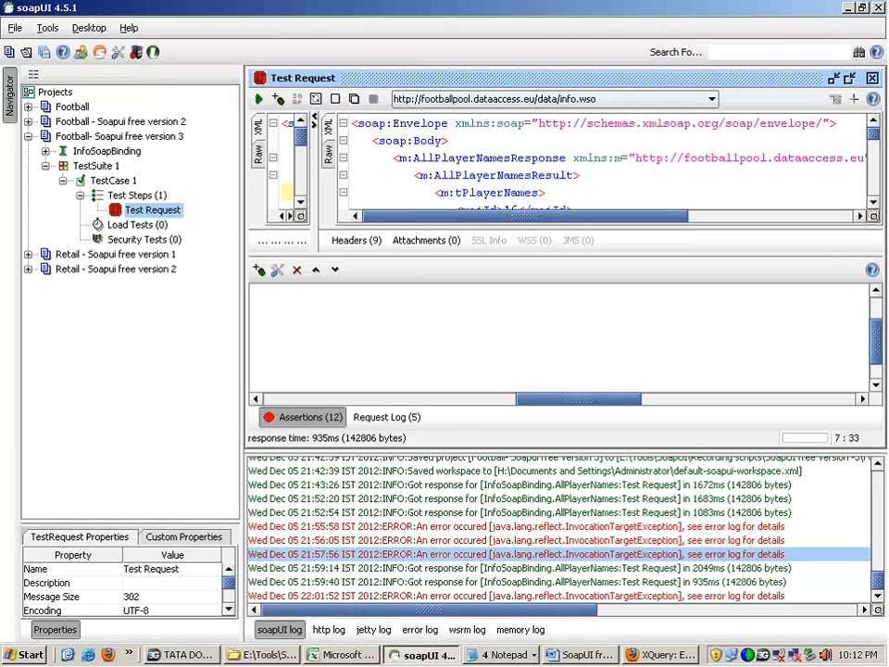
{"action": "left_click", "coordinate": [278, 629]}
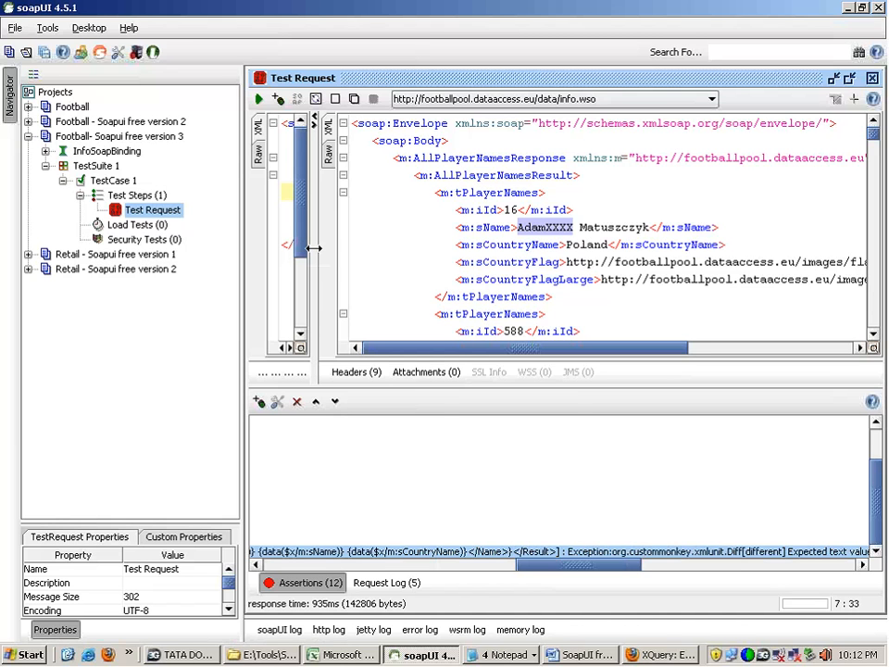
Step: Remove XXXX from the first player's sName value and delete that player's tPlayerNames entry from the response
{"action": "left_click", "coordinate": [294, 585]}
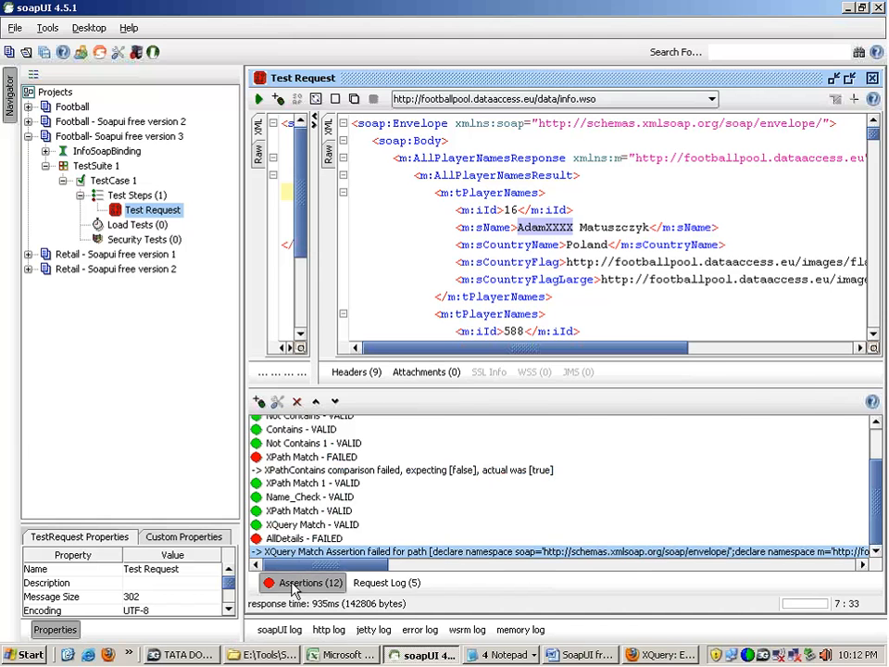
{"action": "left_click", "coordinate": [294, 585]}
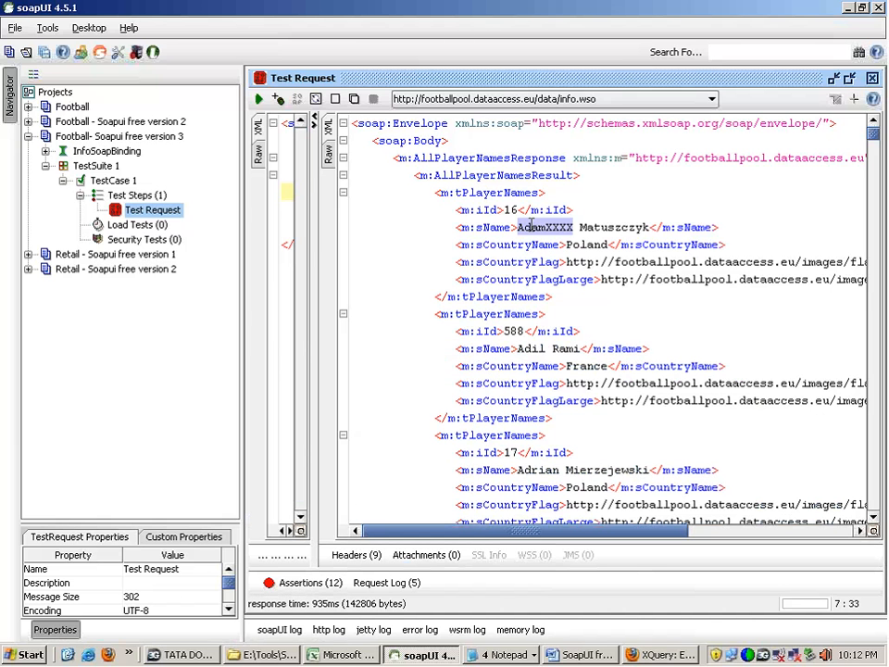
{"action": "left_click", "coordinate": [572, 227]}
{"action": "key", "text": "BackSpace"}
{"action": "key", "text": "BackSpace"}
{"action": "key", "text": "BackSpace"}
{"action": "key", "text": "BackSpace"}
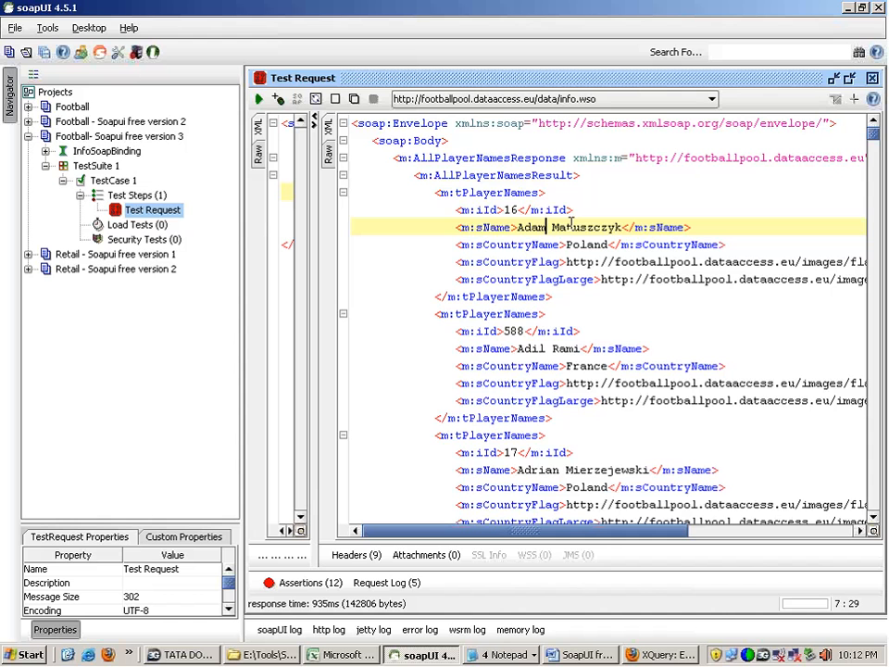
{"action": "left_click_drag", "start_coordinate": [436, 192], "coordinate": [574, 291]}
{"action": "key", "text": "ctrl+c"}
{"action": "key", "text": "Delete"}
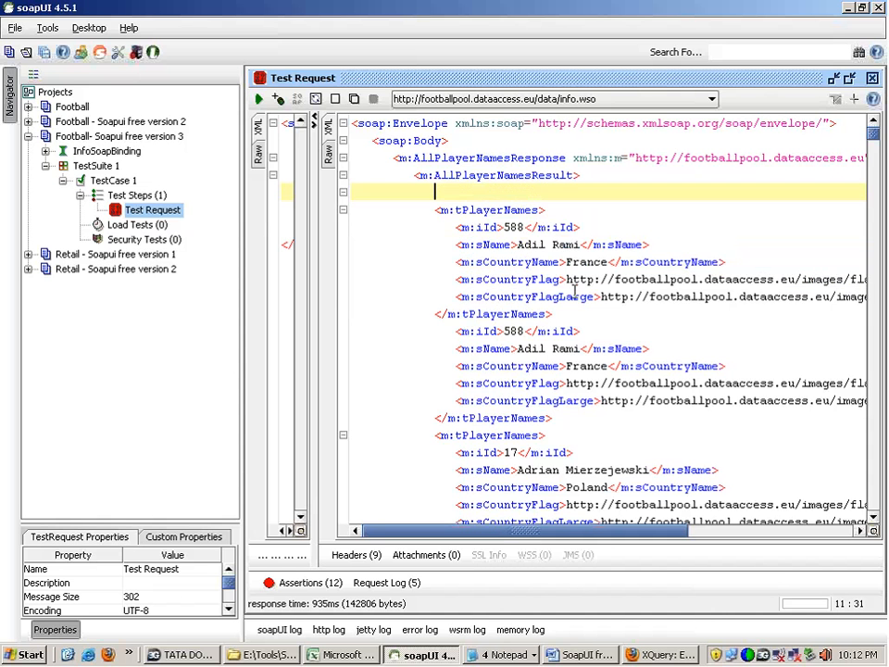
Step: Paste the removed tPlayerNames entry with iId 16 on a new line below the opening tag that follows the iId 588 entry
{"action": "left_click", "coordinate": [570, 329]}
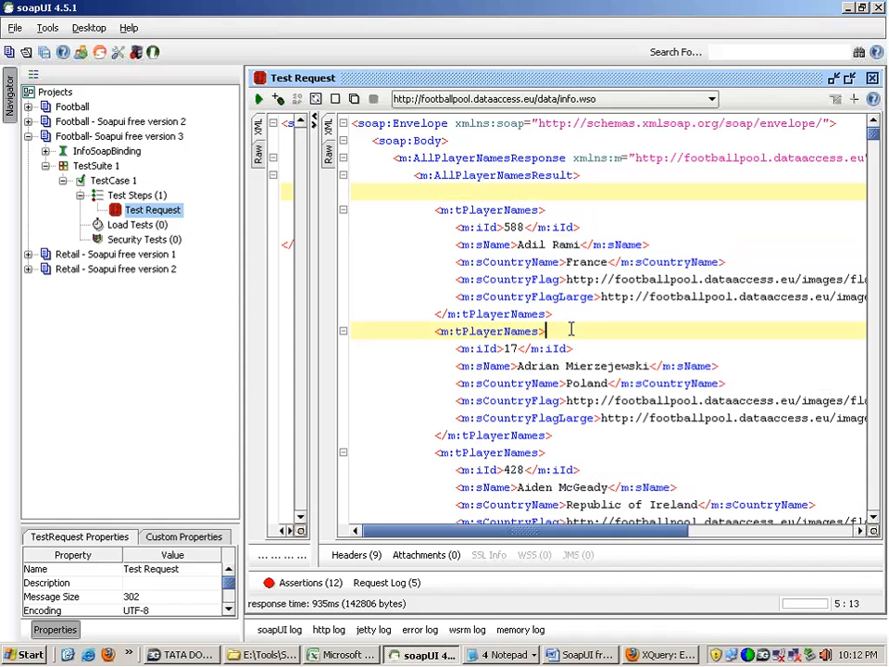
{"action": "key", "text": "Return"}
{"action": "key", "text": "ctrl+v"}
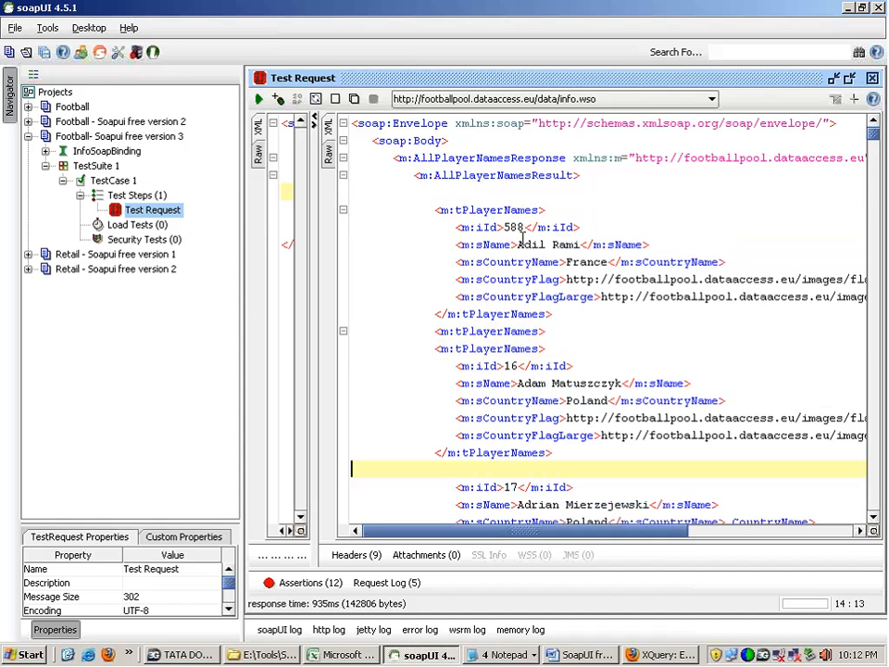
{"action": "double_click", "coordinate": [521, 239]}
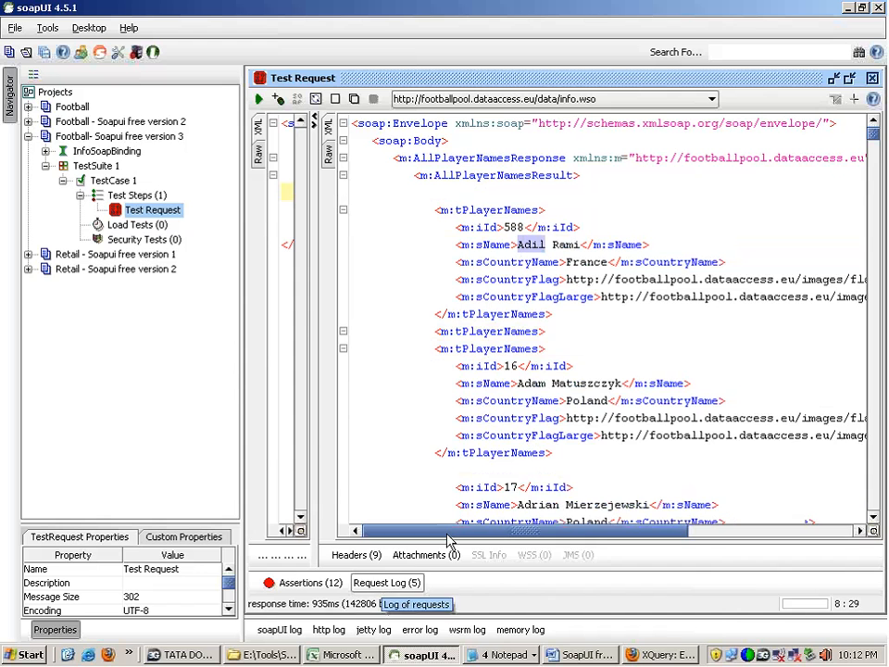
Step: Open the AllDetails assertion's configuration and test its query against the reordered response, dismissing the result message
{"action": "left_click", "coordinate": [294, 583]}
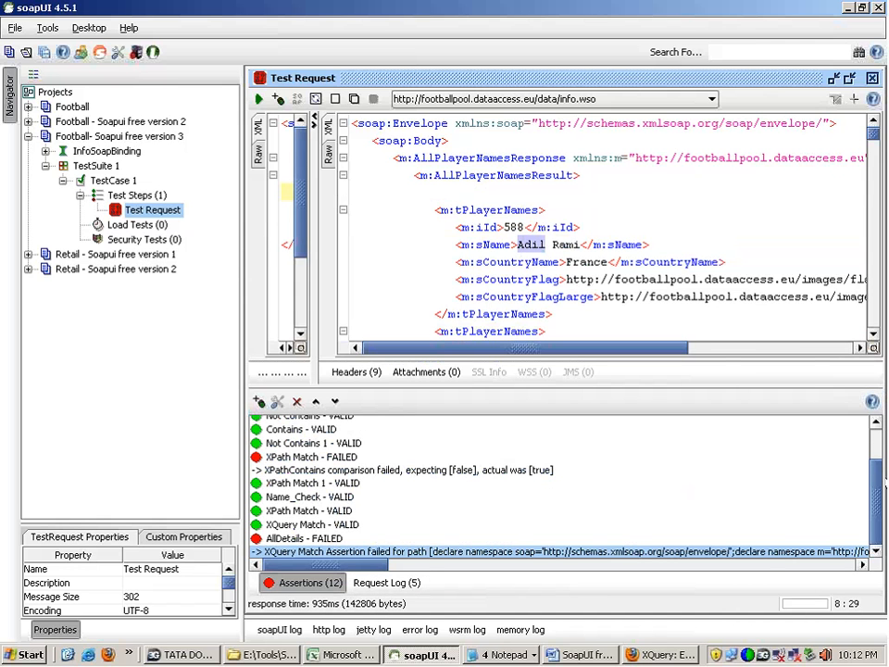
{"action": "double_click", "coordinate": [333, 538]}
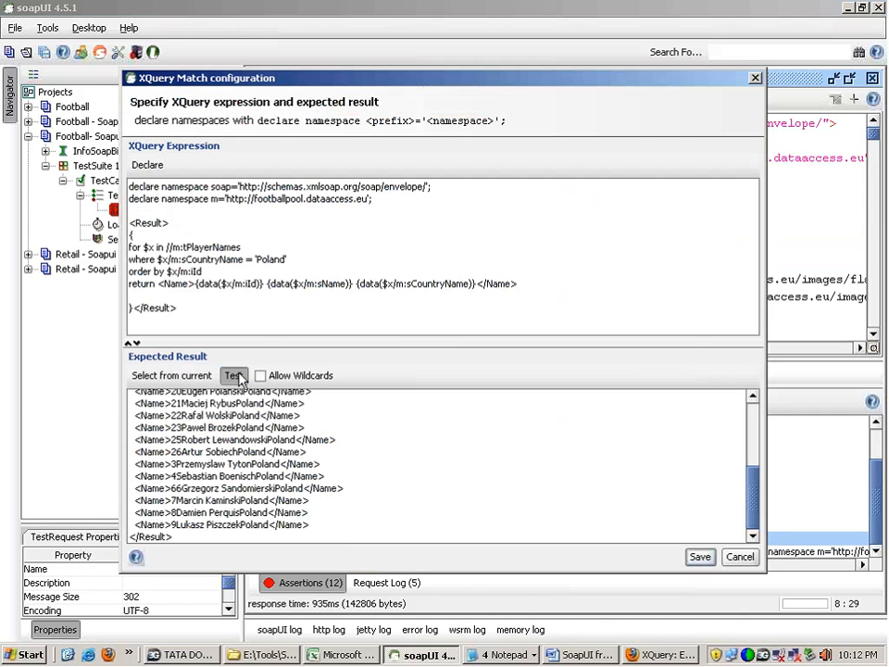
{"action": "left_click", "coordinate": [233, 375]}
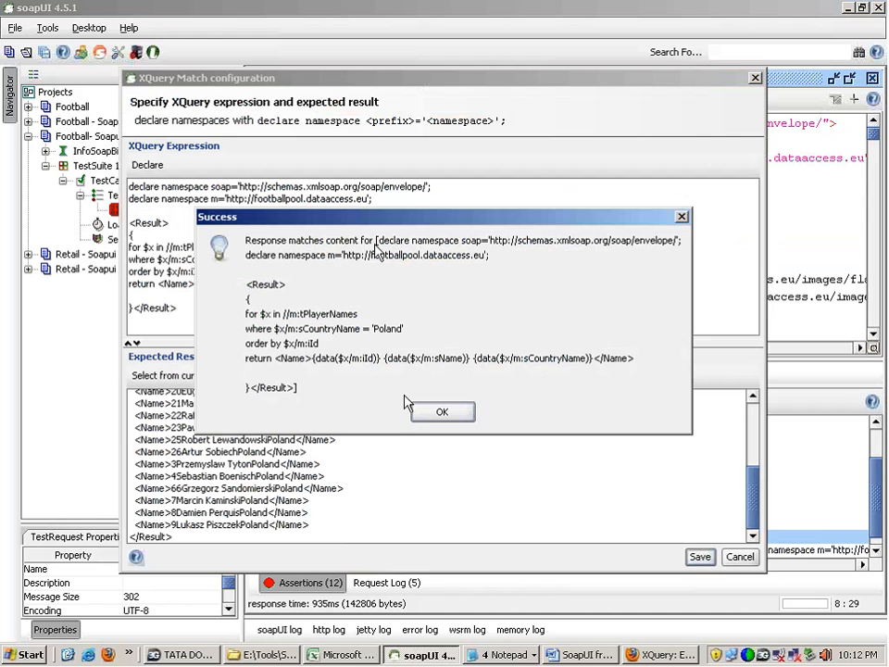
{"action": "left_click", "coordinate": [441, 412]}
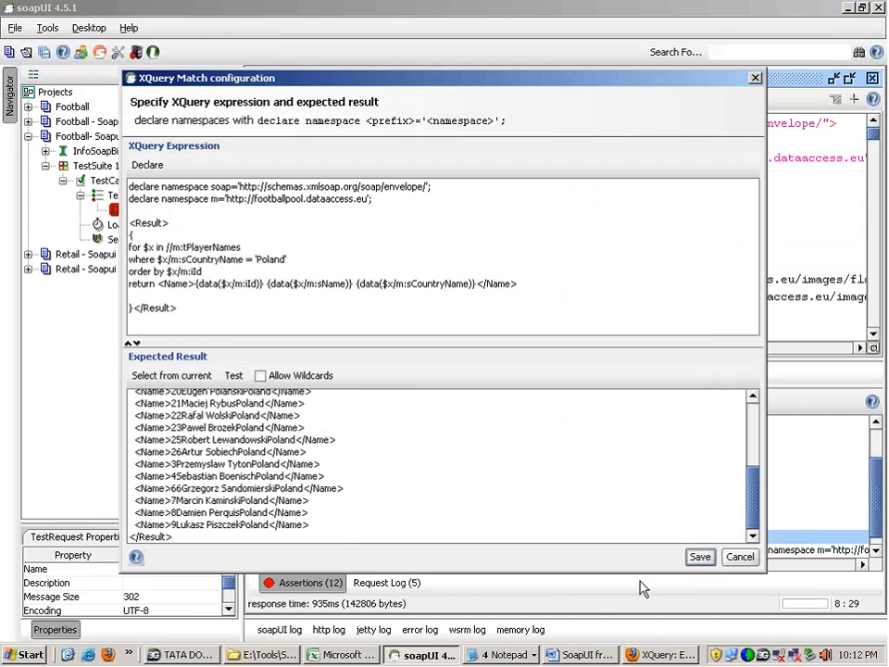
Step: Examine the "order by $x/m:iId" line in the AllDetails XQuery expression
{"action": "left_click_drag", "start_coordinate": [178, 308], "coordinate": [159, 268]}
{"action": "double_click", "coordinate": [159, 269]}
{"action": "left_click", "coordinate": [158, 269]}
{"action": "double_click", "coordinate": [159, 271]}
{"action": "triple_click", "coordinate": [159, 271]}
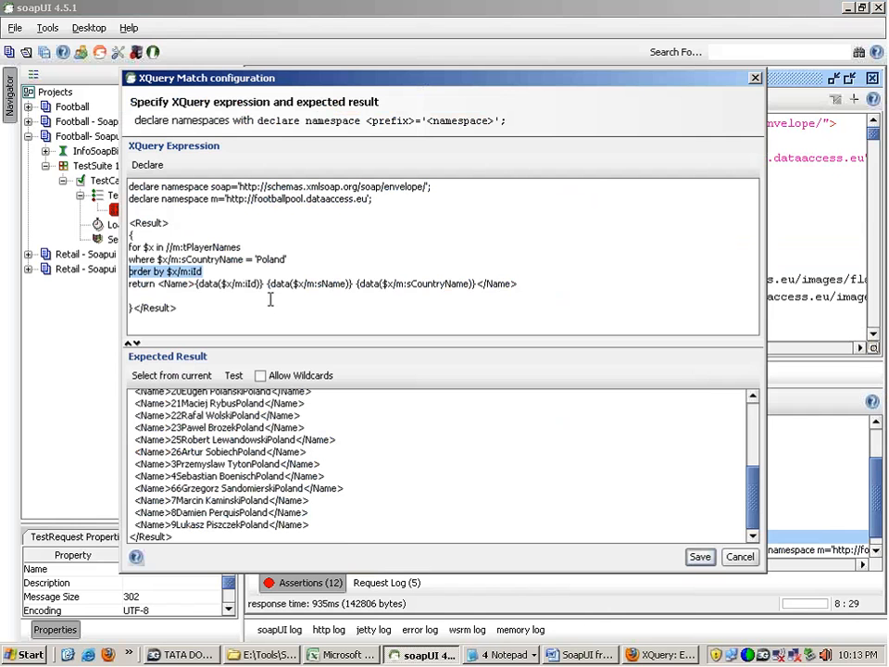
Step: Copy the whole <Result> query block from the XQuery expression and save the AllDetails configuration
{"action": "left_click_drag", "start_coordinate": [270, 306], "coordinate": [129, 223]}
{"action": "key", "text": "Delete"}
{"action": "key", "text": "ctrl+z"}
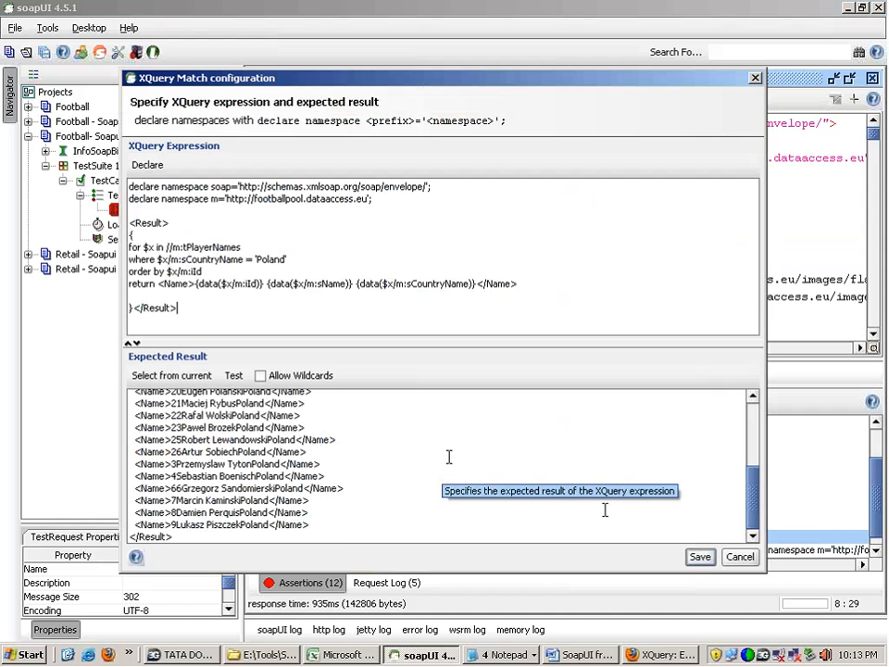
{"action": "left_click_drag", "start_coordinate": [177, 309], "coordinate": [129, 223]}
{"action": "key", "text": "ctrl+c"}
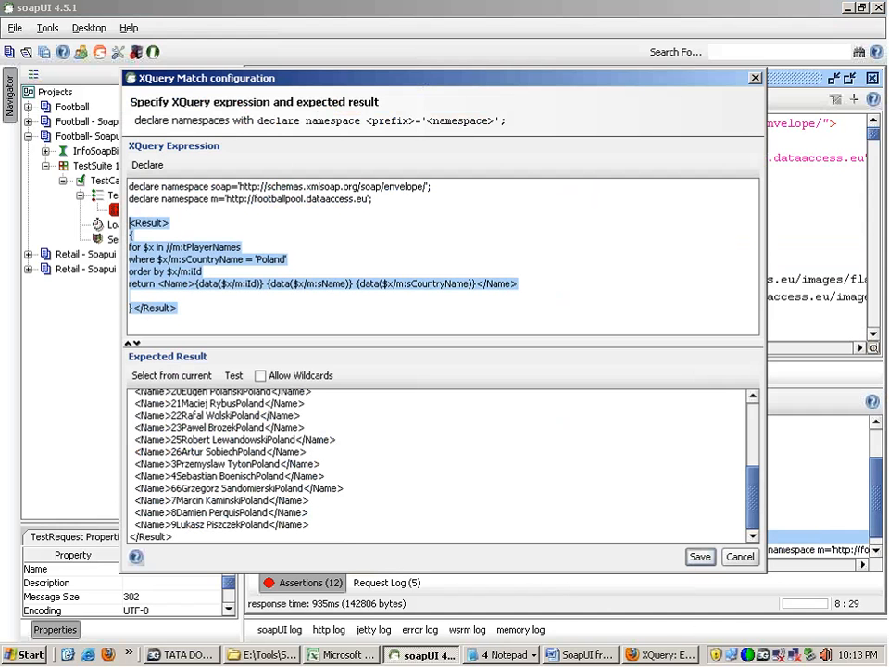
{"action": "left_click", "coordinate": [699, 559]}
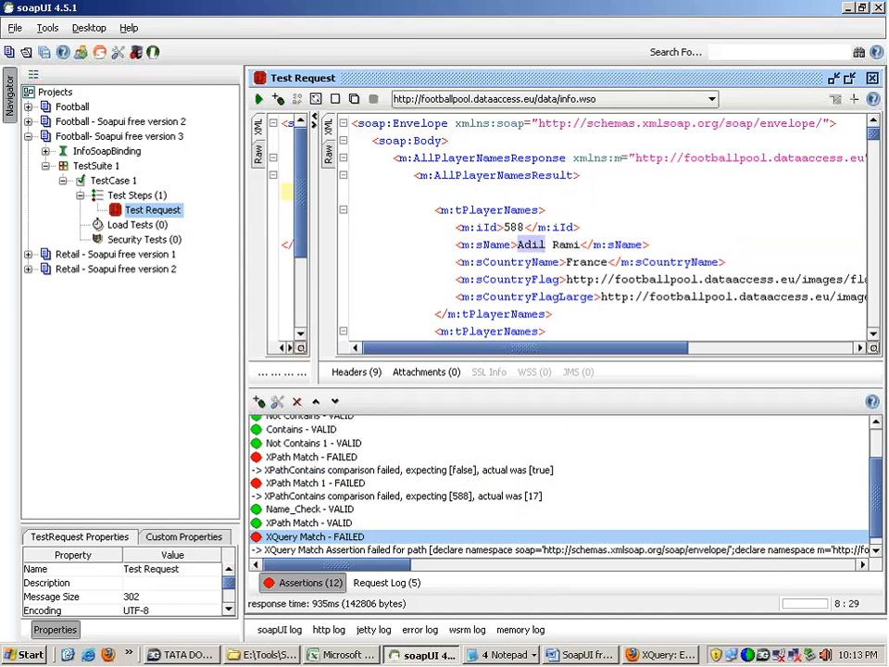
Step: Switch to notes.txt in Notepad, add a line of equals signs after the last query and paste the copied Poland query below it
{"action": "left_click", "coordinate": [505, 655]}
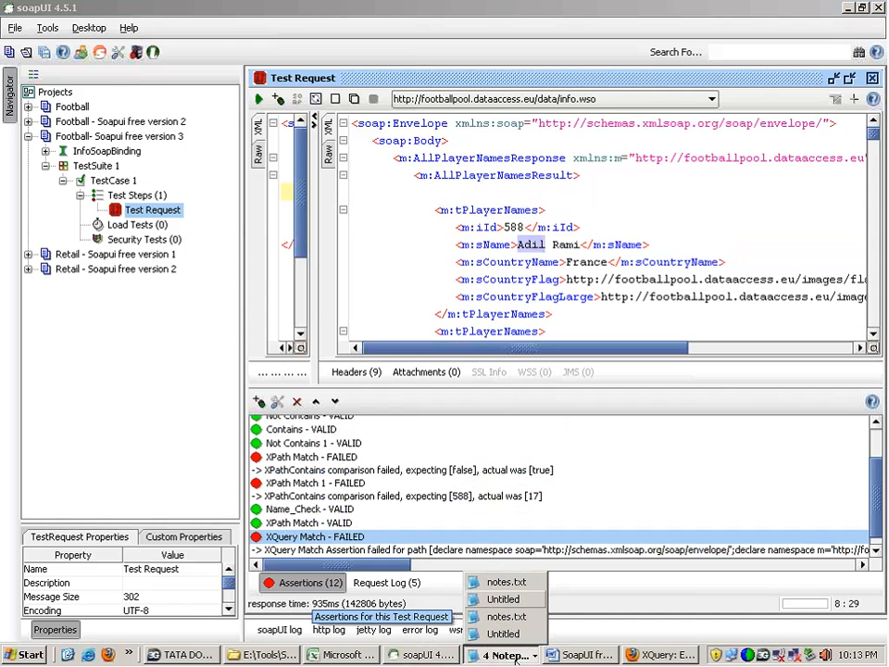
{"action": "left_click", "coordinate": [511, 585]}
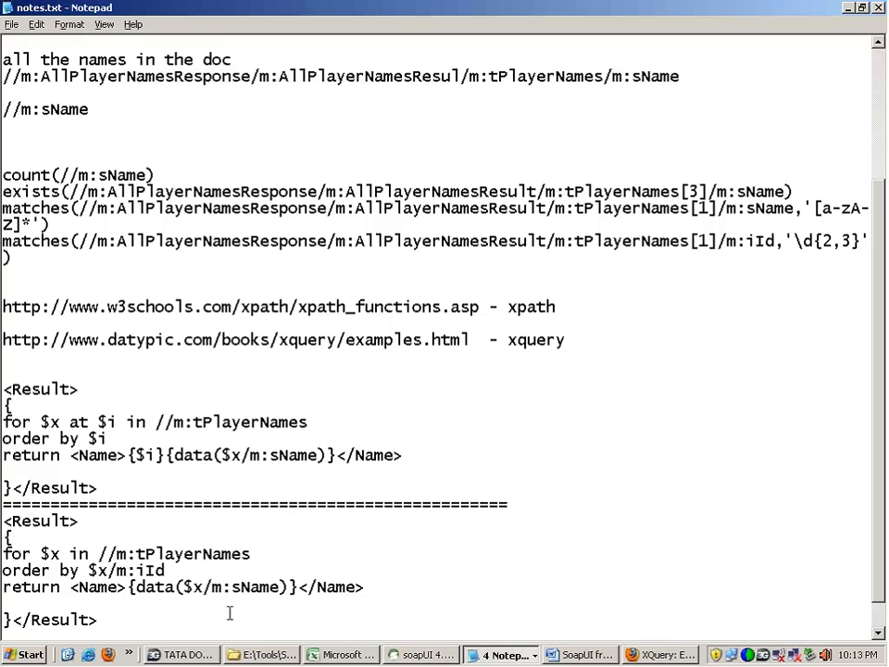
{"action": "key", "text": "Return"}
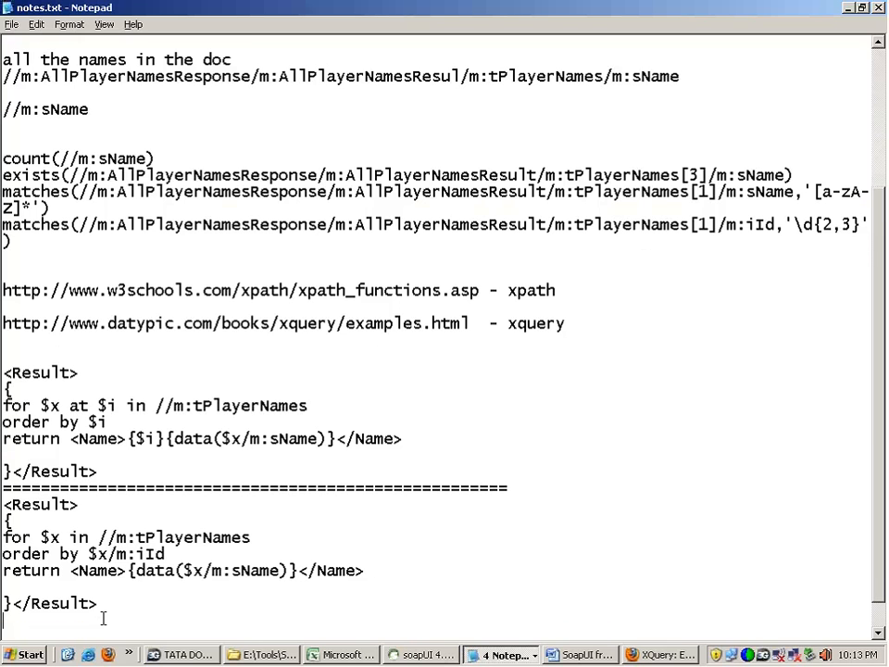
{"action": "type", "text": "======================================================="}
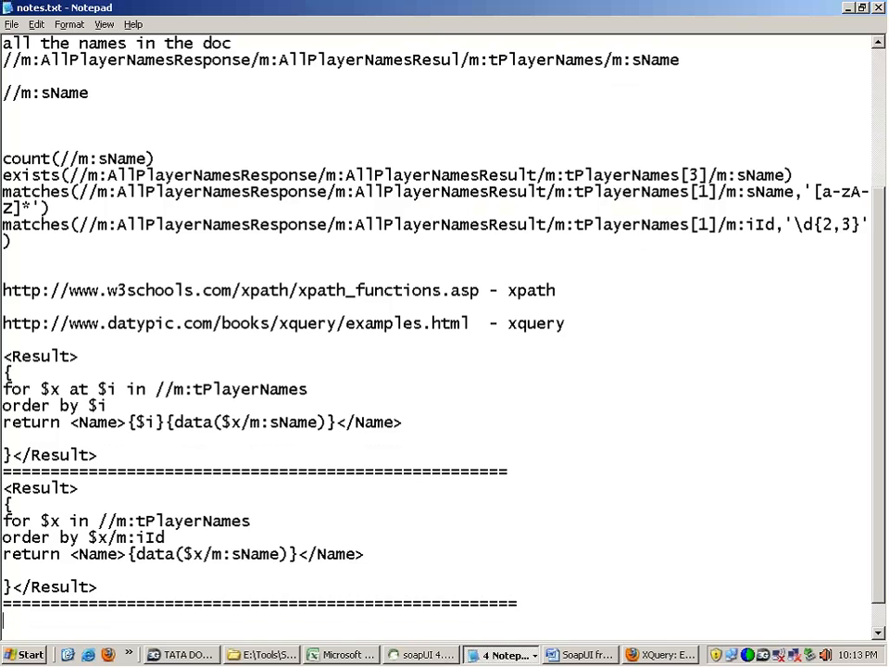
{"action": "key", "text": "ctrl+v"}
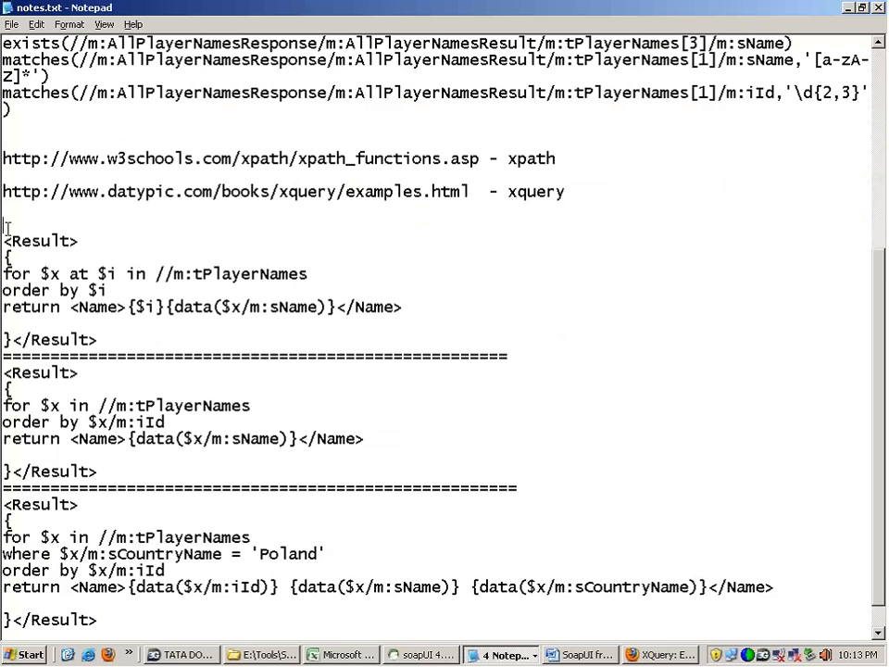
{"action": "left_click_drag", "start_coordinate": [5, 232], "coordinate": [116, 607]}
Step: Switch back to soapUI, open the XPath Match 1 assertion's configuration and close it
{"action": "key", "text": "alt+Tab"}
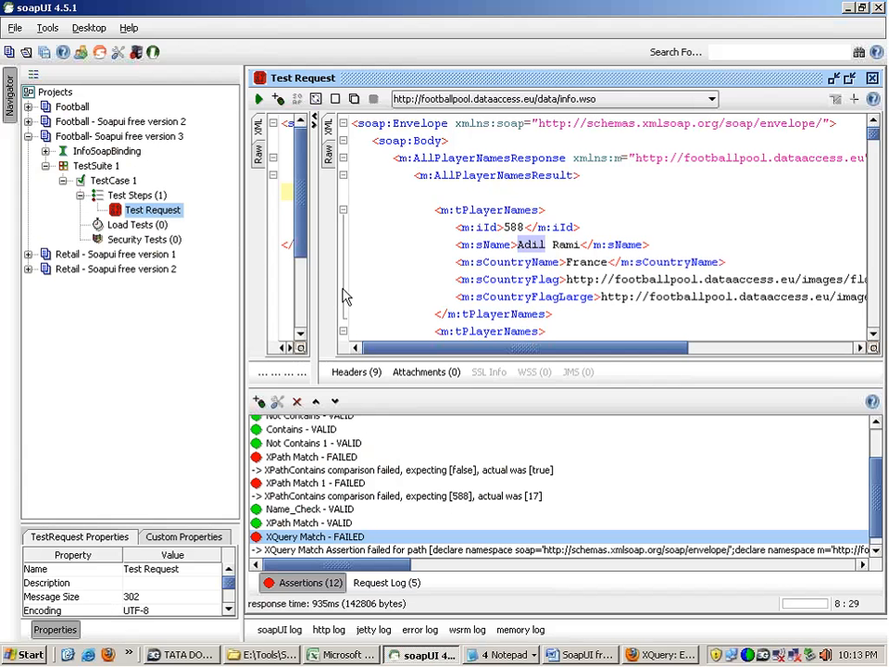
{"action": "double_click", "coordinate": [305, 481]}
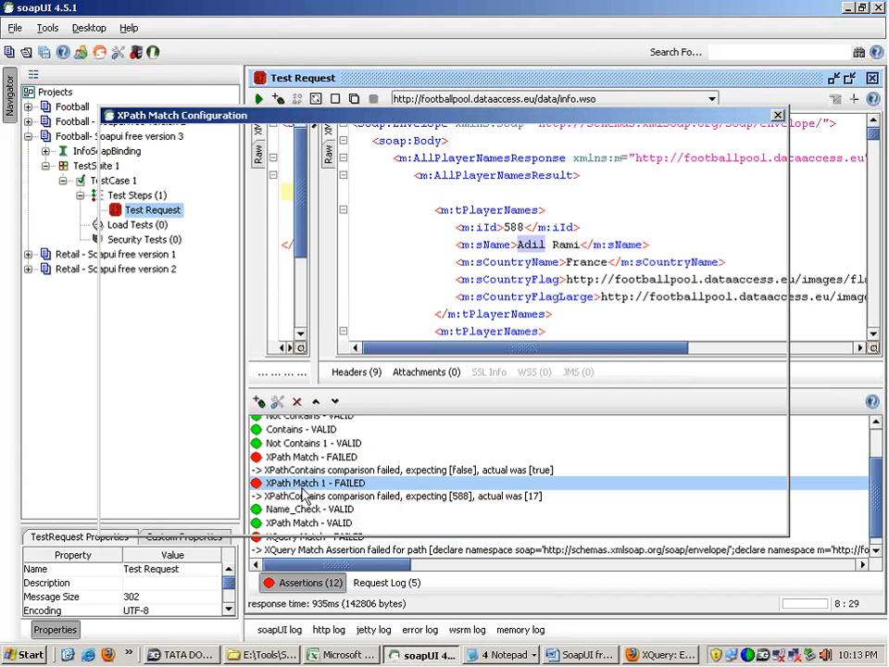
{"action": "left_click", "coordinate": [763, 522]}
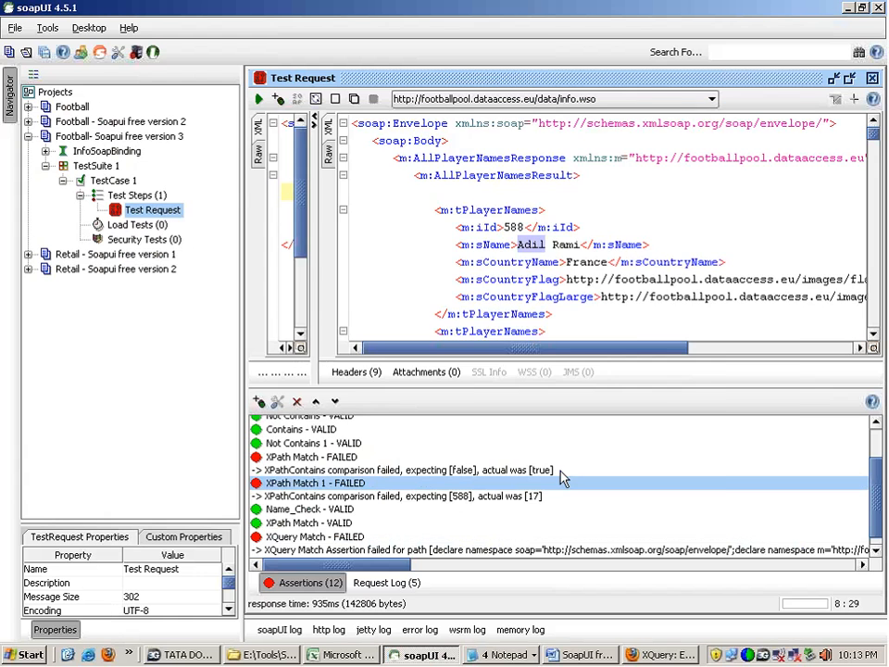
Step: Start adding an assertion and review the Script and the Compliance, Status and Standards types, including Not SOAP Fault and Schema Compliance
{"action": "left_click", "coordinate": [259, 401]}
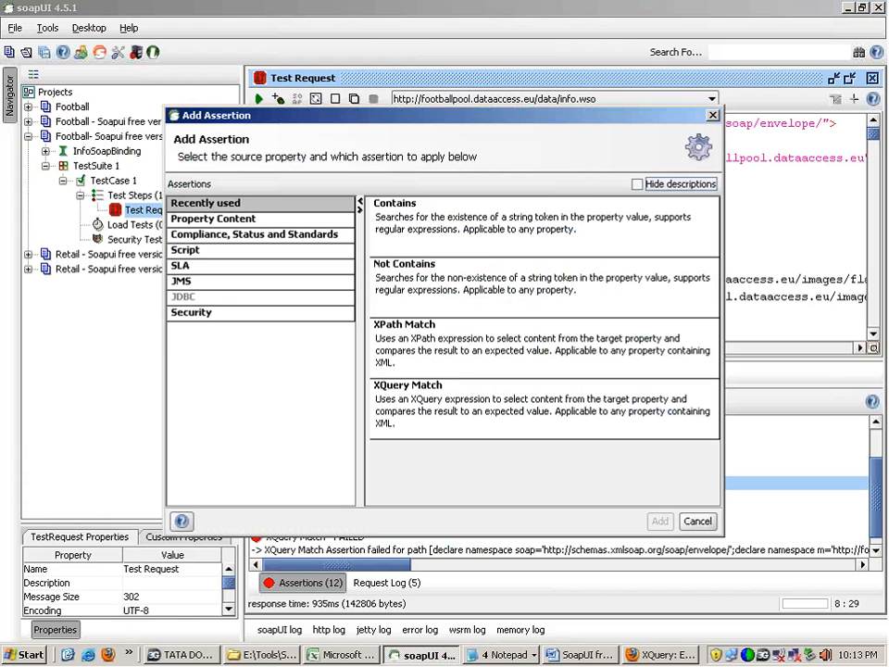
{"action": "left_click", "coordinate": [222, 251]}
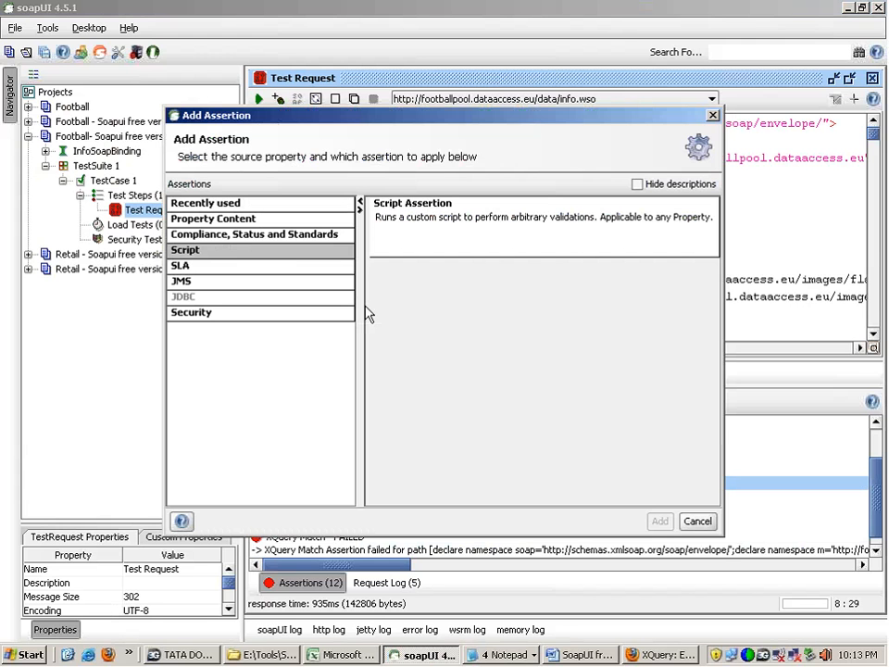
{"action": "left_click", "coordinate": [326, 238]}
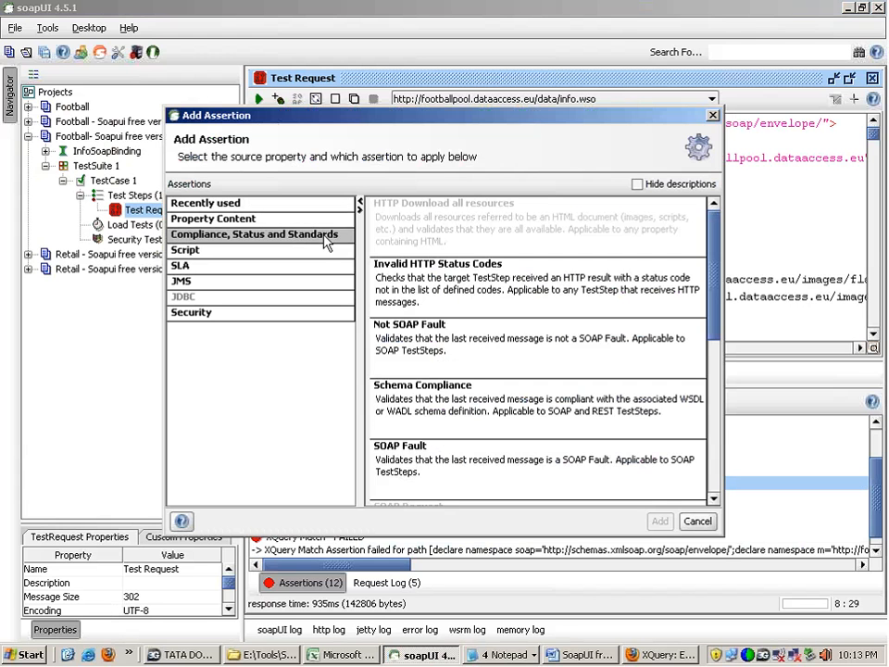
{"action": "left_click", "coordinate": [407, 291]}
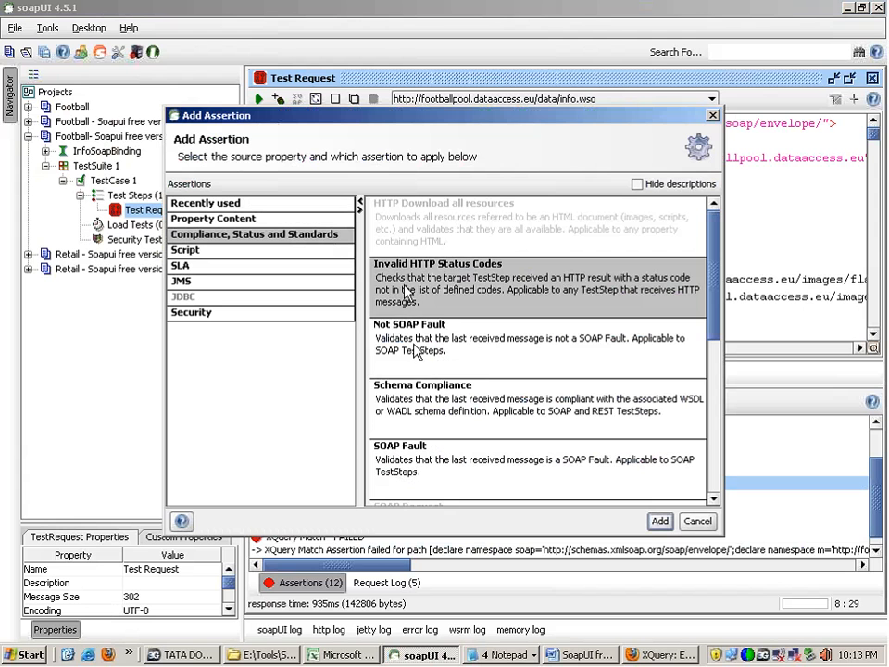
{"action": "left_click", "coordinate": [414, 350]}
{"action": "key", "text": "Down"}
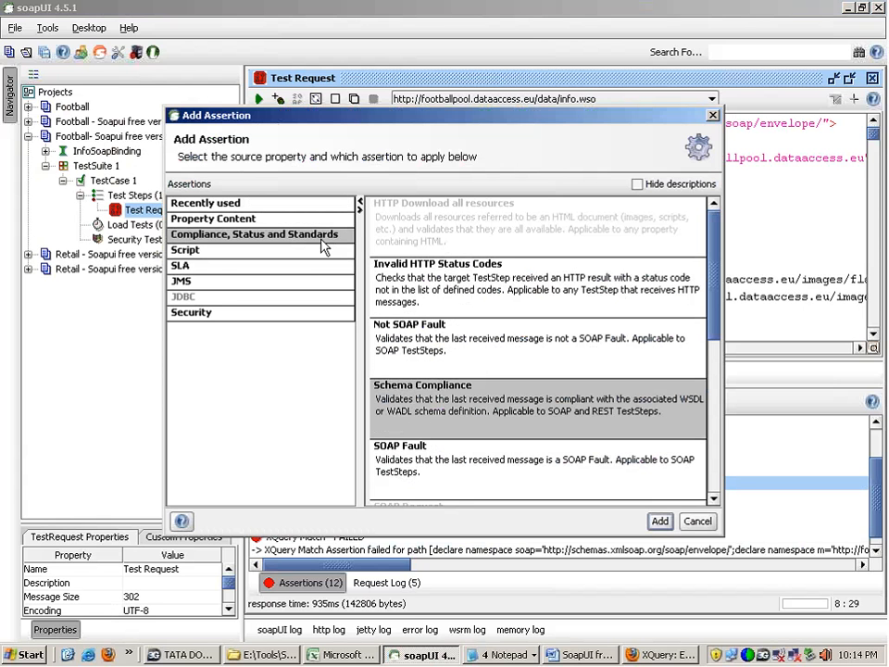
Step: Add a Response SLA assertion to the test request with a desired response time of 2000
{"action": "left_click", "coordinate": [185, 266]}
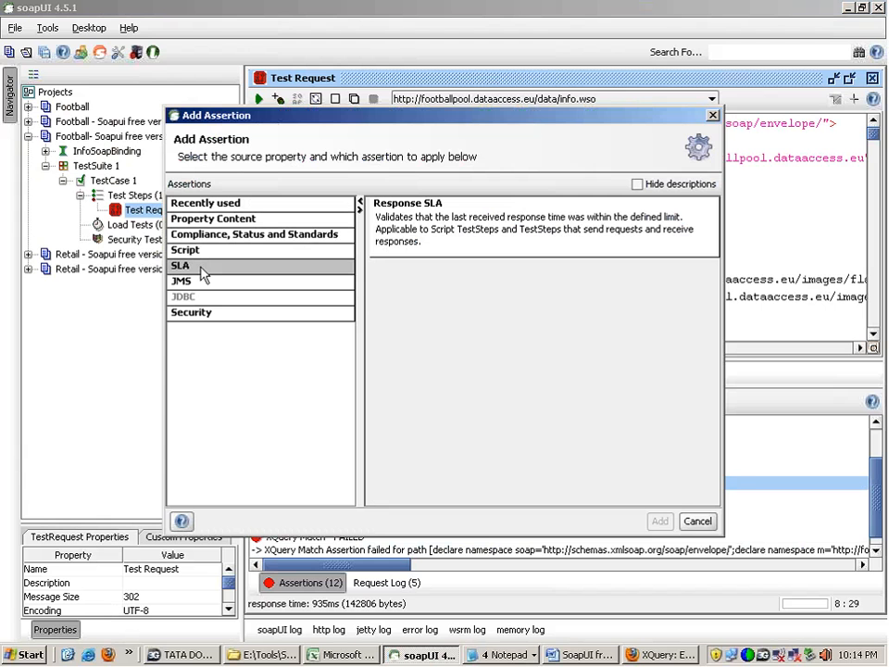
{"action": "double_click", "coordinate": [371, 240]}
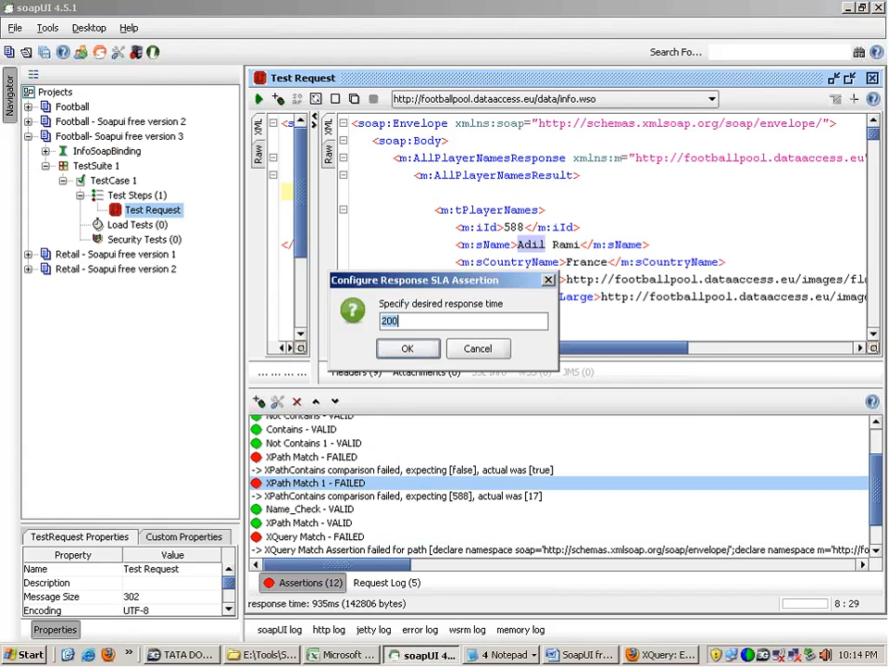
{"action": "double_click", "coordinate": [413, 320]}
{"action": "type", "text": "2000"}
{"action": "left_click", "coordinate": [407, 348]}
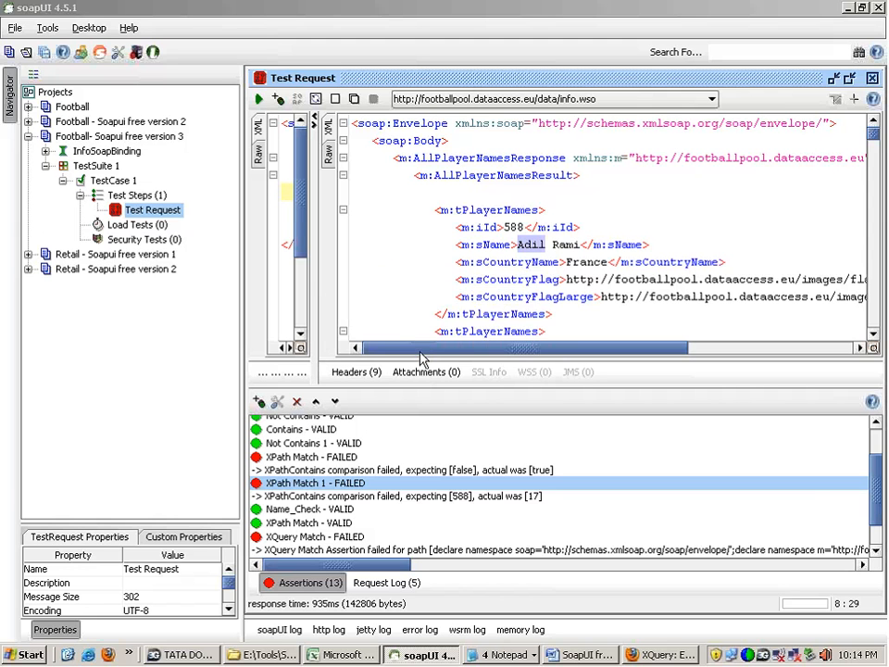
Step: Set the Response SLA assertion's desired response time to 100
{"action": "scroll", "coordinate": [876, 526], "scroll_direction": "down", "scroll_amount": 2}
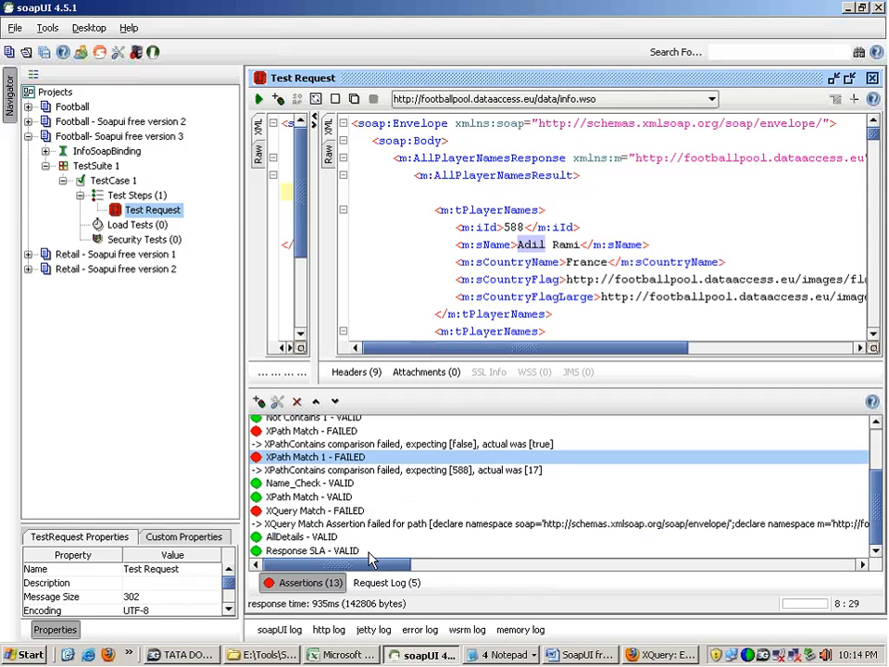
{"action": "left_click", "coordinate": [335, 553]}
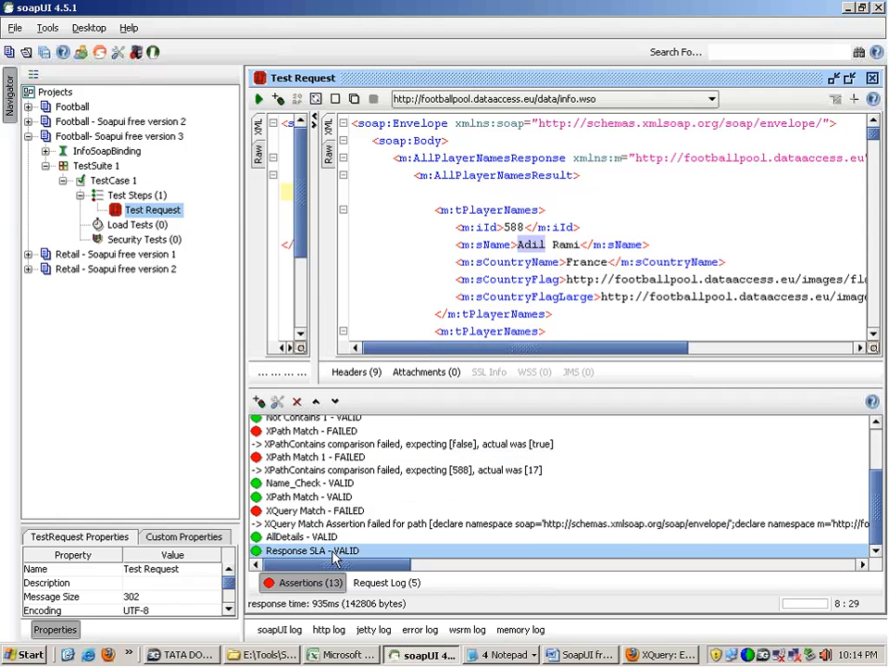
{"action": "double_click", "coordinate": [335, 553]}
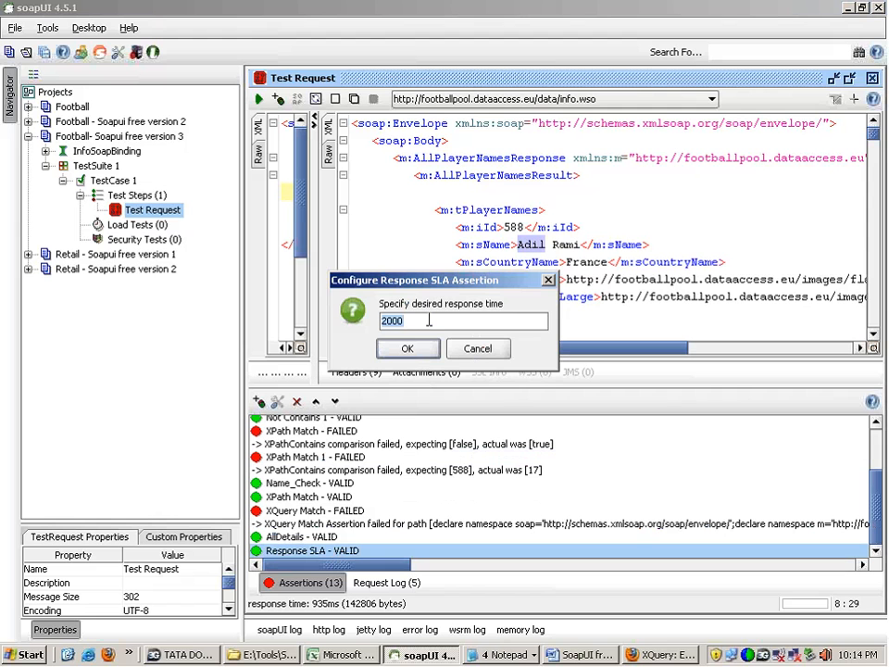
{"action": "type", "text": "100"}
{"action": "left_click", "coordinate": [407, 350]}
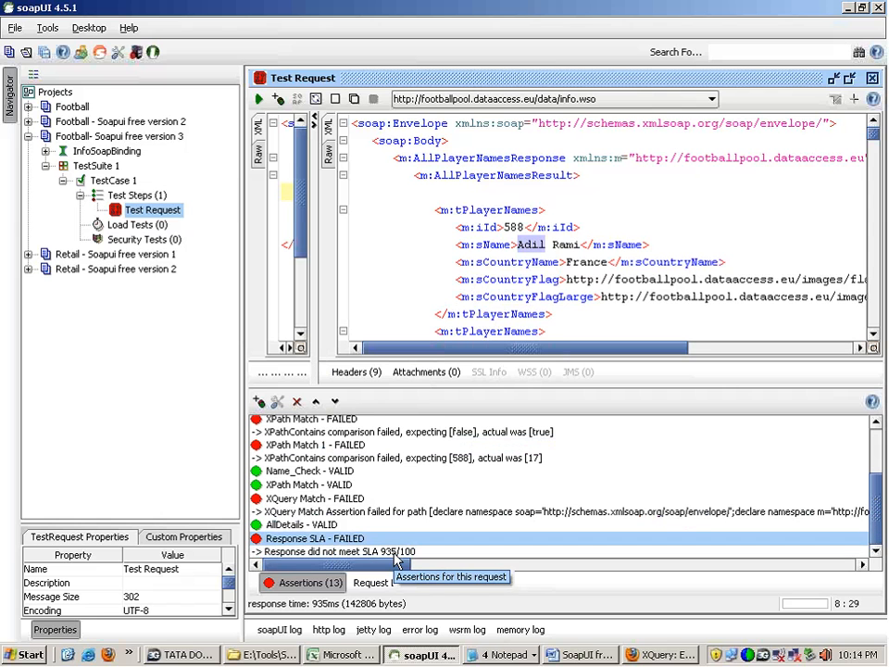
Step: Check the Response SLA assertion's failure message and set its desired response time to 1000
{"action": "left_click", "coordinate": [394, 552]}
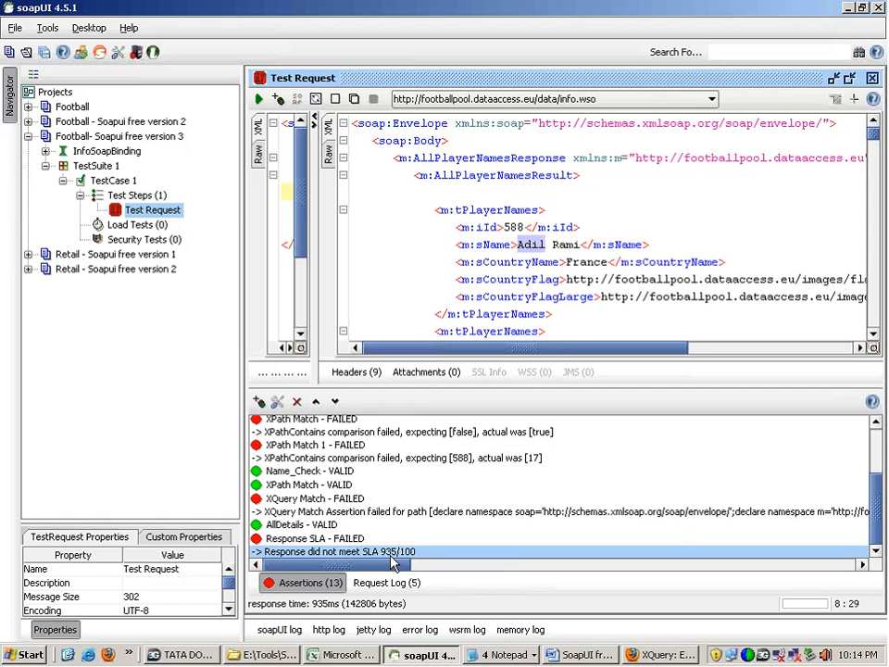
{"action": "left_click", "coordinate": [373, 544]}
{"action": "double_click", "coordinate": [373, 543]}
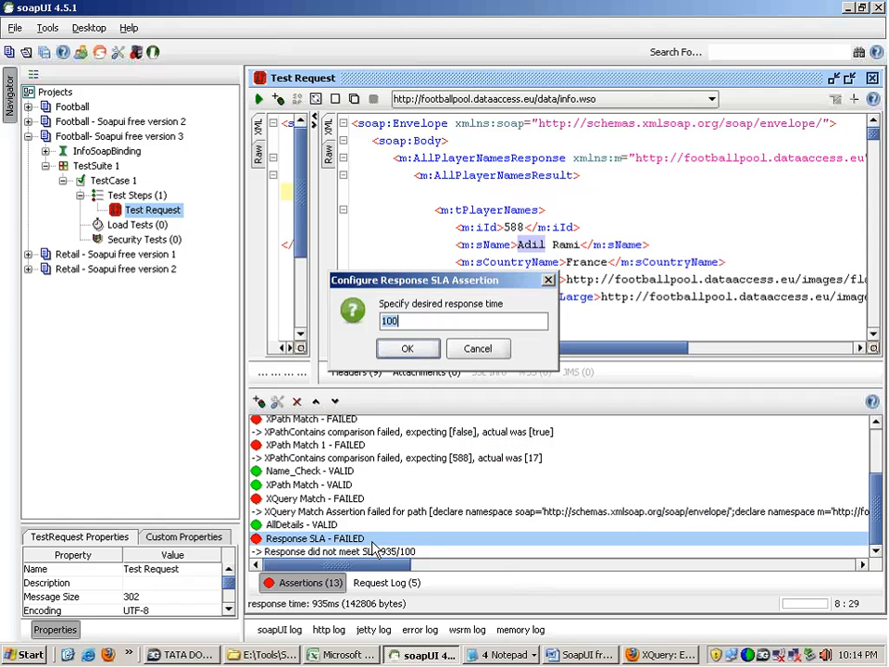
{"action": "type", "text": "0"}
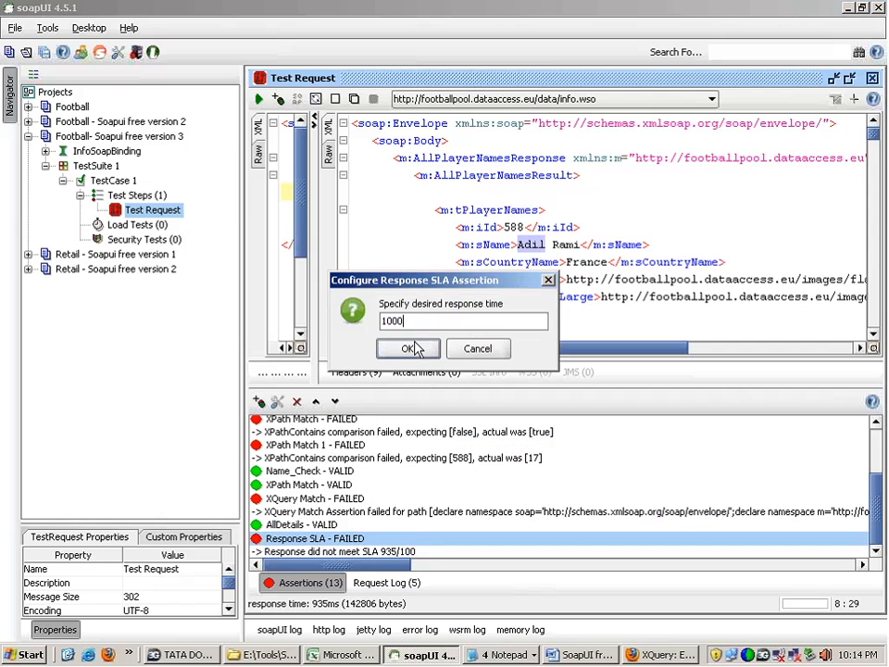
{"action": "left_click", "coordinate": [413, 348]}
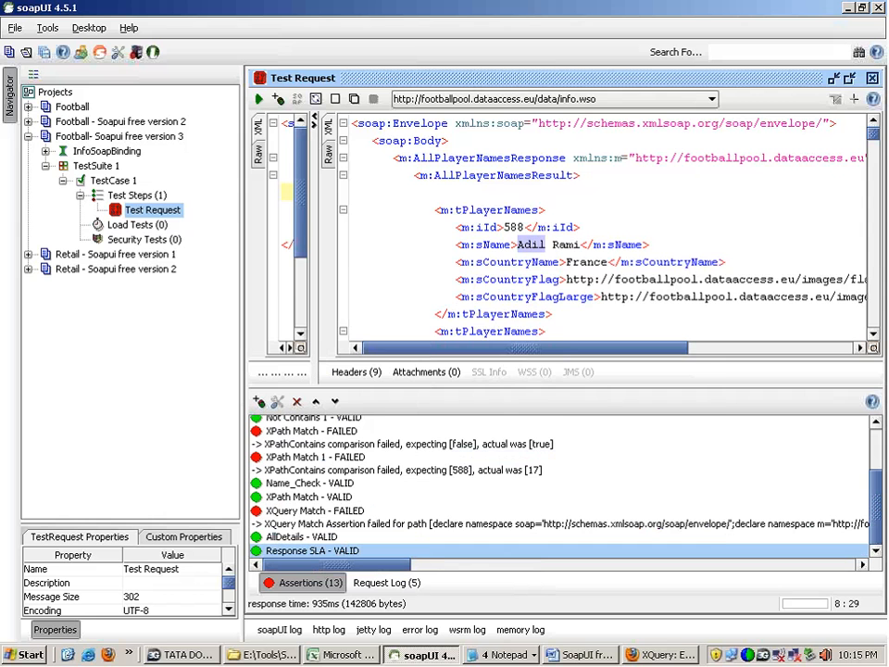
Step: Start adding an assertion and review the SLA, Property Content, Script and JMS assertion types
{"action": "left_click", "coordinate": [258, 401]}
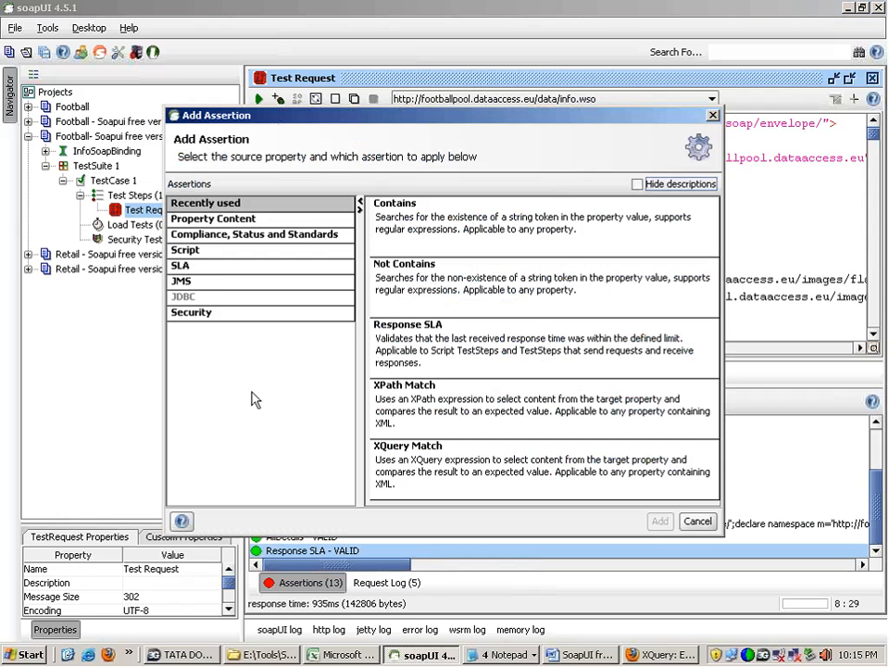
{"action": "left_click", "coordinate": [217, 267]}
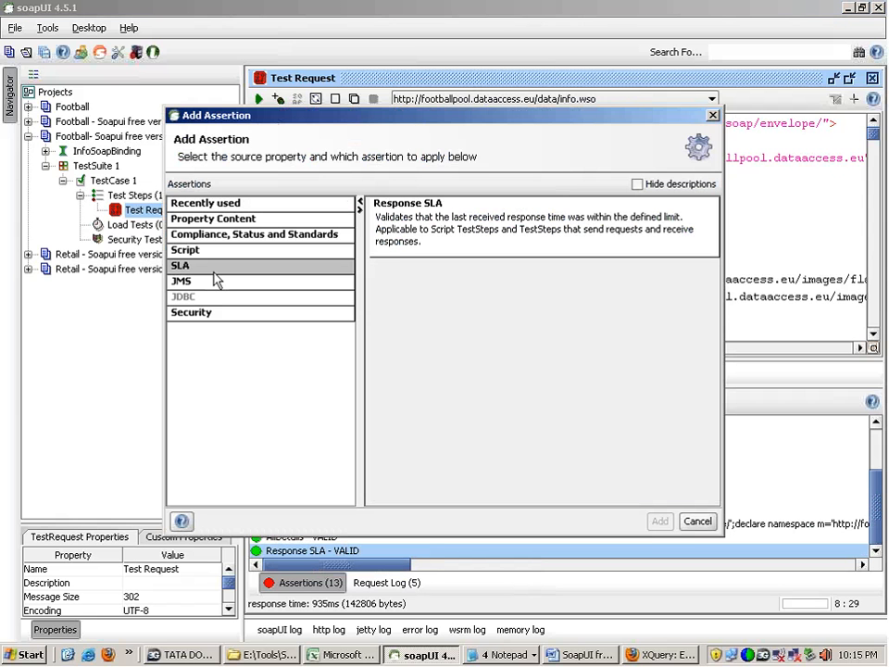
{"action": "left_click", "coordinate": [231, 219]}
{"action": "left_click", "coordinate": [476, 343]}
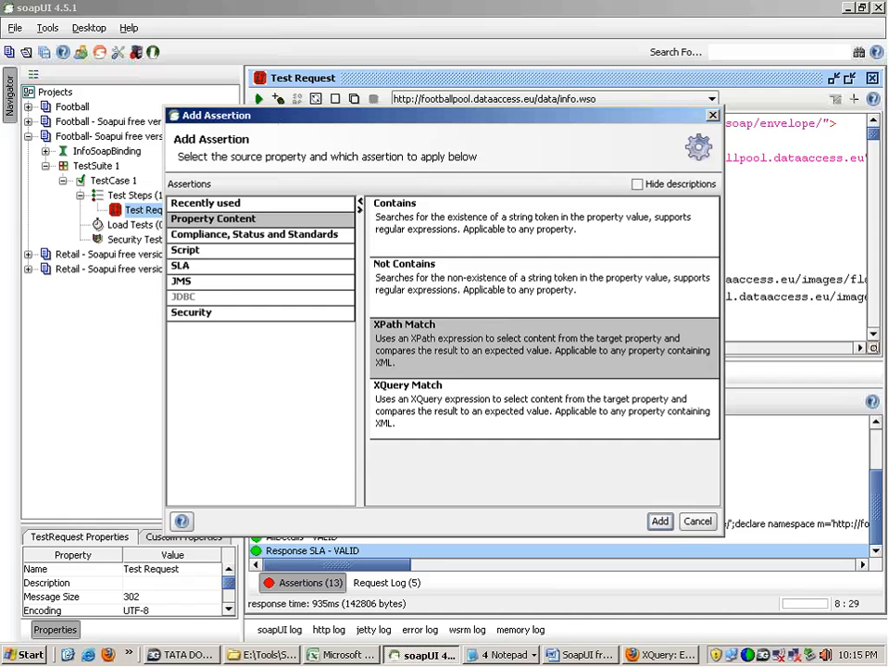
{"action": "left_click", "coordinate": [231, 251]}
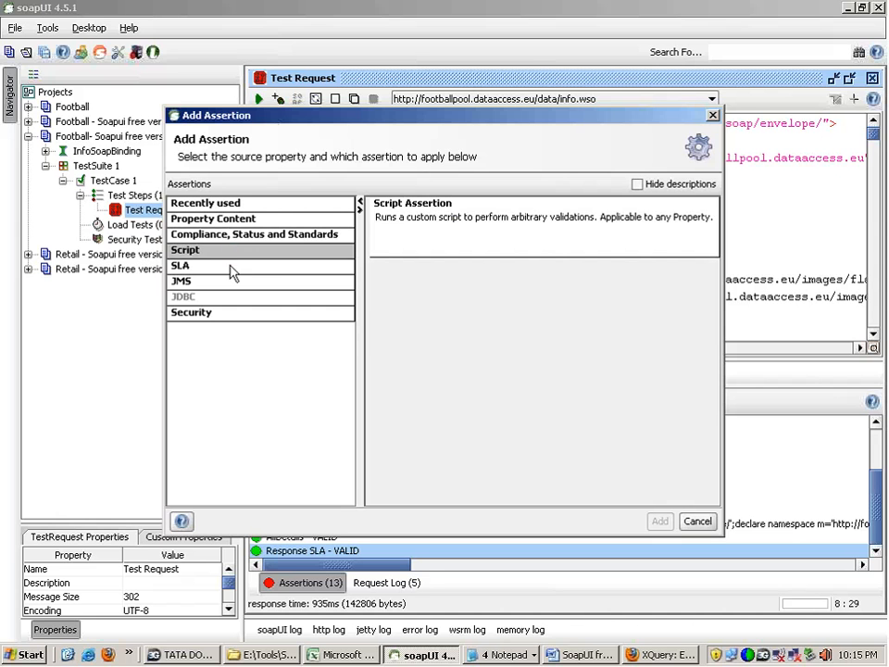
{"action": "left_click", "coordinate": [232, 269]}
{"action": "left_click", "coordinate": [233, 283]}
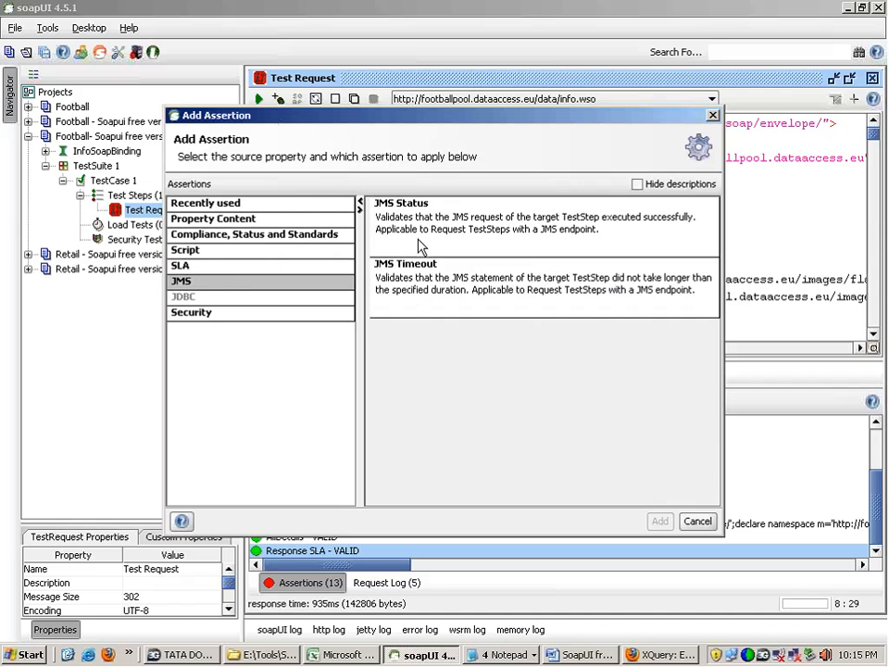
Step: Add a Sensitive Information Exposure security assertion to the test request
{"action": "left_click", "coordinate": [197, 315]}
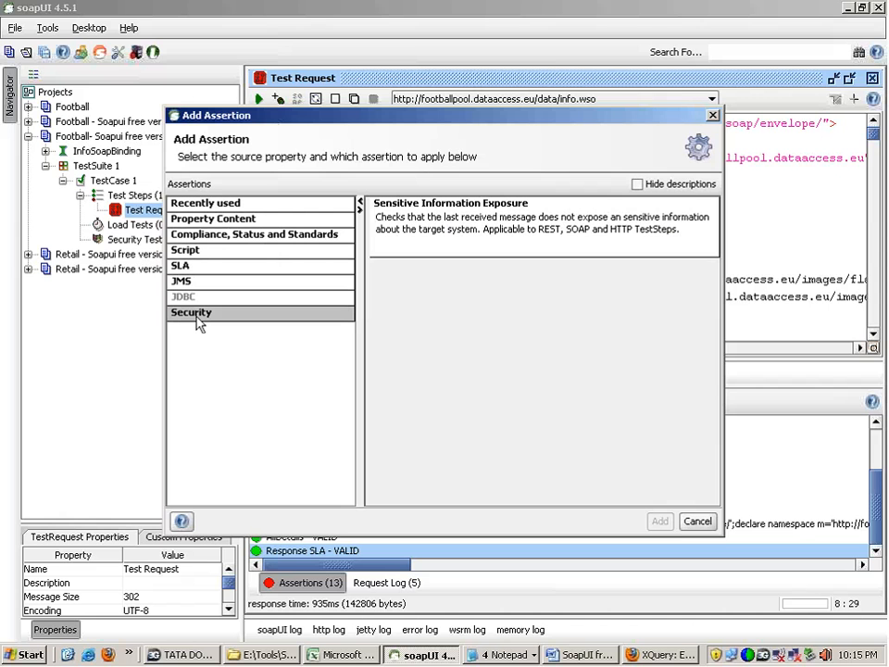
{"action": "left_click", "coordinate": [498, 227]}
{"action": "double_click", "coordinate": [500, 216]}
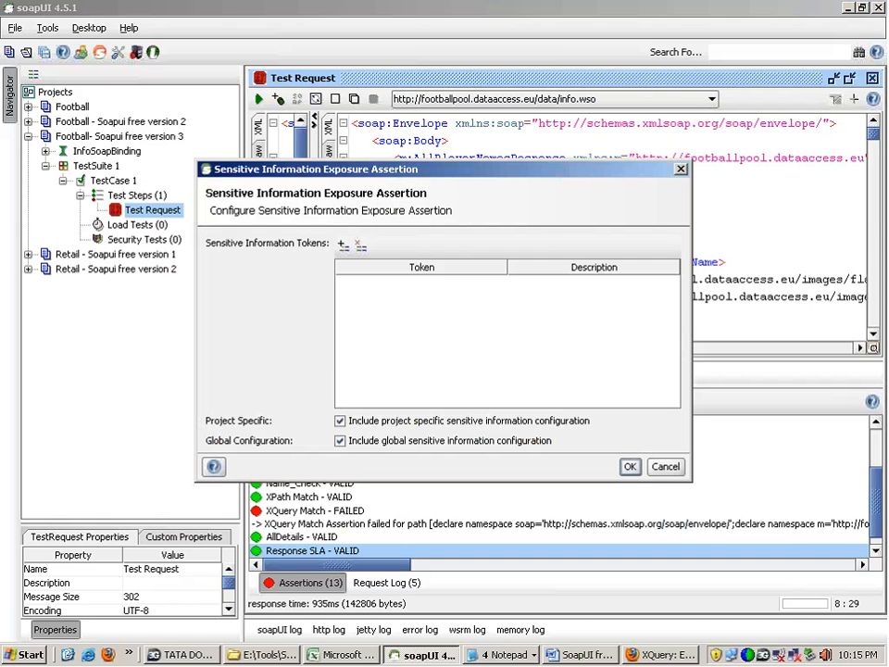
Step: Add the sensitive information token Adil with description xxx and save the assertion's configuration
{"action": "left_click", "coordinate": [342, 246]}
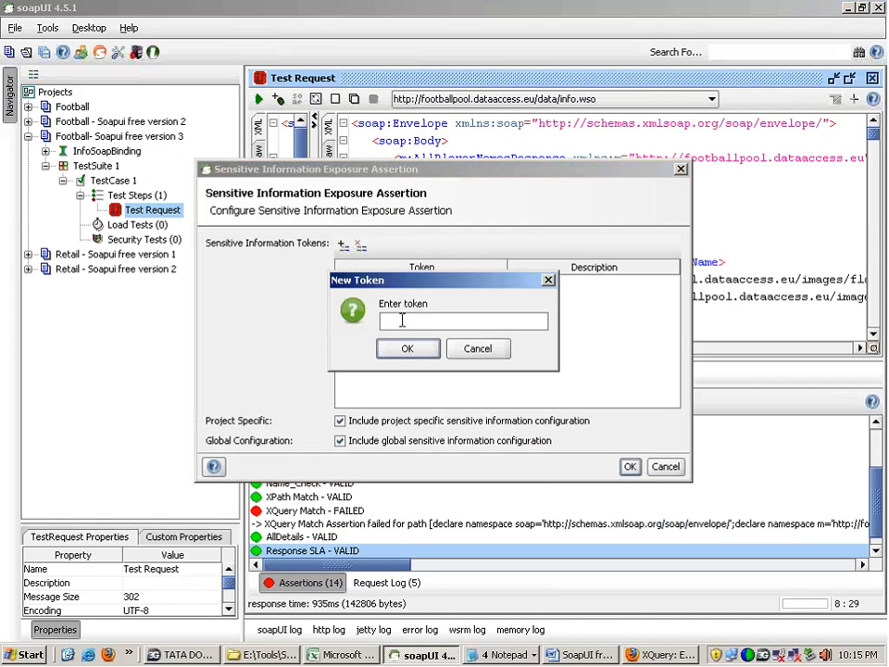
{"action": "type", "text": "Adil"}
{"action": "left_click", "coordinate": [406, 349]}
{"action": "type", "text": "xxx"}
{"action": "left_click", "coordinate": [407, 348]}
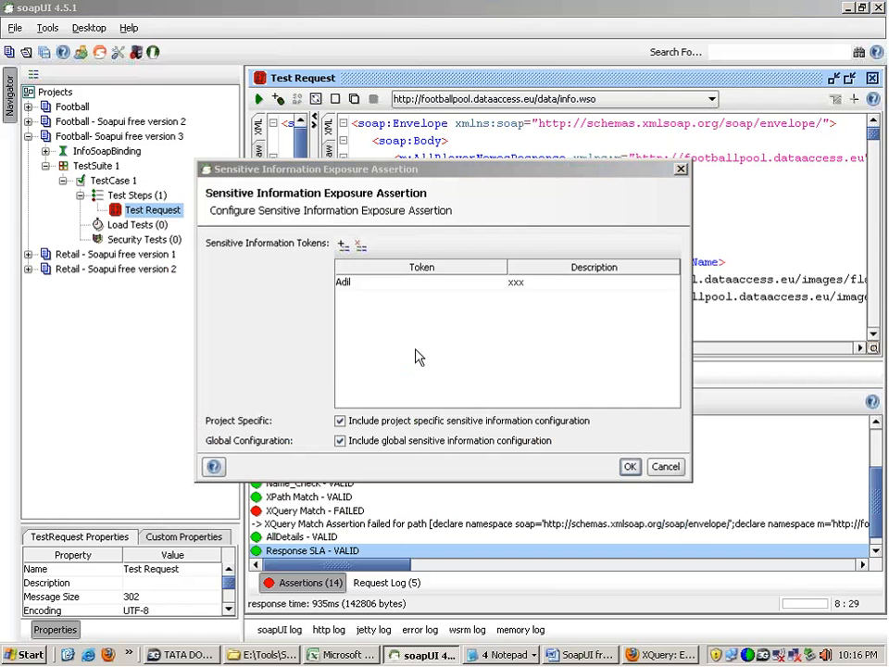
{"action": "left_click", "coordinate": [362, 291]}
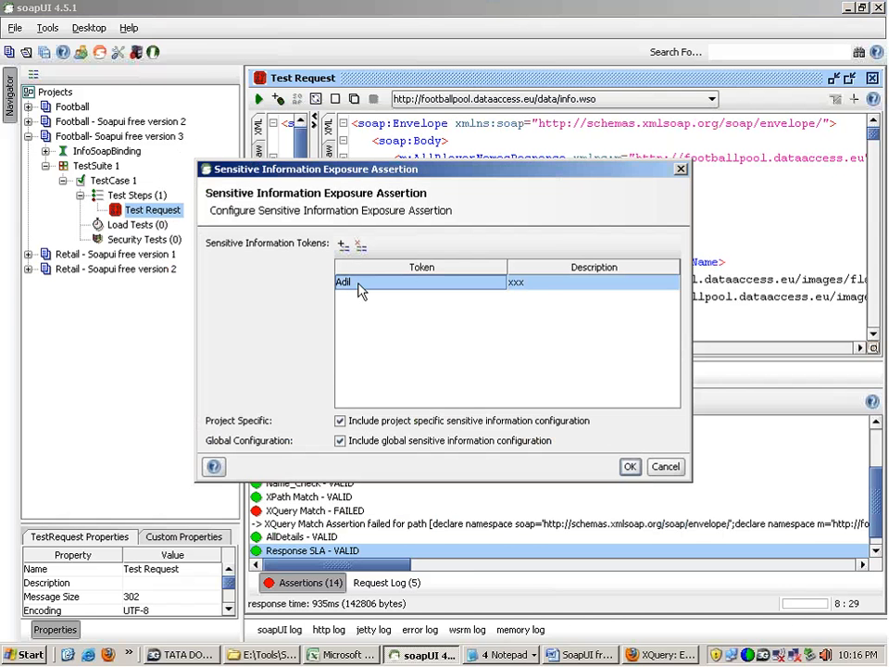
{"action": "left_click", "coordinate": [803, 68]}
{"action": "left_click", "coordinate": [421, 654]}
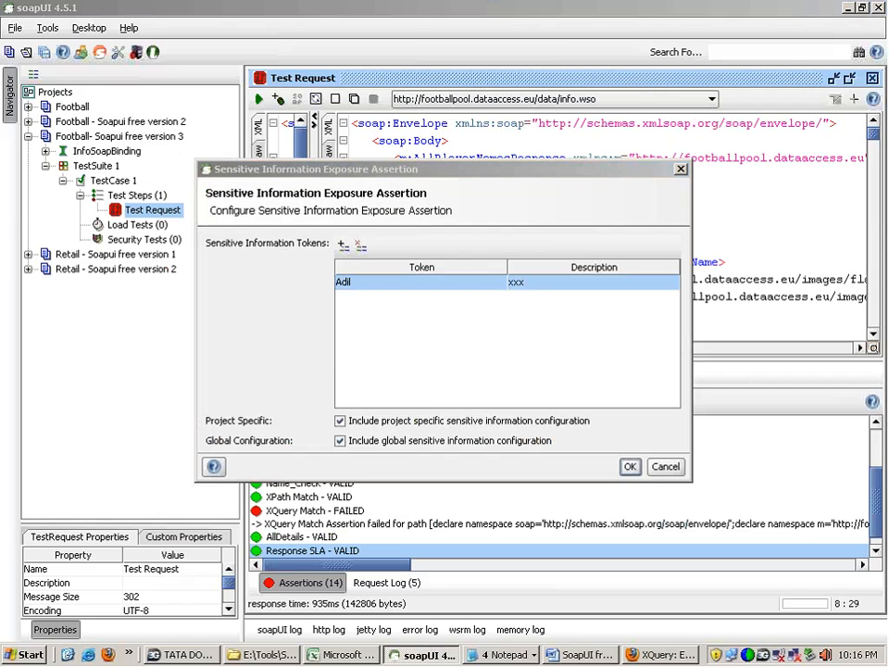
{"action": "double_click", "coordinate": [361, 283]}
{"action": "left_click", "coordinate": [525, 285]}
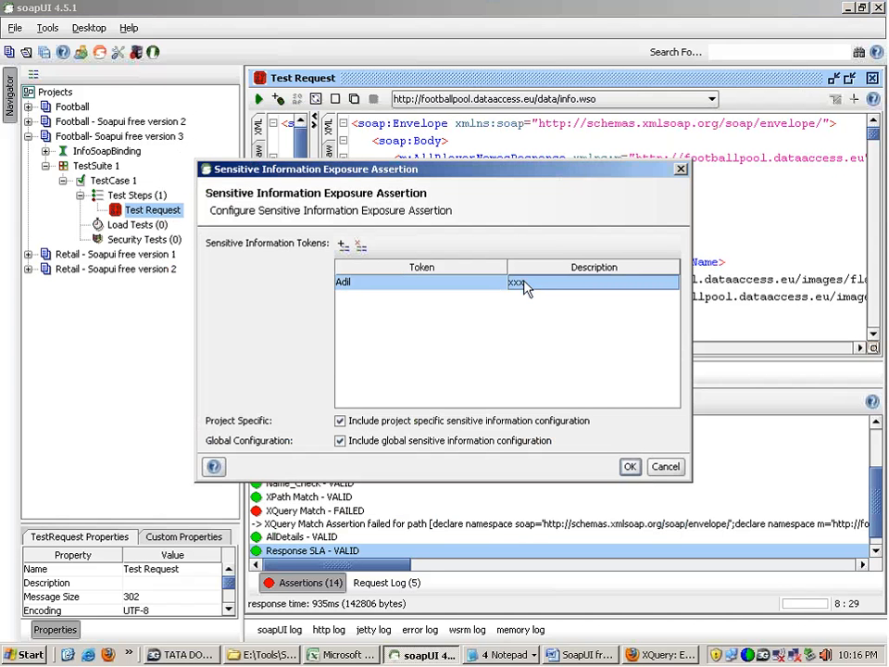
{"action": "left_click", "coordinate": [630, 468]}
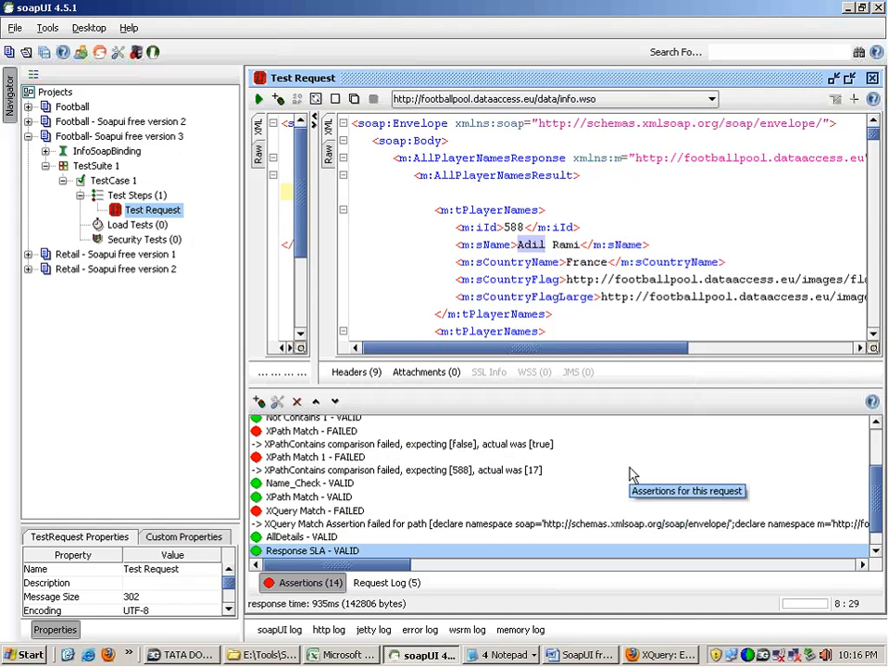
Step: Submit the test request and compare the Sensitive Information Exposure assertion's result message with its configured token
{"action": "left_click", "coordinate": [259, 99]}
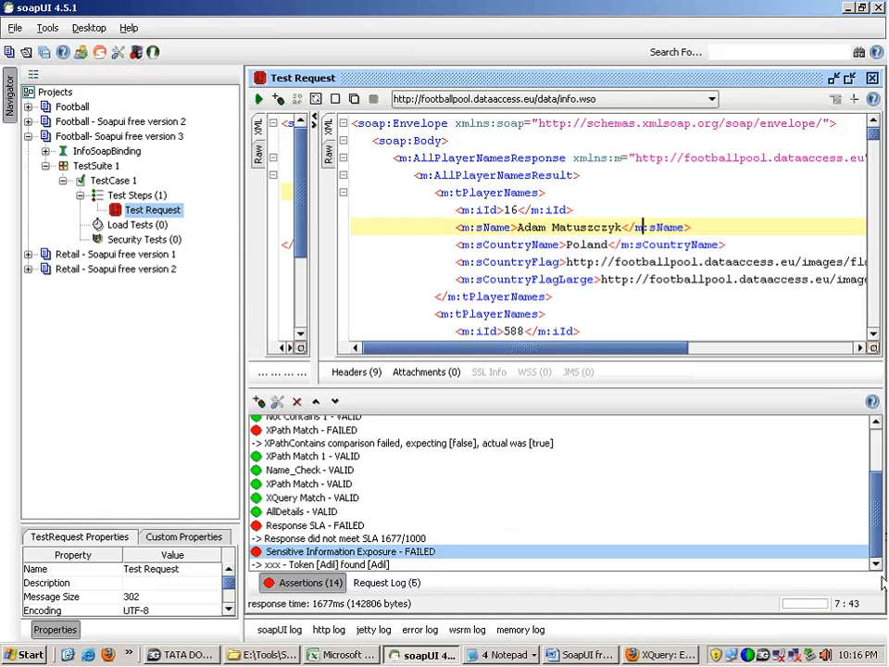
{"action": "left_click", "coordinate": [334, 565]}
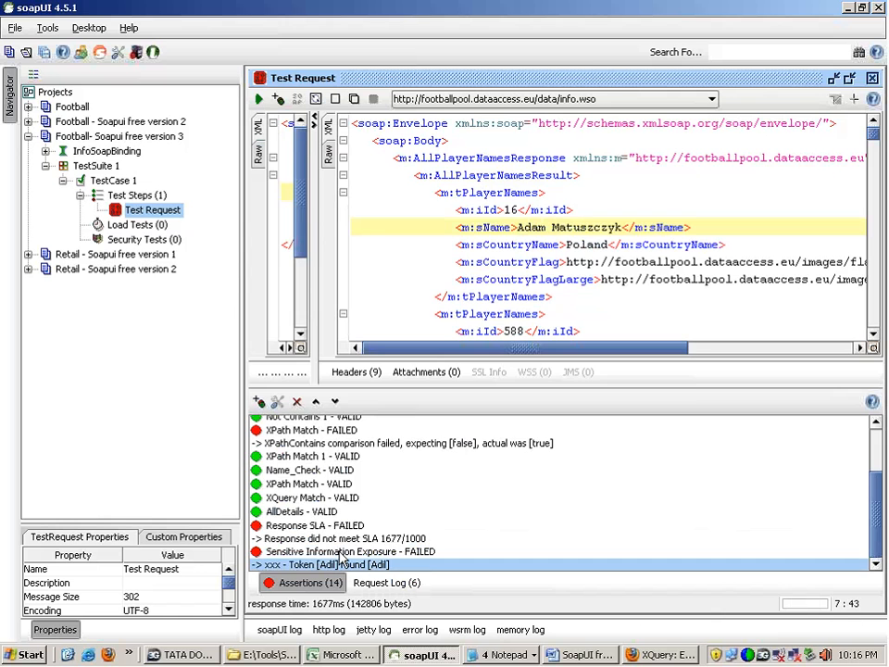
{"action": "double_click", "coordinate": [334, 551]}
{"action": "left_click", "coordinate": [357, 285]}
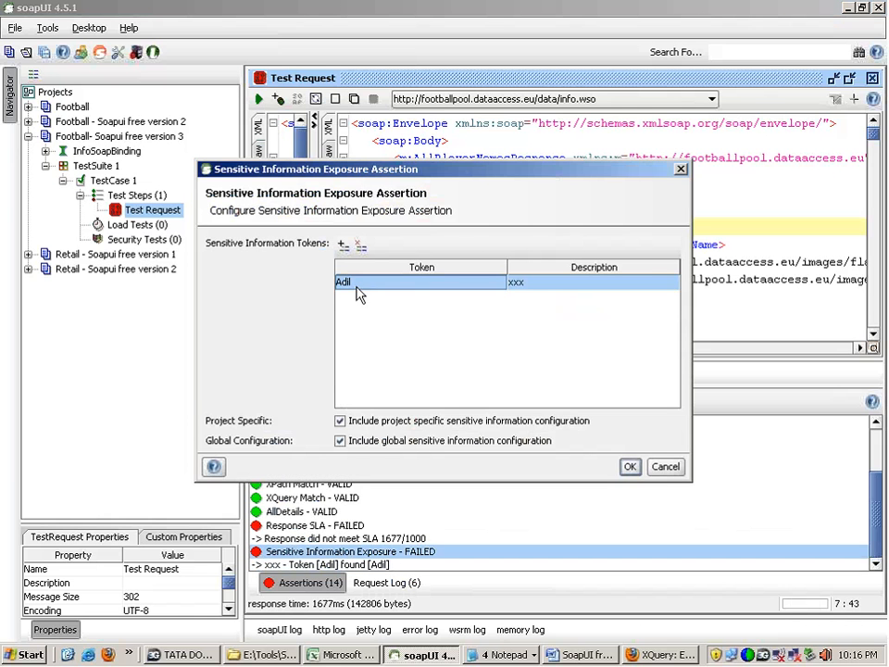
Step: Add a second token, sName, with description xx to the Sensitive Information Exposure assertion and save it
{"action": "left_click_drag", "start_coordinate": [480, 172], "coordinate": [639, 291]}
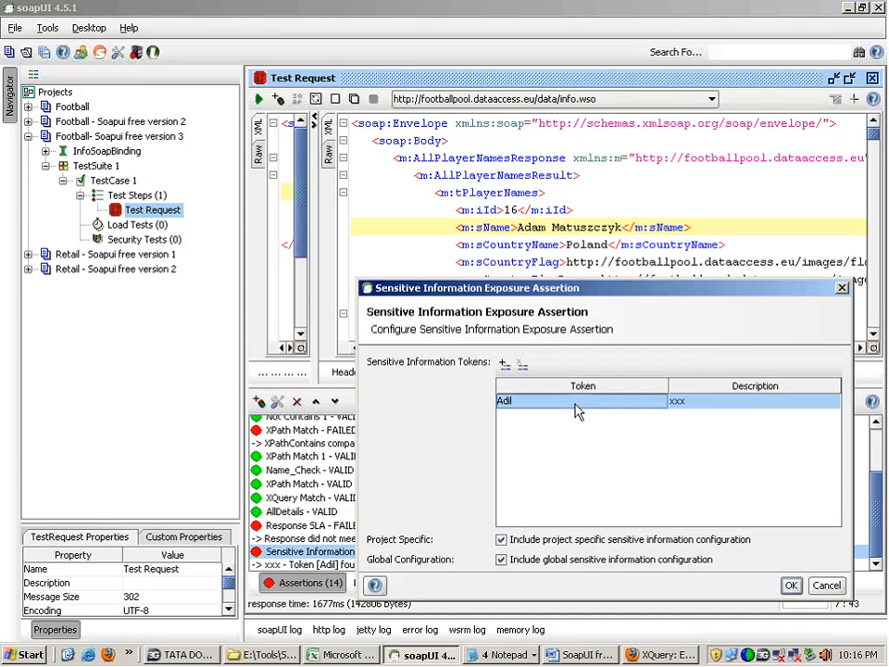
{"action": "left_click", "coordinate": [503, 366]}
{"action": "type", "text": "m"}
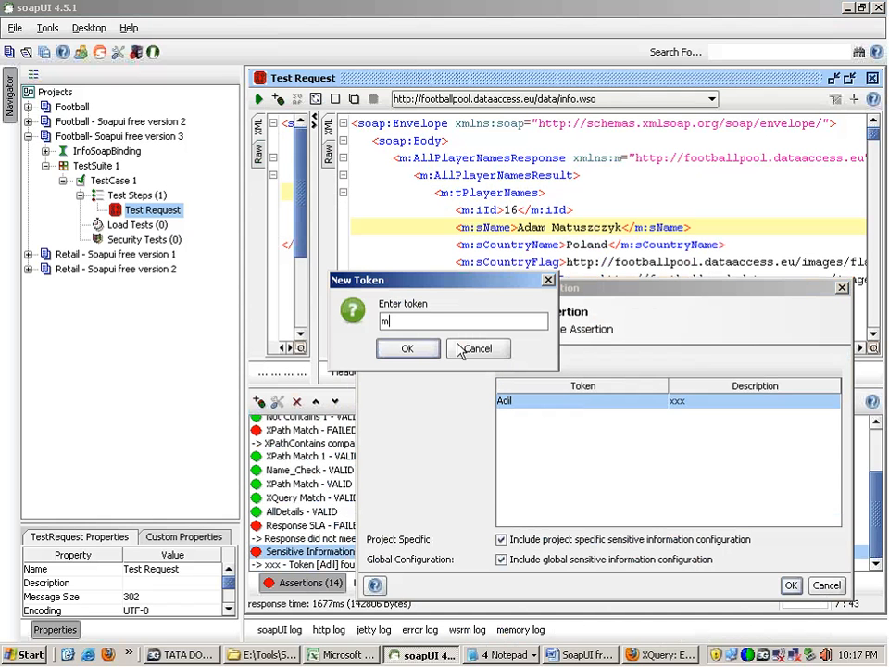
{"action": "type", "text": ":i"}
{"action": "key", "text": "BackSpace"}
{"action": "key", "text": "BackSpace"}
{"action": "key", "text": "BackSpace"}
{"action": "type", "text": "sName"}
{"action": "left_click", "coordinate": [423, 351]}
{"action": "type", "text": "xx"}
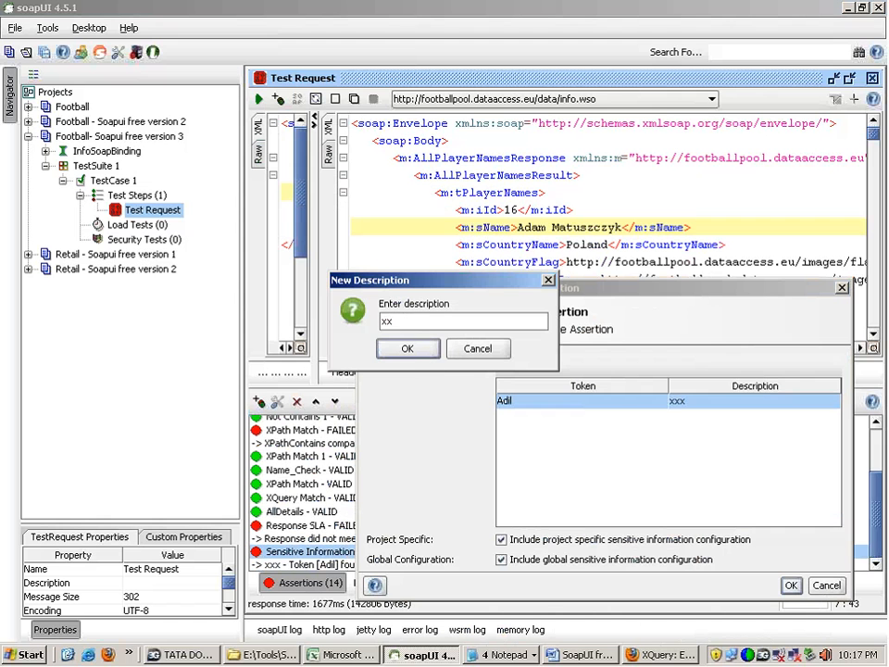
{"action": "left_click", "coordinate": [409, 351]}
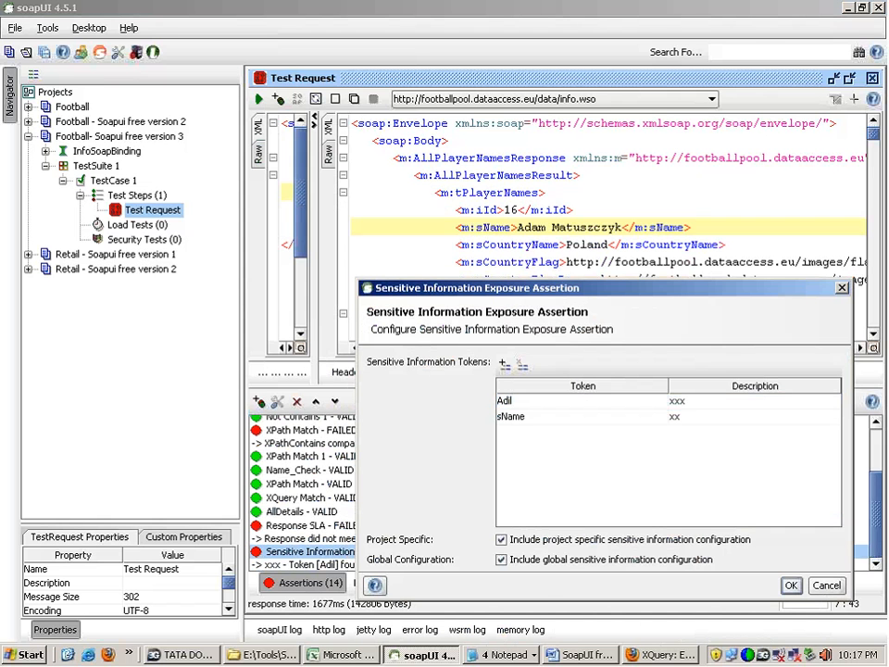
{"action": "left_click", "coordinate": [791, 585]}
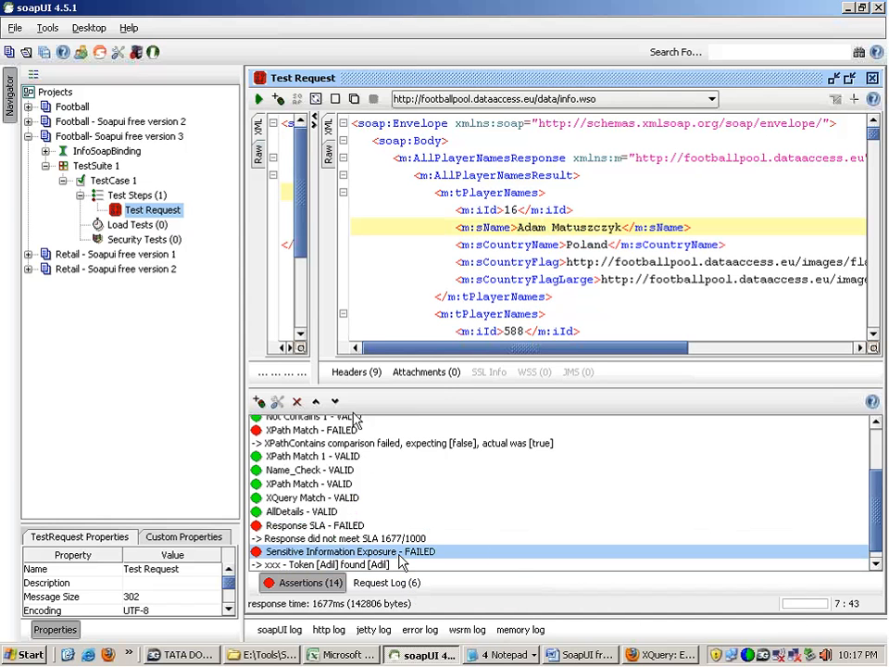
Step: Resubmit the test request and check the Sensitive Information Exposure assertion's tokens and the results of the assertions
{"action": "left_click", "coordinate": [260, 98]}
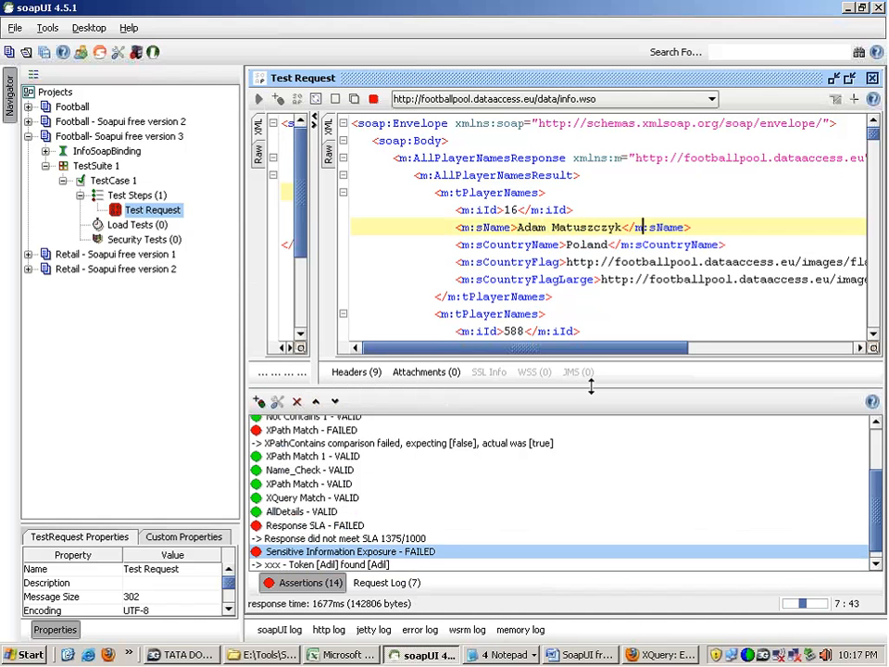
{"action": "double_click", "coordinate": [414, 553]}
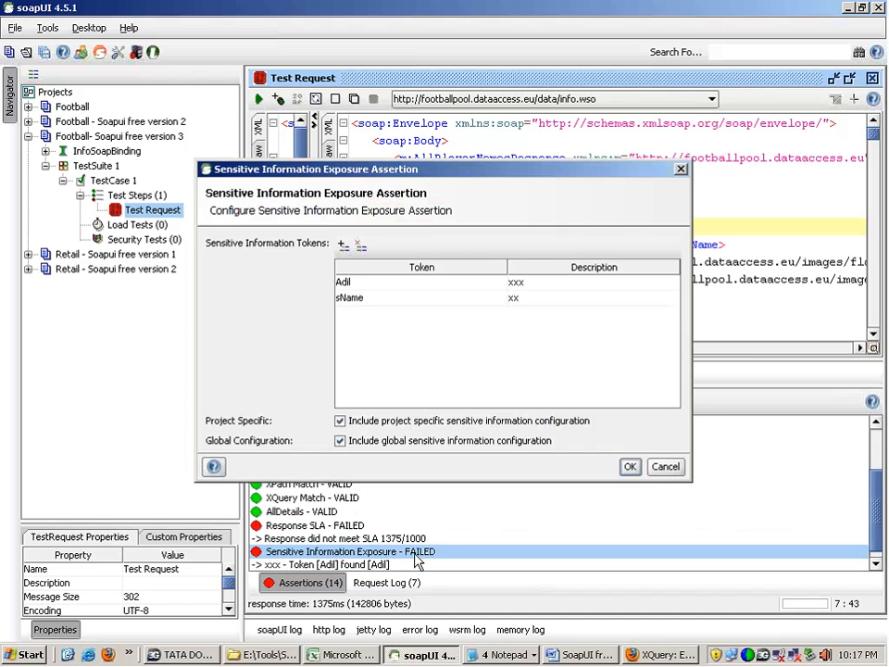
{"action": "left_click", "coordinate": [665, 465]}
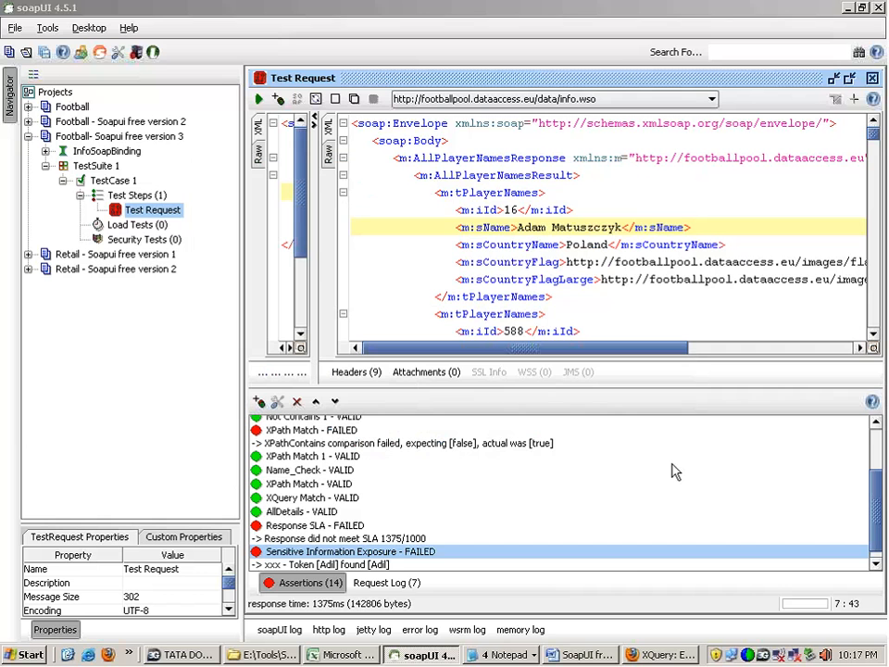
{"action": "left_click", "coordinate": [635, 565]}
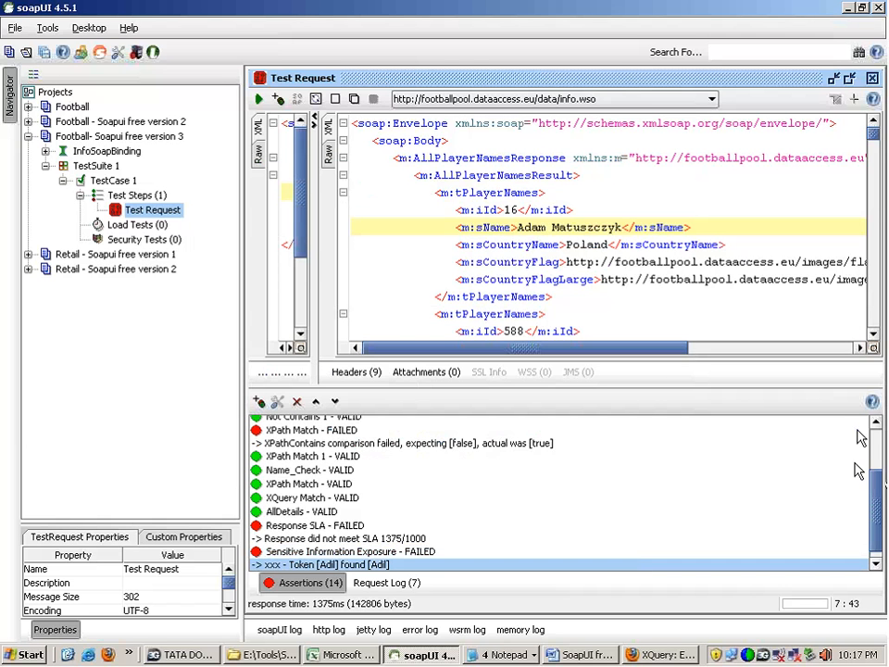
{"action": "scroll", "coordinate": [879, 483], "scroll_direction": "up", "scroll_amount": 2}
{"action": "scroll", "coordinate": [880, 484], "scroll_direction": "up", "scroll_amount": 3}
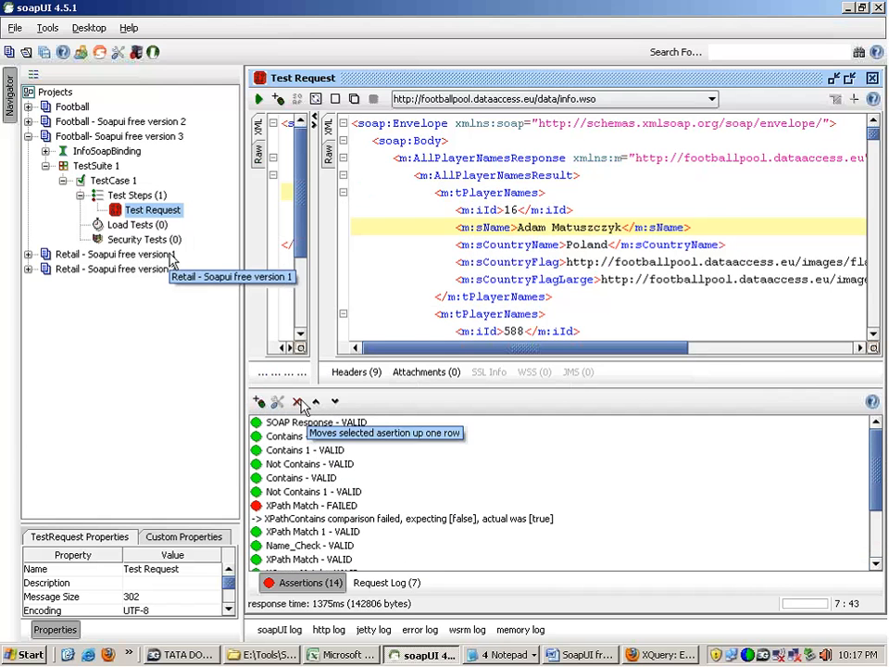
Step: Review the Security, SLA, Property Content and Compliance assertion types, including Invalid HTTP Status Codes, without adding one
{"action": "left_click", "coordinate": [258, 401]}
{"action": "left_click", "coordinate": [219, 313]}
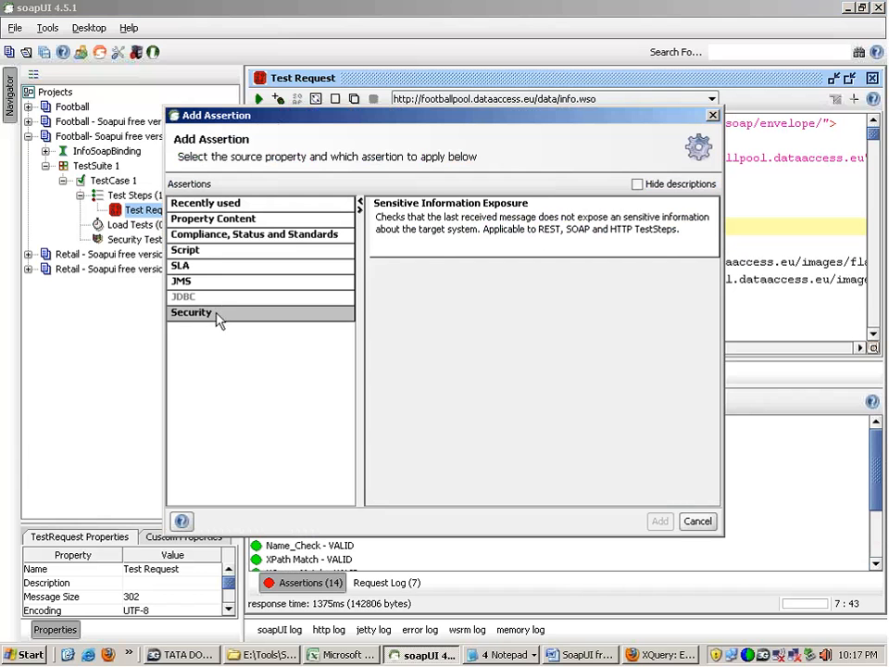
{"action": "left_click", "coordinate": [220, 266]}
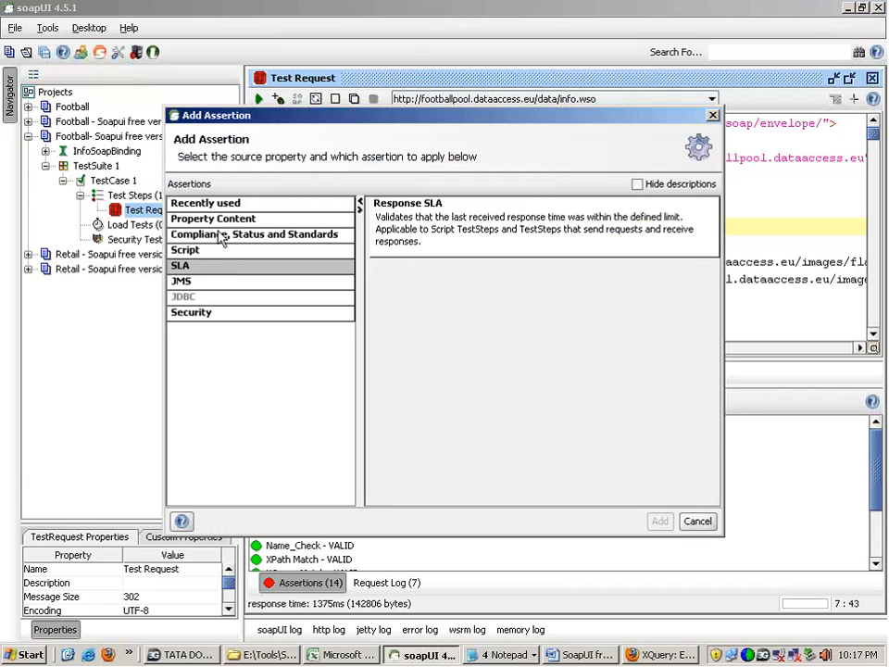
{"action": "left_click", "coordinate": [220, 224]}
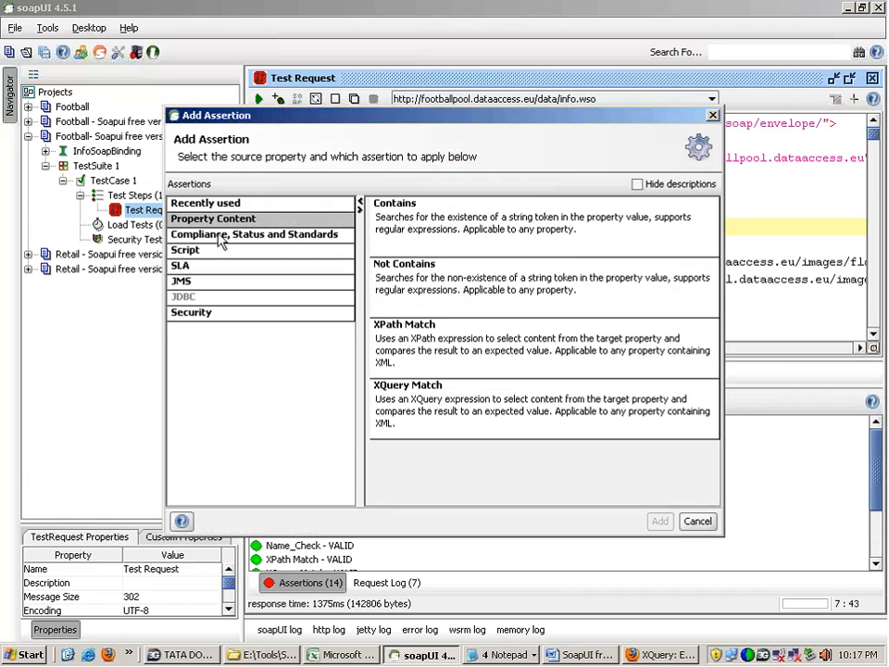
{"action": "left_click", "coordinate": [220, 236]}
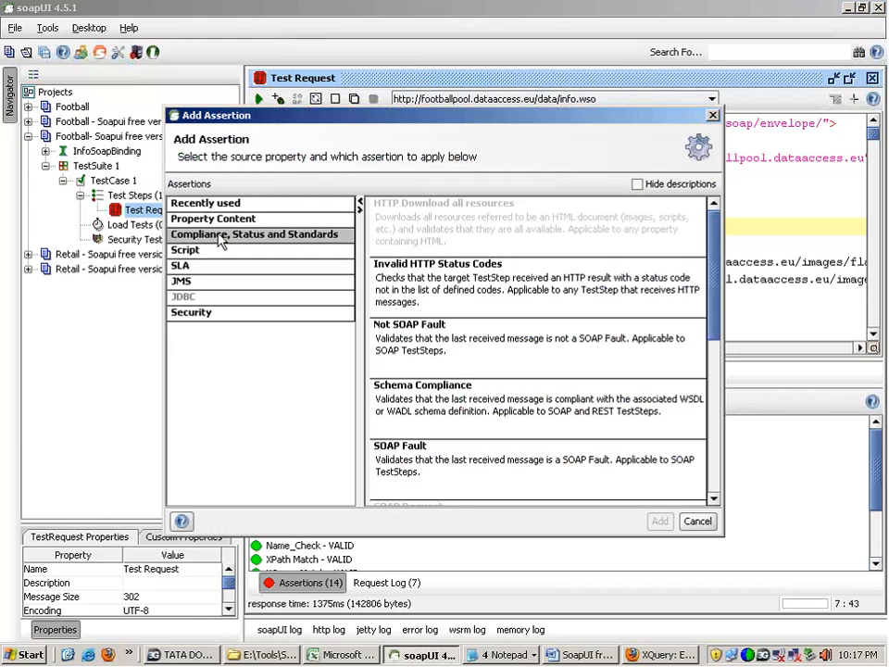
{"action": "left_click", "coordinate": [472, 284]}
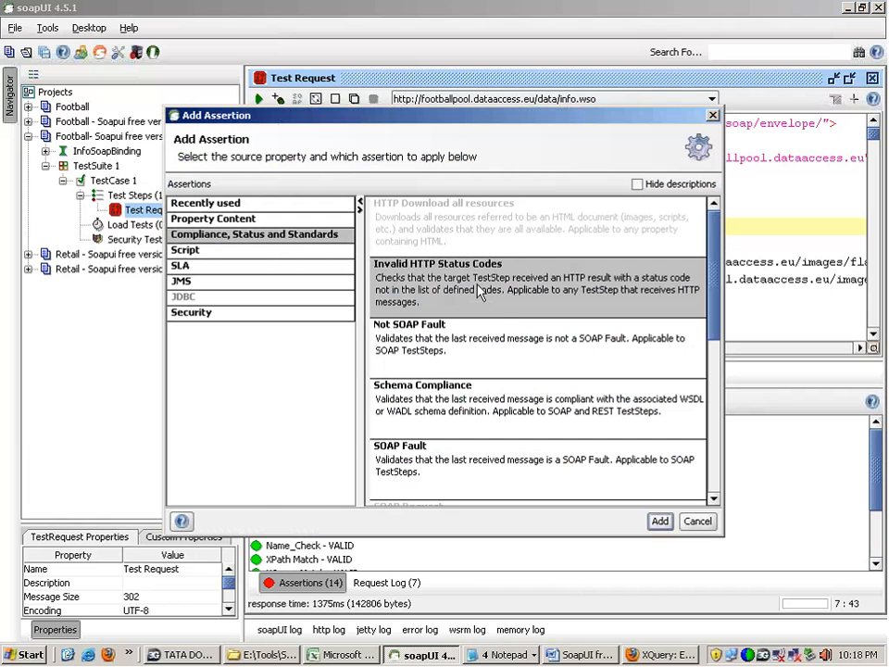
{"action": "left_click", "coordinate": [697, 522]}
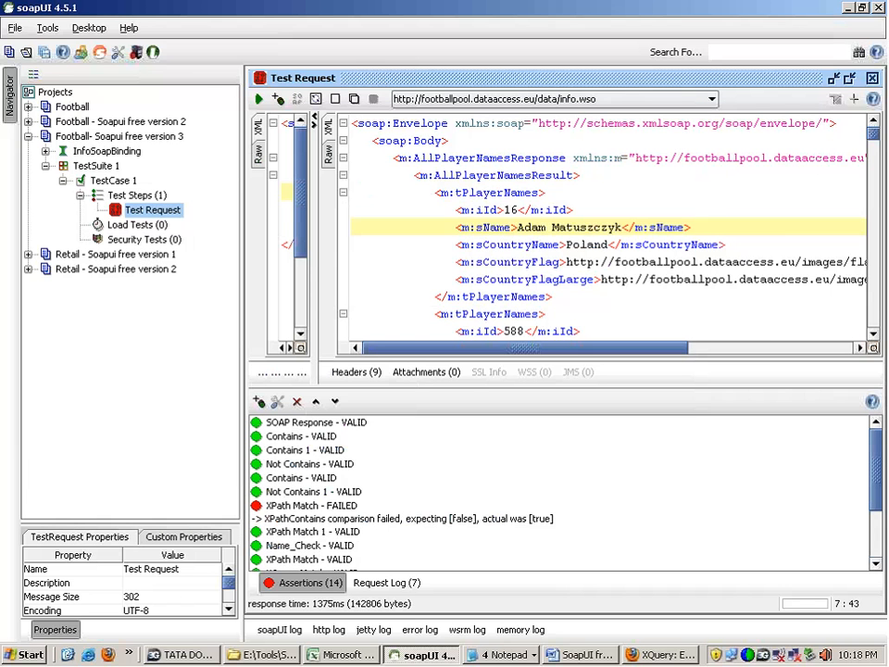
Step: Show the raw response of the test request and mark the HTTP status code in its first line
{"action": "left_click", "coordinate": [330, 155]}
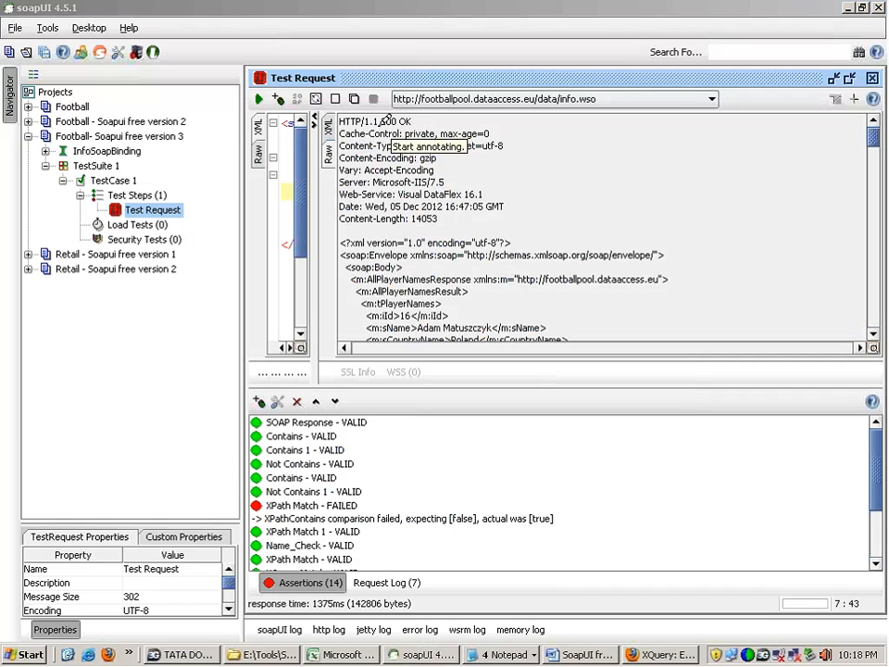
{"action": "mouse_move", "coordinate": [376, 122]}
{"action": "left_mouse_down"}
{"action": "mouse_move", "coordinate": [419, 119]}
{"action": "mouse_move", "coordinate": [384, 128]}
{"action": "mouse_move", "coordinate": [388, 119]}
{"action": "mouse_move", "coordinate": [412, 118]}
{"action": "left_mouse_up"}
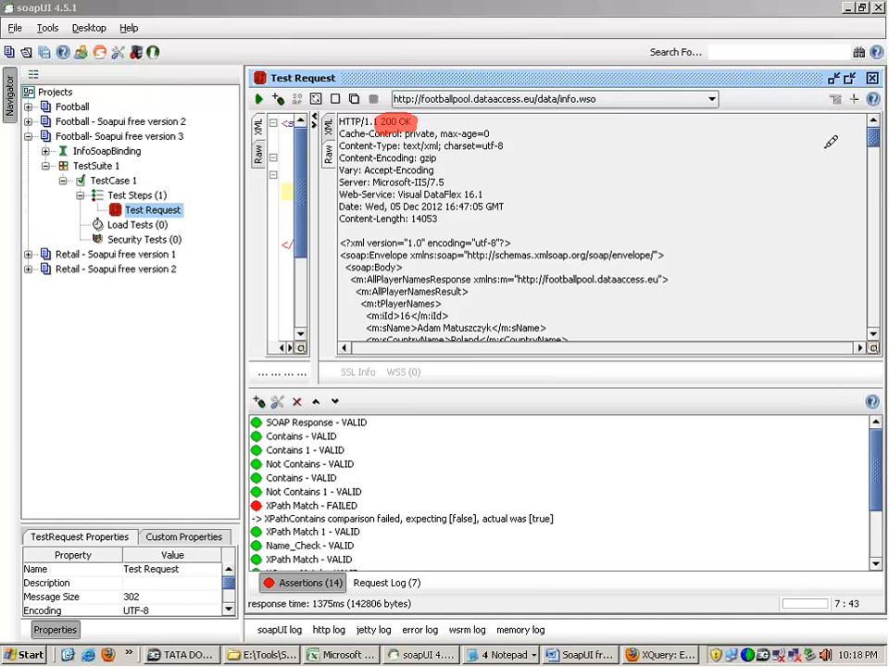
Step: Switch to Firefox, open google.com and search for "http response codes"
{"action": "left_click", "coordinate": [111, 655]}
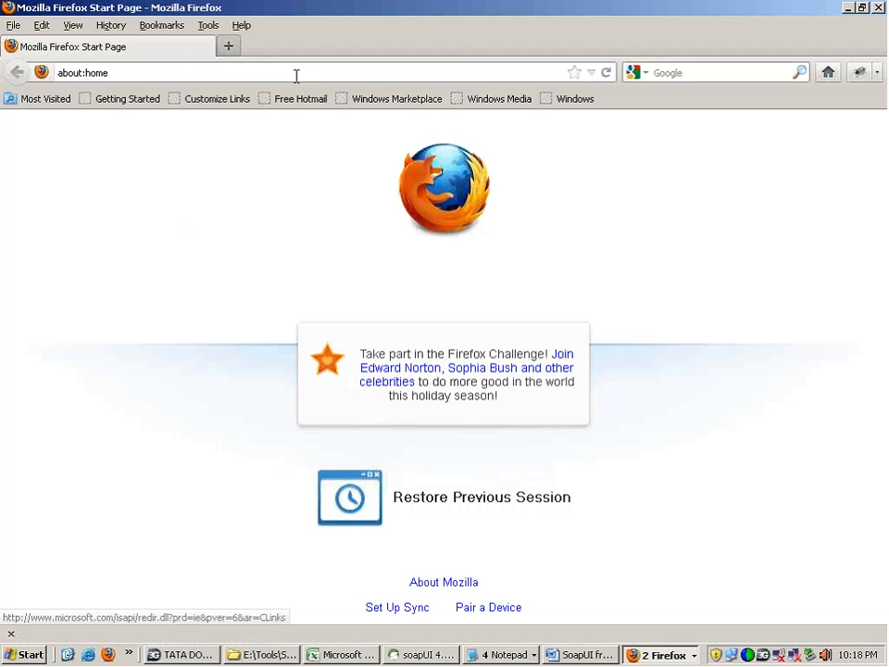
{"action": "left_click", "coordinate": [250, 72]}
{"action": "type", "text": "google.com"}
{"action": "key", "text": "Return"}
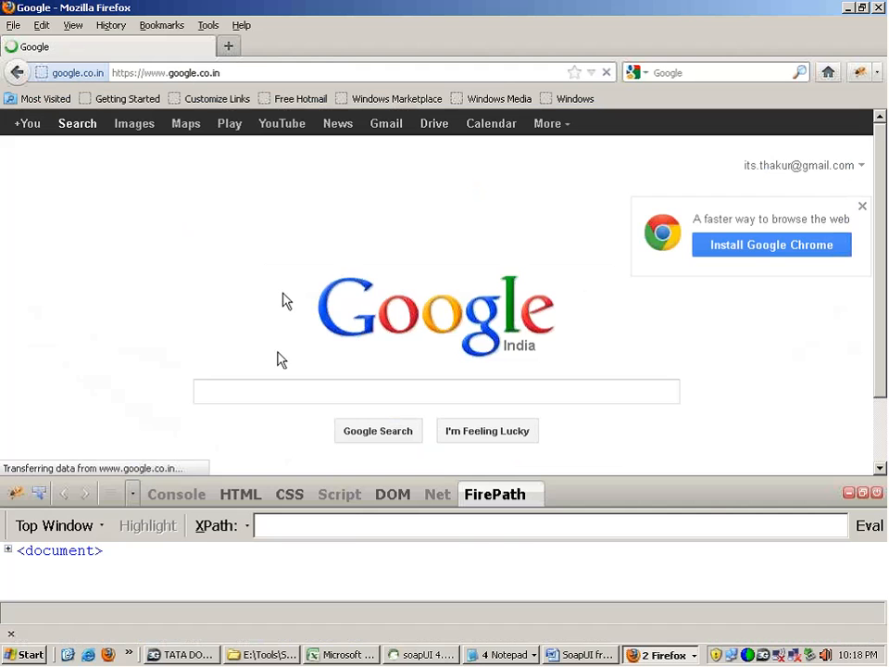
{"action": "left_click", "coordinate": [276, 387]}
{"action": "type", "text": "http res"}
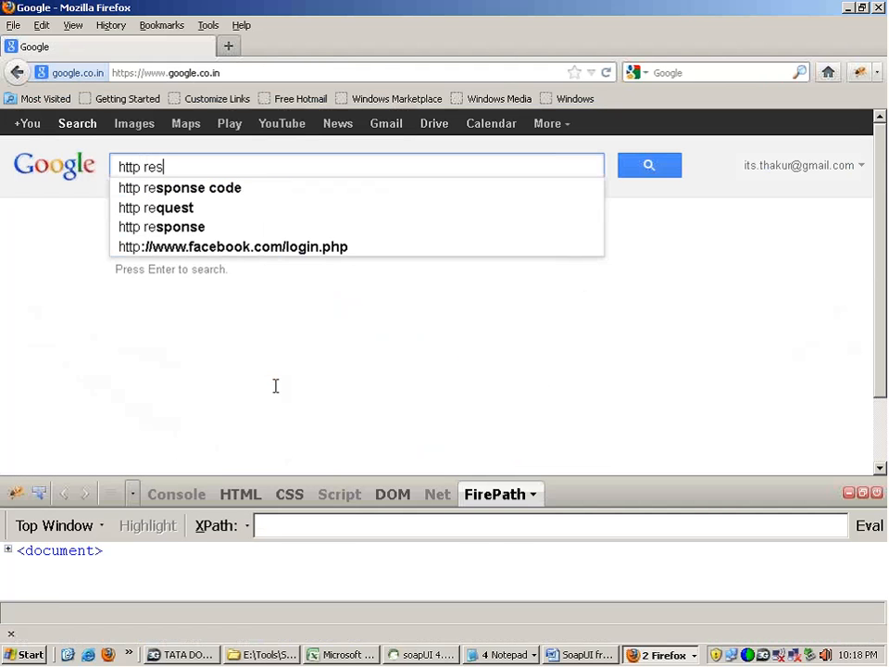
{"action": "type", "text": "ponse codes"}
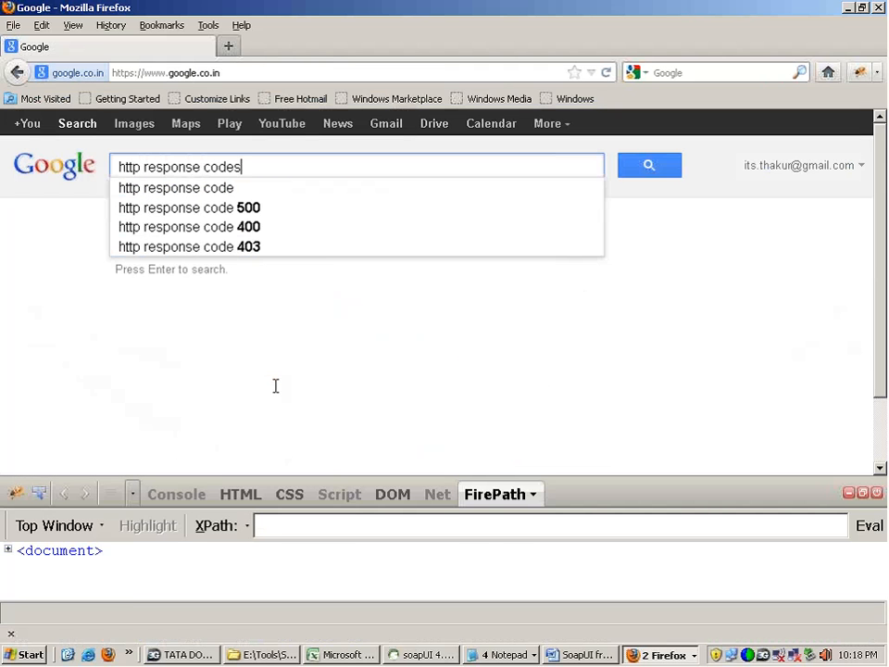
{"action": "key", "text": "Return"}
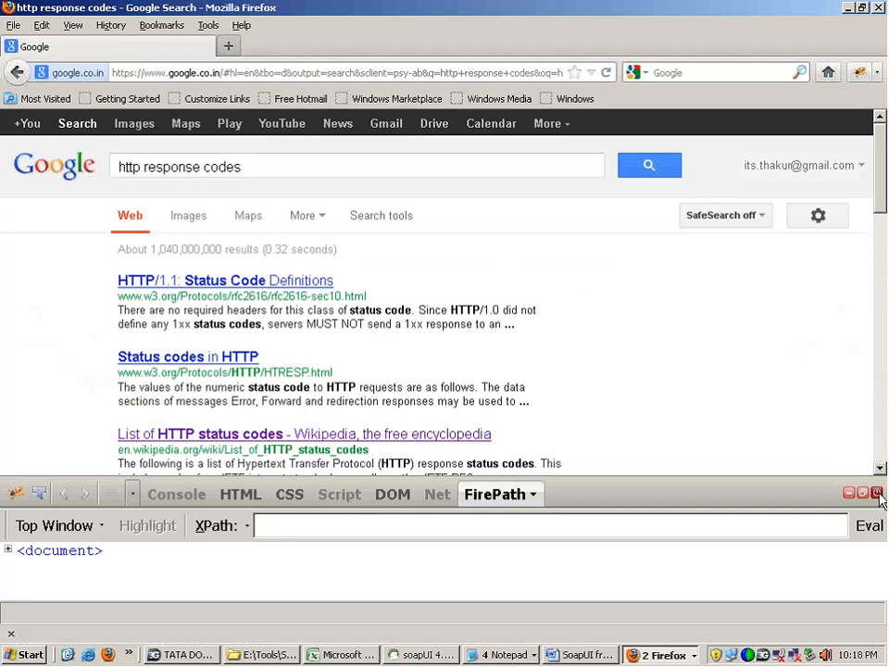
Step: Hide the FirePath pane, open Wikipedia's List of HTTP status codes and examine the 2xx Success codes, including 201, 202 and 204
{"action": "key", "text": "F12"}
{"action": "left_click", "coordinate": [442, 442]}
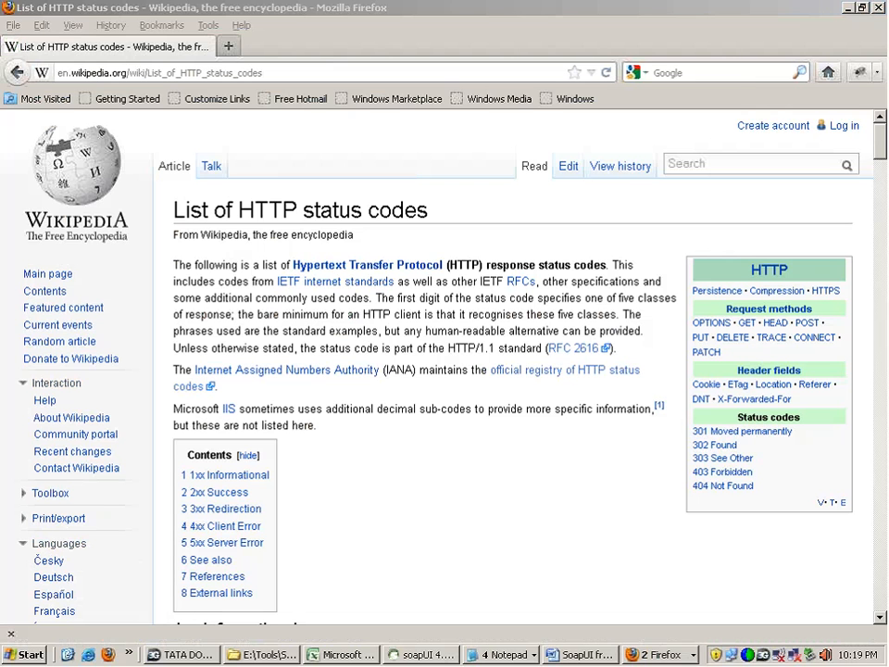
{"action": "left_click_drag", "start_coordinate": [239, 210], "coordinate": [420, 196]}
{"action": "left_click", "coordinate": [445, 201]}
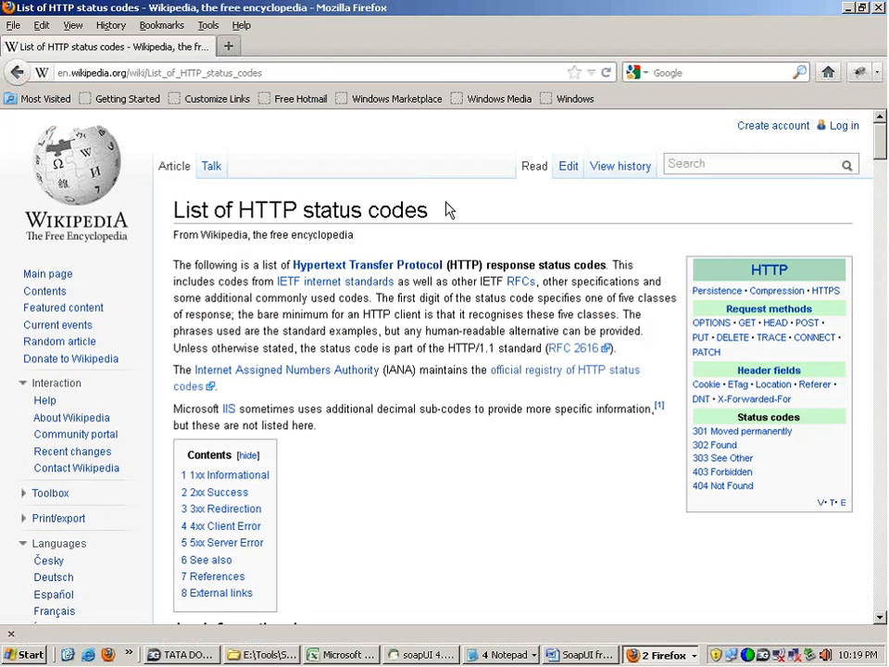
{"action": "left_click_drag", "start_coordinate": [882, 145], "coordinate": [883, 205]}
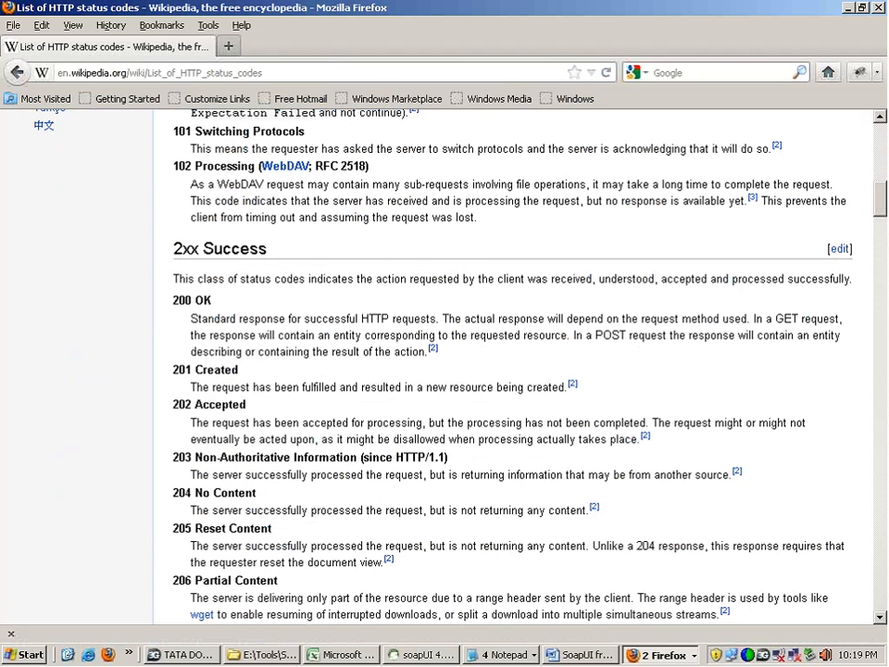
{"action": "double_click", "coordinate": [185, 370]}
{"action": "double_click", "coordinate": [186, 401]}
{"action": "left_click_drag", "start_coordinate": [173, 493], "coordinate": [213, 493]}
Step: Examine the 4xx Client Error codes in the article, including 400 Bad Request, 401 Unauthorized and 404 Not Found
{"action": "left_click_drag", "start_coordinate": [882, 205], "coordinate": [882, 320]}
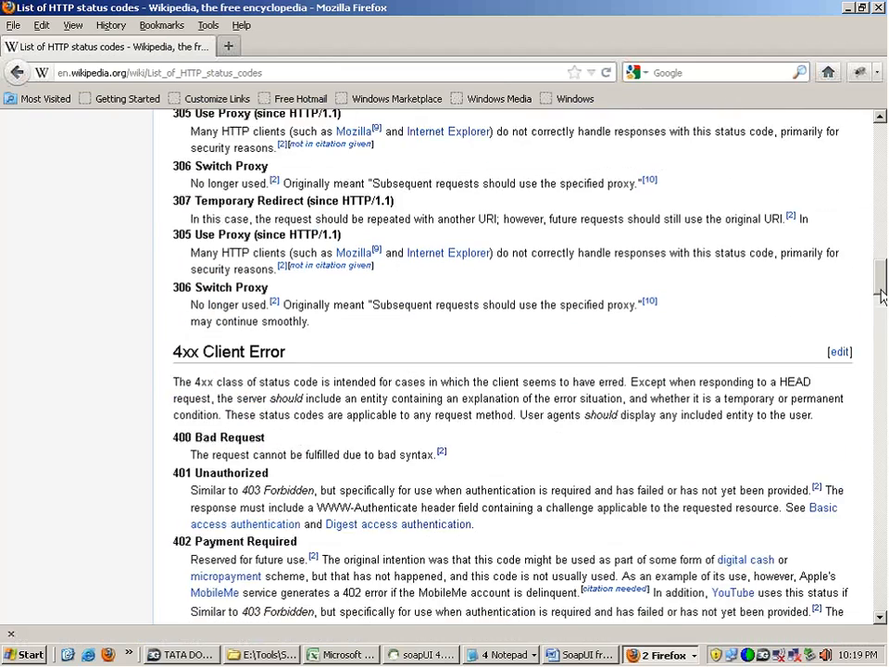
{"action": "left_click_drag", "start_coordinate": [173, 141], "coordinate": [294, 139]}
{"action": "triple_click", "coordinate": [246, 227]}
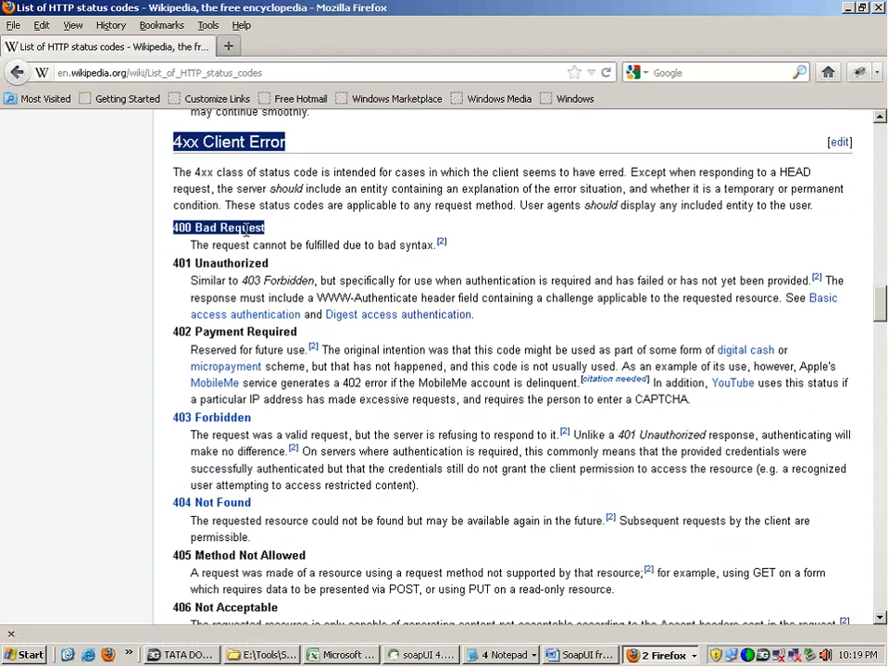
{"action": "triple_click", "coordinate": [245, 263]}
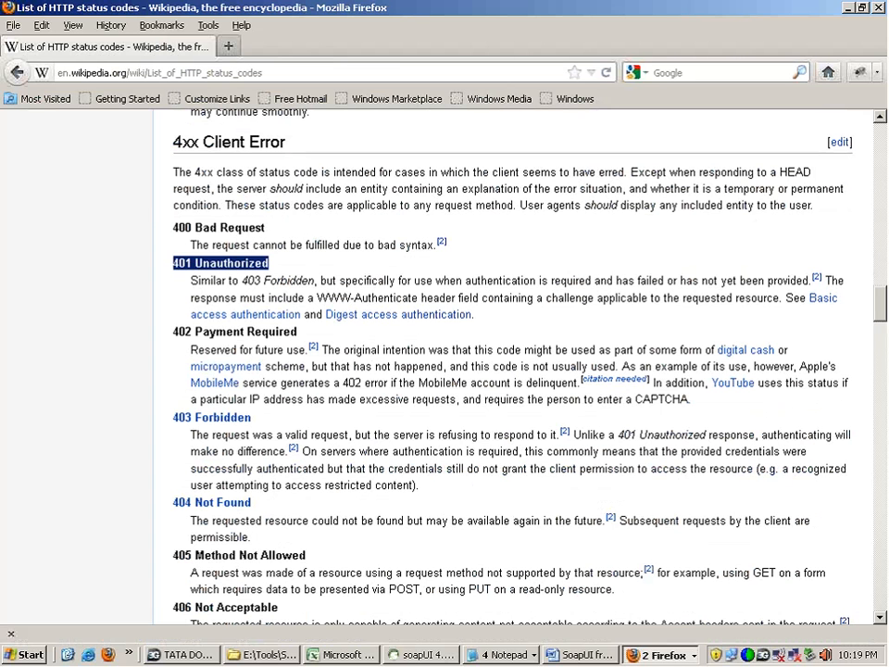
{"action": "triple_click", "coordinate": [266, 501]}
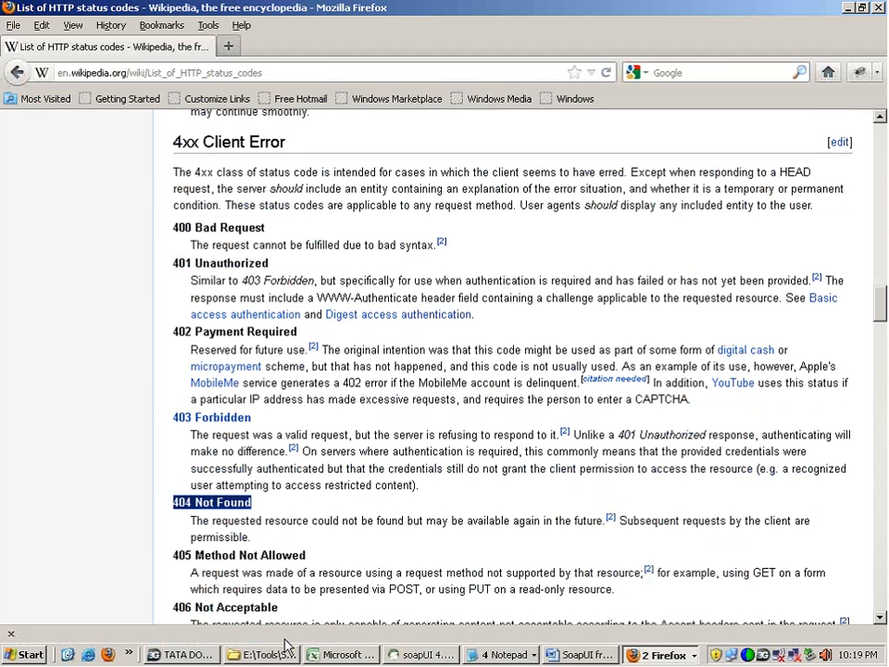
Step: Switch back to soapUI and add an Invalid HTTP Status Codes assertion to the test request
{"action": "left_click", "coordinate": [424, 655]}
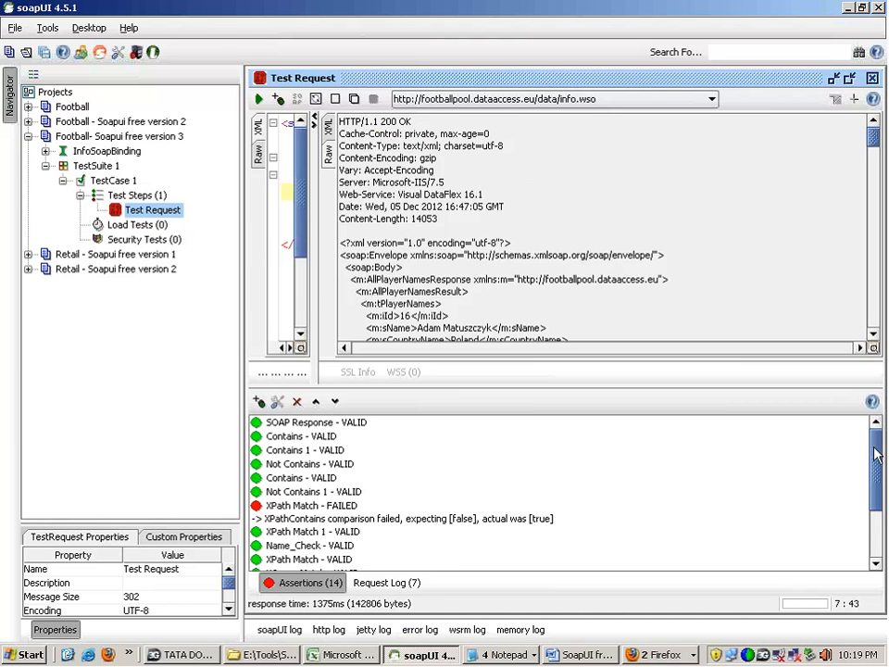
{"action": "left_click_drag", "start_coordinate": [873, 446], "coordinate": [873, 490]}
{"action": "left_click", "coordinate": [361, 553]}
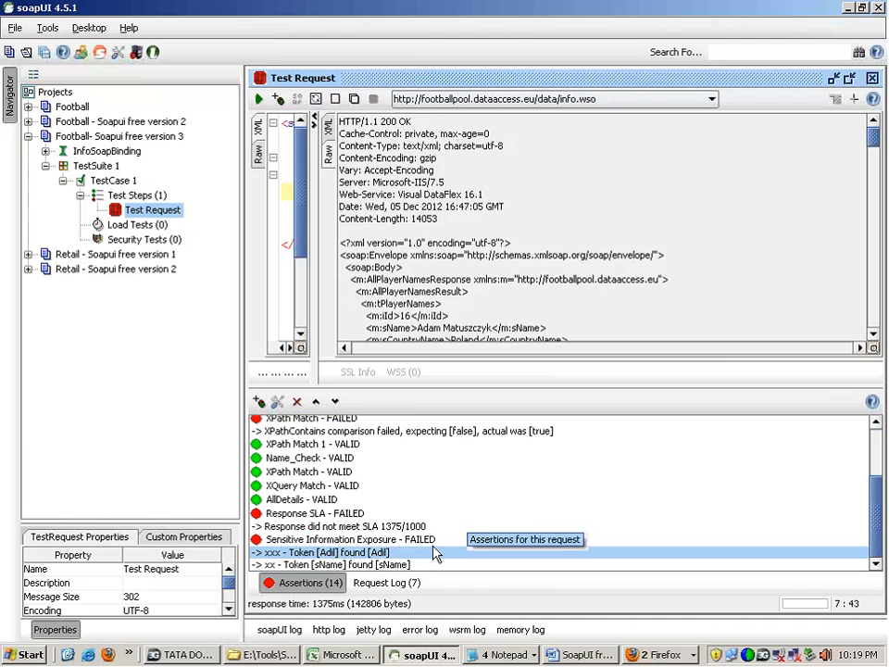
{"action": "left_click", "coordinate": [260, 404]}
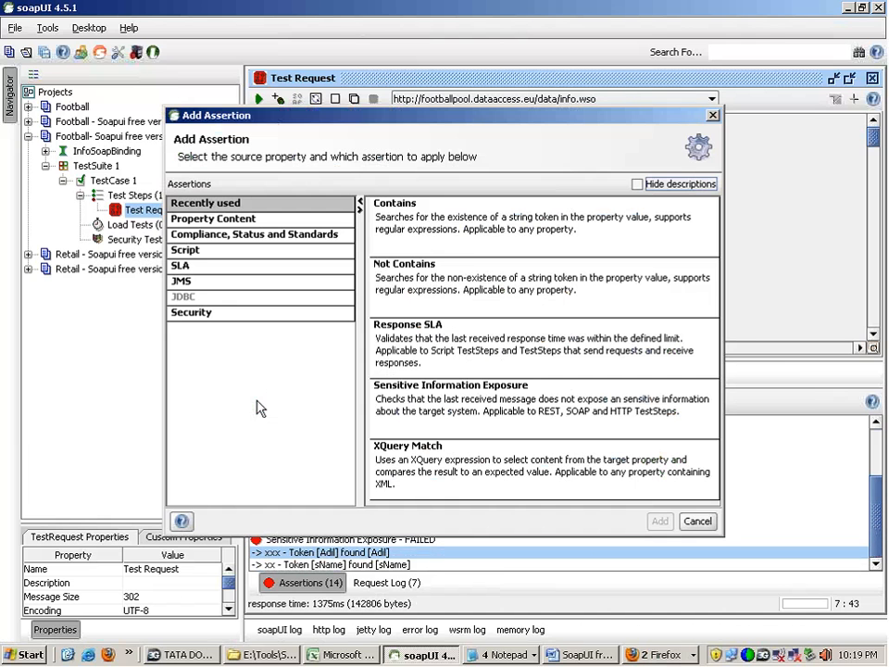
{"action": "left_click", "coordinate": [307, 234]}
{"action": "left_click", "coordinate": [413, 301]}
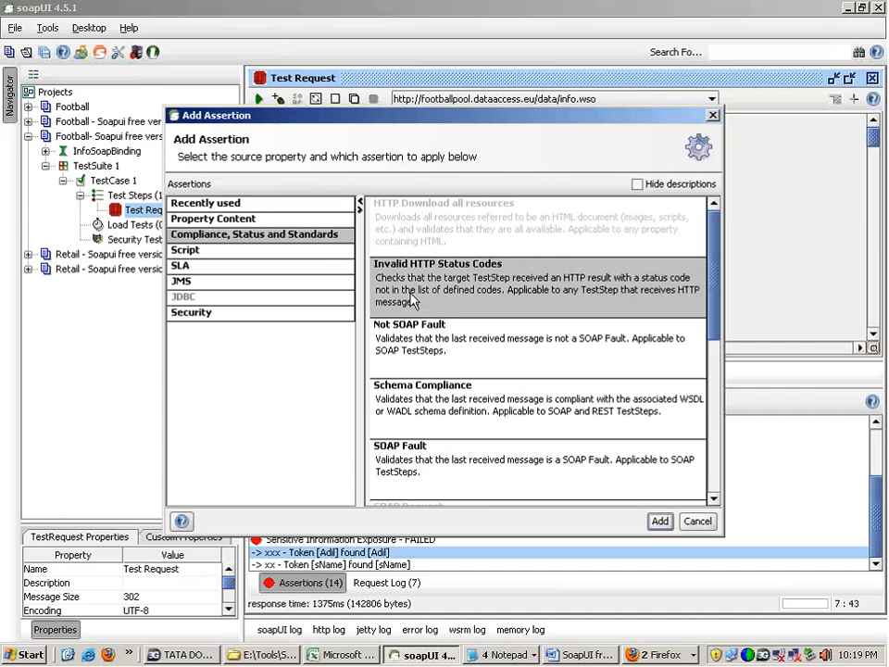
{"action": "double_click", "coordinate": [413, 301]}
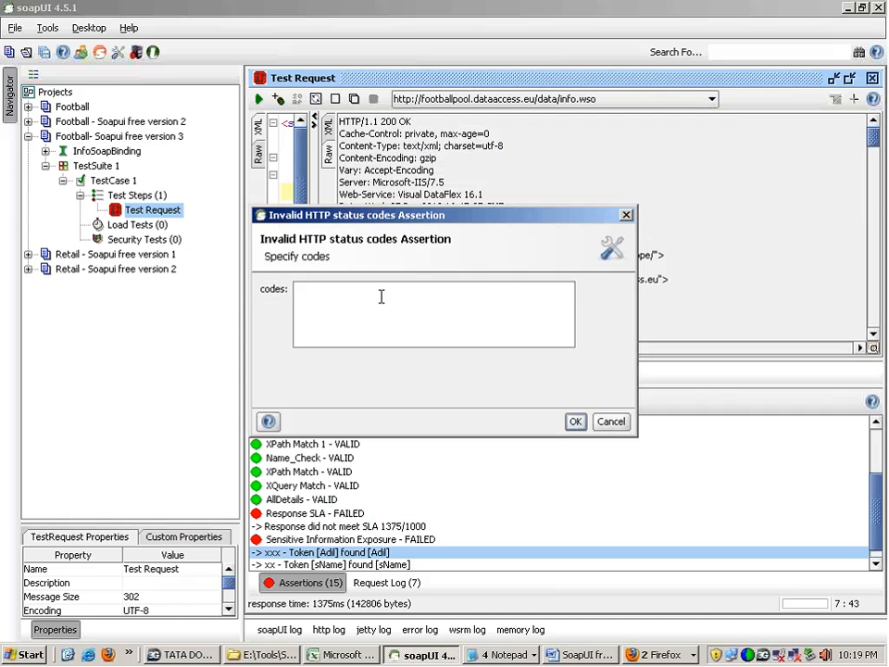
Step: Set the assertion's invalid status codes to 404,500,300 and save it
{"action": "type", "text": "404,500,300"}
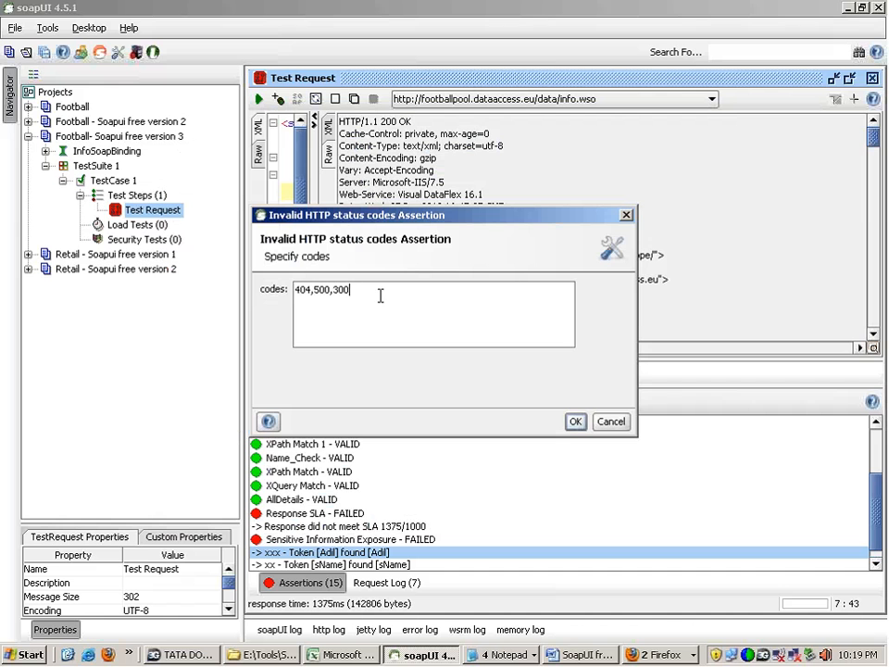
{"action": "left_click", "coordinate": [574, 422]}
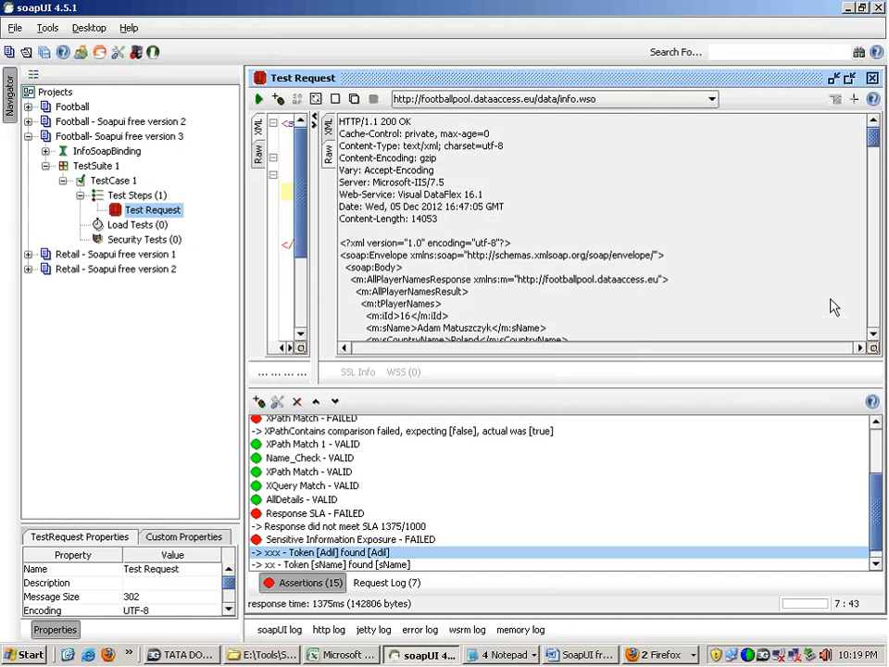
Step: Check the Invalid HTTP Status Codes assertion's result, then append 200 to its list of codes and save it
{"action": "left_click_drag", "start_coordinate": [873, 138], "coordinate": [873, 304]}
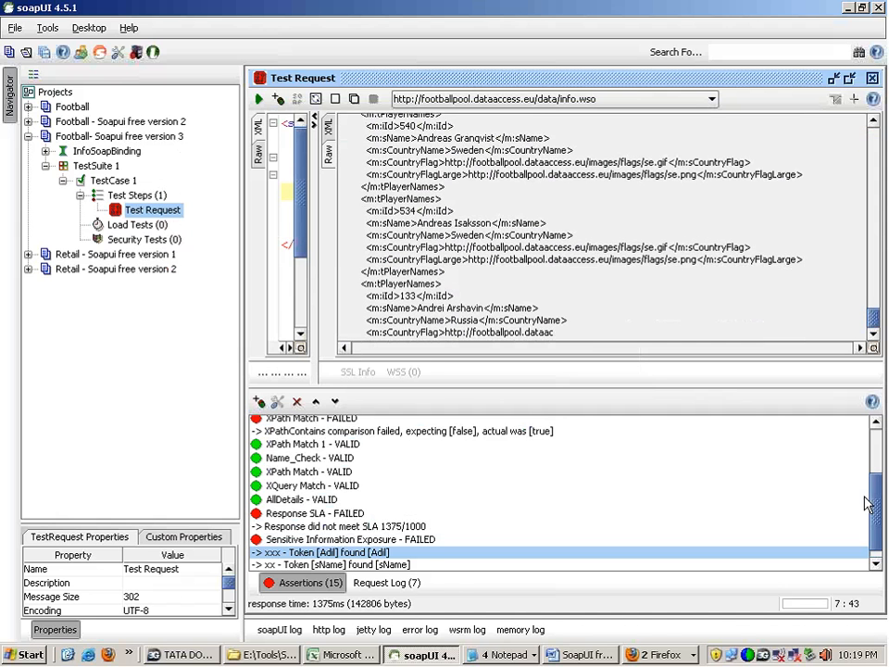
{"action": "left_click_drag", "start_coordinate": [876, 503], "coordinate": [876, 519]}
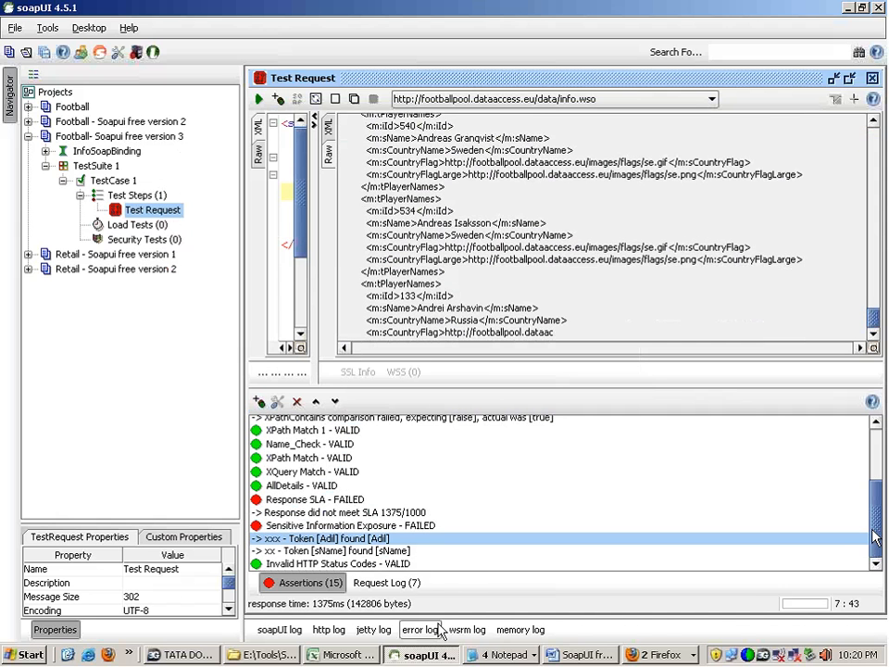
{"action": "left_click", "coordinate": [407, 564]}
{"action": "double_click", "coordinate": [407, 564]}
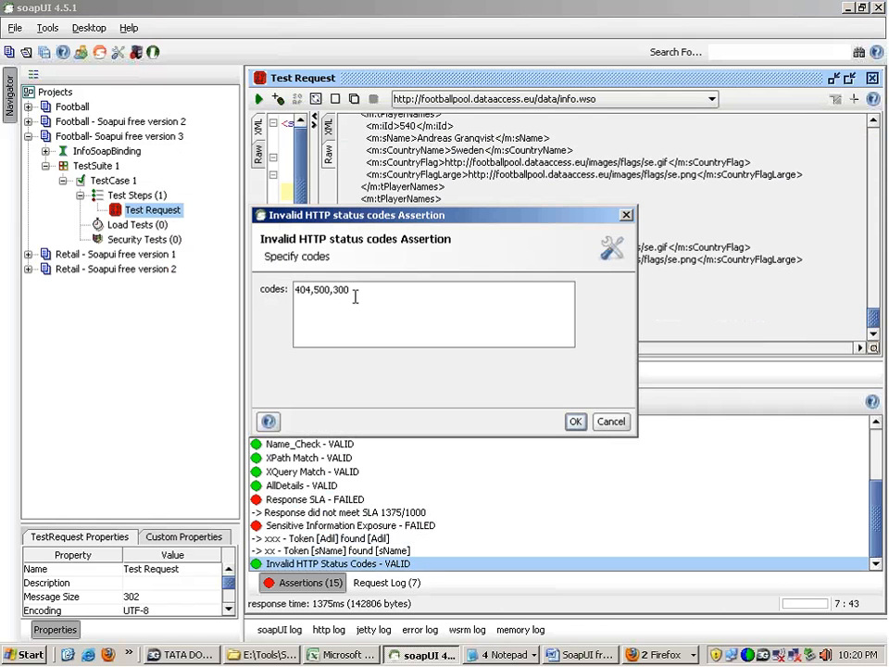
{"action": "type", "text": ",30"}
{"action": "type", "text": "00"}
{"action": "left_click", "coordinate": [574, 421]}
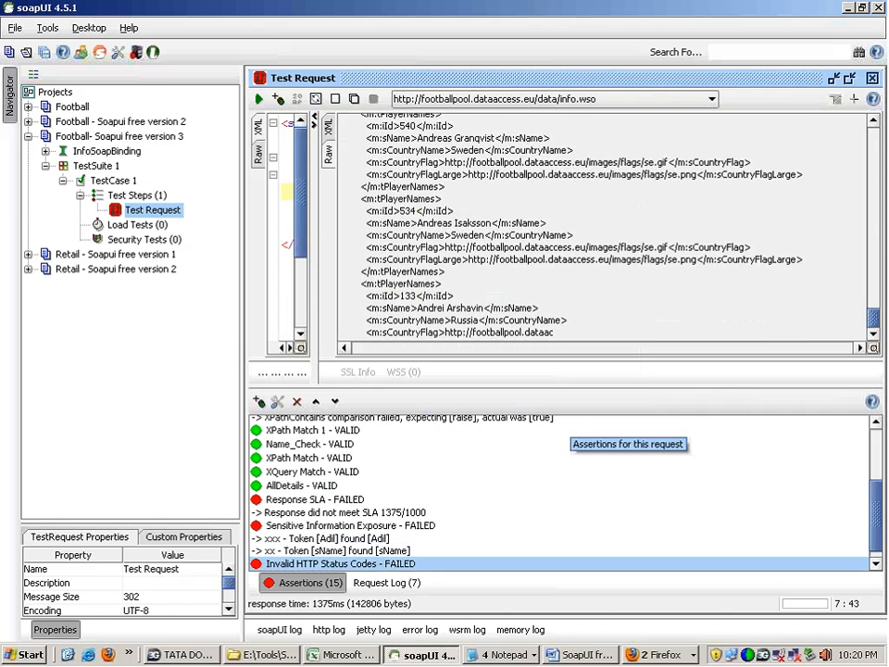
Step: Remove code 200 from the Invalid HTTP Status Codes assertion and save it
{"action": "double_click", "coordinate": [362, 565]}
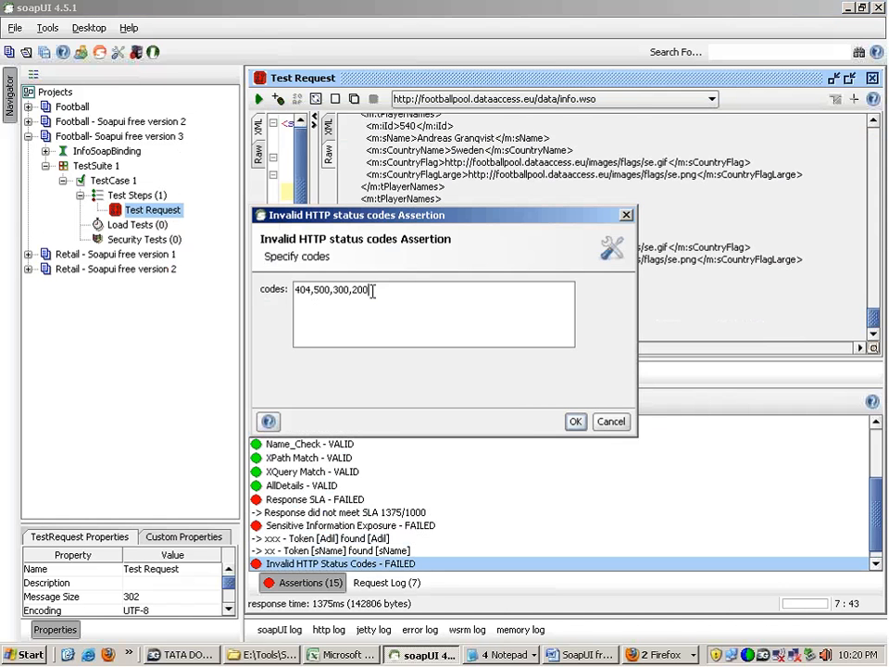
{"action": "key", "text": "BackSpace"}
{"action": "key", "text": "BackSpace"}
{"action": "key", "text": "BackSpace"}
{"action": "left_click", "coordinate": [575, 421]}
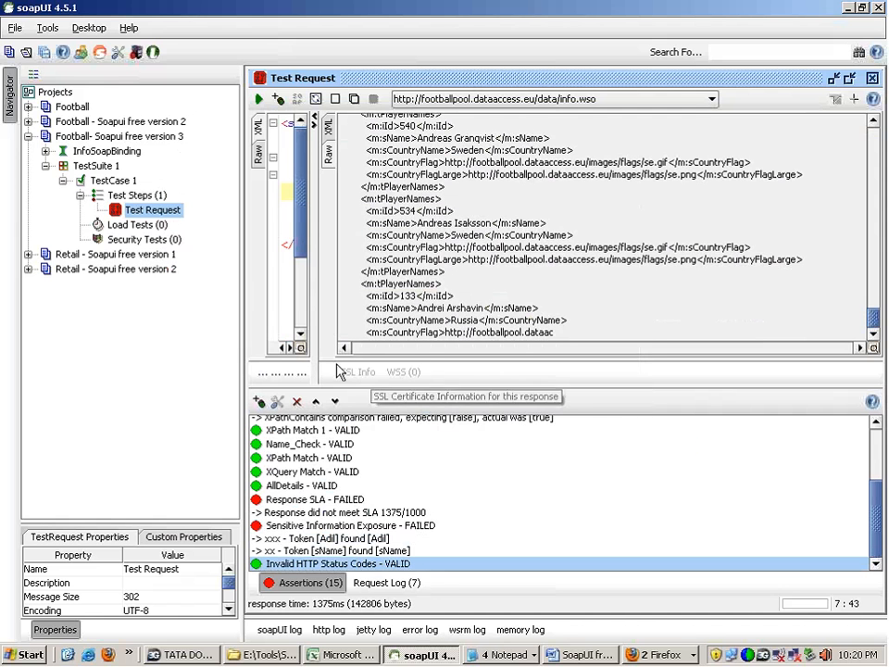
Step: Mark the player data in the raw response and review the SLA, Security, Compliance and Property Content assertion types, including XPath Match
{"action": "left_click", "coordinate": [313, 525]}
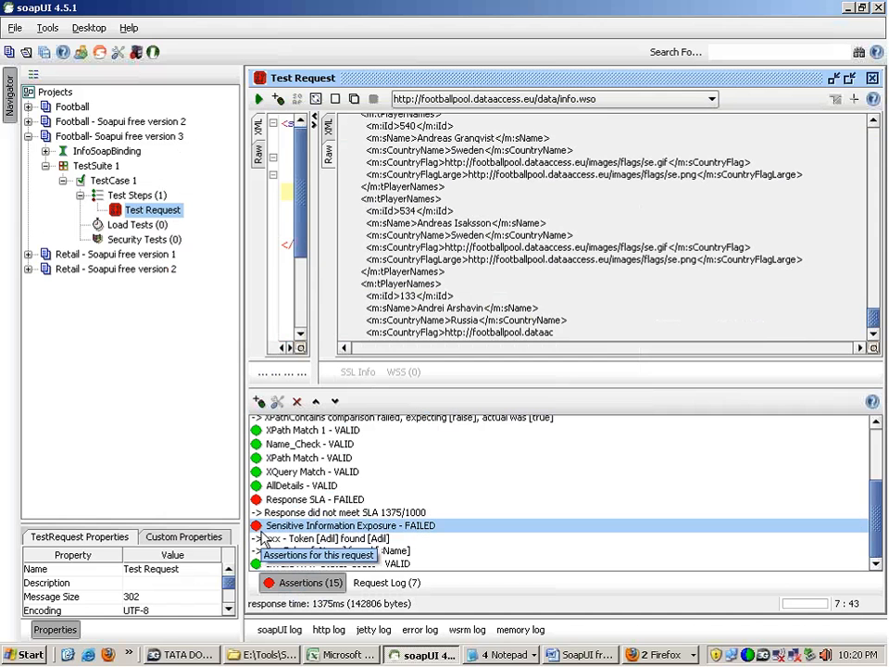
{"action": "left_click_drag", "start_coordinate": [365, 137], "coordinate": [573, 328]}
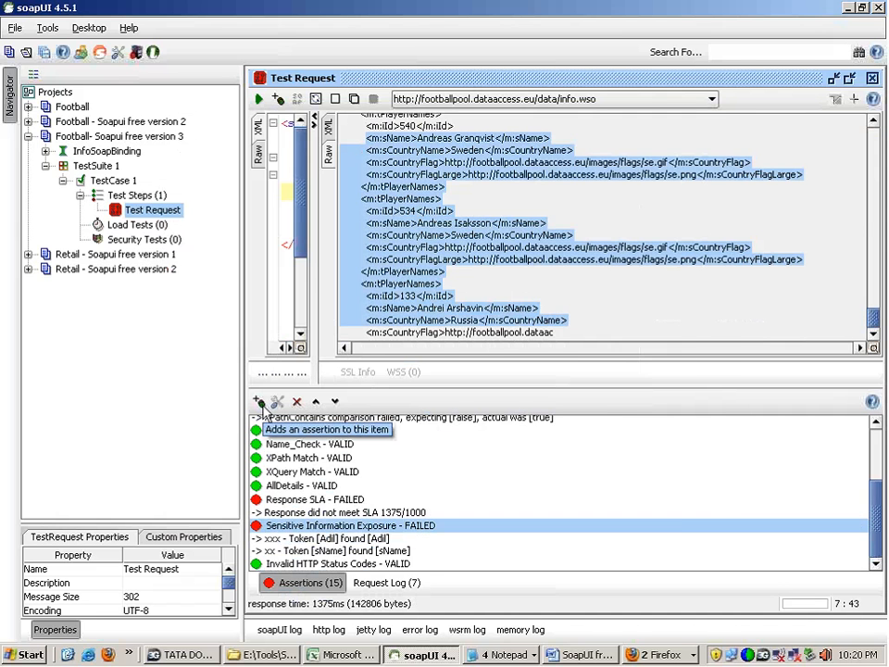
{"action": "left_click", "coordinate": [259, 401]}
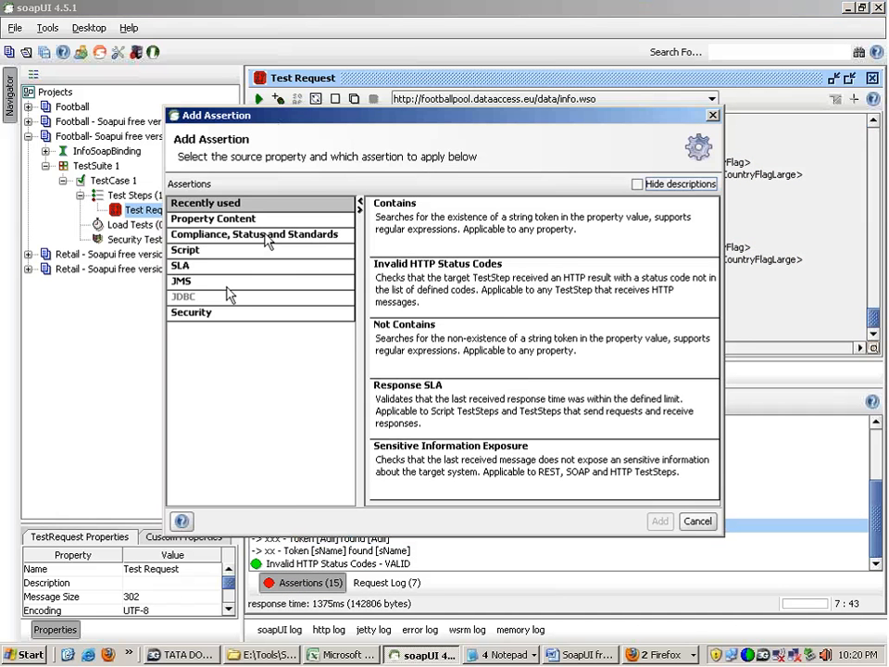
{"action": "left_click", "coordinate": [208, 269]}
{"action": "left_click", "coordinate": [212, 313]}
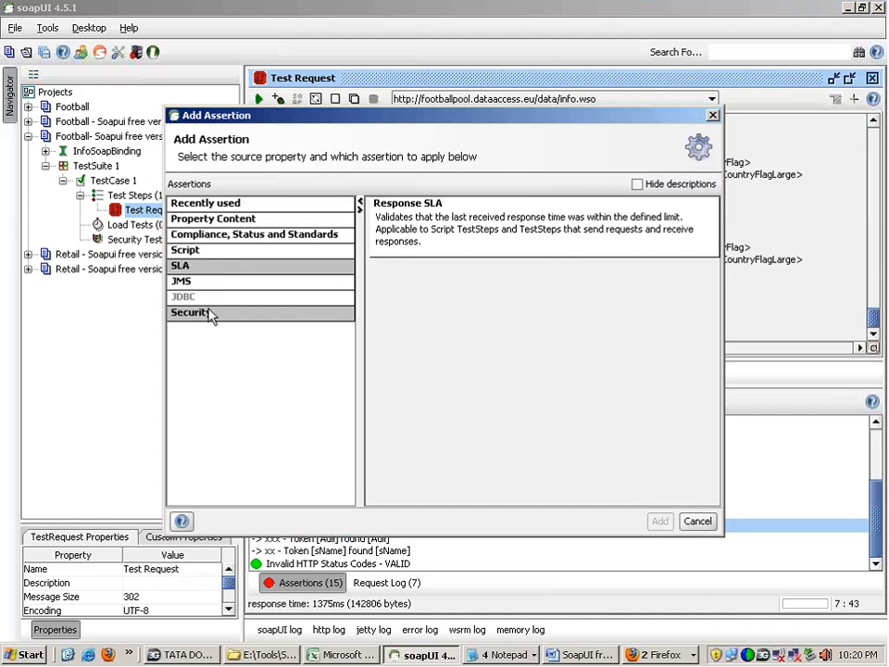
{"action": "left_click", "coordinate": [221, 235]}
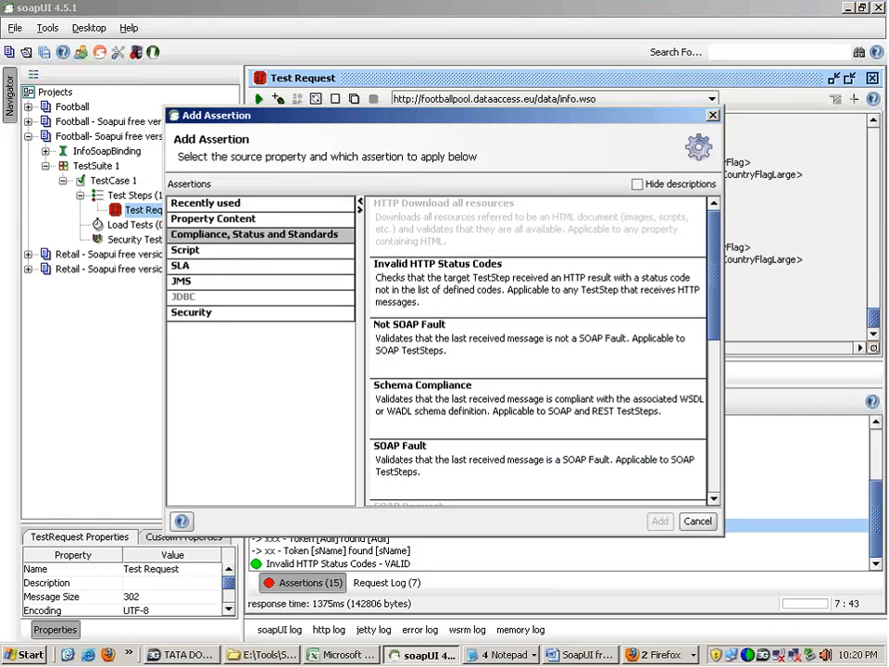
{"action": "left_click", "coordinate": [425, 306]}
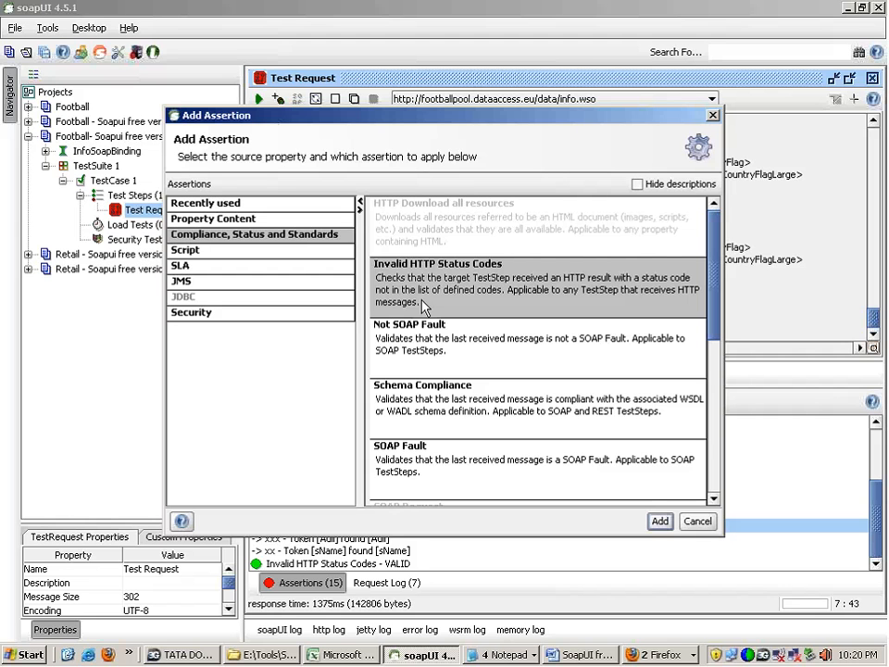
{"action": "left_click", "coordinate": [278, 220]}
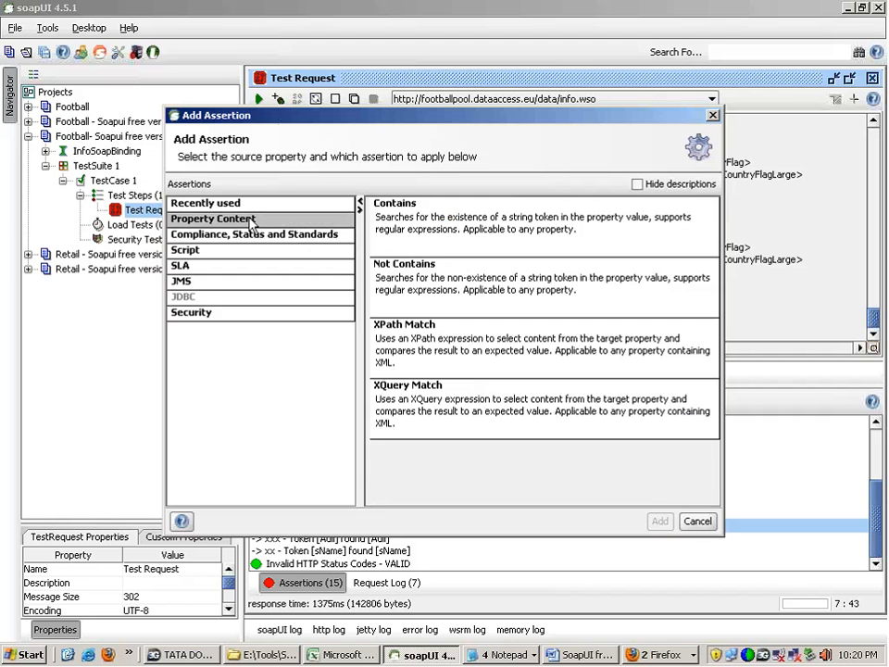
{"action": "left_click", "coordinate": [425, 331]}
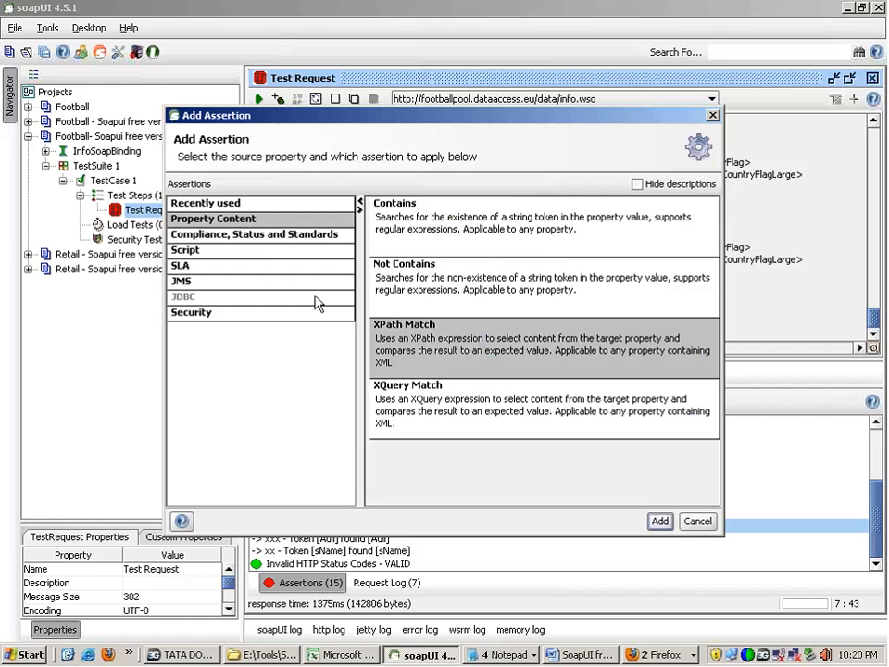
{"action": "left_click", "coordinate": [267, 237]}
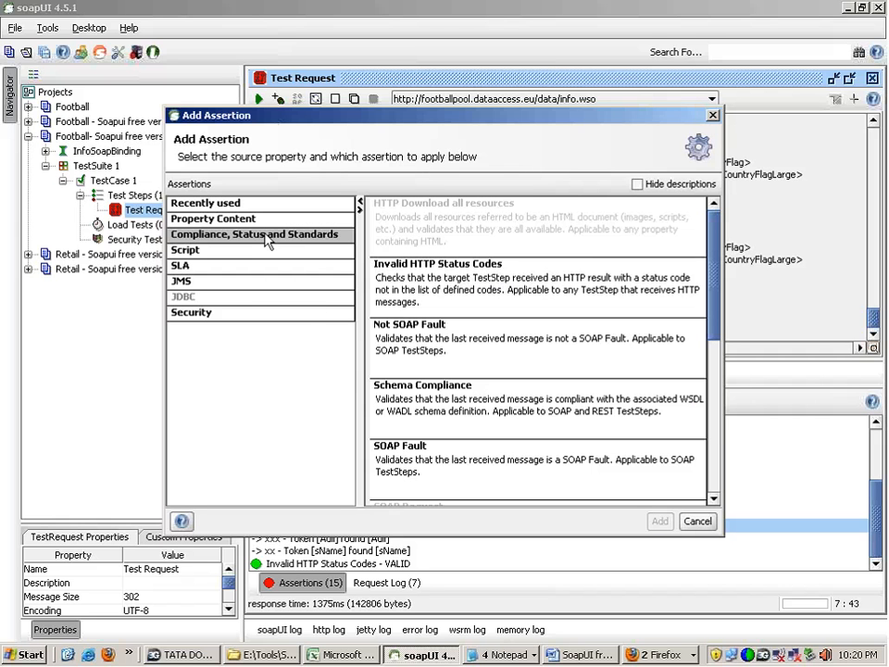
{"action": "left_click", "coordinate": [417, 341]}
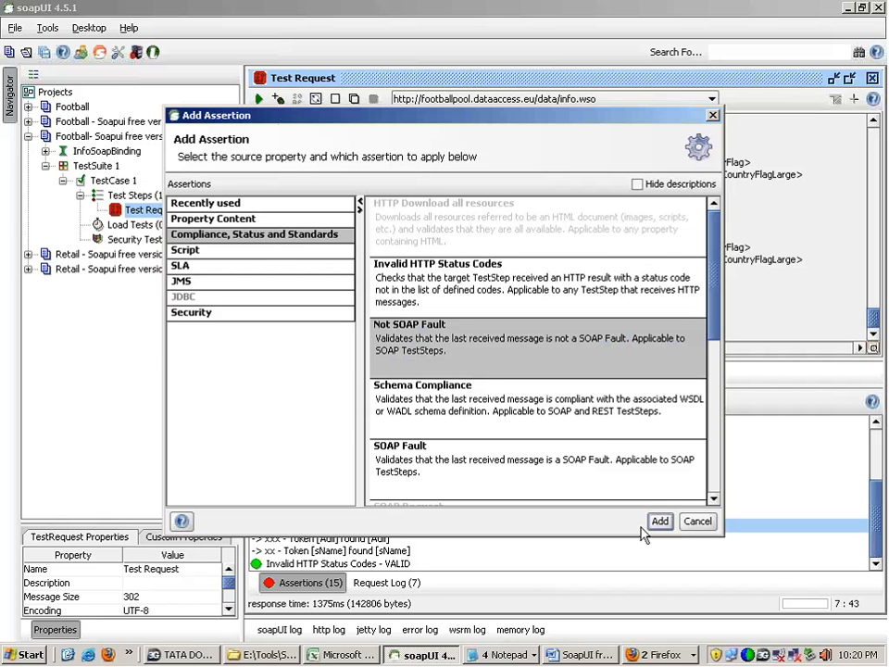
{"action": "left_click", "coordinate": [688, 525]}
{"action": "left_click", "coordinate": [698, 521]}
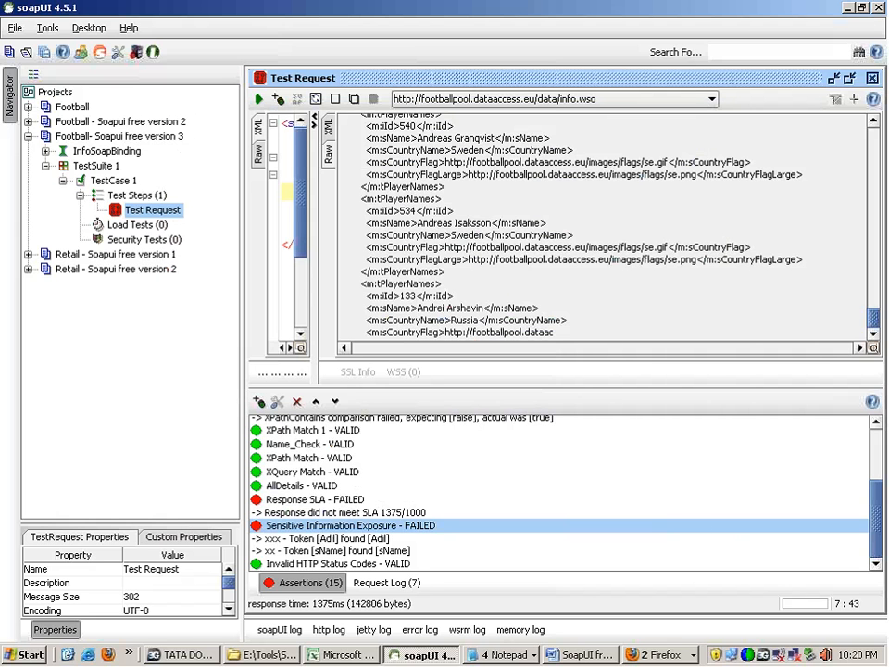
{"action": "scroll", "coordinate": [876, 501], "scroll_direction": "up", "scroll_amount": 3}
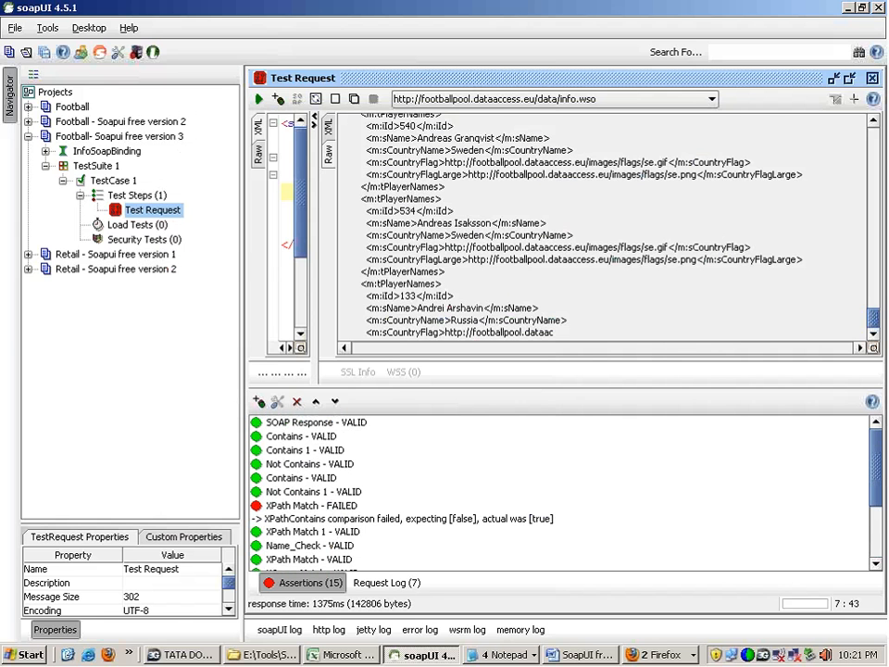
Step: Start adding a test request step for AllForwards, examine its Schema and Not SOAP Fault assertion options, and cancel without creating it
{"action": "right_click", "coordinate": [132, 199]}
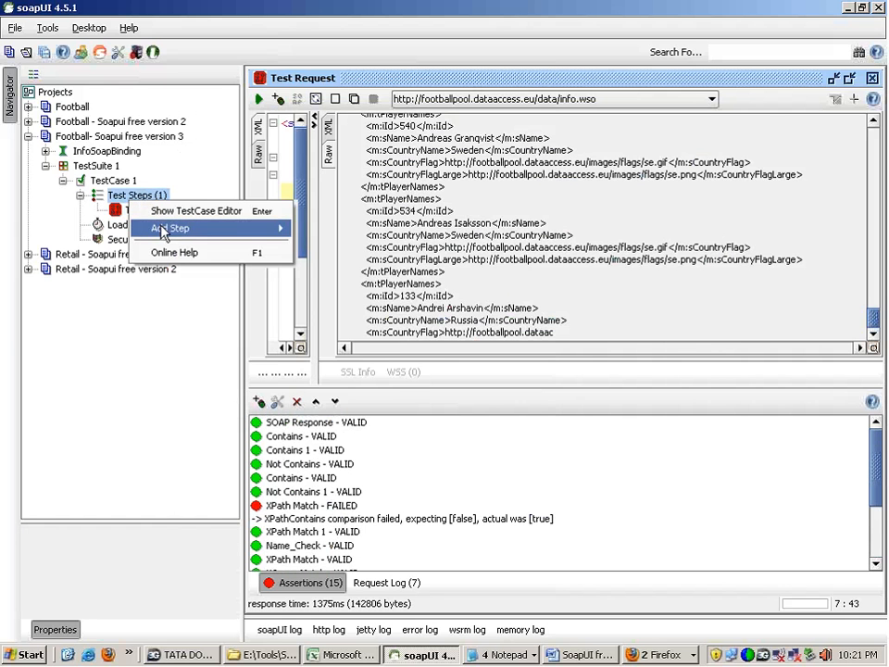
{"action": "mouse_move", "coordinate": [158, 229]}
{"action": "left_click", "coordinate": [326, 226]}
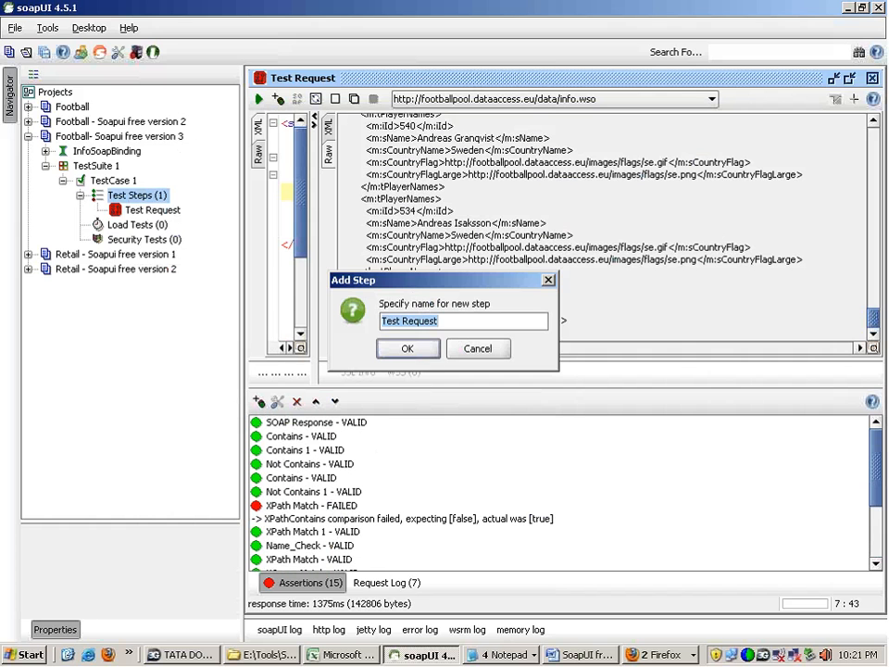
{"action": "left_click", "coordinate": [450, 319]}
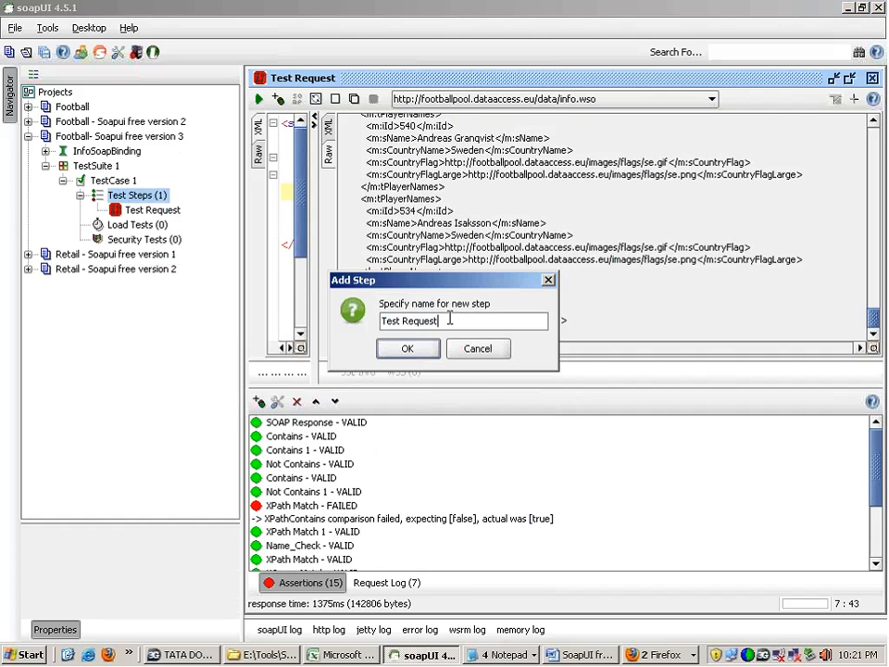
{"action": "type", "text": "s"}
{"action": "left_click", "coordinate": [410, 350]}
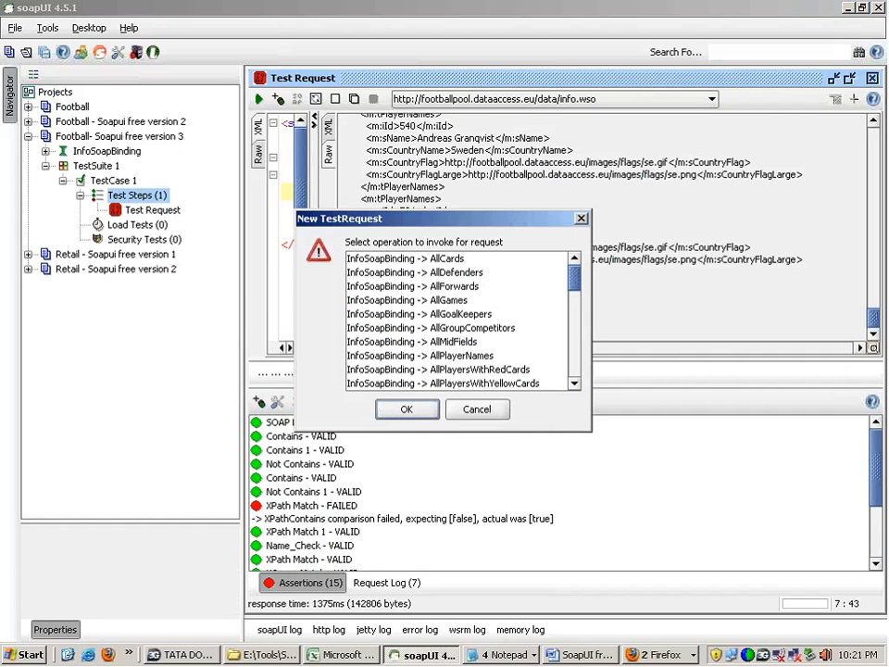
{"action": "left_click", "coordinate": [412, 286]}
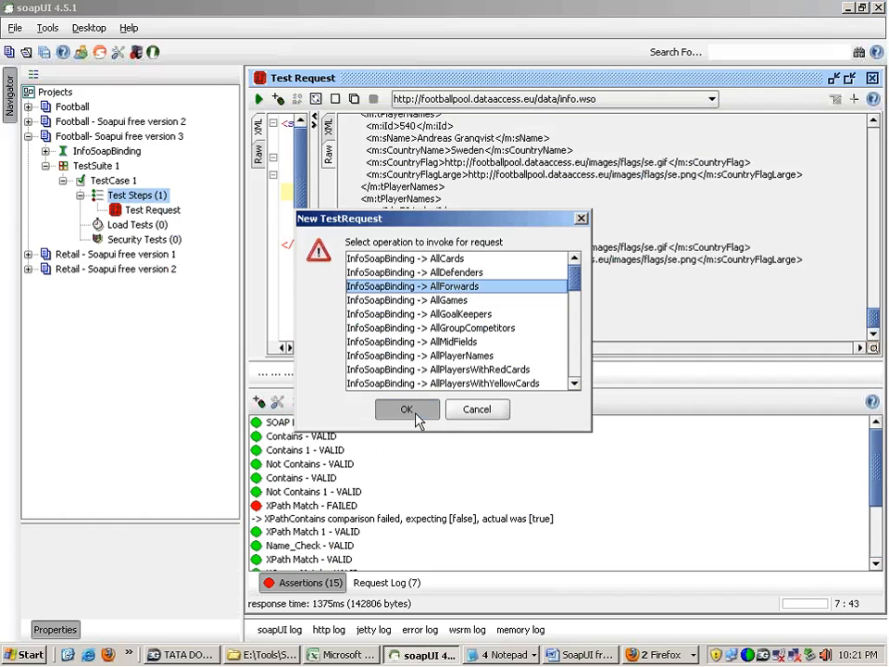
{"action": "left_click", "coordinate": [406, 409]}
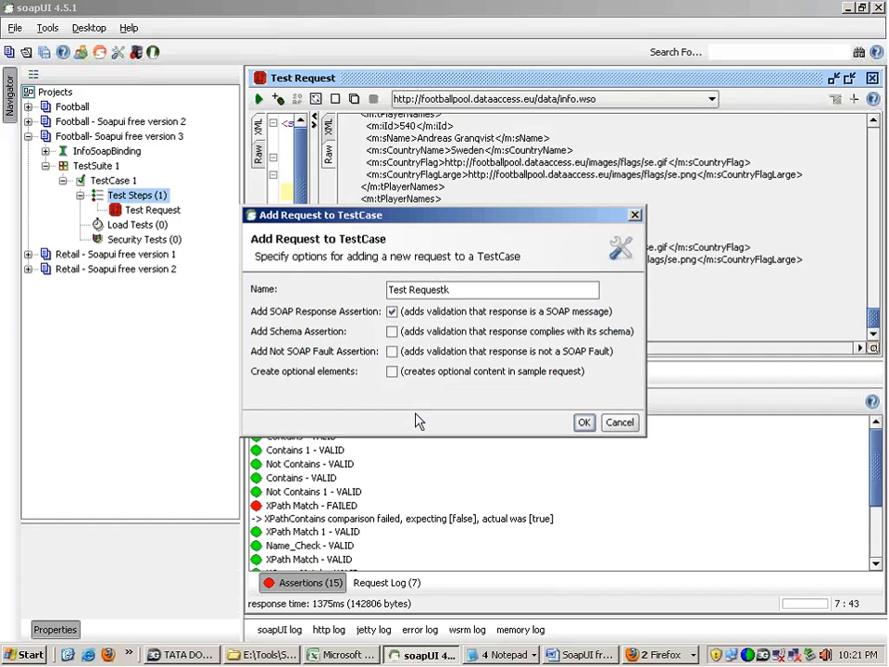
{"action": "left_click", "coordinate": [391, 331]}
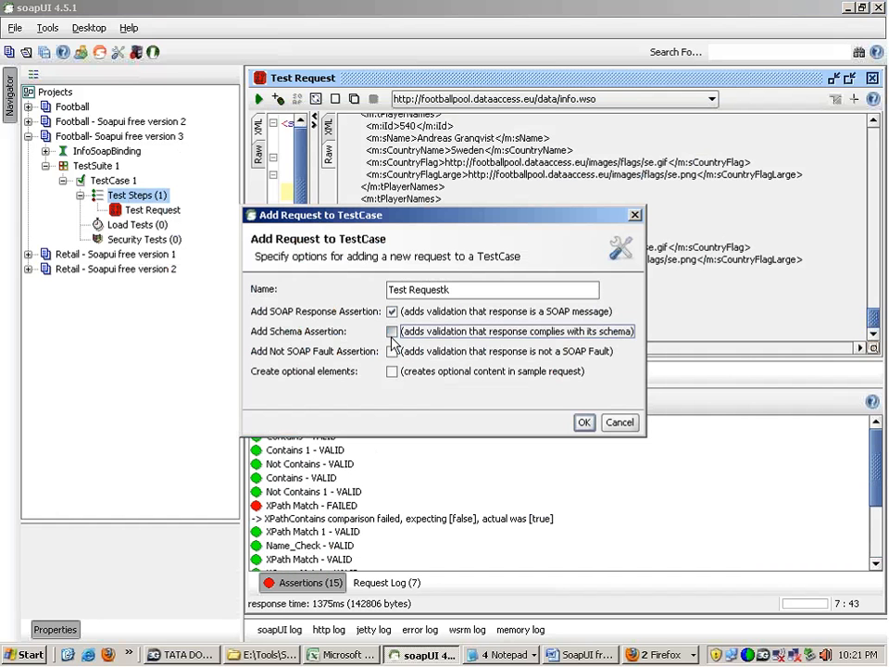
{"action": "left_click", "coordinate": [391, 352]}
{"action": "left_click", "coordinate": [583, 422]}
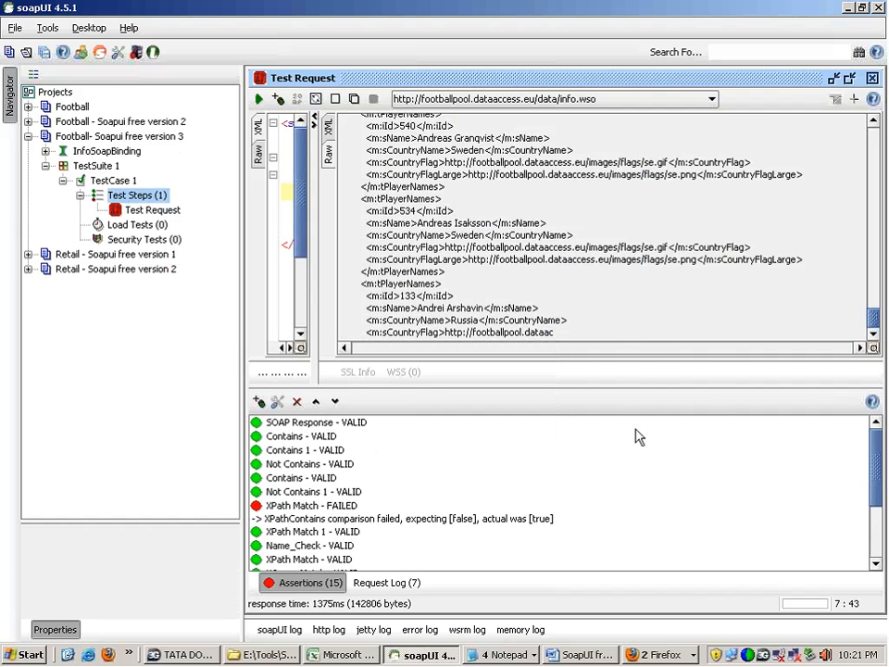
Step: Add a Not SOAP Fault assertion to the test request and select it in the assertions list
{"action": "left_click", "coordinate": [259, 402]}
{"action": "left_click", "coordinate": [283, 234]}
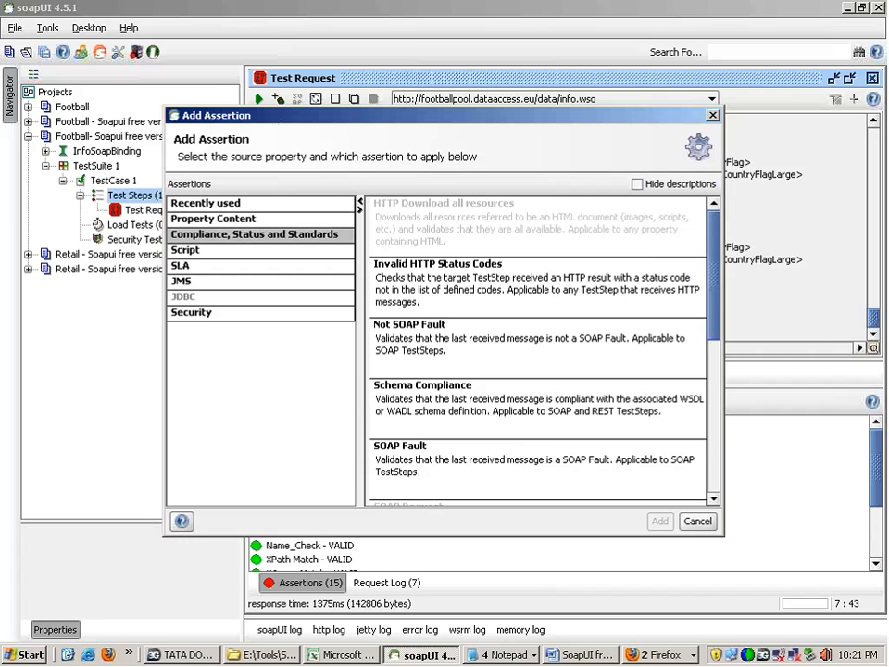
{"action": "left_click", "coordinate": [433, 347]}
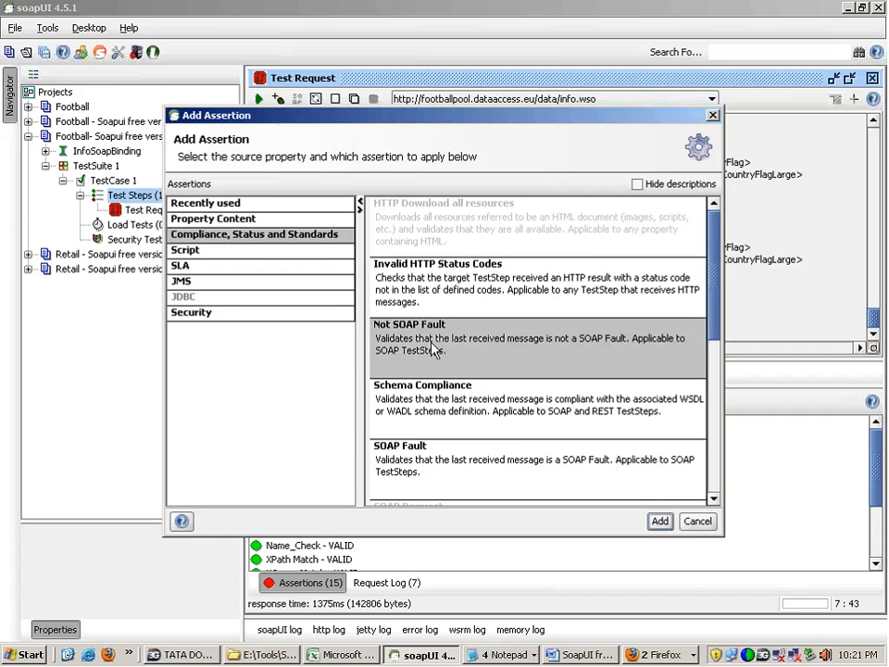
{"action": "double_click", "coordinate": [432, 347]}
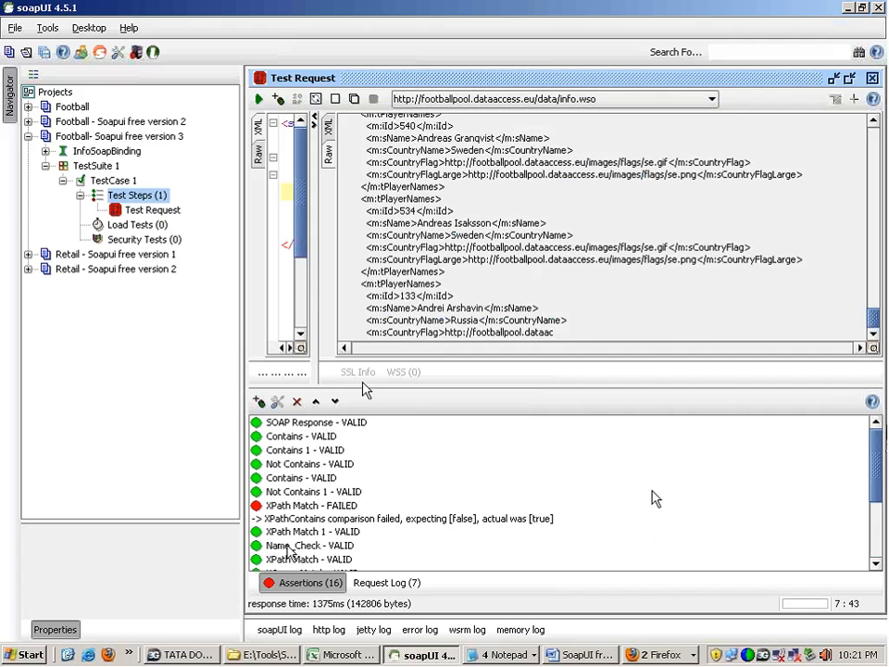
{"action": "scroll", "coordinate": [654, 498], "scroll_direction": "down", "scroll_amount": 3}
{"action": "left_click", "coordinate": [468, 515]}
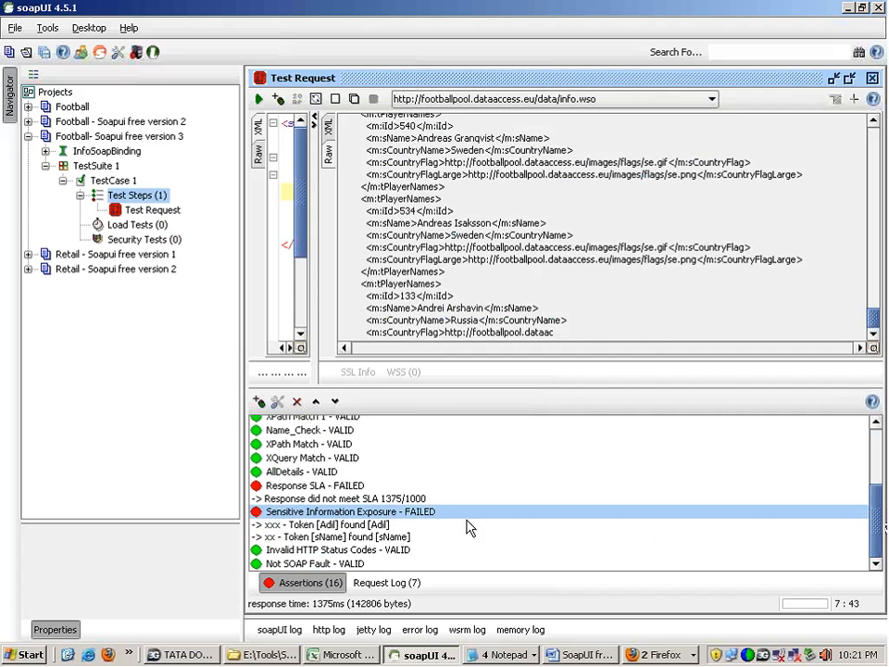
{"action": "left_click", "coordinate": [359, 563]}
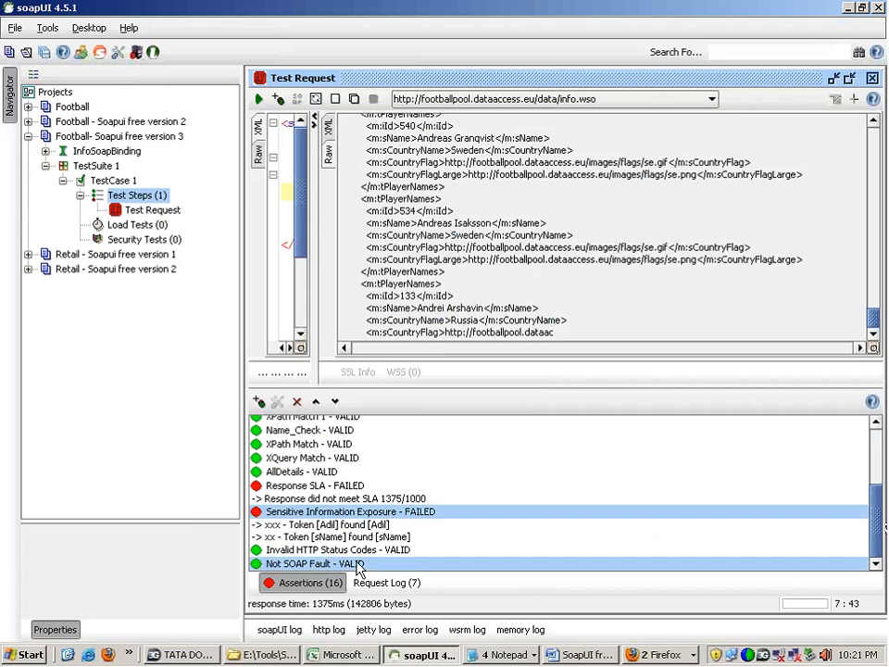
Step: Review the Property Content and Compliance assertion types, including Schema Compliance, SOAP Fault and SOAP Response, and close the chooser without adding one
{"action": "left_click", "coordinate": [259, 401]}
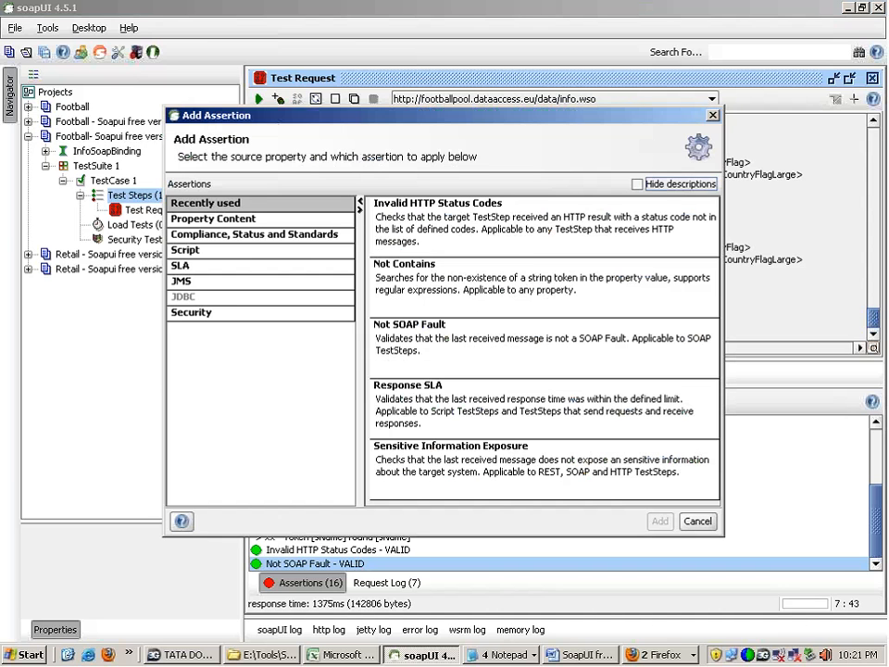
{"action": "left_click", "coordinate": [496, 408]}
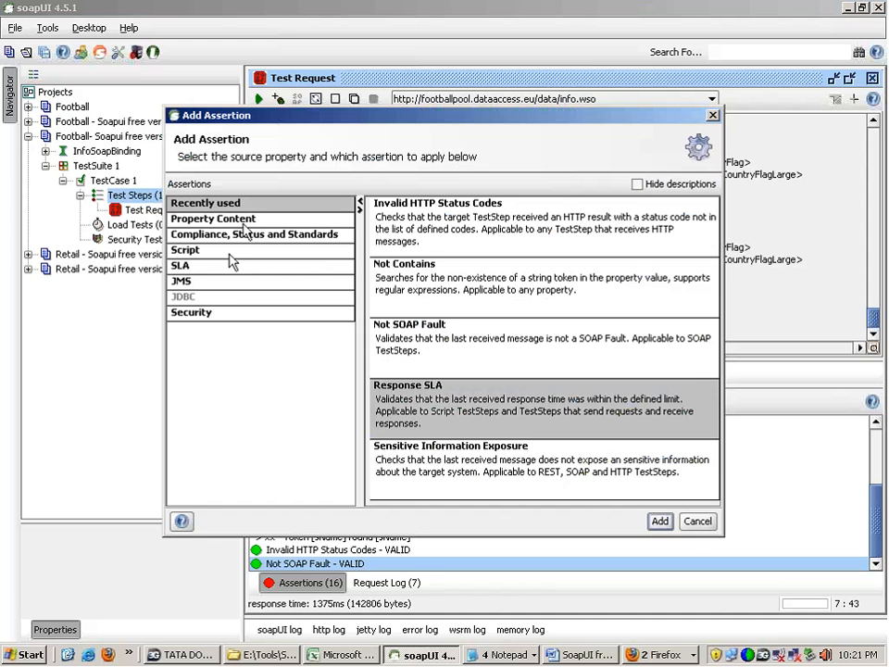
{"action": "left_click", "coordinate": [213, 218]}
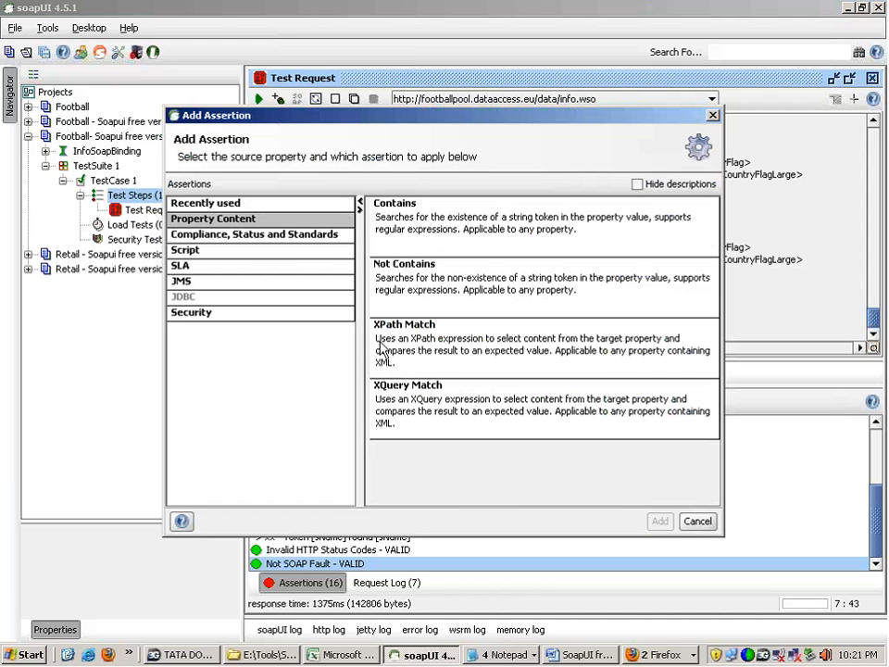
{"action": "left_click", "coordinate": [211, 235]}
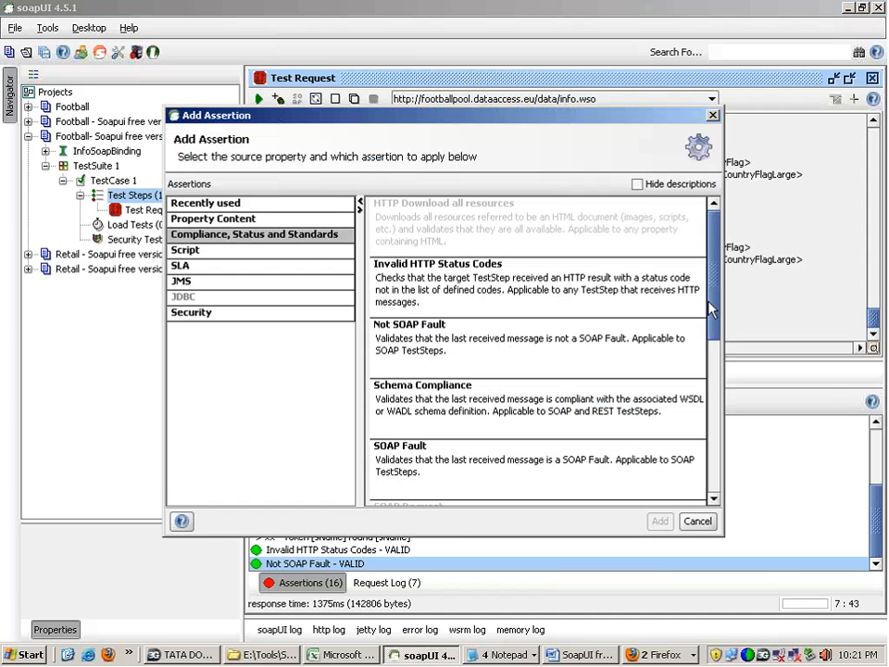
{"action": "scroll", "coordinate": [711, 310], "scroll_direction": "down", "scroll_amount": 3}
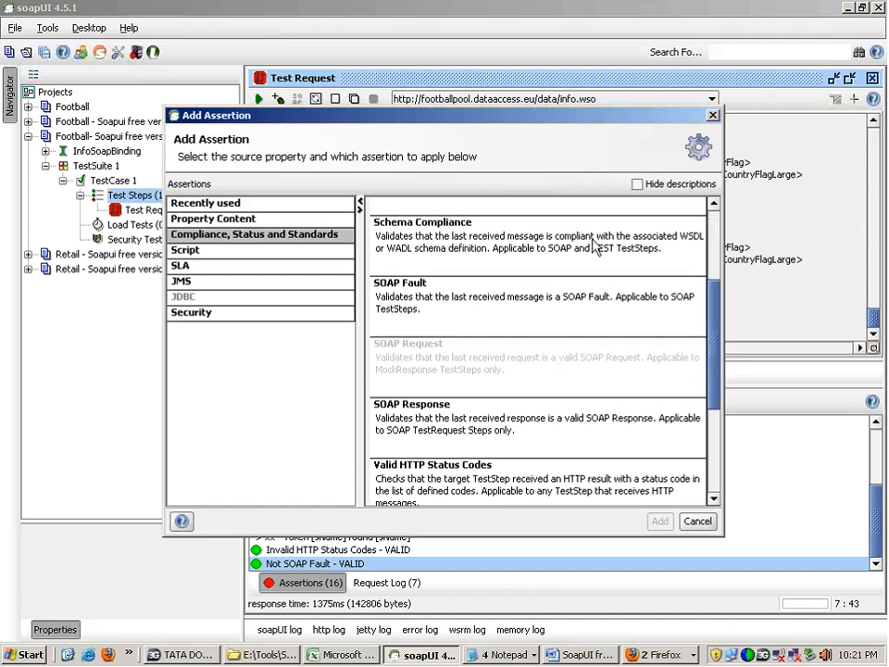
{"action": "left_click", "coordinate": [596, 248]}
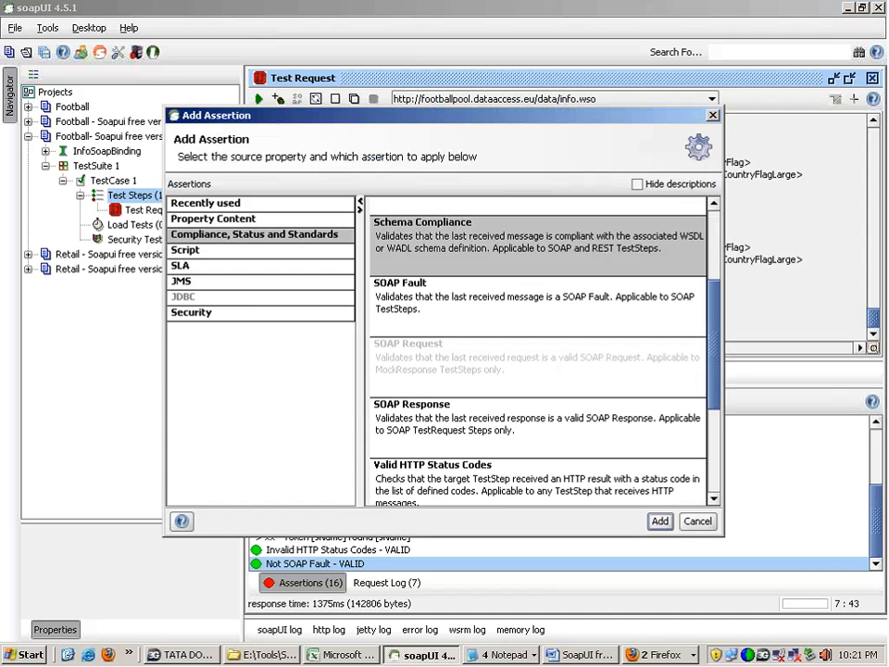
{"action": "left_click", "coordinate": [588, 317]}
{"action": "left_click_drag", "start_coordinate": [714, 294], "coordinate": [706, 269]}
{"action": "left_click", "coordinate": [605, 260]}
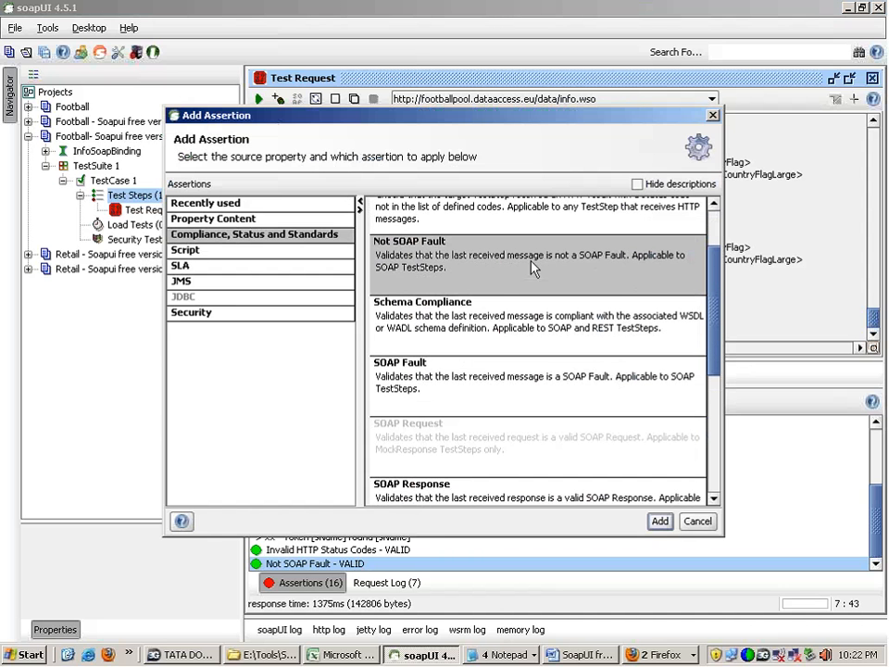
{"action": "left_click_drag", "start_coordinate": [711, 284], "coordinate": [711, 386]}
{"action": "left_click", "coordinate": [633, 287]}
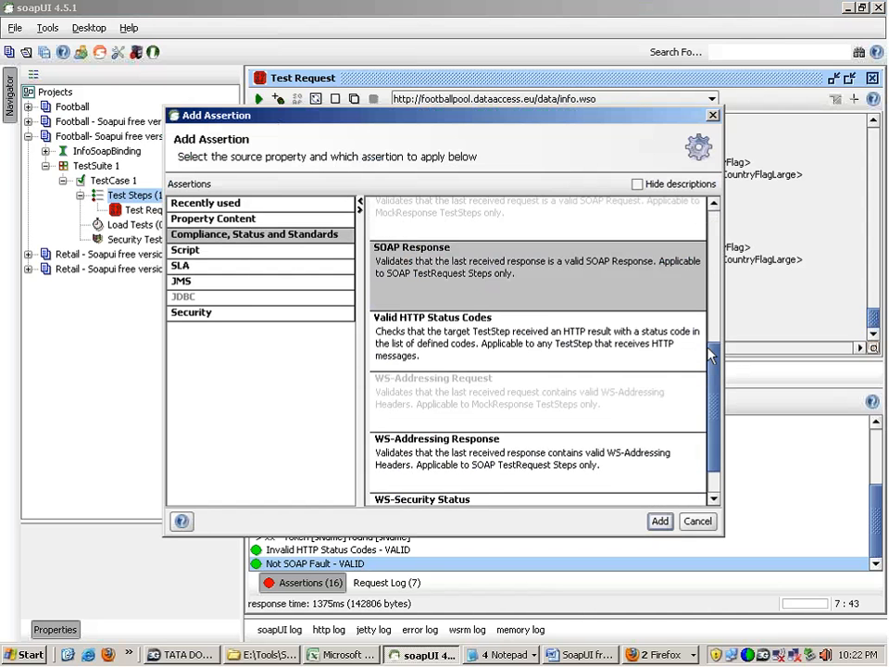
{"action": "left_click_drag", "start_coordinate": [712, 357], "coordinate": [705, 290]}
{"action": "left_click", "coordinate": [503, 262]}
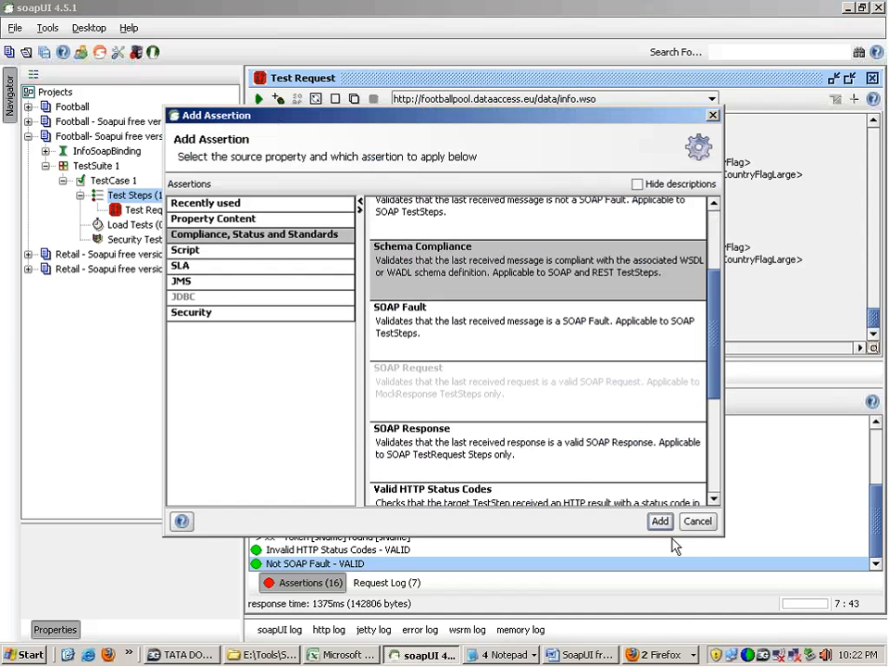
{"action": "left_click", "coordinate": [696, 522]}
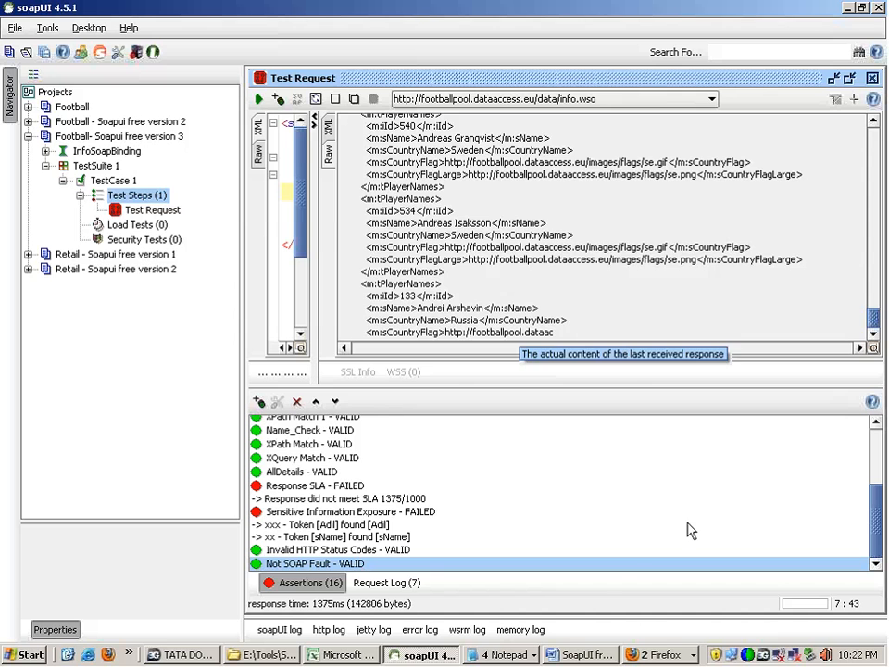
{"action": "left_click_drag", "start_coordinate": [315, 158], "coordinate": [507, 219]}
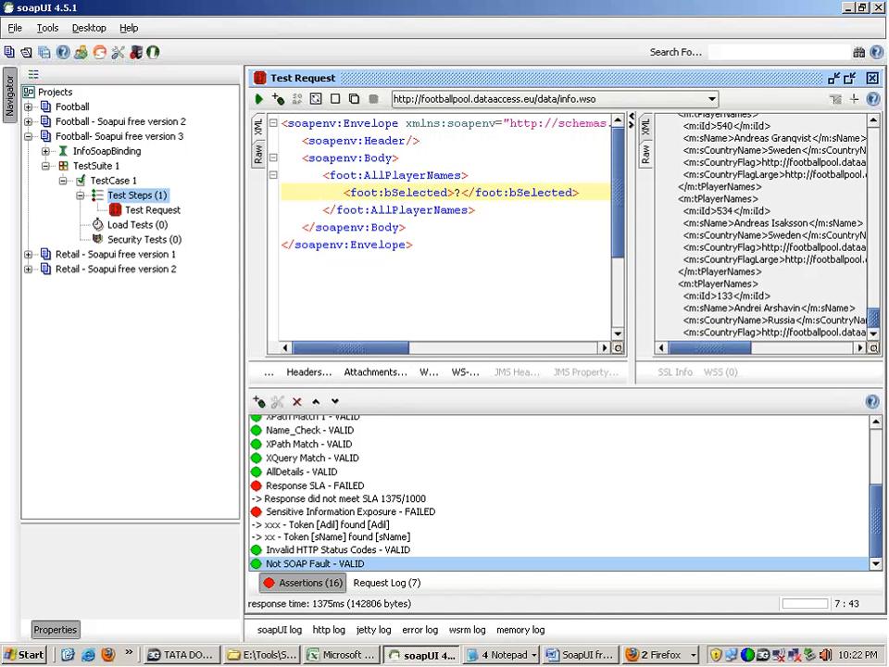
{"action": "left_click", "coordinate": [645, 130]}
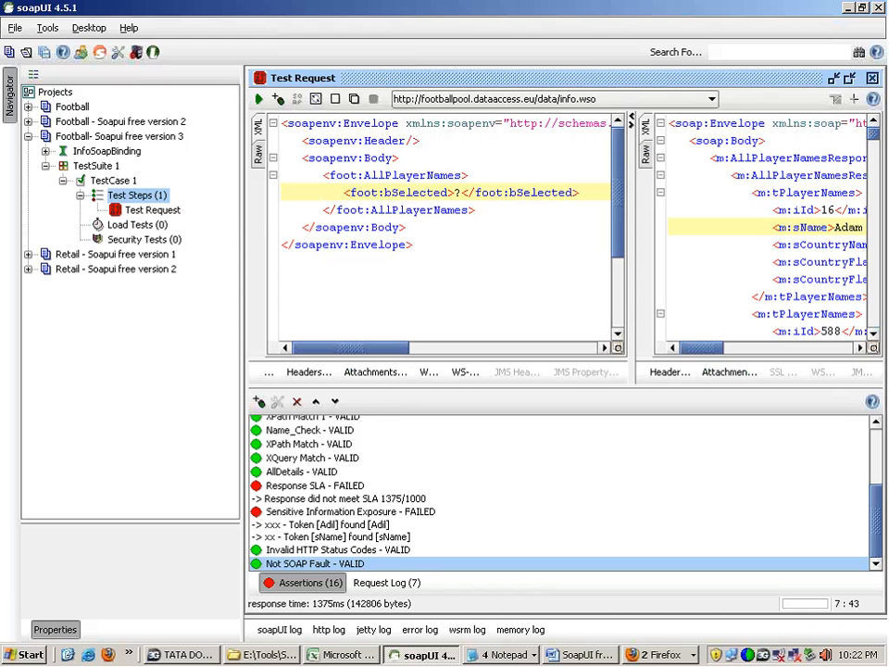
{"action": "left_click_drag", "start_coordinate": [709, 350], "coordinate": [719, 351]}
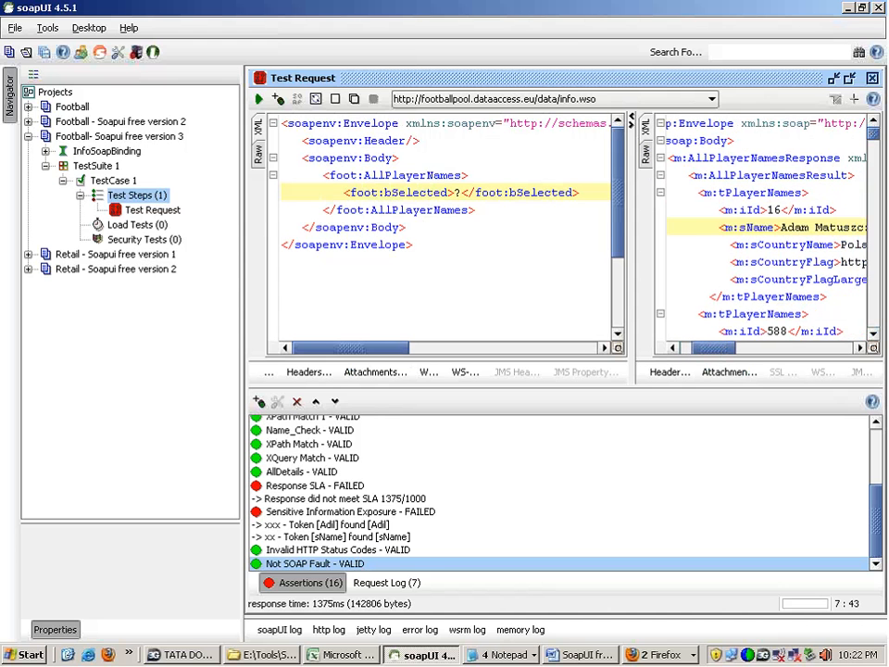
{"action": "left_click", "coordinate": [802, 123]}
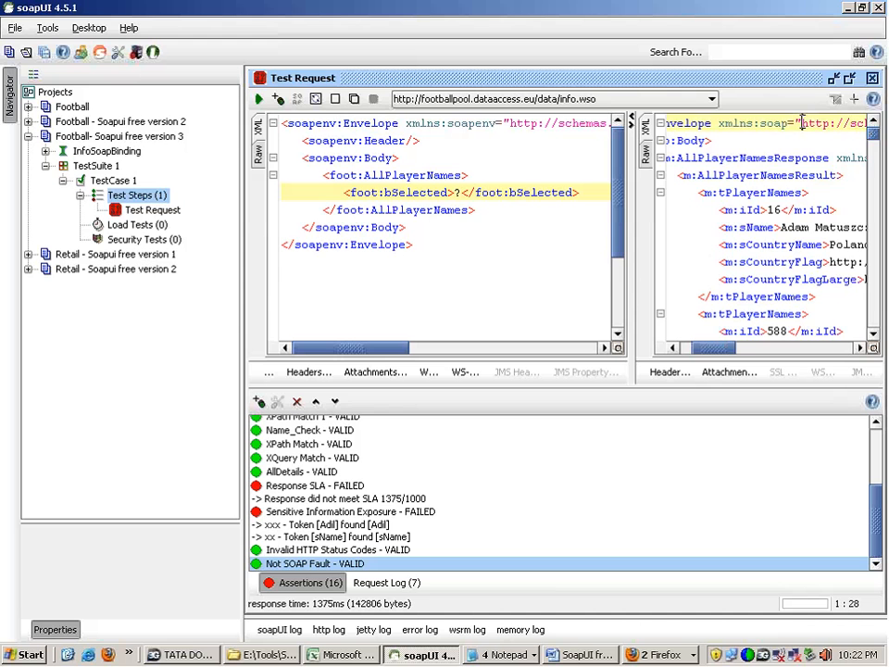
{"action": "key", "text": "shift+Right"}
{"action": "key", "text": "shift+Right"}
{"action": "key", "text": "shift+Right"}
{"action": "key", "text": "shift+Right"}
{"action": "key", "text": "shift+Right"}
{"action": "key", "text": "shift+Right"}
{"action": "key", "text": "shift+Right"}
{"action": "key", "text": "shift+Right"}
{"action": "key", "text": "shift+Right"}
{"action": "key", "text": "shift+Right"}
{"action": "key", "text": "shift+Right"}
{"action": "key", "text": "shift+Right"}
{"action": "key", "text": "shift+Right"}
{"action": "key", "text": "shift+Right"}
{"action": "key", "text": "shift+Right"}
{"action": "key", "text": "shift+Right"}
{"action": "key", "text": "shift+Right"}
{"action": "key", "text": "shift+Right"}
{"action": "key", "text": "shift+Right"}
{"action": "key", "text": "shift+Right"}
{"action": "key", "text": "shift+Right"}
{"action": "key", "text": "shift+Right"}
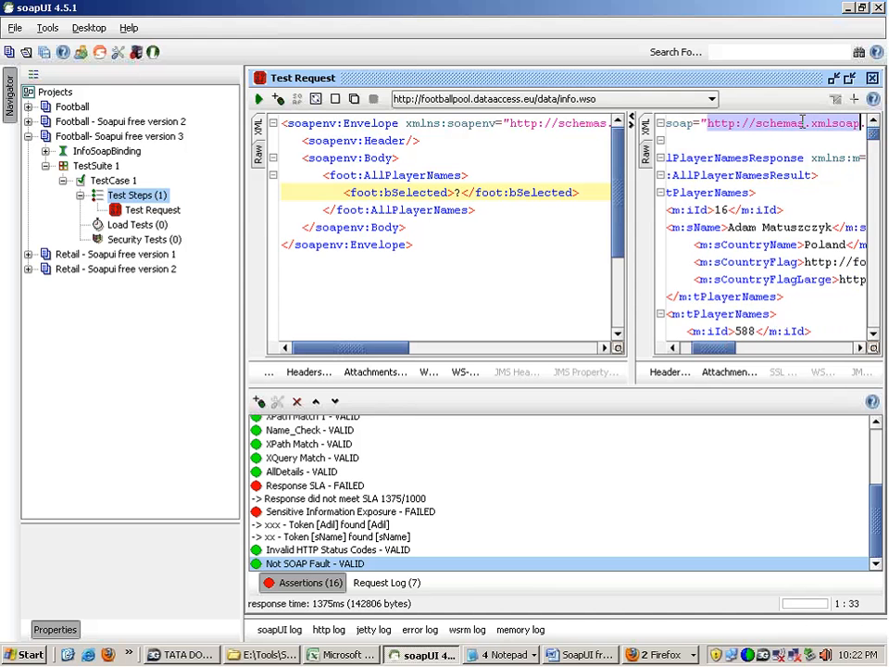
{"action": "key", "text": "shift+Right"}
{"action": "key", "text": "shift+Right"}
{"action": "key", "text": "shift+Right"}
{"action": "key", "text": "shift+Right"}
{"action": "key", "text": "shift+Right"}
{"action": "key", "text": "shift+Right"}
{"action": "key", "text": "shift+Right"}
{"action": "key", "text": "shift+Right"}
{"action": "key", "text": "shift+Right"}
{"action": "key", "text": "shift+Right"}
{"action": "key", "text": "ctrl+c"}
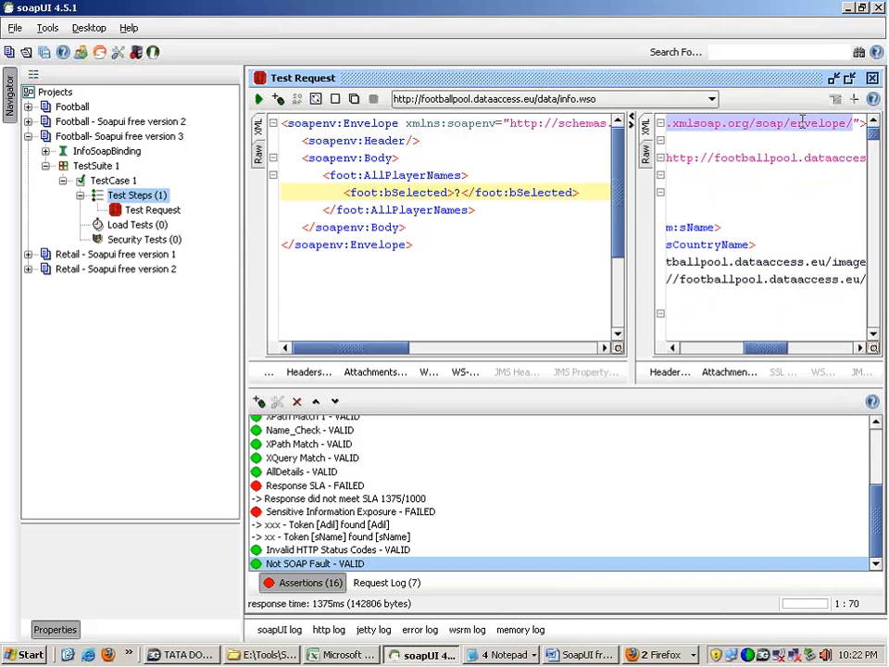
{"action": "right_click", "coordinate": [793, 135]}
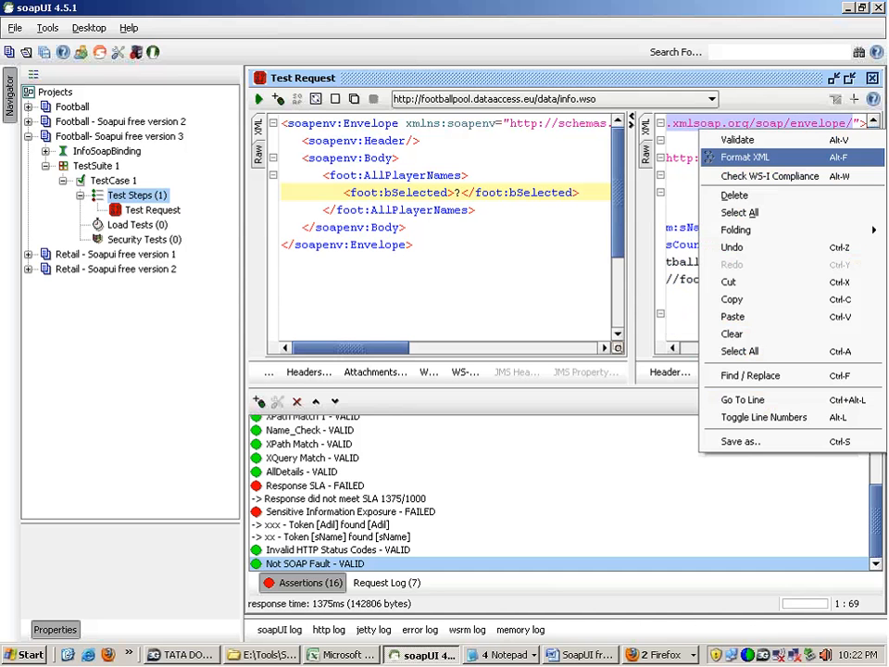
{"action": "left_click", "coordinate": [793, 298]}
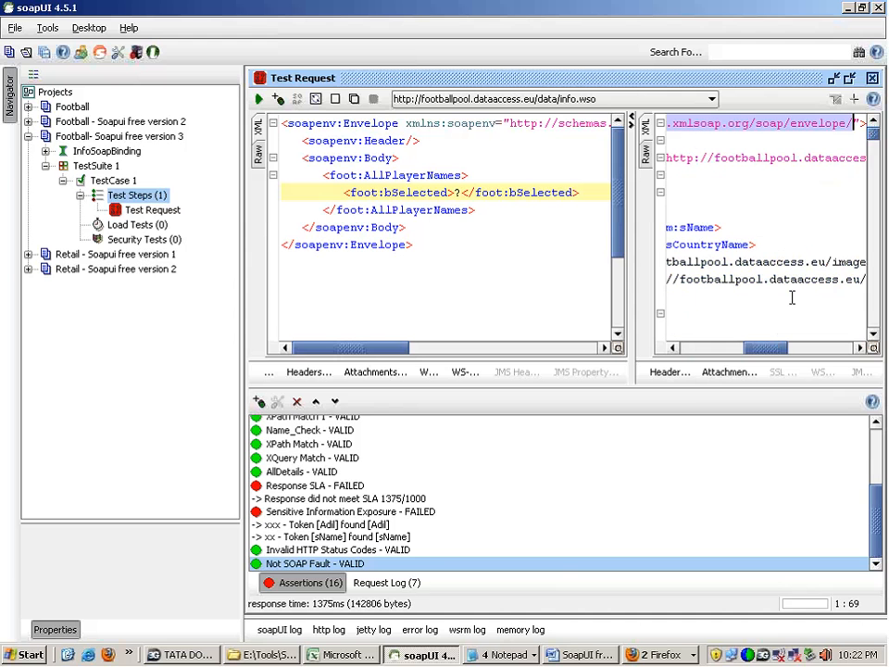
{"action": "left_click", "coordinate": [659, 654]}
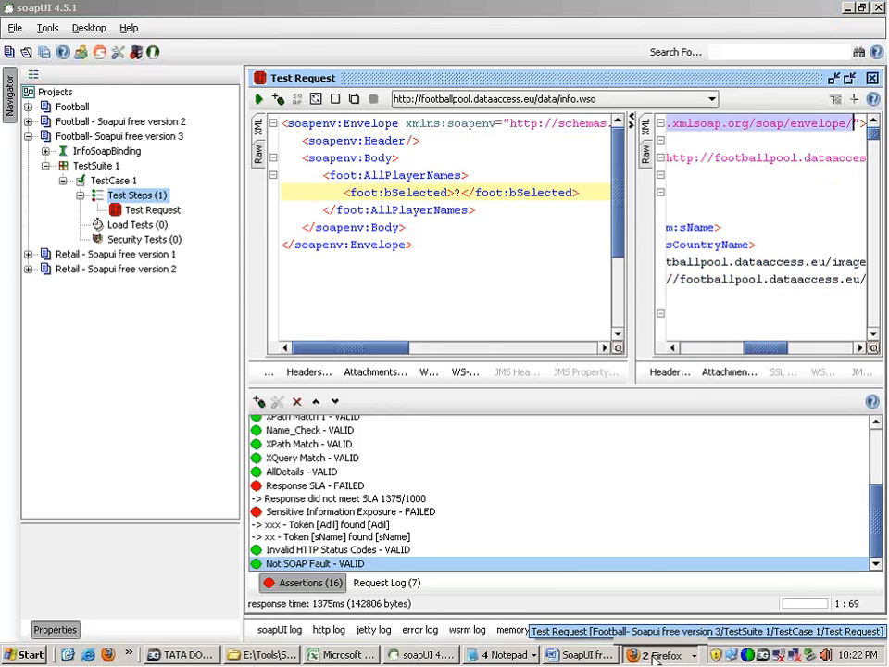
{"action": "left_click", "coordinate": [655, 616]}
{"action": "left_click", "coordinate": [293, 72]}
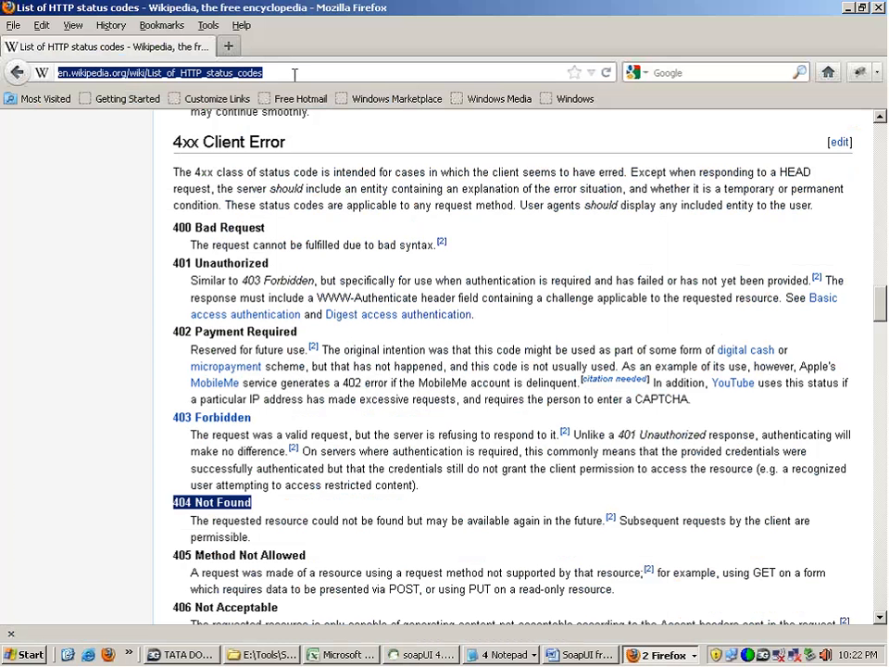
{"action": "right_click", "coordinate": [293, 74]}
{"action": "left_click", "coordinate": [313, 139]}
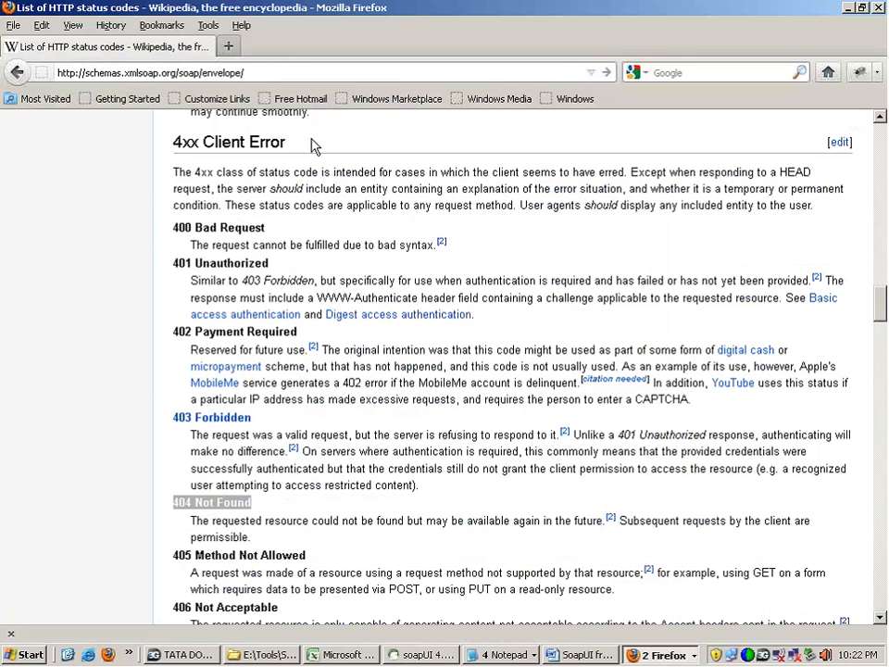
{"action": "key", "text": "Return"}
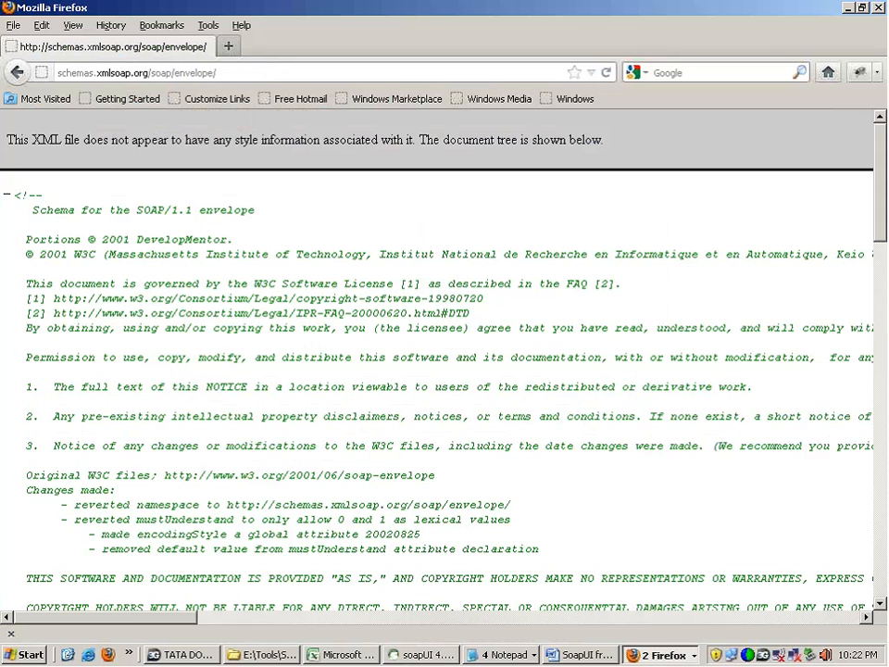
{"action": "left_click_drag", "start_coordinate": [185, 152], "coordinate": [444, 613]}
{"action": "left_click", "coordinate": [648, 371]}
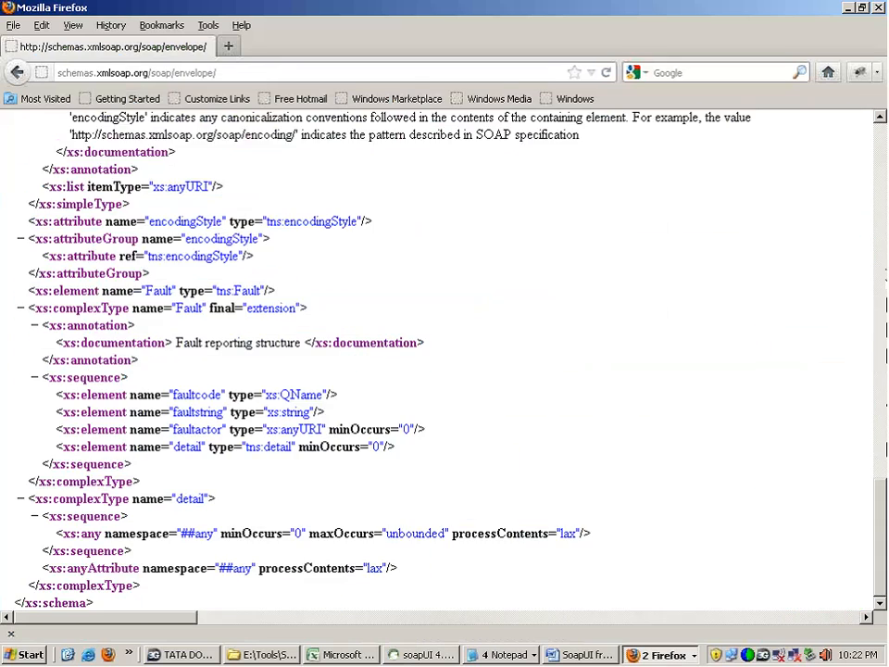
{"action": "left_click_drag", "start_coordinate": [870, 479], "coordinate": [843, 232]}
{"action": "scroll", "coordinate": [843, 232], "scroll_direction": "up", "scroll_amount": 6}
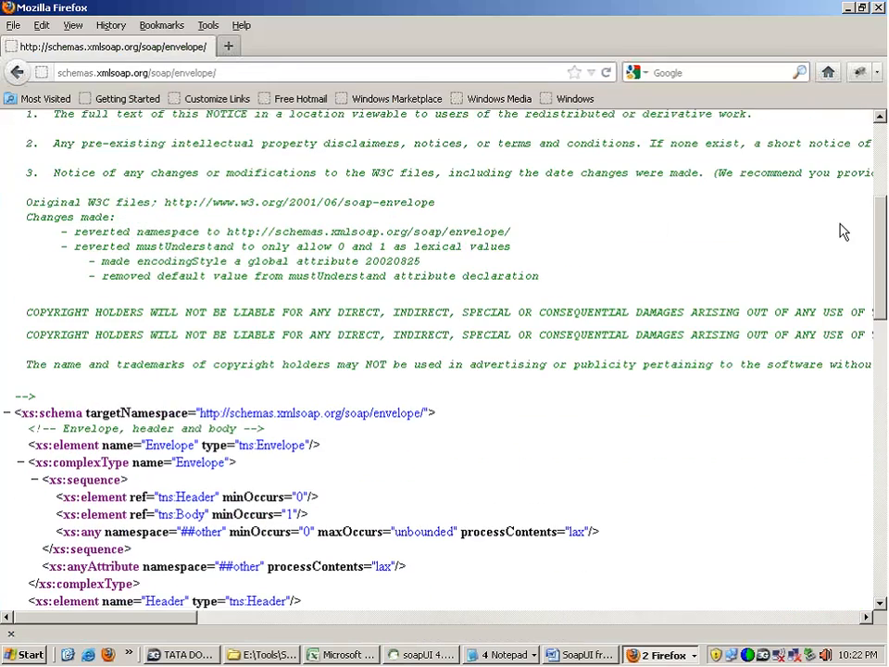
Step: Return to soapUI and review the Compliance, Status and Standards assertion types, comparing Valid HTTP Status Codes with Invalid HTTP Status Codes
{"action": "left_click", "coordinate": [443, 656]}
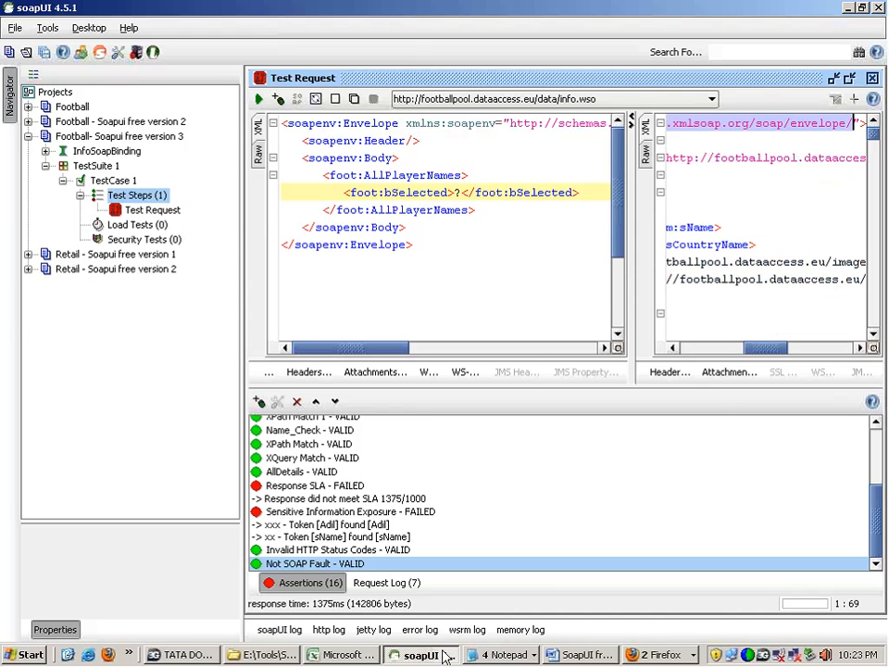
{"action": "left_click", "coordinate": [259, 402]}
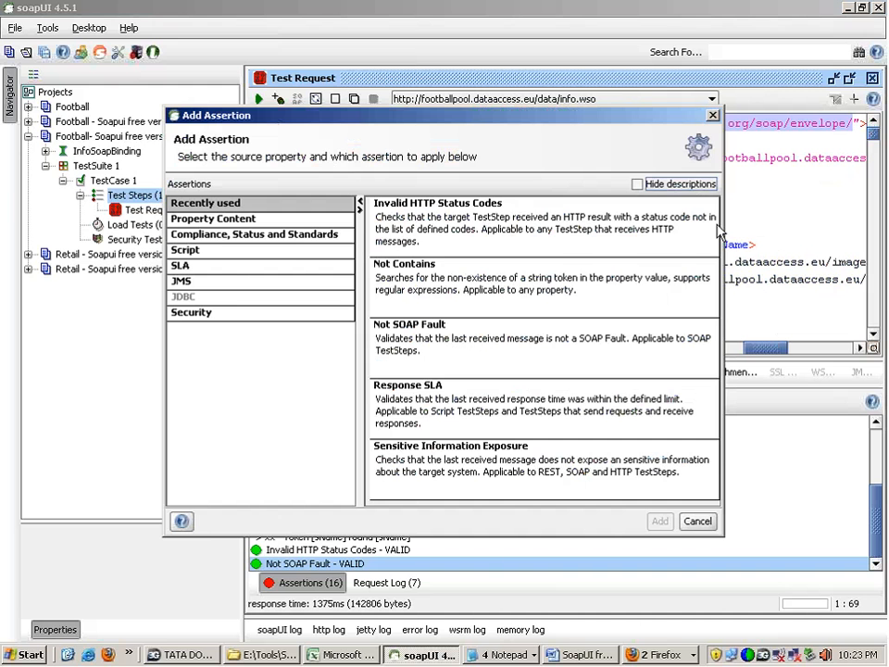
{"action": "left_click", "coordinate": [291, 237]}
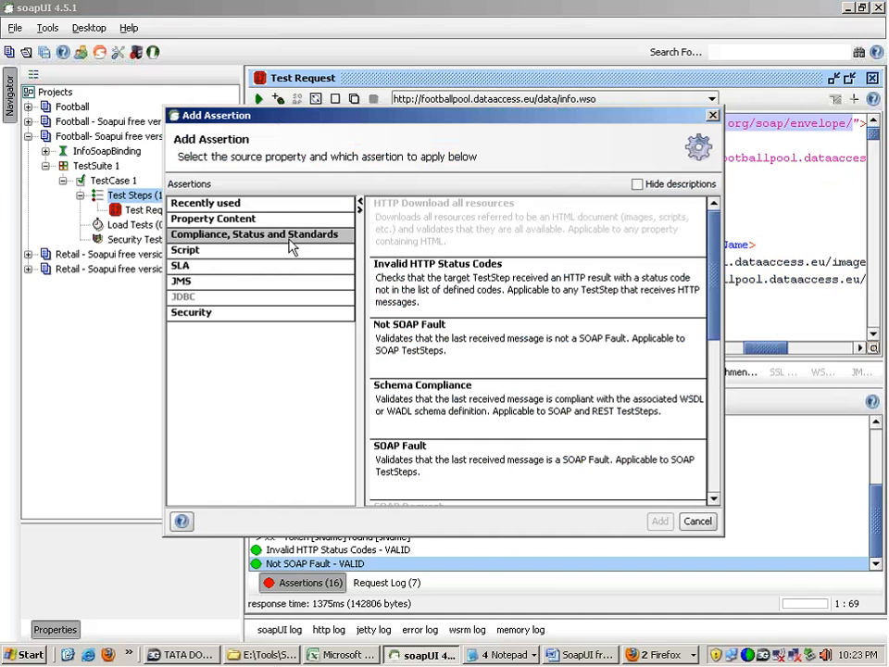
{"action": "left_click", "coordinate": [470, 405]}
{"action": "left_click", "coordinate": [497, 451]}
{"action": "scroll", "coordinate": [537, 370], "scroll_direction": "down", "scroll_amount": 8}
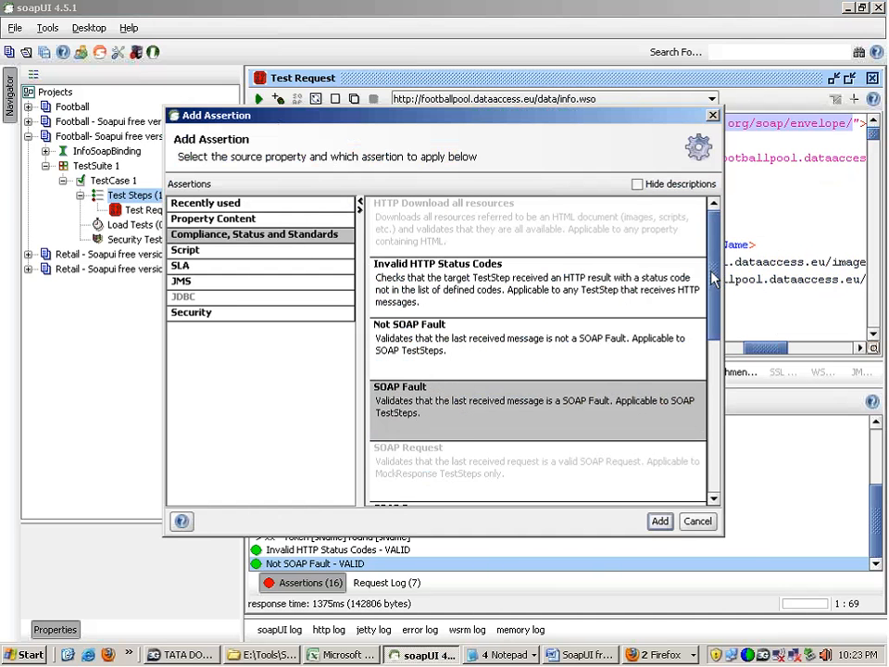
{"action": "scroll", "coordinate": [576, 265], "scroll_direction": "down", "scroll_amount": 1}
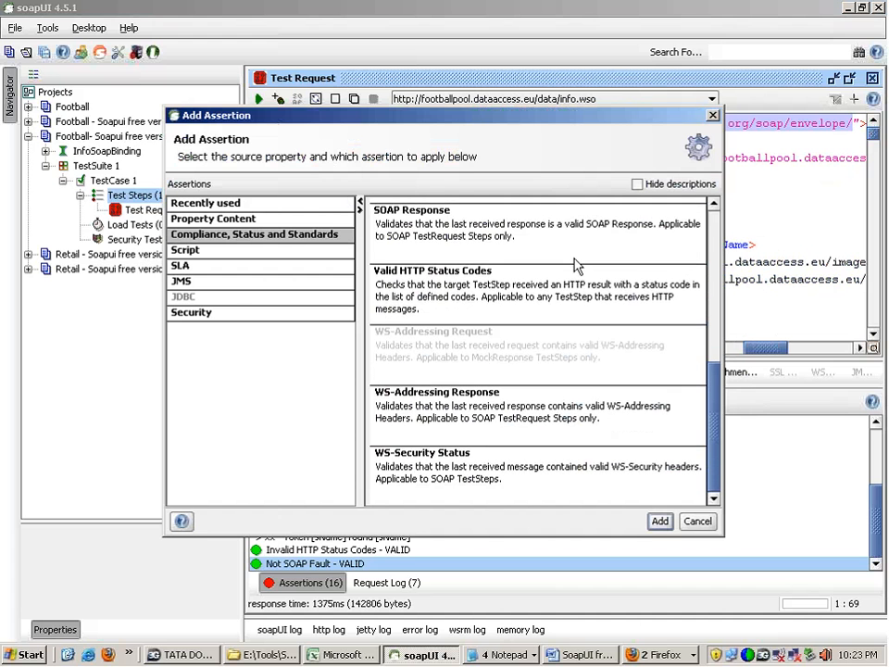
{"action": "left_click", "coordinate": [576, 308]}
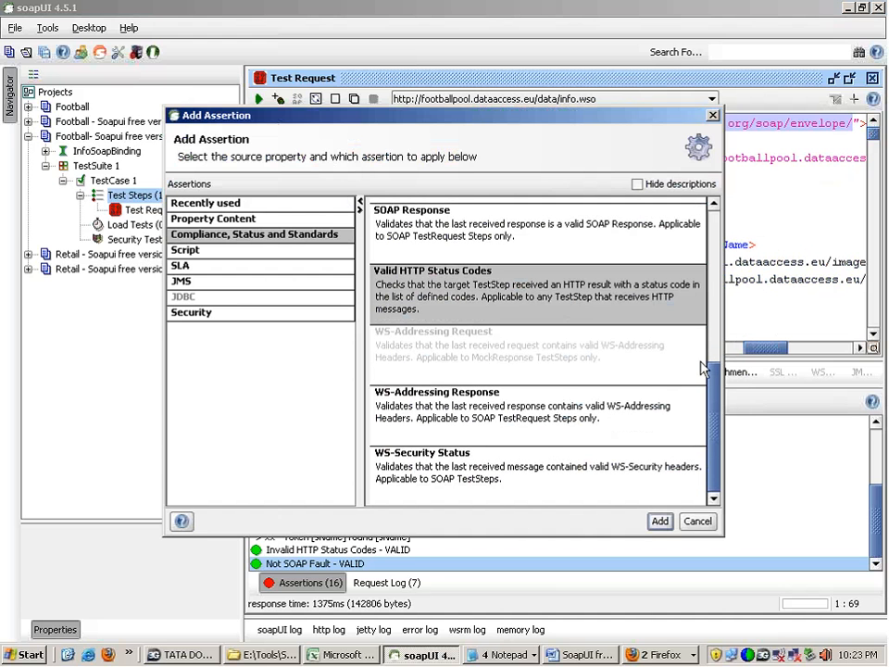
{"action": "left_click_drag", "start_coordinate": [714, 368], "coordinate": [685, 208]}
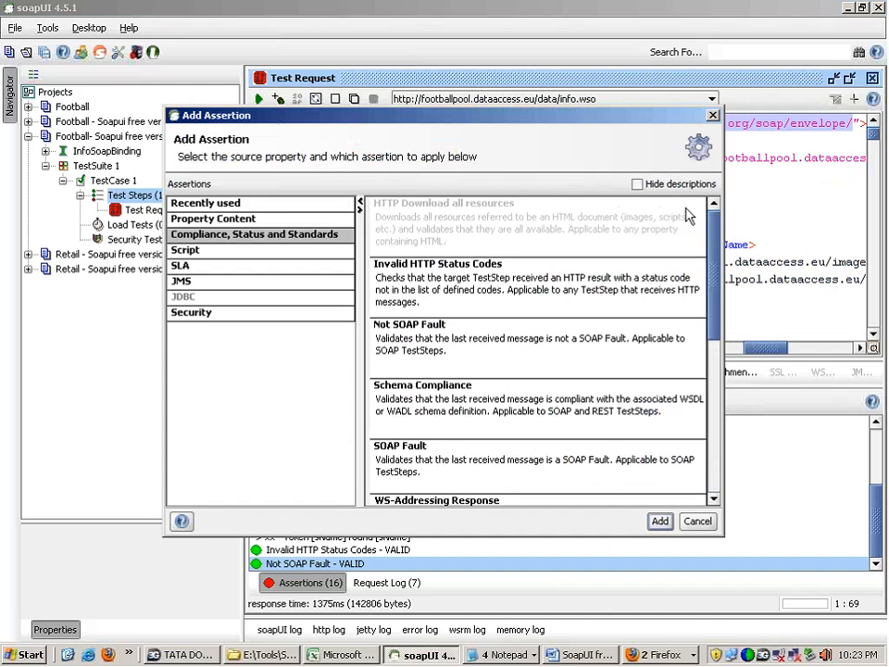
{"action": "left_click", "coordinate": [636, 301]}
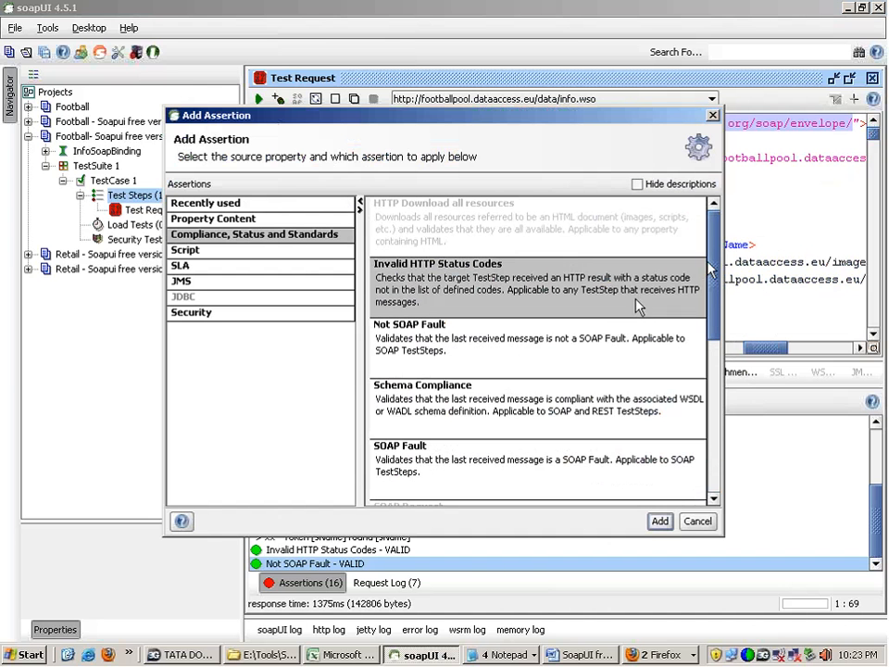
Step: Add a Valid HTTP Status Codes assertion with code 200 to the test request and select it in the assertions list
{"action": "left_click_drag", "start_coordinate": [715, 264], "coordinate": [766, 418]}
{"action": "left_click", "coordinate": [561, 298]}
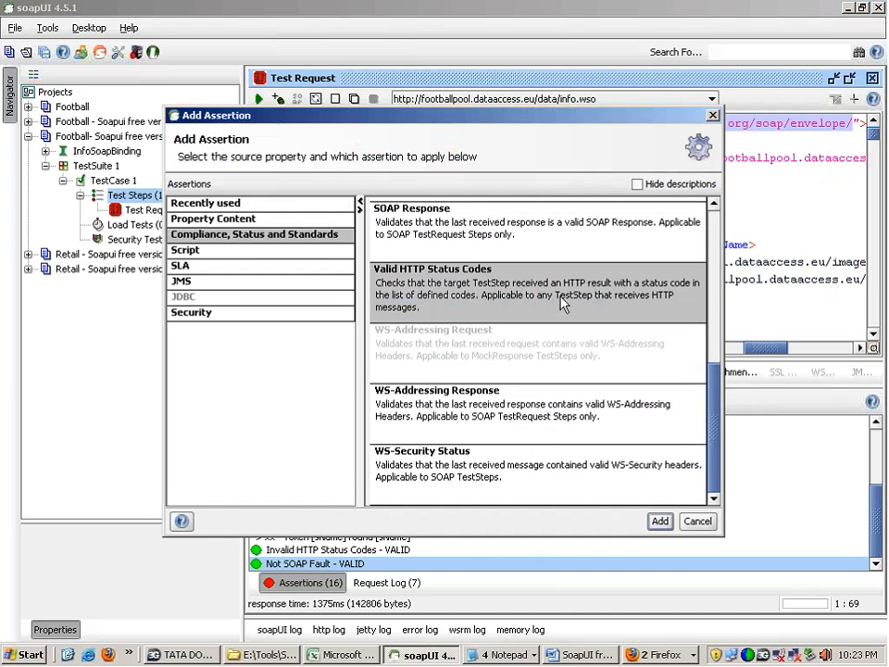
{"action": "double_click", "coordinate": [561, 298]}
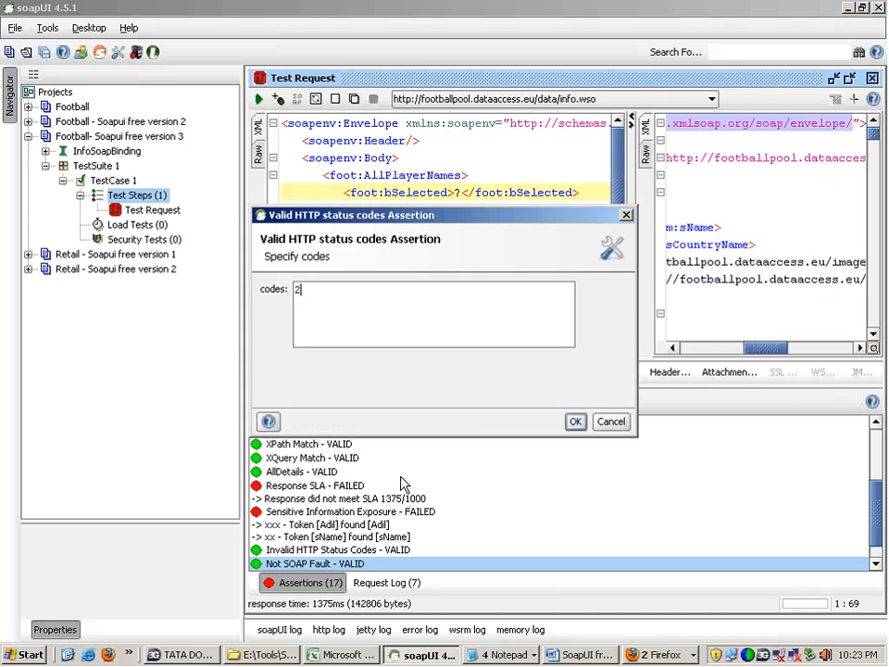
{"action": "type", "text": "200"}
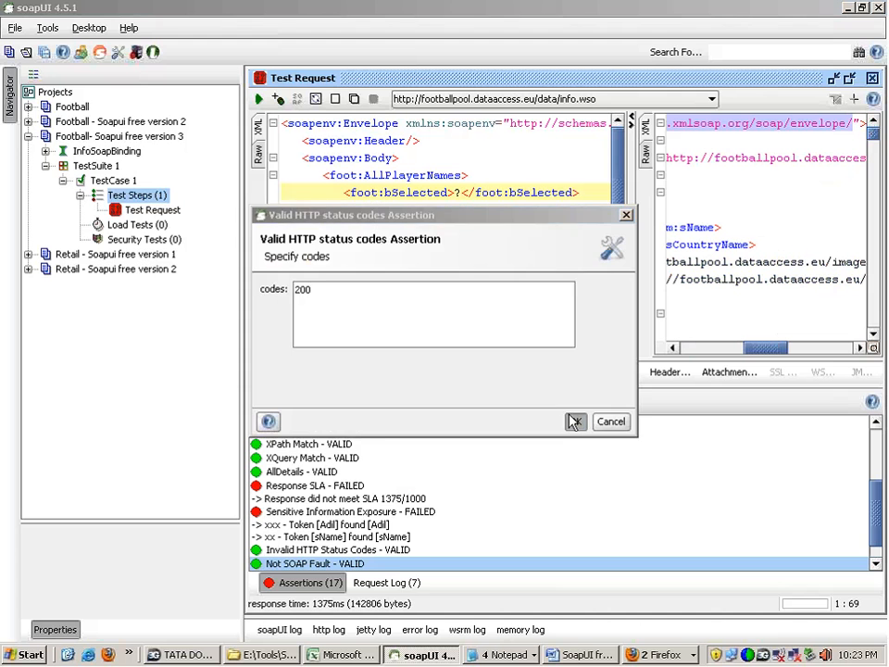
{"action": "key", "text": "Return"}
{"action": "left_click_drag", "start_coordinate": [880, 516], "coordinate": [880, 532]}
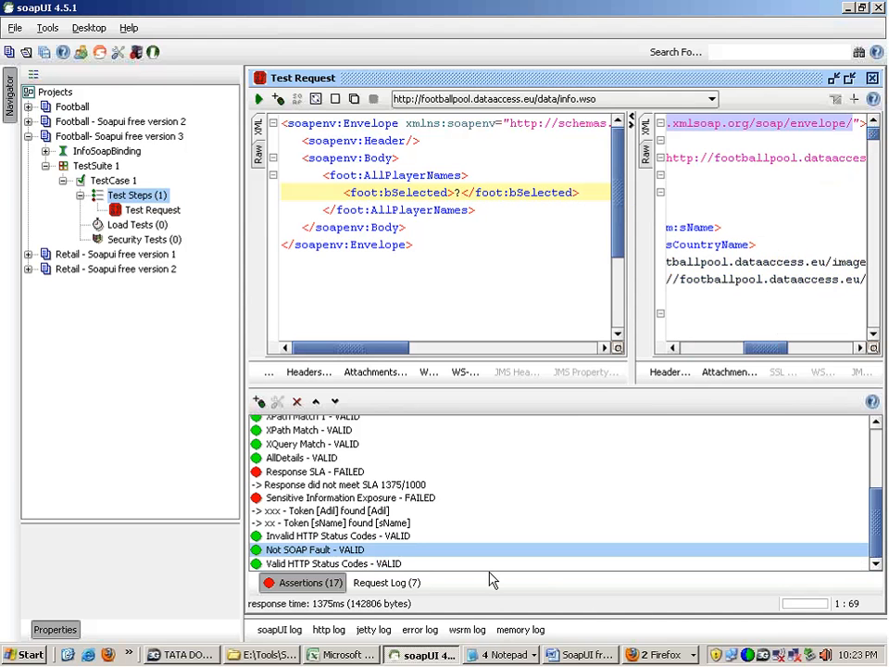
{"action": "left_click", "coordinate": [360, 564]}
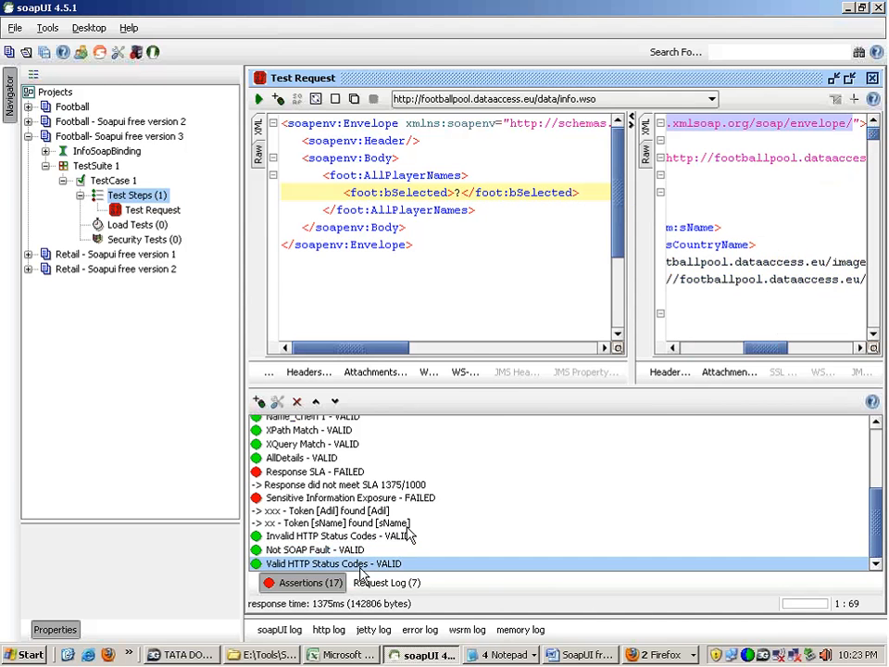
Step: Review the WS-Addressing Response and WS-Security Status assertion types, and close the assertion chooser without adding one
{"action": "left_click", "coordinate": [258, 401]}
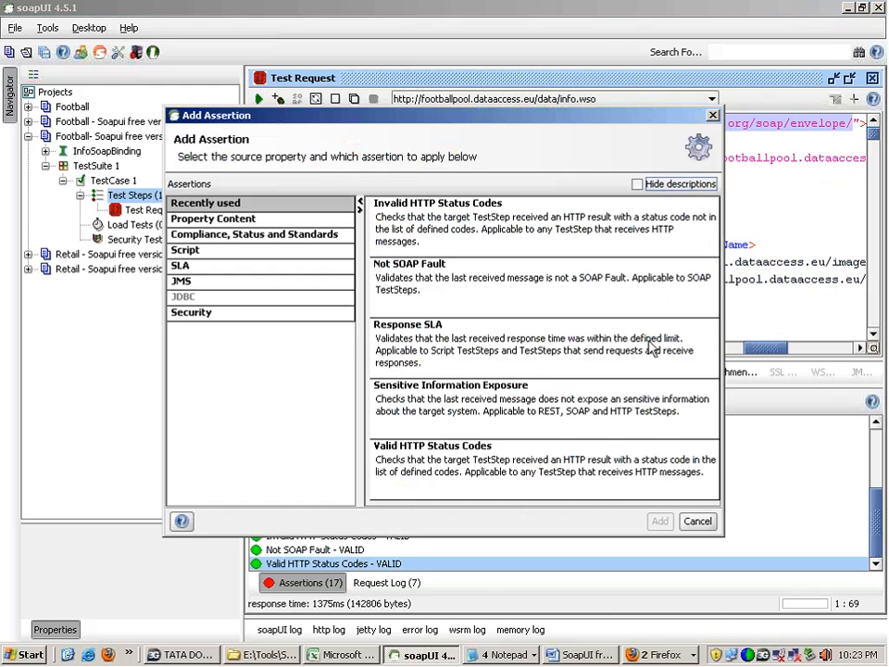
{"action": "left_click", "coordinate": [303, 235]}
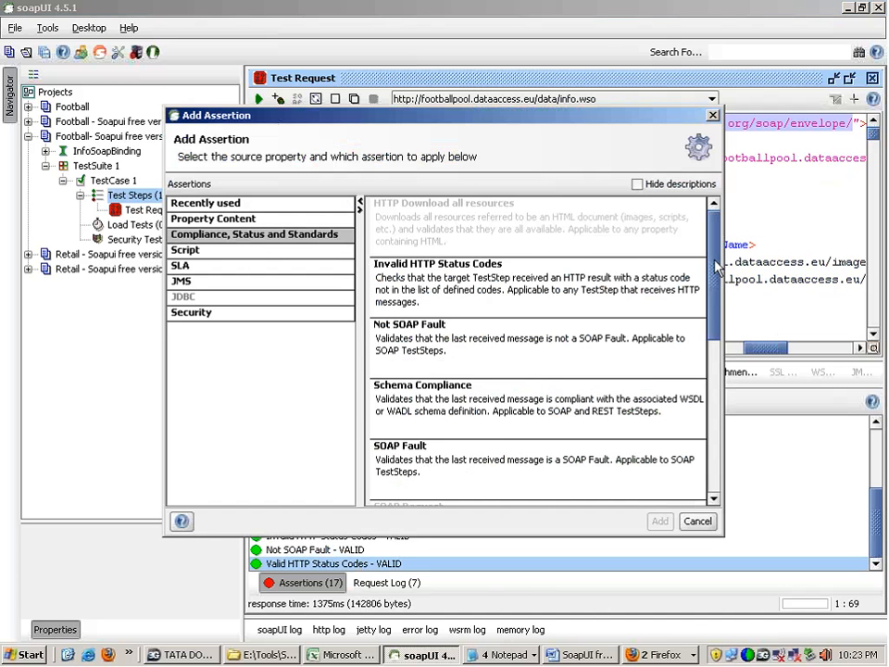
{"action": "left_click_drag", "start_coordinate": [715, 262], "coordinate": [761, 440]}
{"action": "left_click", "coordinate": [512, 476]}
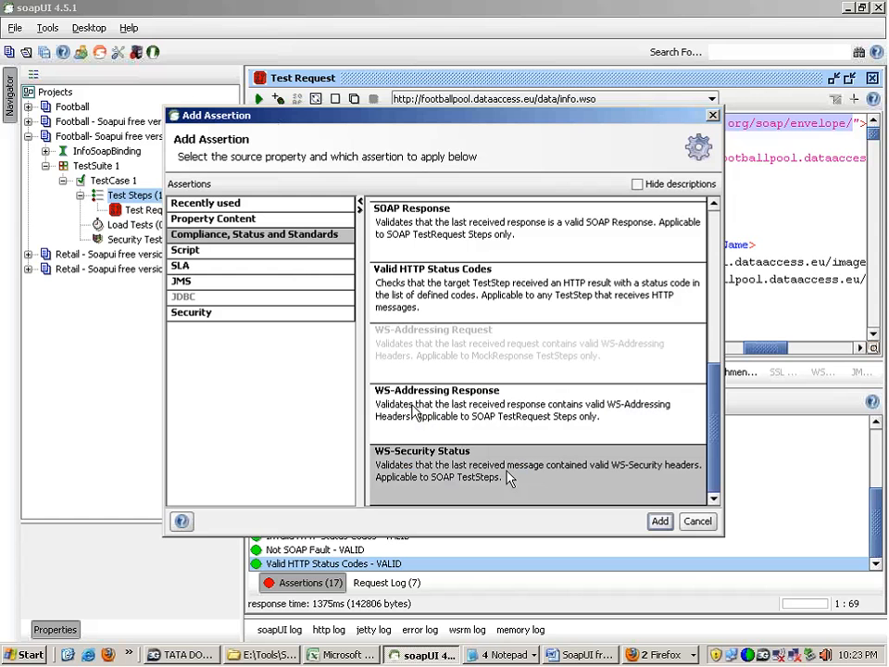
{"action": "left_click", "coordinate": [415, 414]}
{"action": "left_click", "coordinate": [459, 450]}
{"action": "left_click", "coordinate": [450, 428]}
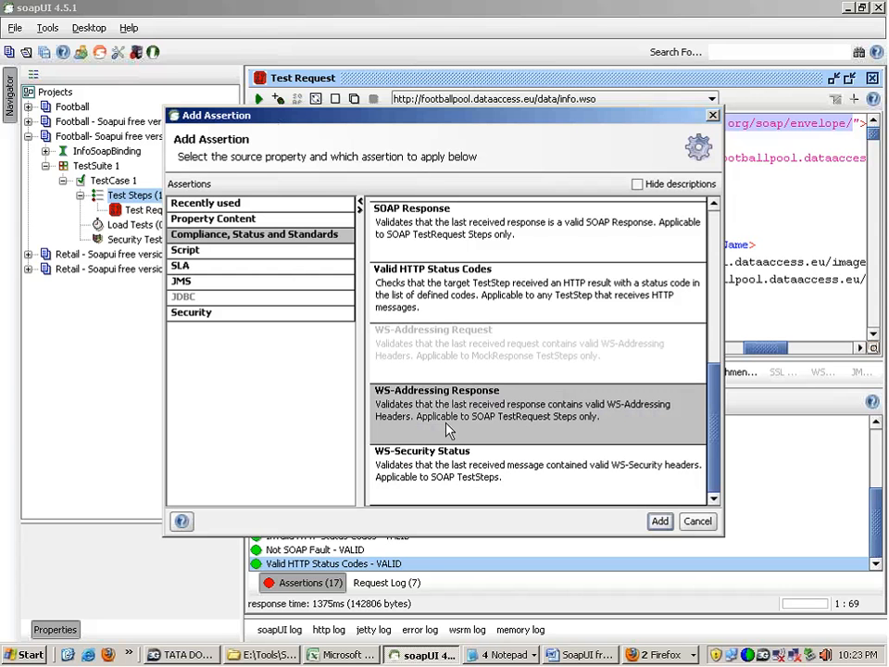
{"action": "left_click", "coordinate": [448, 453]}
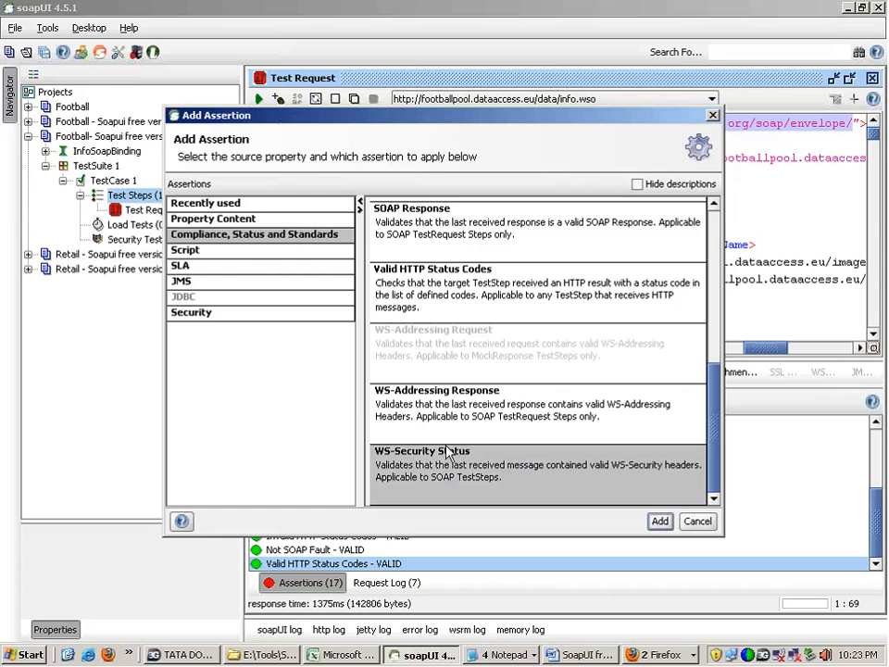
{"action": "left_click", "coordinate": [447, 435]}
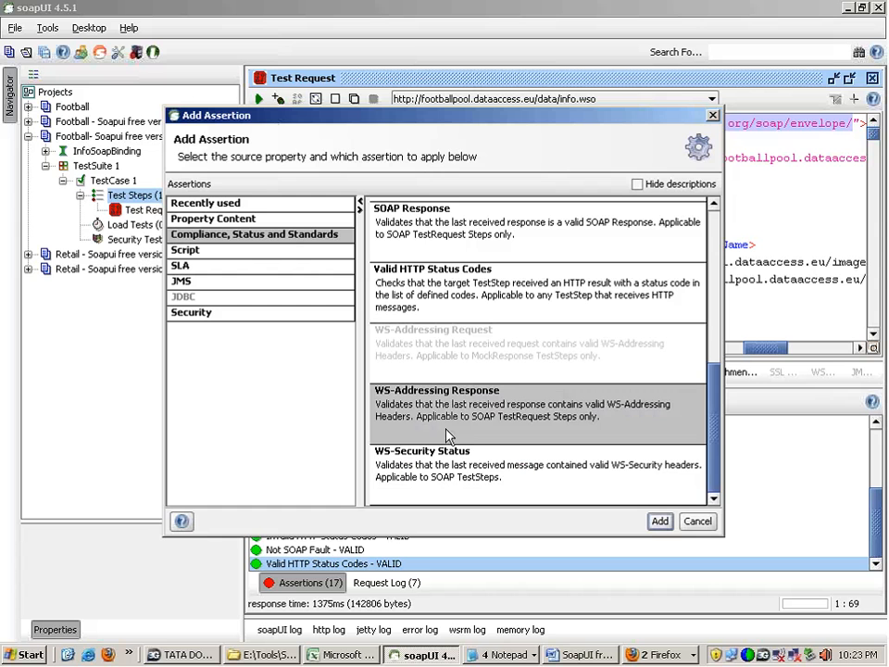
{"action": "left_click", "coordinate": [696, 521]}
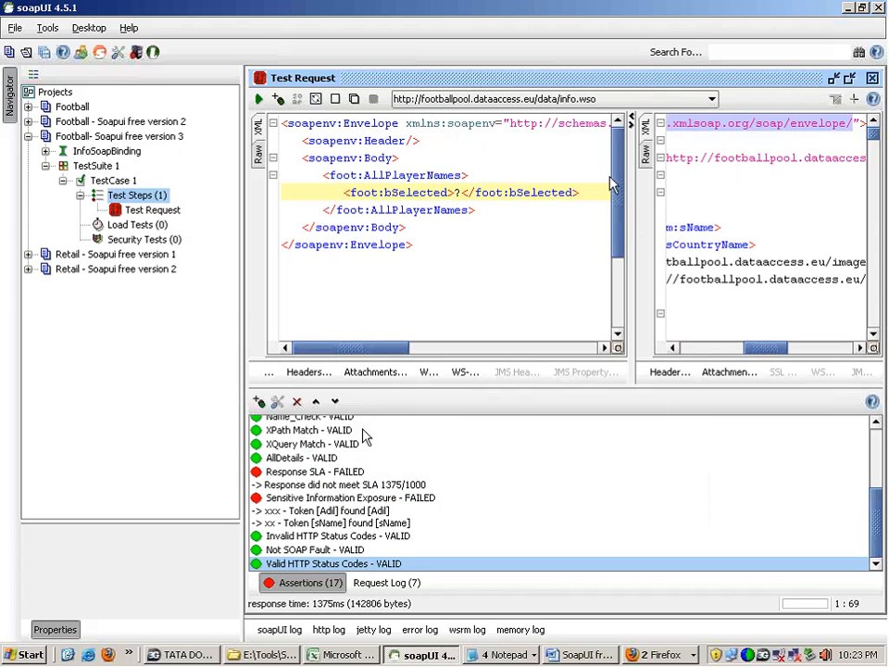
Step: Reopen the assertion chooser and examine the Script category with its Script Assertion type
{"action": "left_click", "coordinate": [259, 401]}
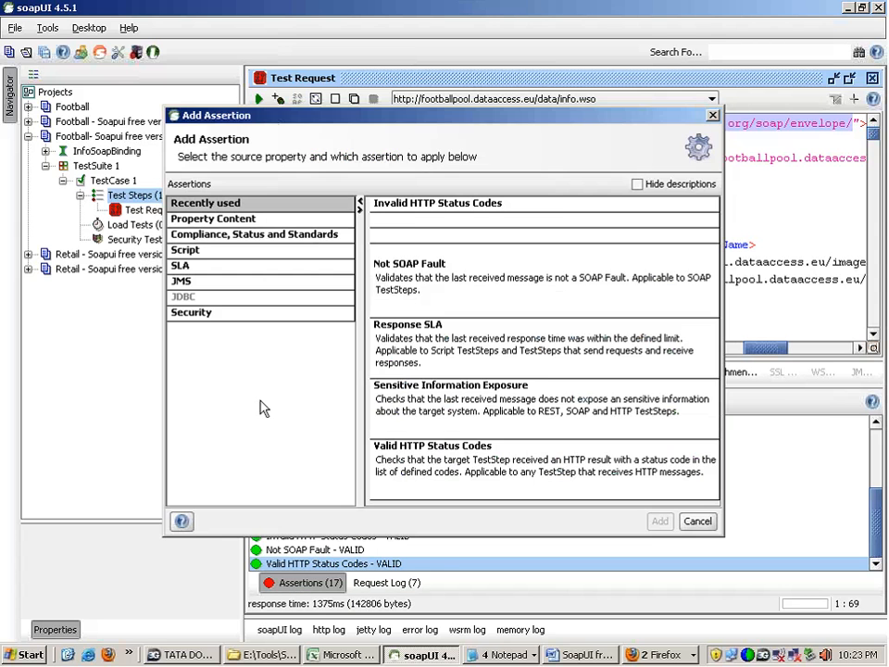
{"action": "left_click", "coordinate": [251, 257]}
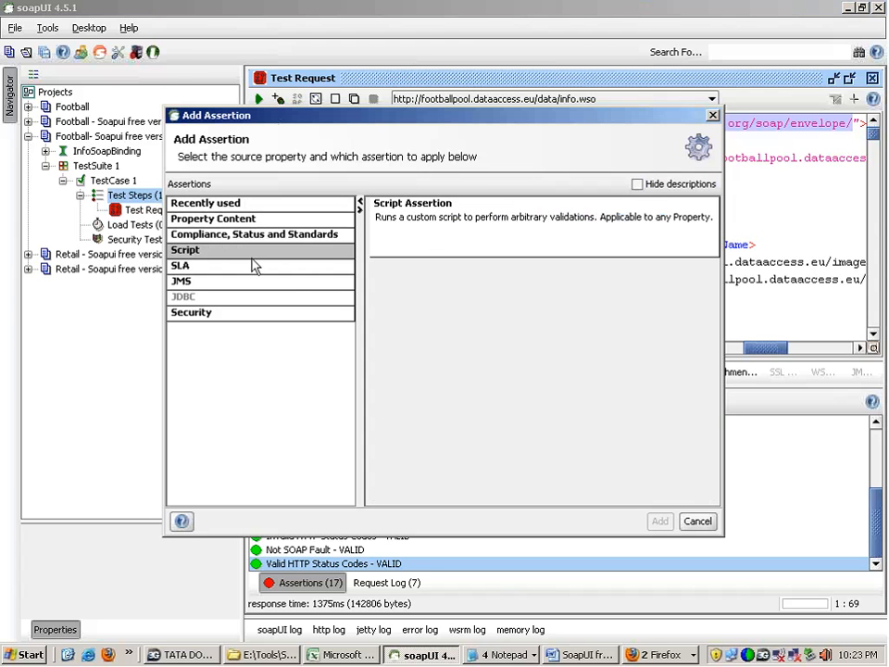
{"action": "left_click", "coordinate": [709, 7]}
{"action": "left_click_drag", "start_coordinate": [171, 250], "coordinate": [217, 243]}
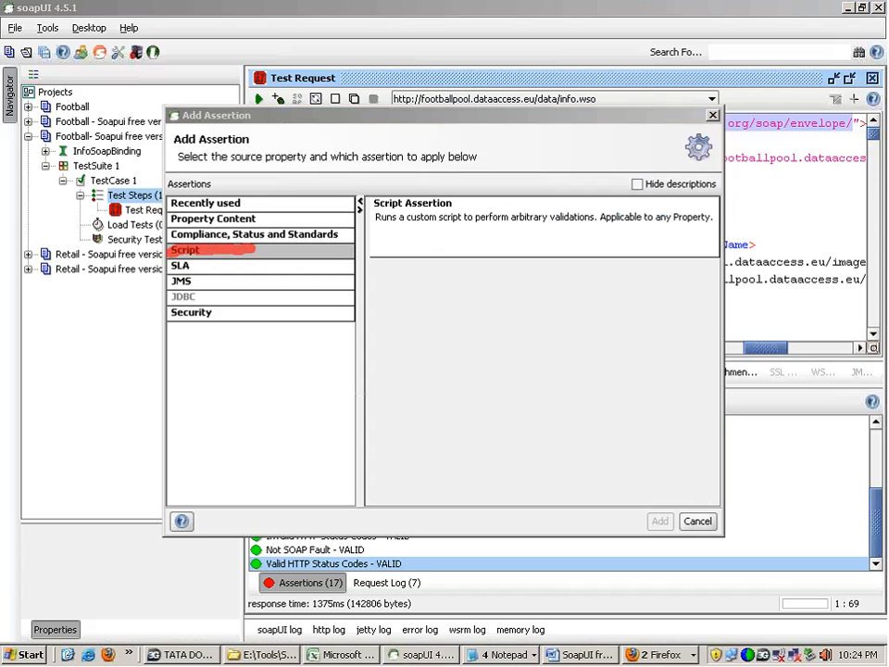
{"action": "left_click", "coordinate": [869, 182]}
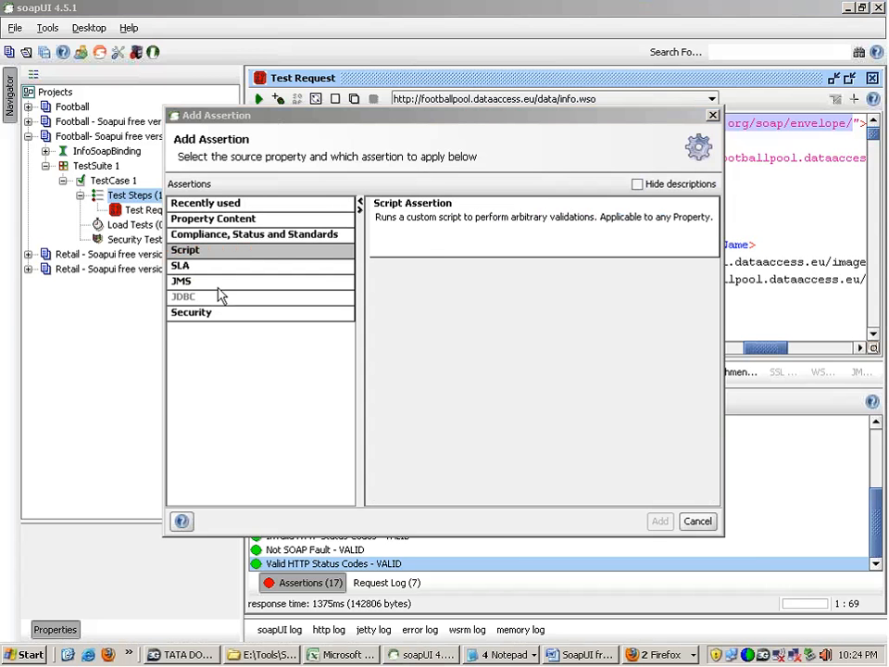
Step: Look through the Compliance, Status and Standards assertion types once more and close the chooser without adding an assertion
{"action": "left_click", "coordinate": [233, 233]}
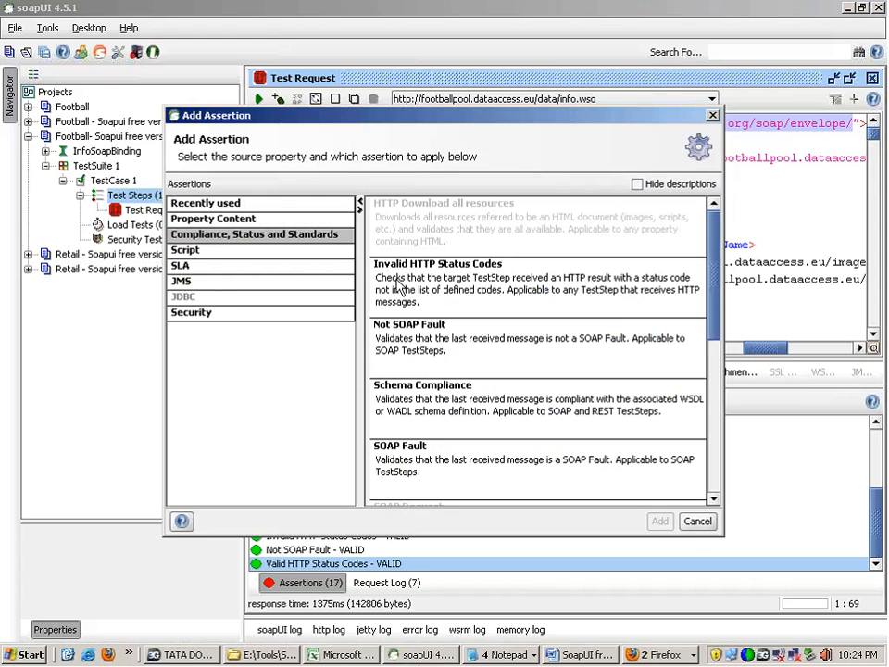
{"action": "left_click", "coordinate": [569, 278]}
{"action": "left_click", "coordinate": [558, 333]}
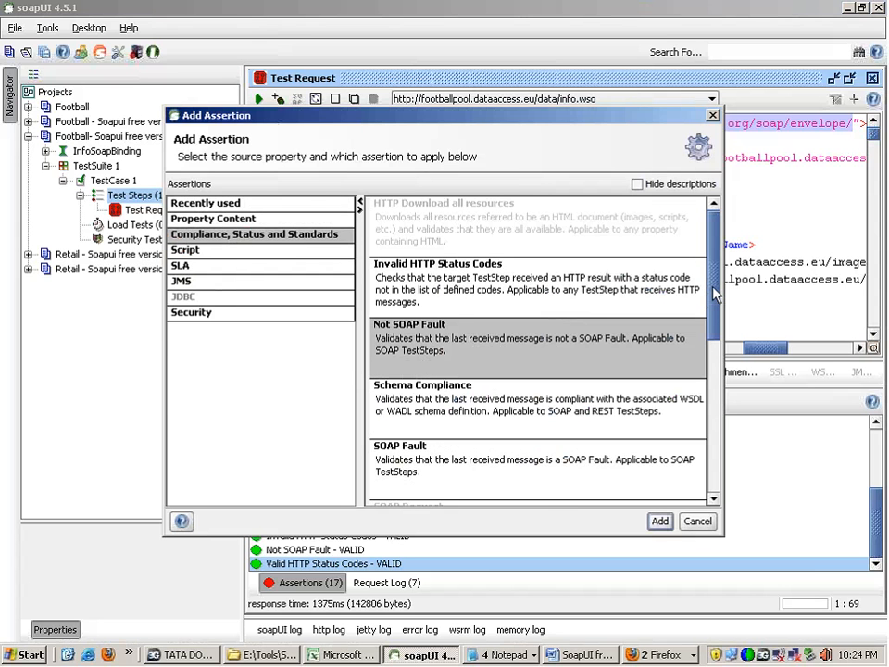
{"action": "left_click_drag", "start_coordinate": [716, 294], "coordinate": [762, 404]}
{"action": "left_click", "coordinate": [703, 379]}
{"action": "left_click_drag", "start_coordinate": [713, 373], "coordinate": [641, 278]}
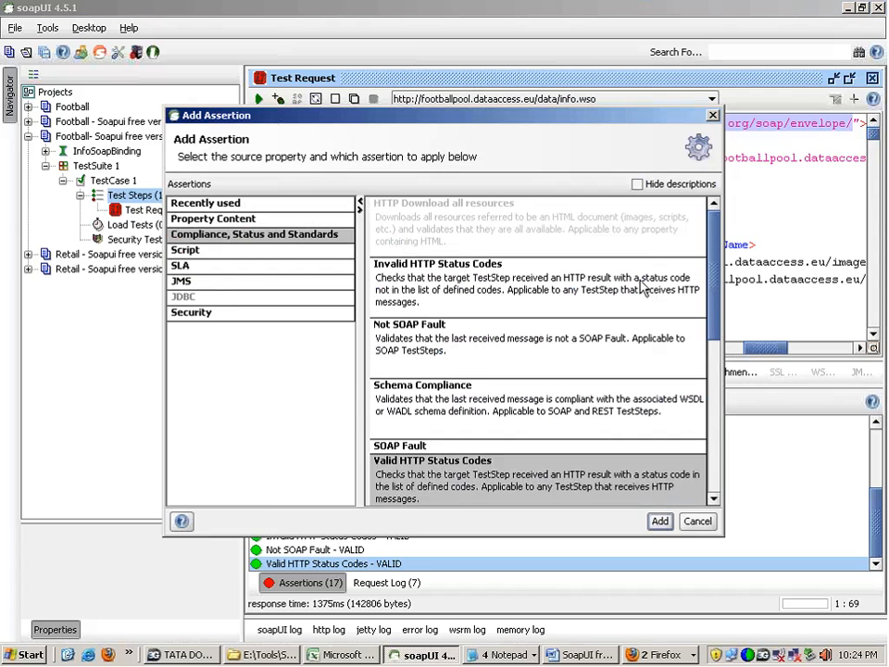
{"action": "left_click", "coordinate": [695, 523]}
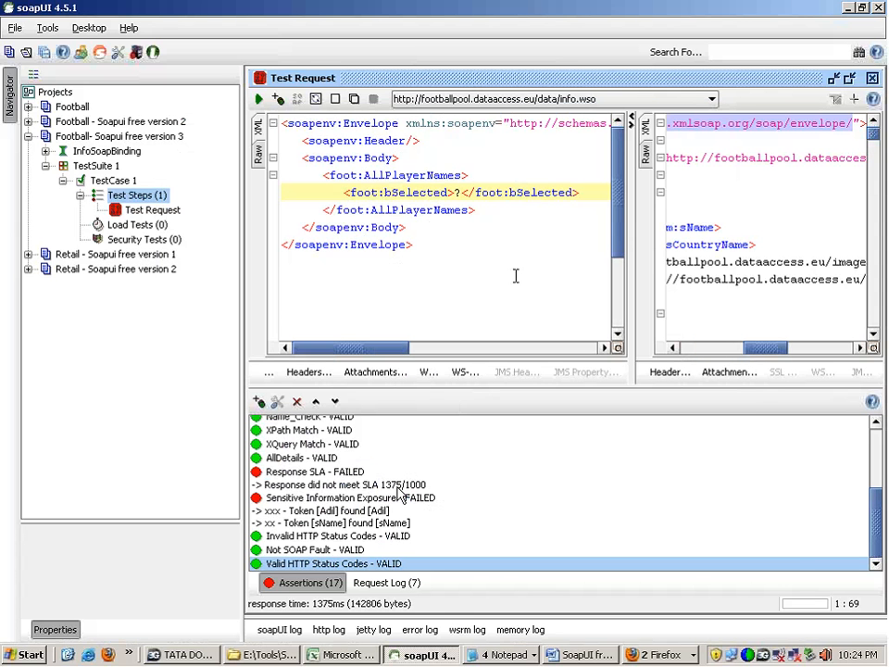
Step: Switch to the notes.txt window in Notepad holding the XPath and XQuery samples and save the file
{"action": "left_click", "coordinate": [504, 655]}
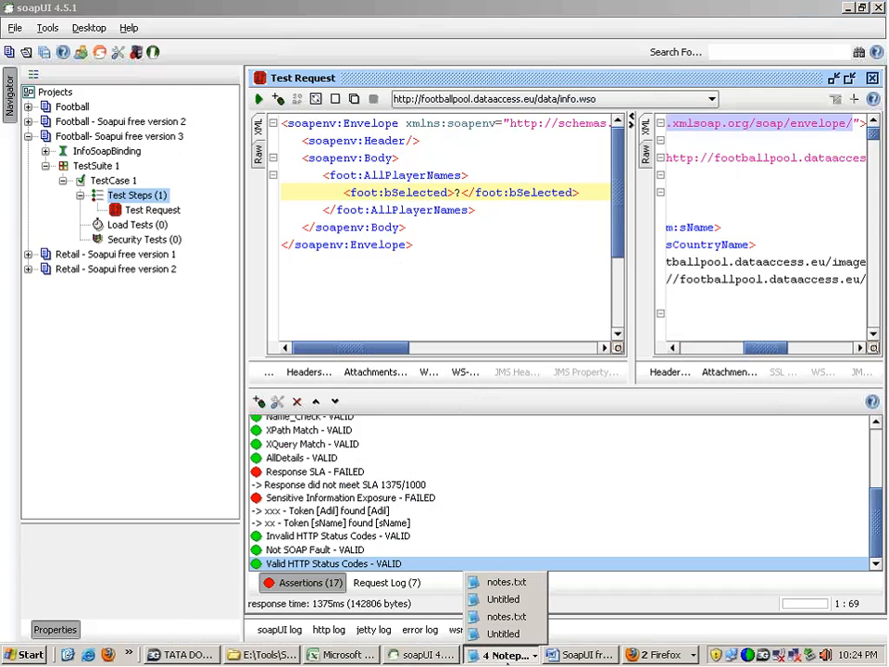
{"action": "left_click", "coordinate": [505, 582]}
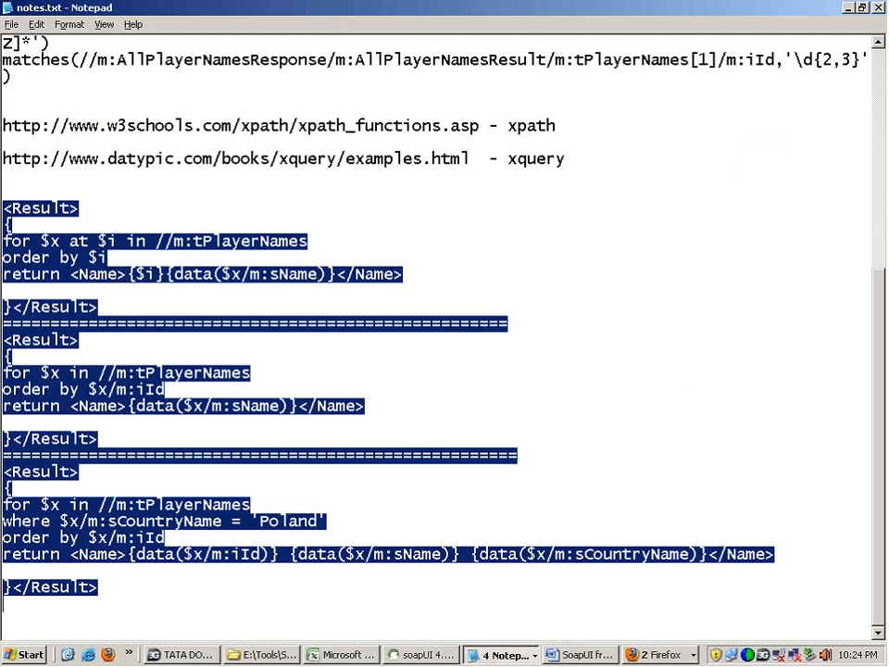
{"action": "left_click", "coordinate": [9, 41]}
{"action": "left_click", "coordinate": [11, 24]}
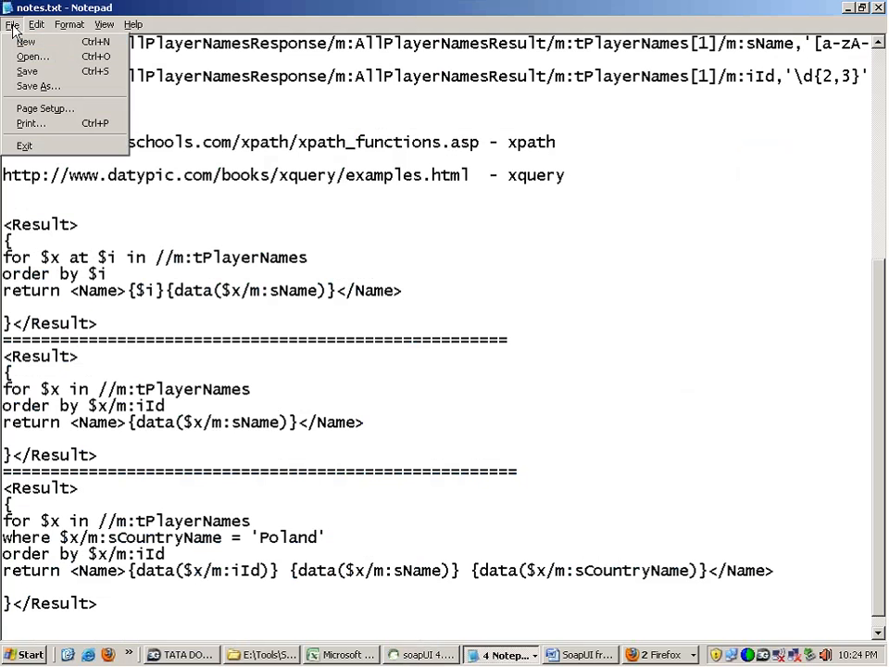
{"action": "left_click", "coordinate": [24, 71]}
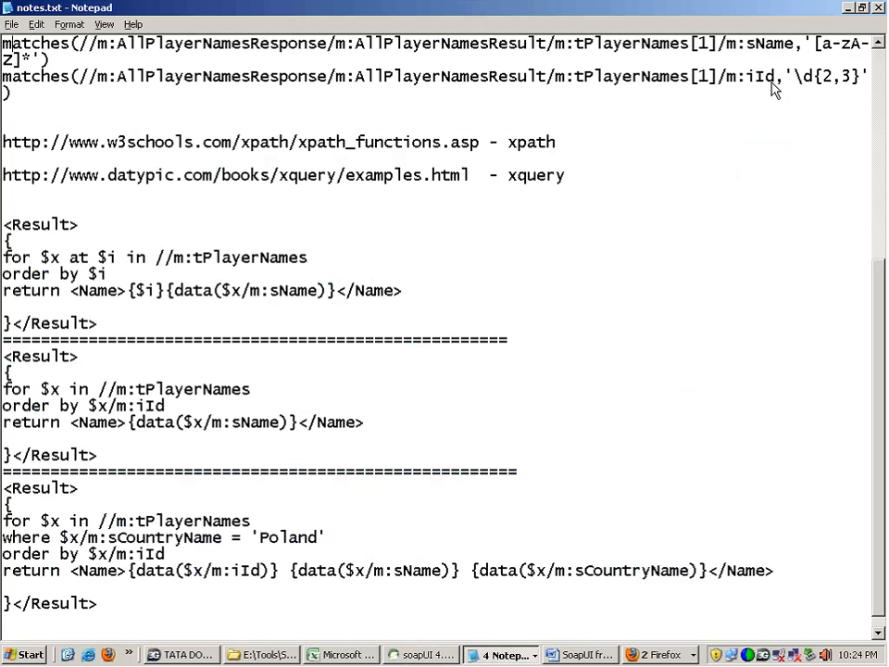
{"action": "double_click", "coordinate": [520, 360]}
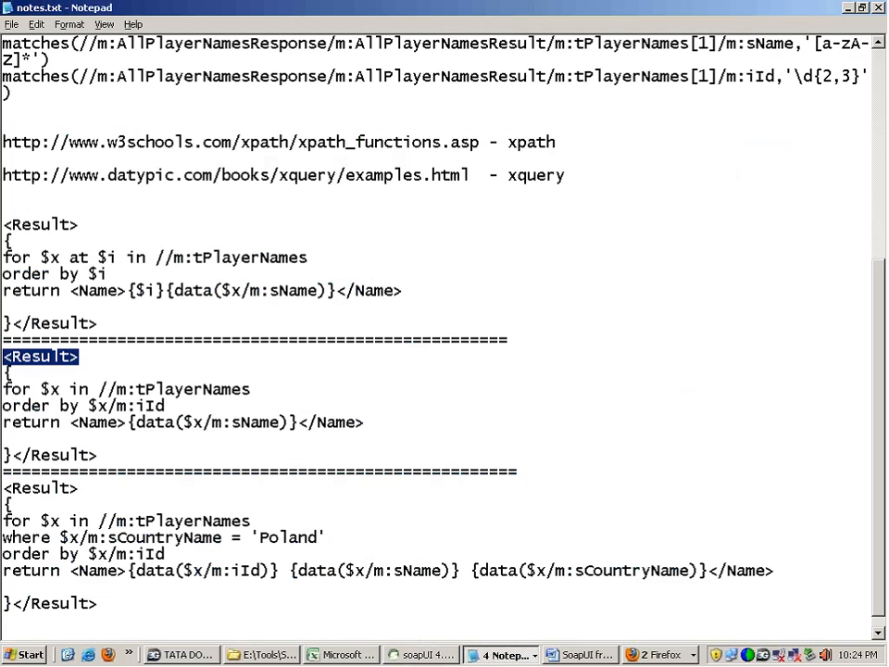
Step: Switch to the SoapUI free version -3 document in Word and highlight the topic "Best way to use assertions"
{"action": "left_click", "coordinate": [556, 656]}
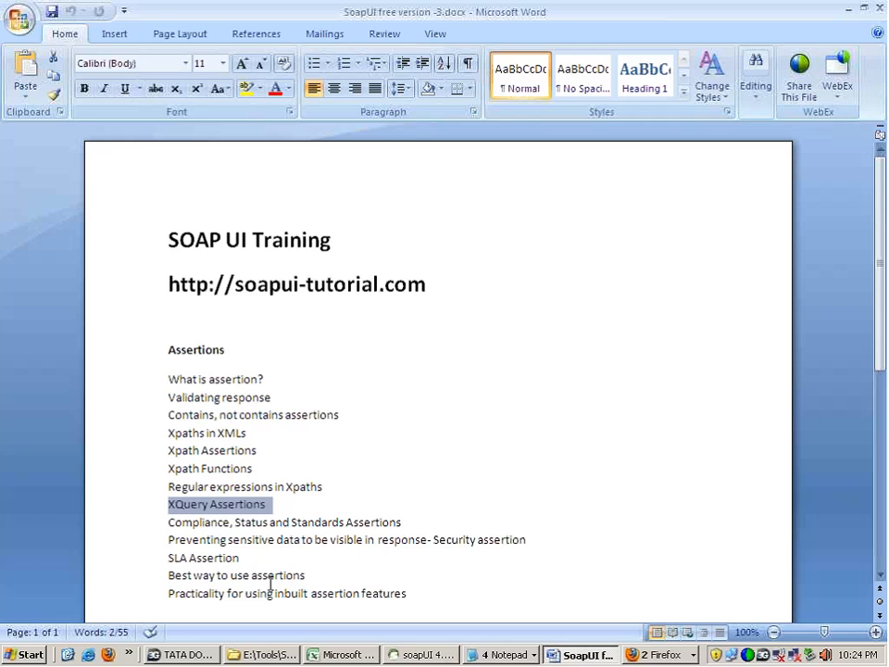
{"action": "left_click_drag", "start_coordinate": [307, 575], "coordinate": [182, 577]}
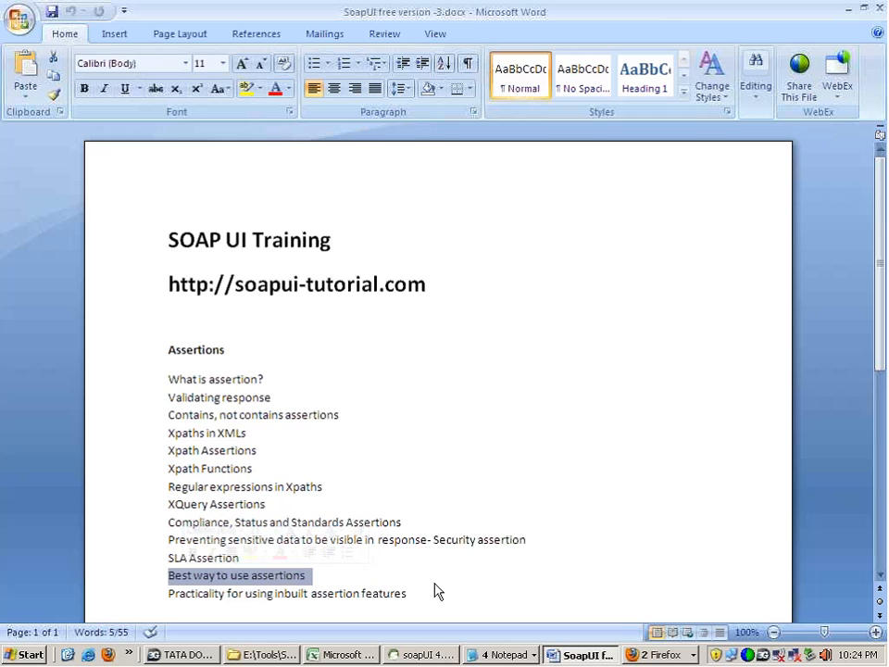
{"action": "left_click", "coordinate": [438, 591]}
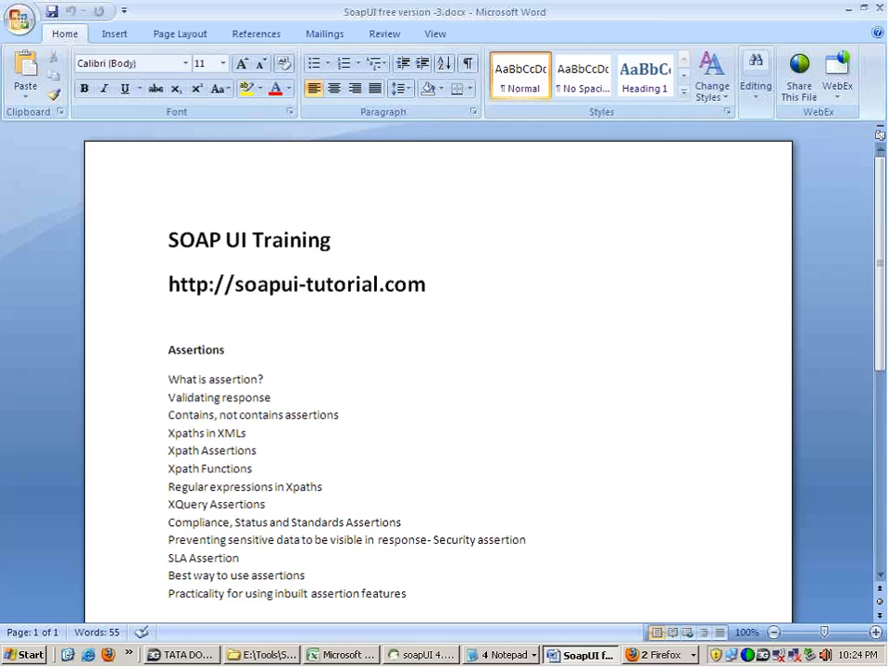
Step: Return to soapUI and go through the test request's assertions one by one, ending on XQuery Match
{"action": "key", "text": "alt+Tab"}
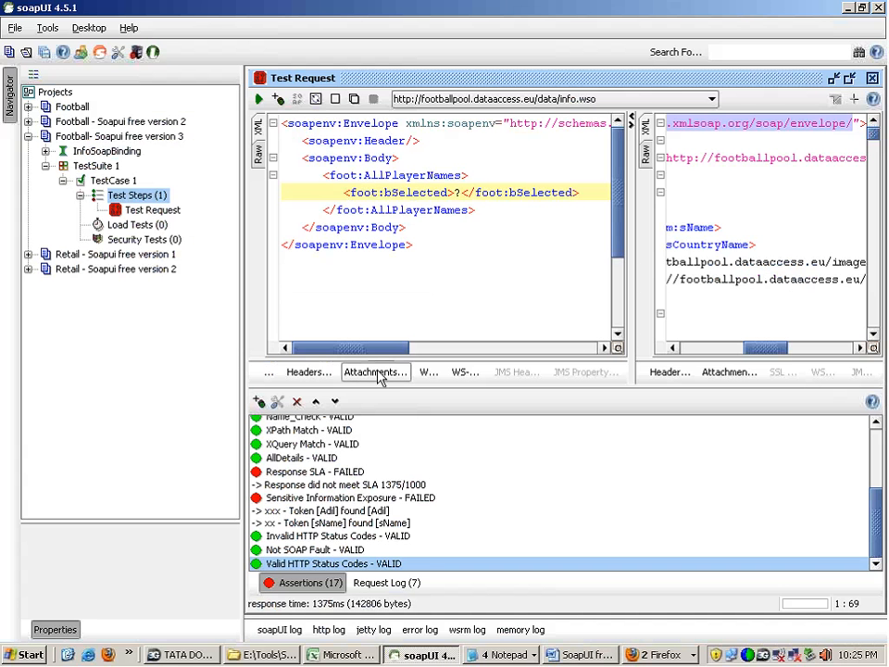
{"action": "left_click", "coordinate": [294, 457]}
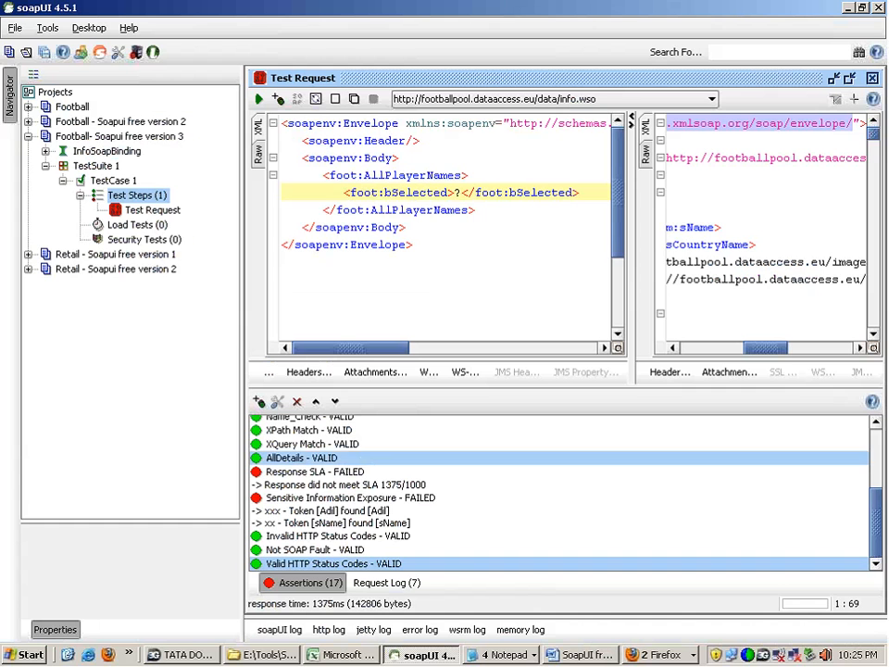
{"action": "left_click", "coordinate": [303, 501]}
{"action": "left_click", "coordinate": [316, 535]}
{"action": "left_click", "coordinate": [322, 482]}
{"action": "left_click", "coordinate": [320, 444]}
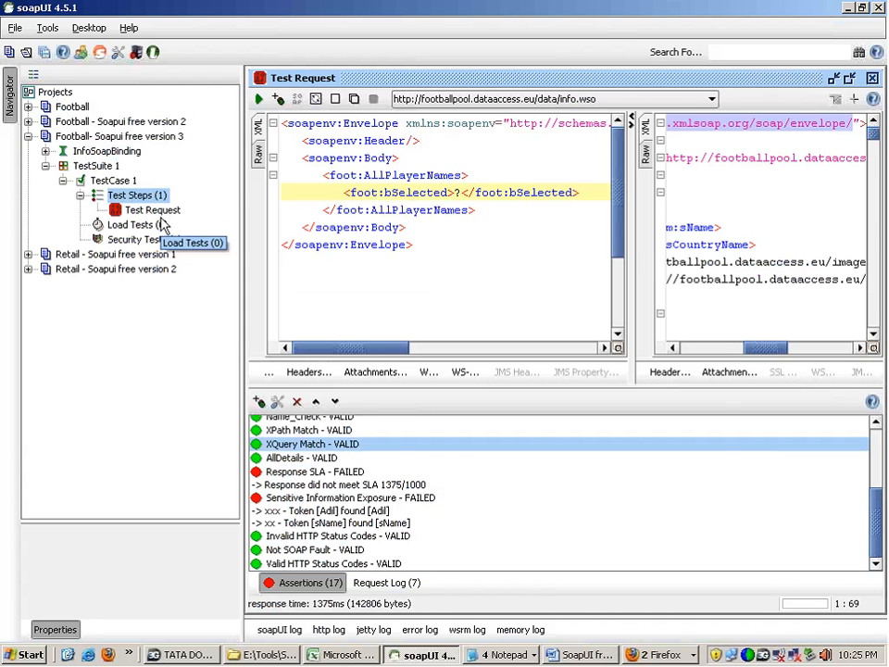
Step: Review the Script, SLA, Security and Compliance, Status and Standards categories in the assertion chooser, and close it without adding one
{"action": "left_click", "coordinate": [258, 403]}
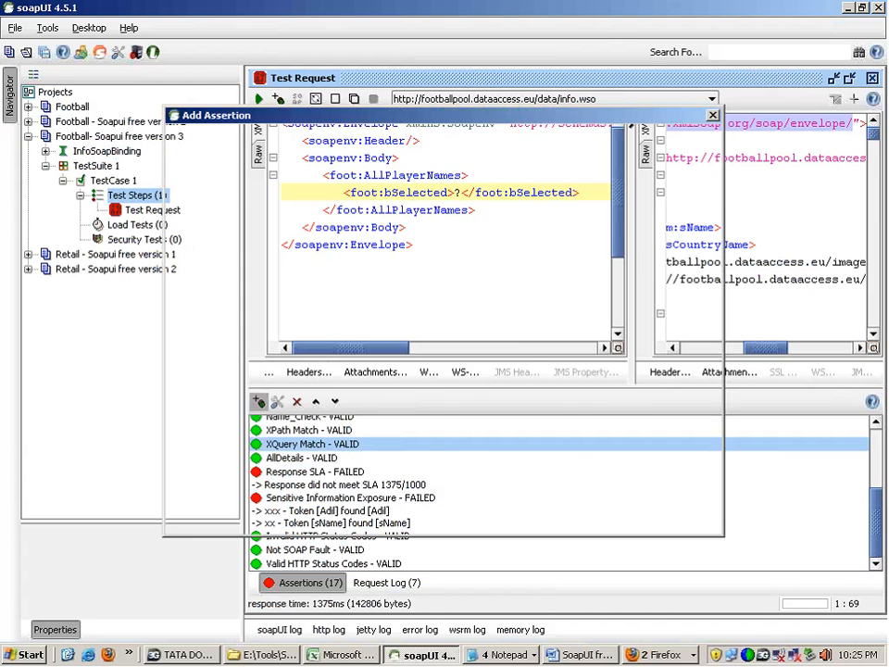
{"action": "left_click", "coordinate": [240, 257]}
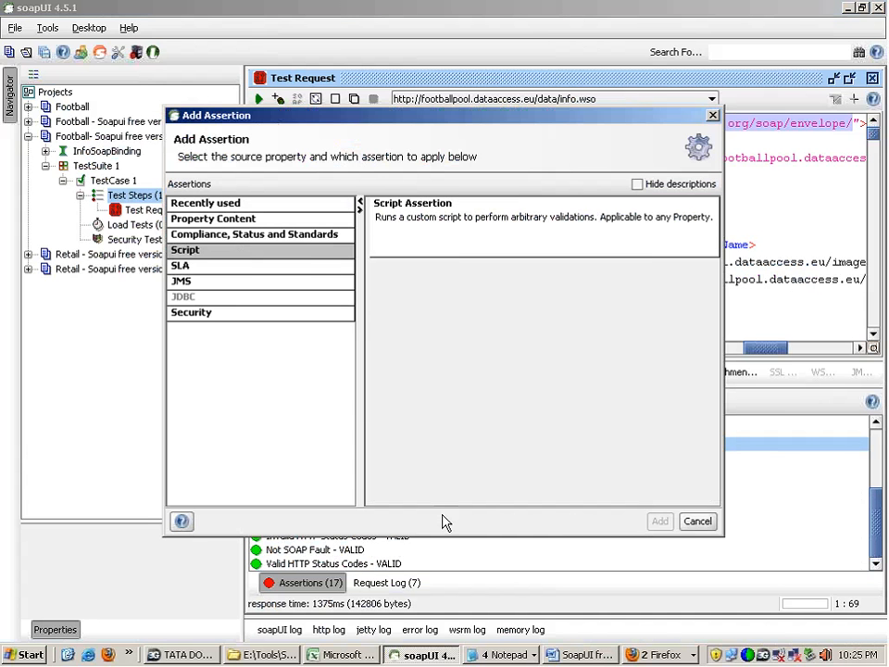
{"action": "left_click", "coordinate": [307, 267]}
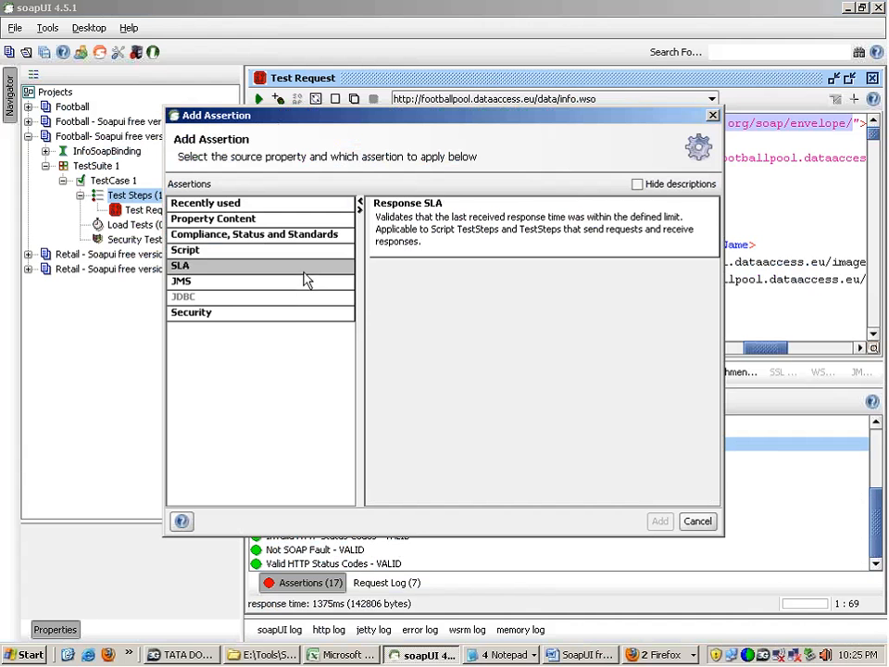
{"action": "left_click", "coordinate": [305, 316]}
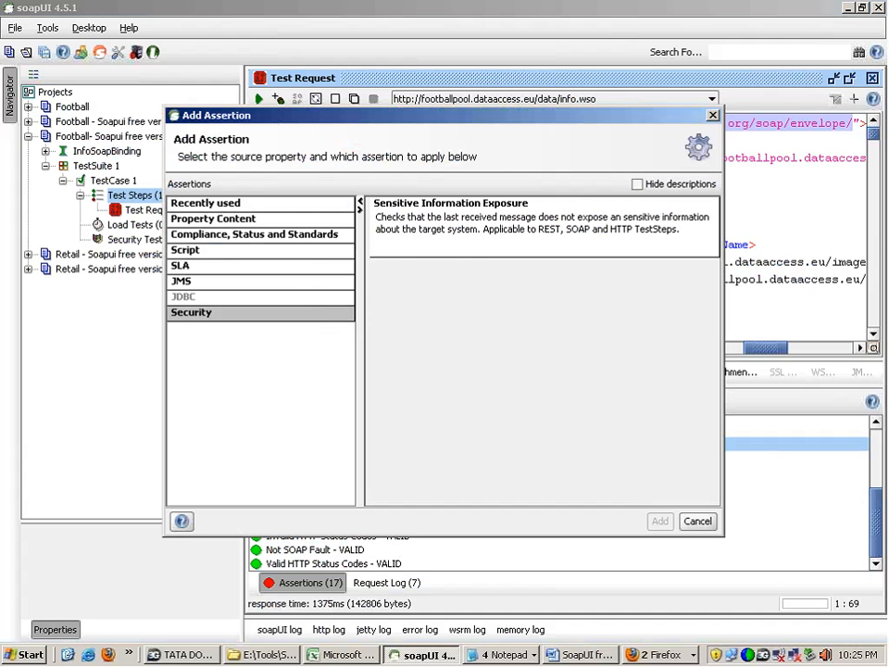
{"action": "left_click", "coordinate": [302, 237]}
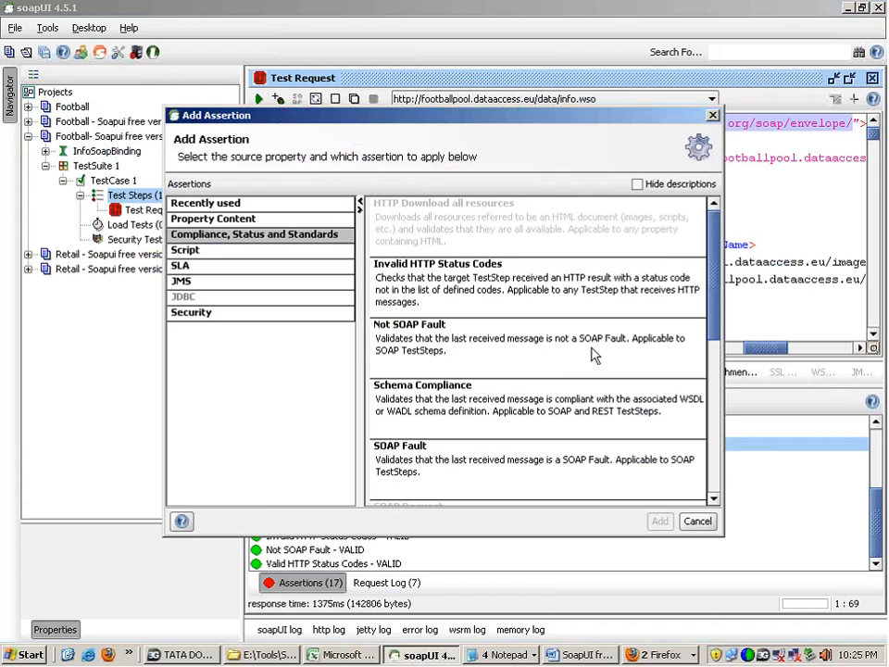
{"action": "left_click", "coordinate": [697, 521]}
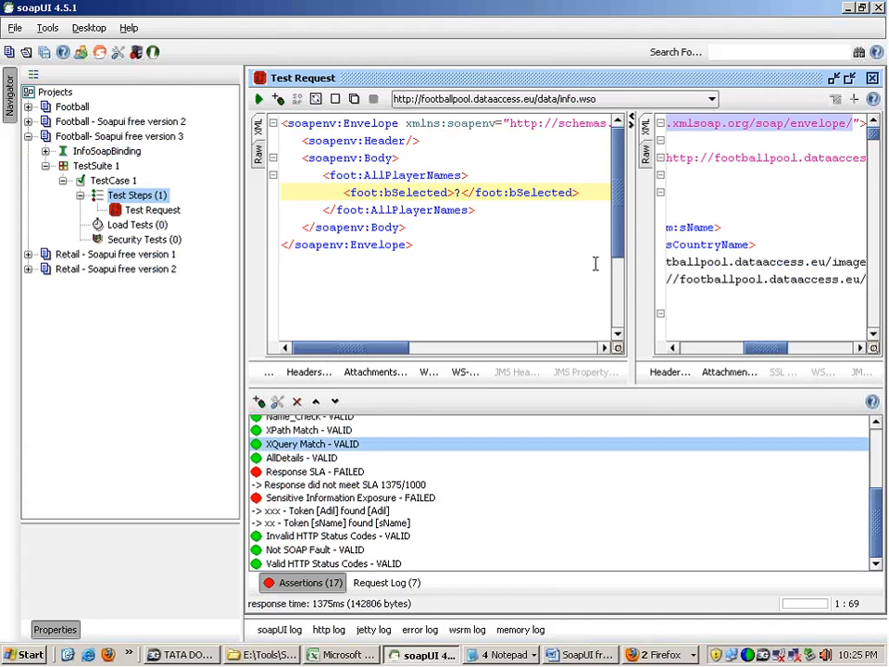
Step: Widen the response pane, examine the AllPlayerNames response XML, and highlight its opening lines through the first player's country name
{"action": "left_click_drag", "start_coordinate": [630, 232], "coordinate": [444, 232]}
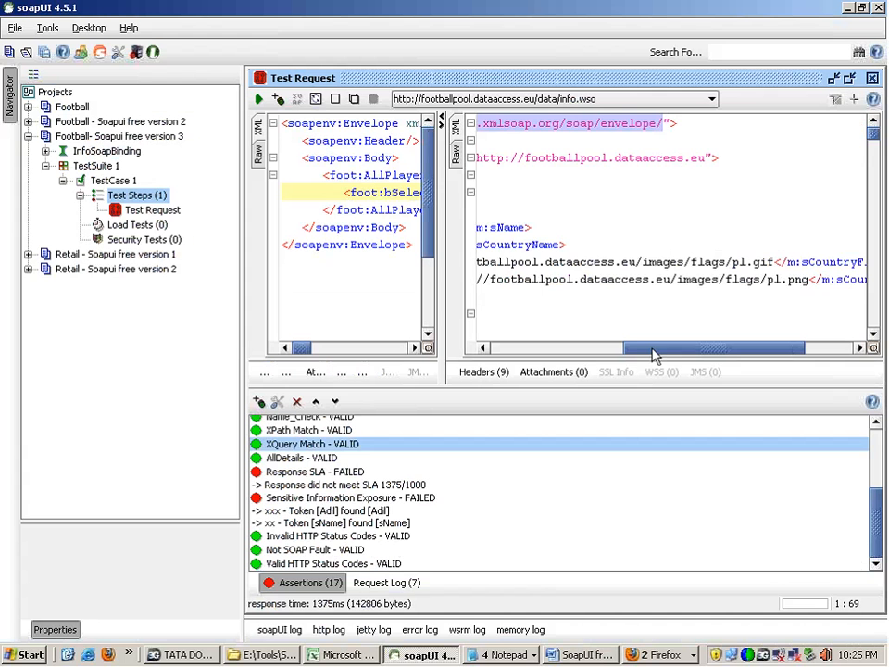
{"action": "left_click_drag", "start_coordinate": [653, 354], "coordinate": [491, 350]}
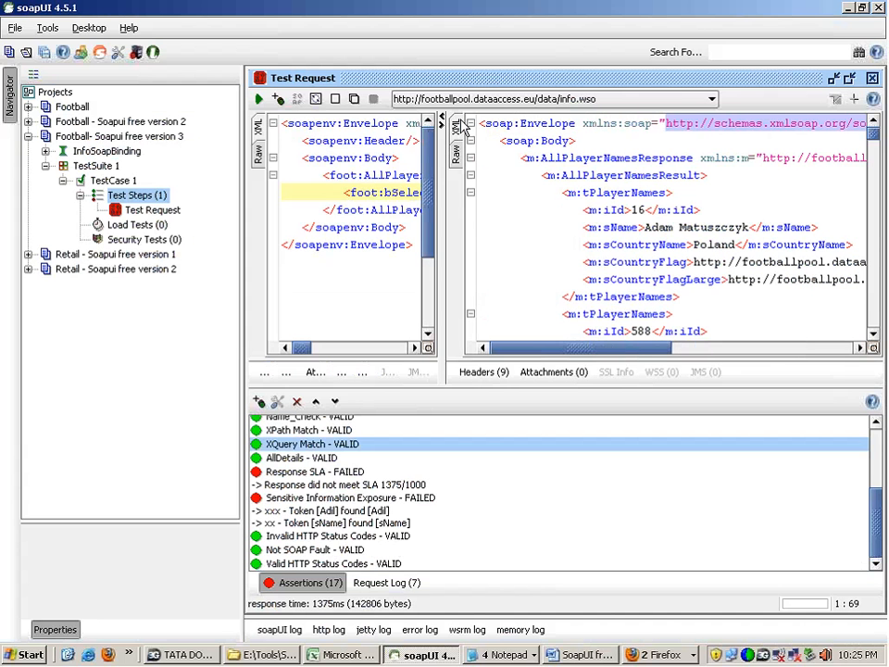
{"action": "left_click_drag", "start_coordinate": [531, 188], "coordinate": [786, 445]}
{"action": "left_click", "coordinate": [661, 244]}
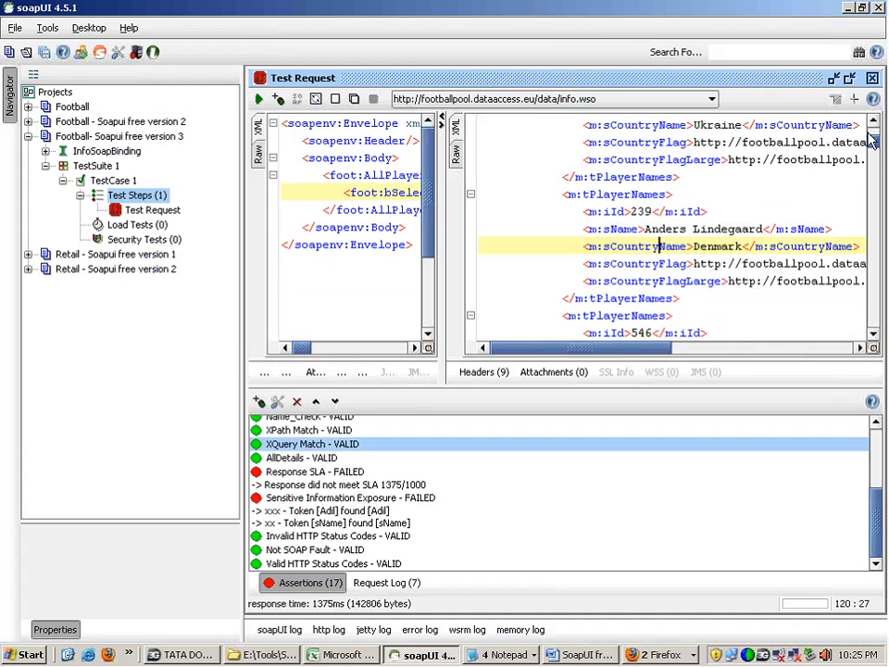
{"action": "mouse_move", "coordinate": [873, 141]}
{"action": "left_mouse_down"}
{"action": "mouse_move", "coordinate": [872, 126]}
{"action": "mouse_move", "coordinate": [873, 136]}
{"action": "left_mouse_up"}
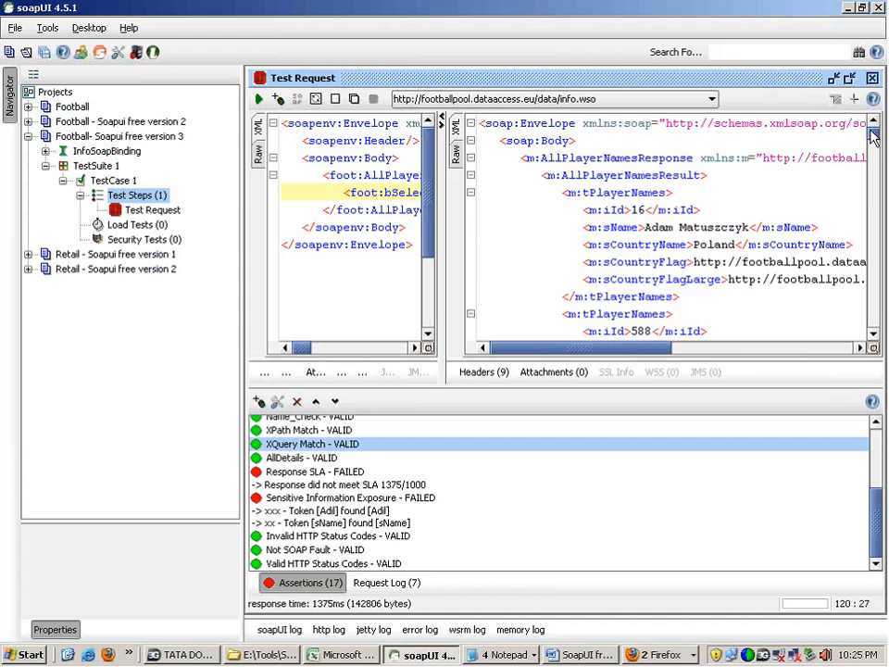
{"action": "left_click_drag", "start_coordinate": [690, 147], "coordinate": [810, 244]}
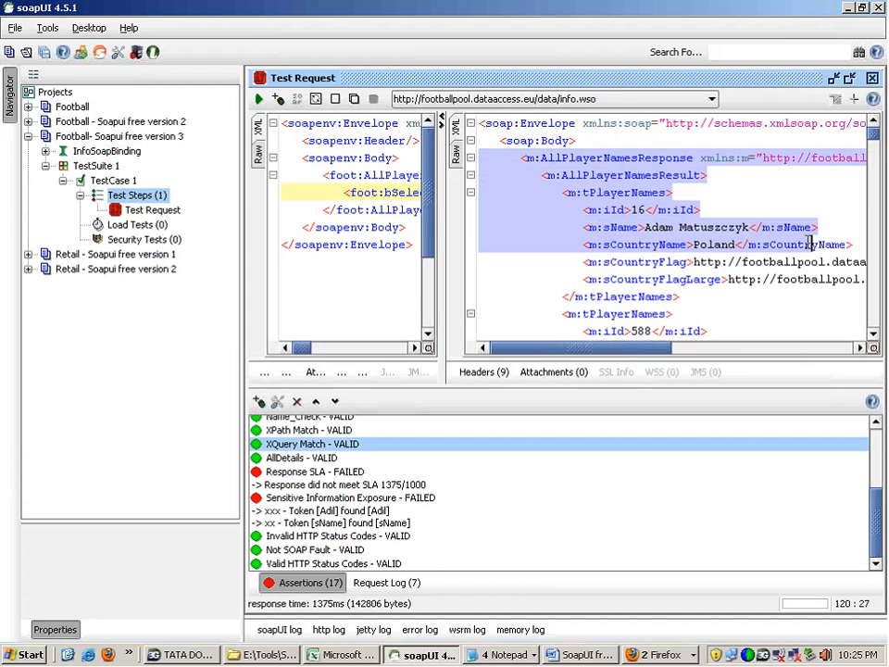
Step: Switch to the SoapUI training document in Word and highlight the topic "Practicality for using inbuilt assertion features"
{"action": "left_click", "coordinate": [566, 655]}
{"action": "triple_click", "coordinate": [306, 592]}
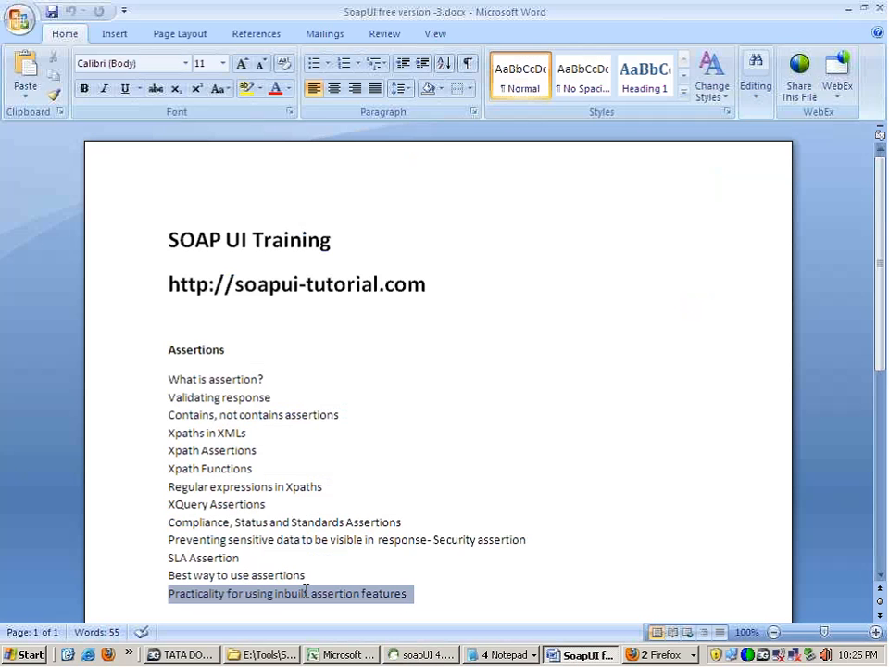